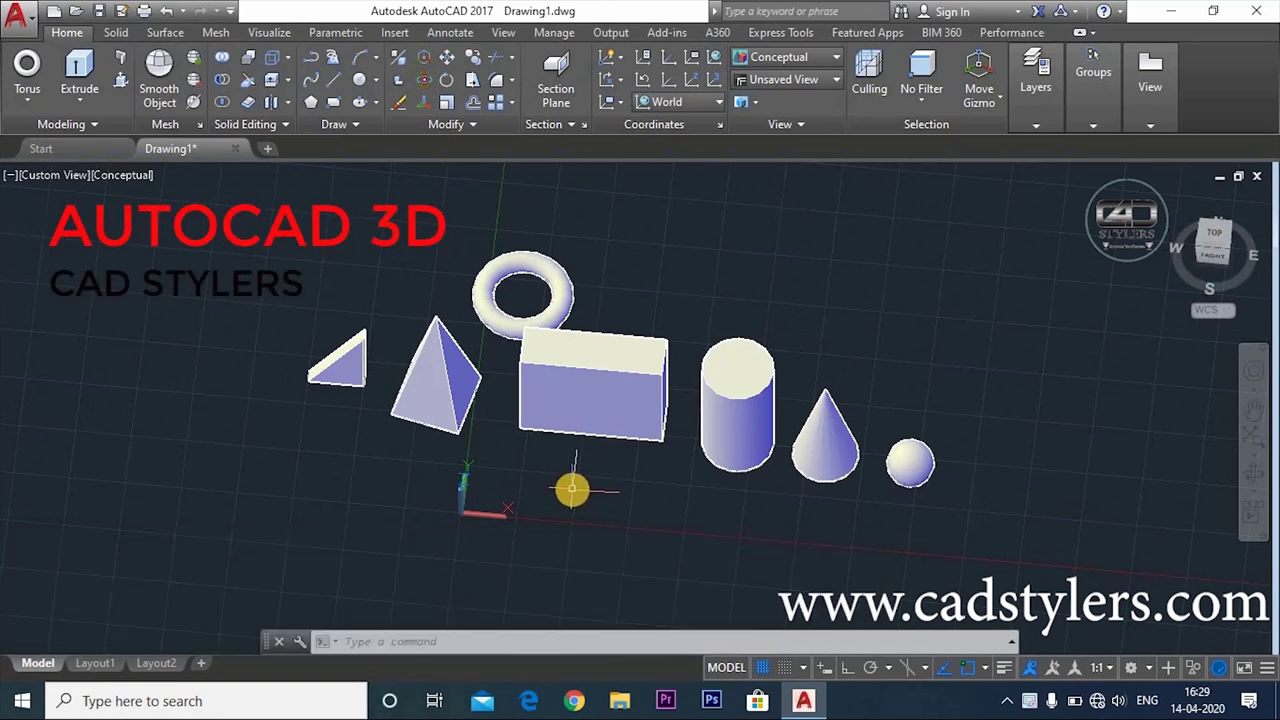
Orbit the sample primitives and window-select all seven solids.
{"action": "mouse_move", "coordinate": [603, 491]}
{"action": "middle_mouse_down", "text": "shift"}
{"action": "mouse_move", "coordinate": [614, 480]}
{"action": "mouse_move", "coordinate": [567, 485]}
{"action": "mouse_move", "coordinate": [597, 474]}
{"action": "mouse_move", "coordinate": [477, 477]}
{"action": "mouse_move", "coordinate": [471, 457]}
{"action": "mouse_move", "coordinate": [569, 466]}
{"action": "middle_mouse_up", "text": "shift"}
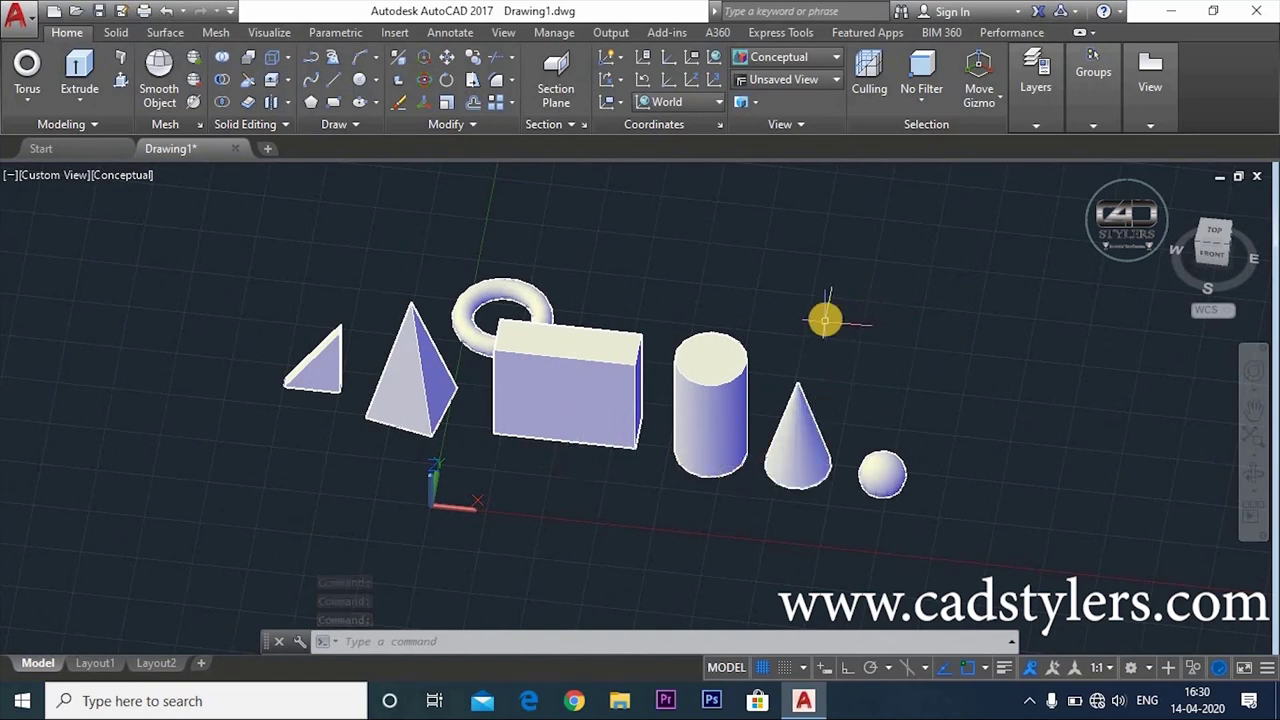
{"action": "left_click", "coordinate": [942, 272]}
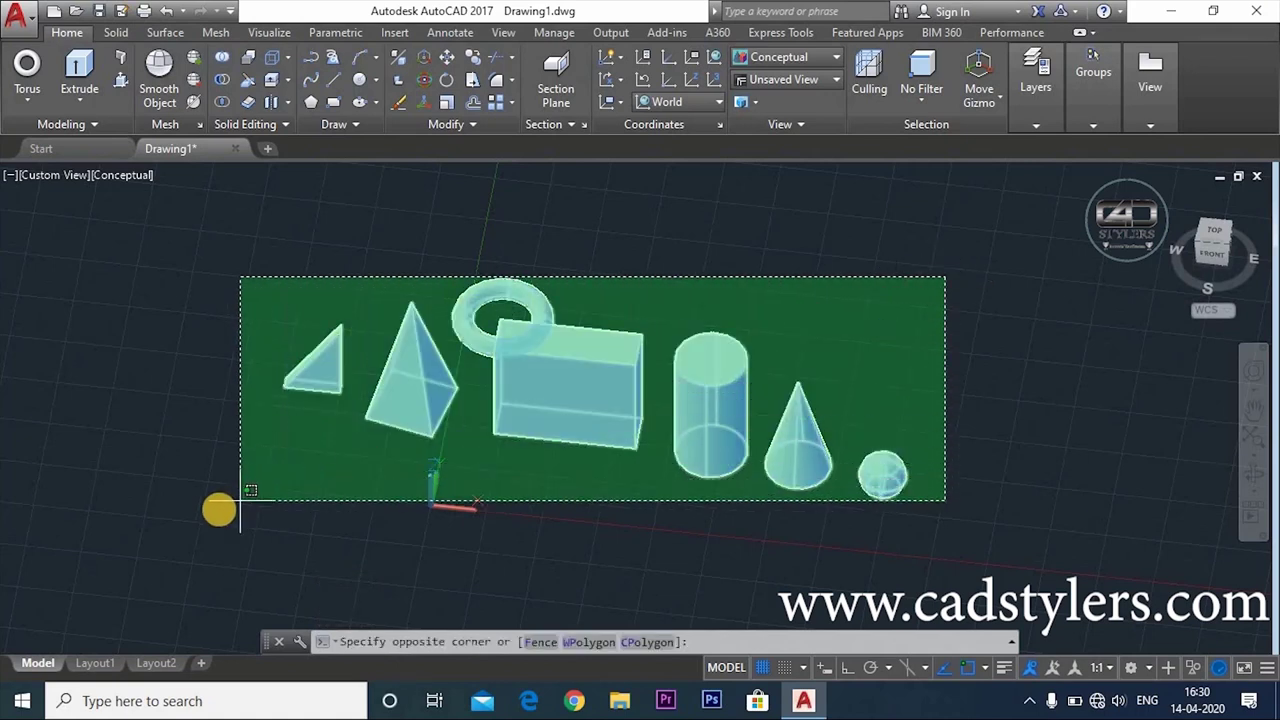
{"action": "left_click", "coordinate": [209, 507]}
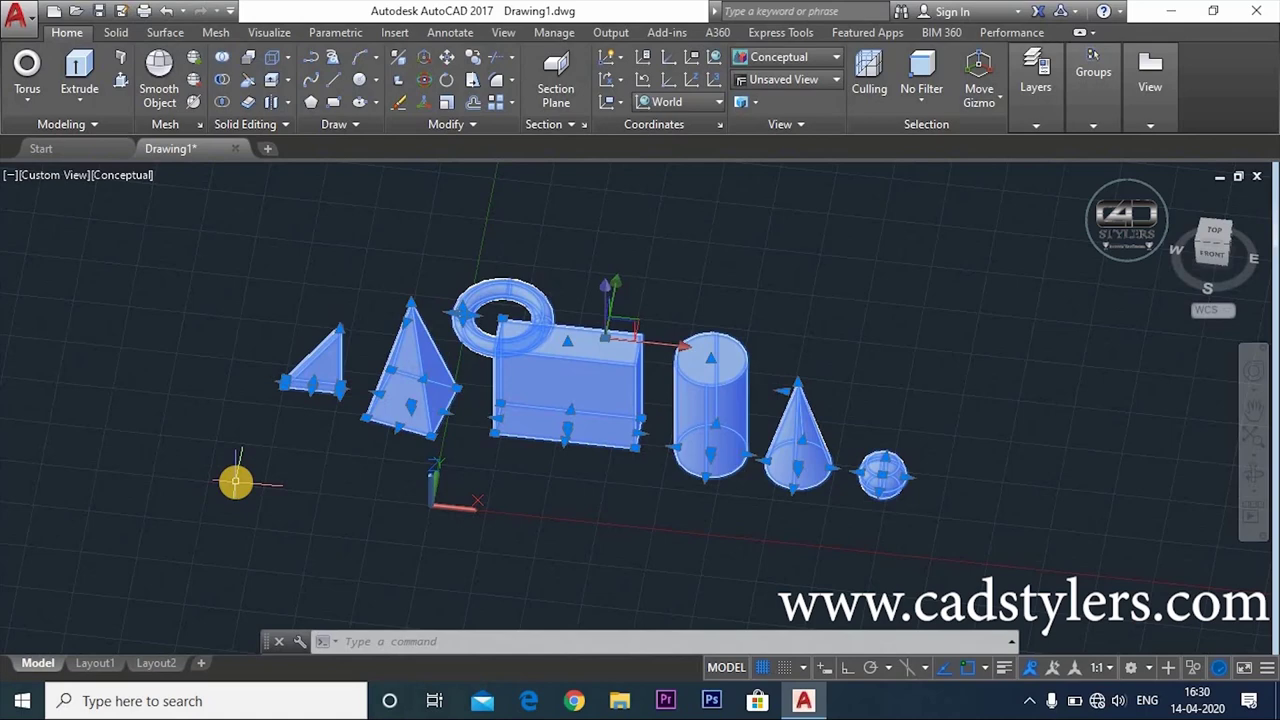
Start a new blank drawing, Drawing2, and cancel the BOX command that began.
{"action": "left_click", "coordinate": [41, 148]}
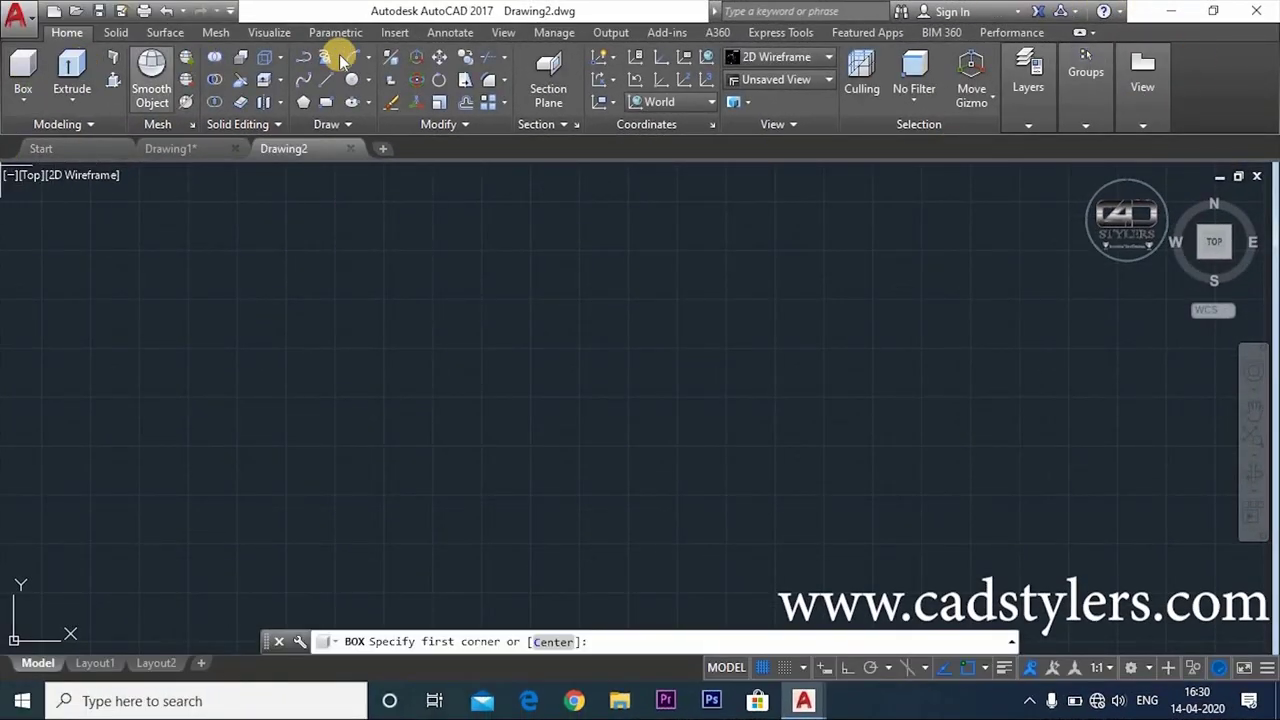
{"action": "key", "text": "Escape"}
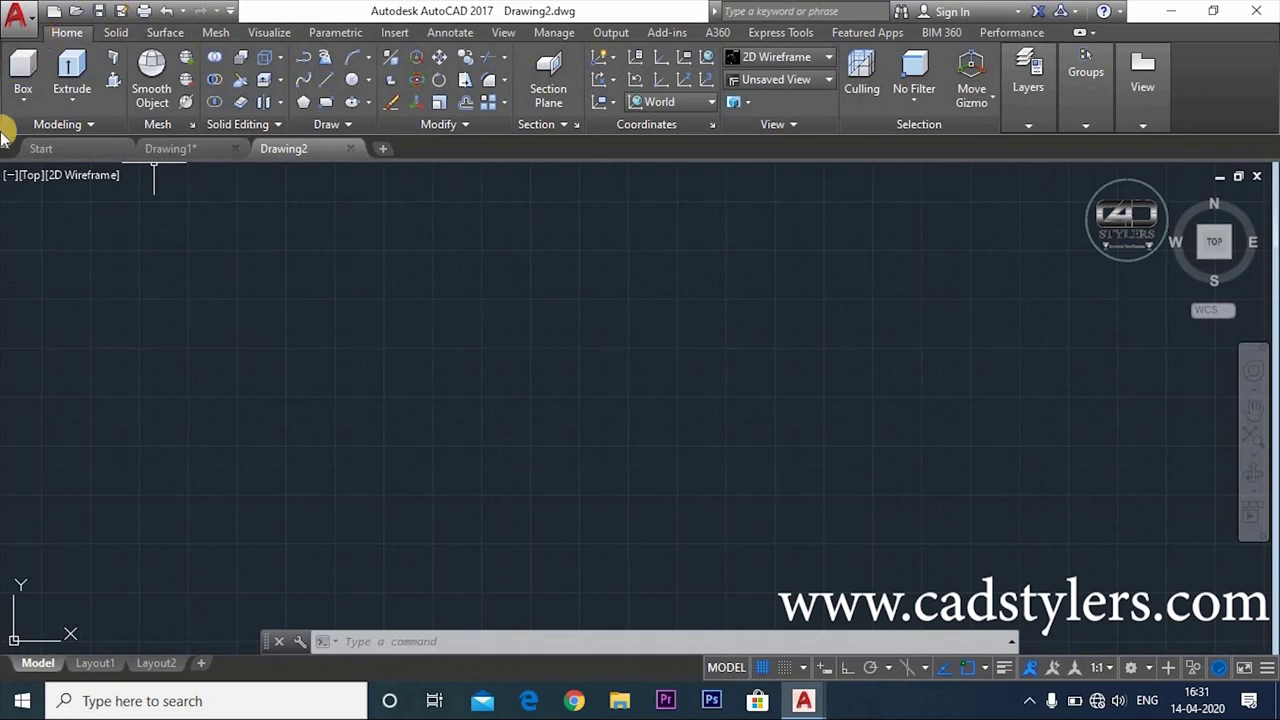
{"action": "left_click", "coordinate": [1137, 666]}
{"action": "left_click", "coordinate": [1137, 503]}
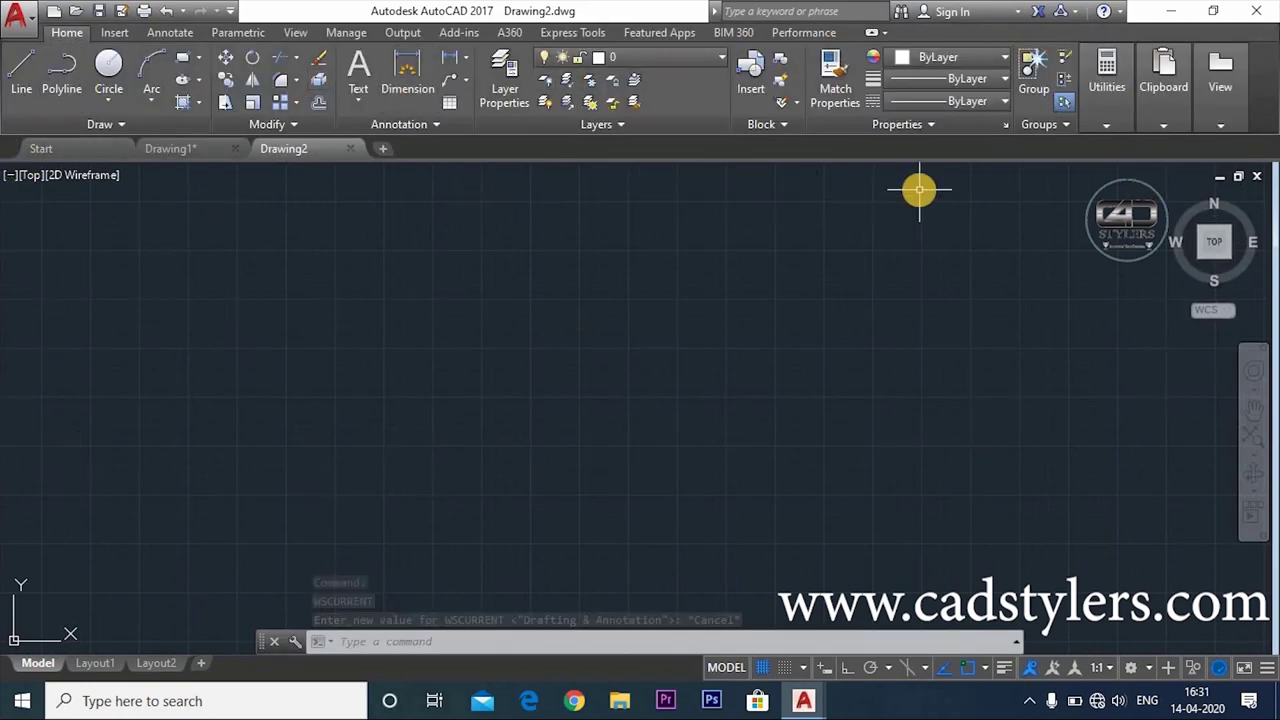
{"action": "left_click", "coordinate": [1131, 667]}
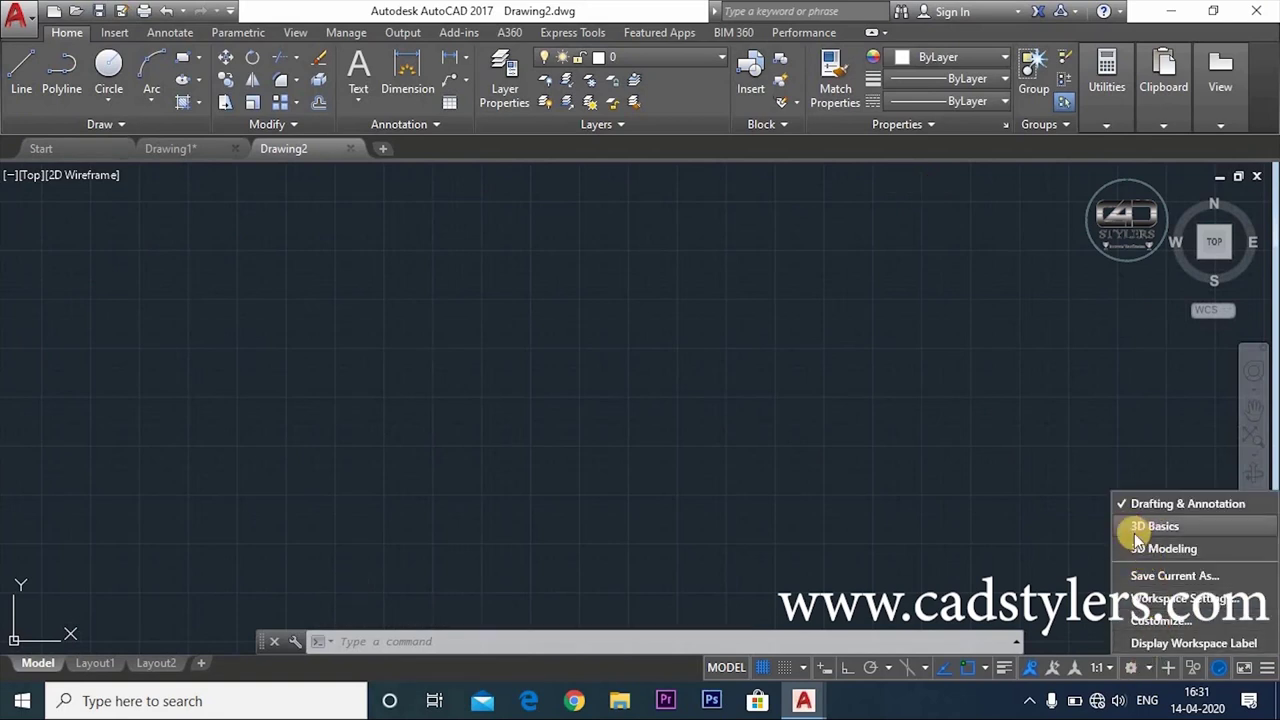
{"action": "left_click", "coordinate": [1163, 549]}
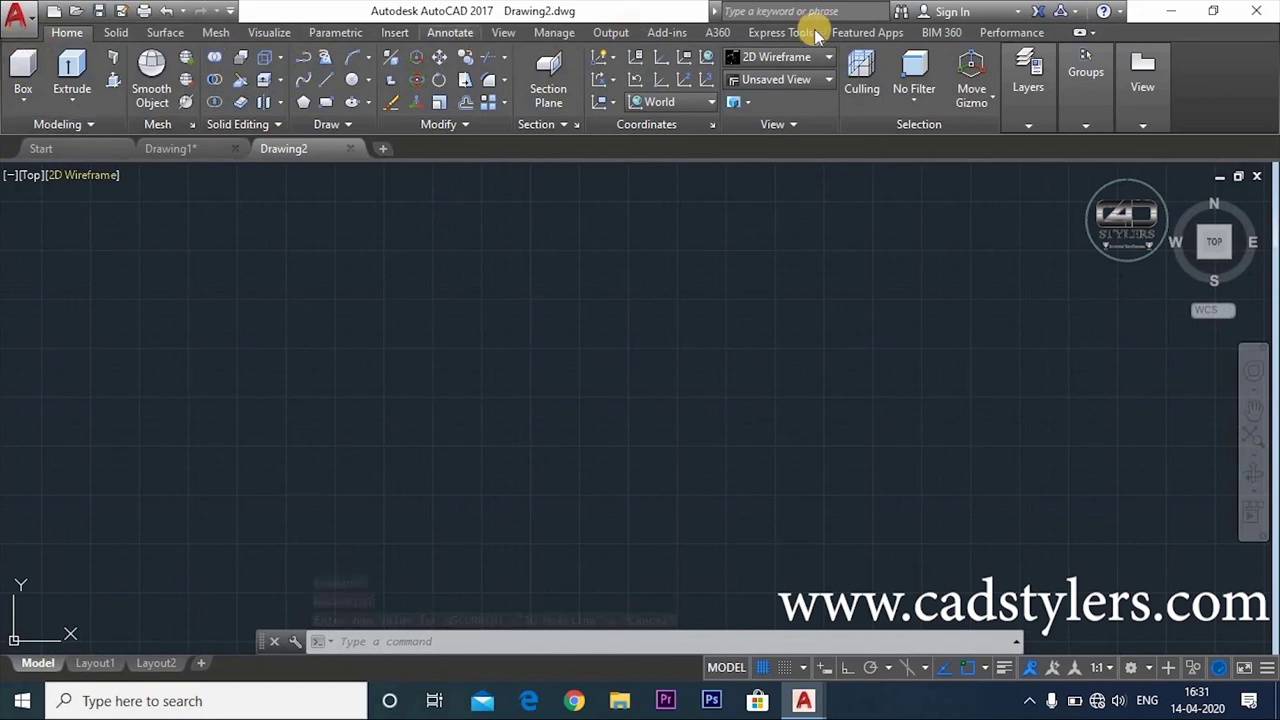
{"action": "left_click", "coordinate": [17, 100]}
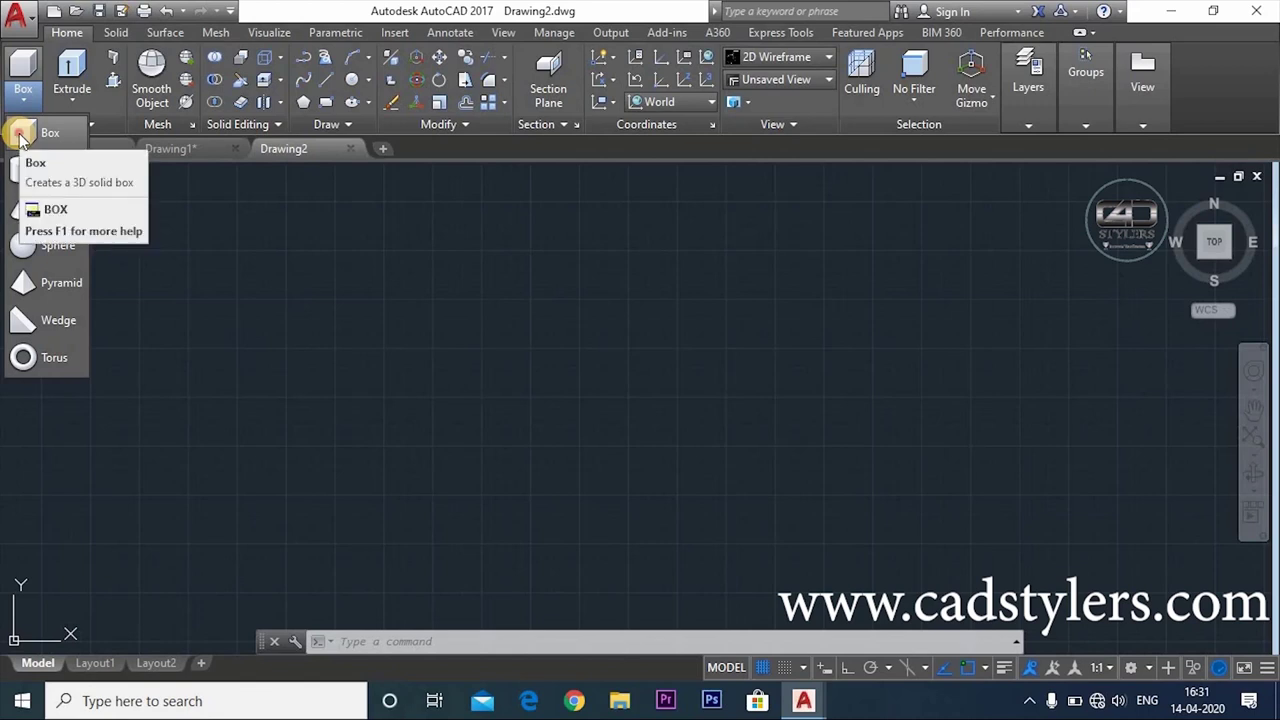
{"action": "left_click", "coordinate": [21, 134]}
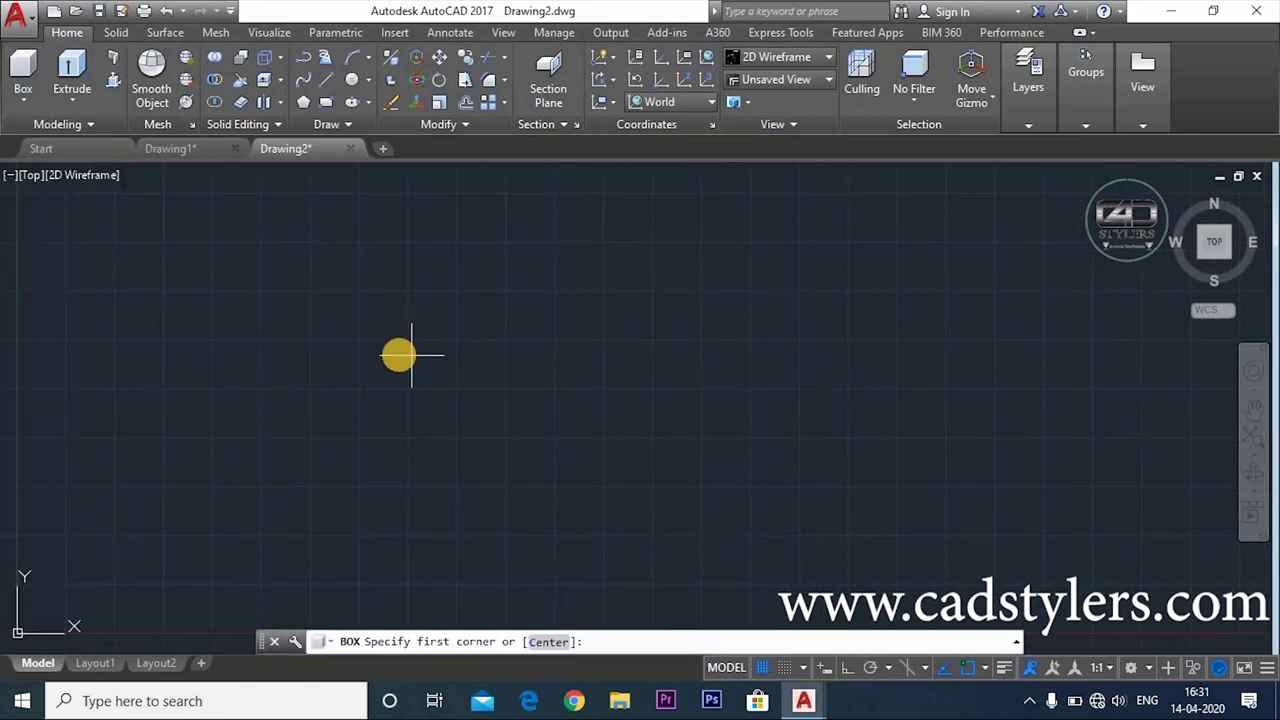
{"action": "key", "text": "Return"}
{"action": "type", "text": "100,100"}
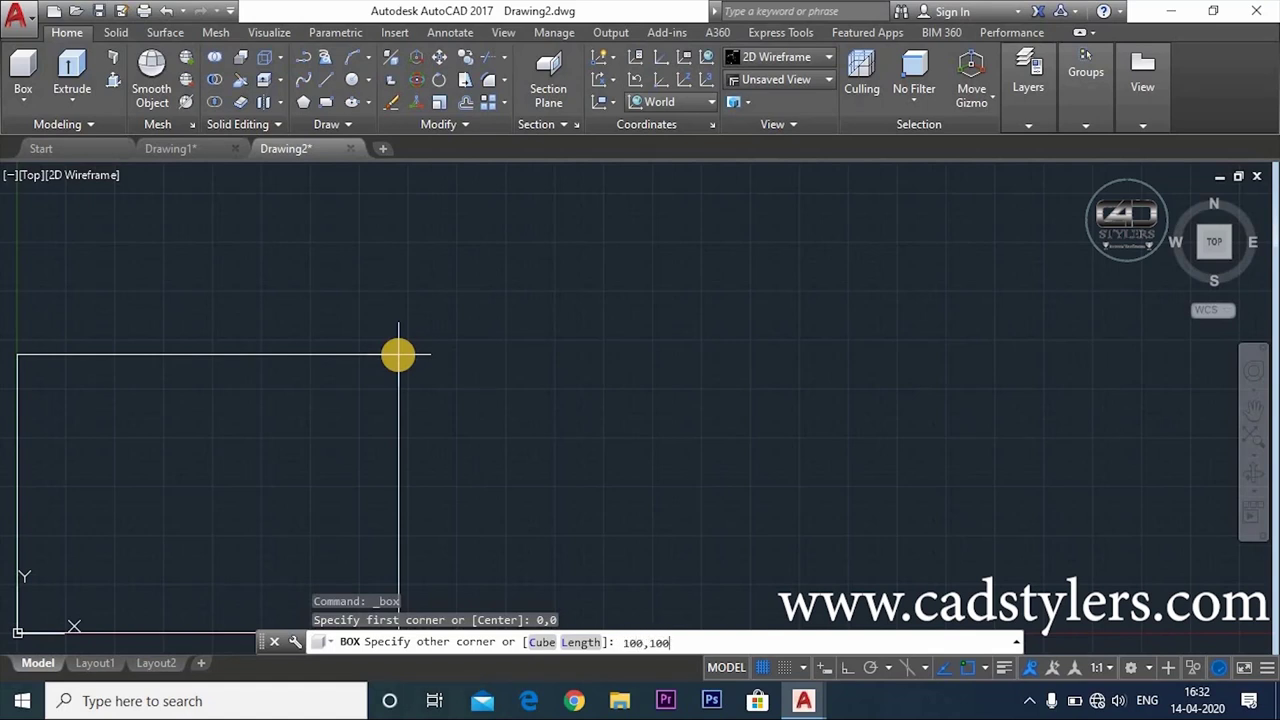
{"action": "key", "text": "Return"}
{"action": "scroll", "coordinate": [449, 463], "scroll_direction": "down", "scroll_amount": 5}
{"action": "scroll", "coordinate": [386, 451], "scroll_direction": "up", "scroll_amount": 3}
{"action": "scroll", "coordinate": [378, 458], "scroll_direction": "up", "scroll_amount": 3}
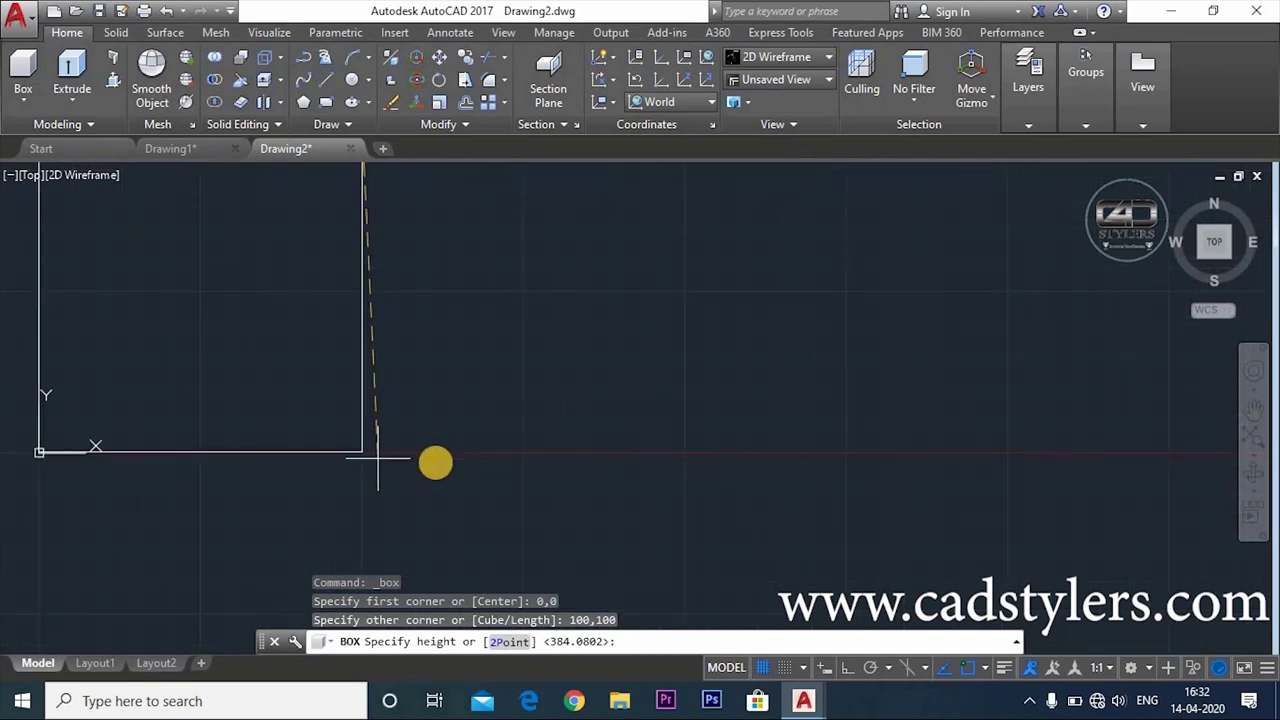
{"action": "scroll", "coordinate": [637, 463], "scroll_direction": "down", "scroll_amount": 4}
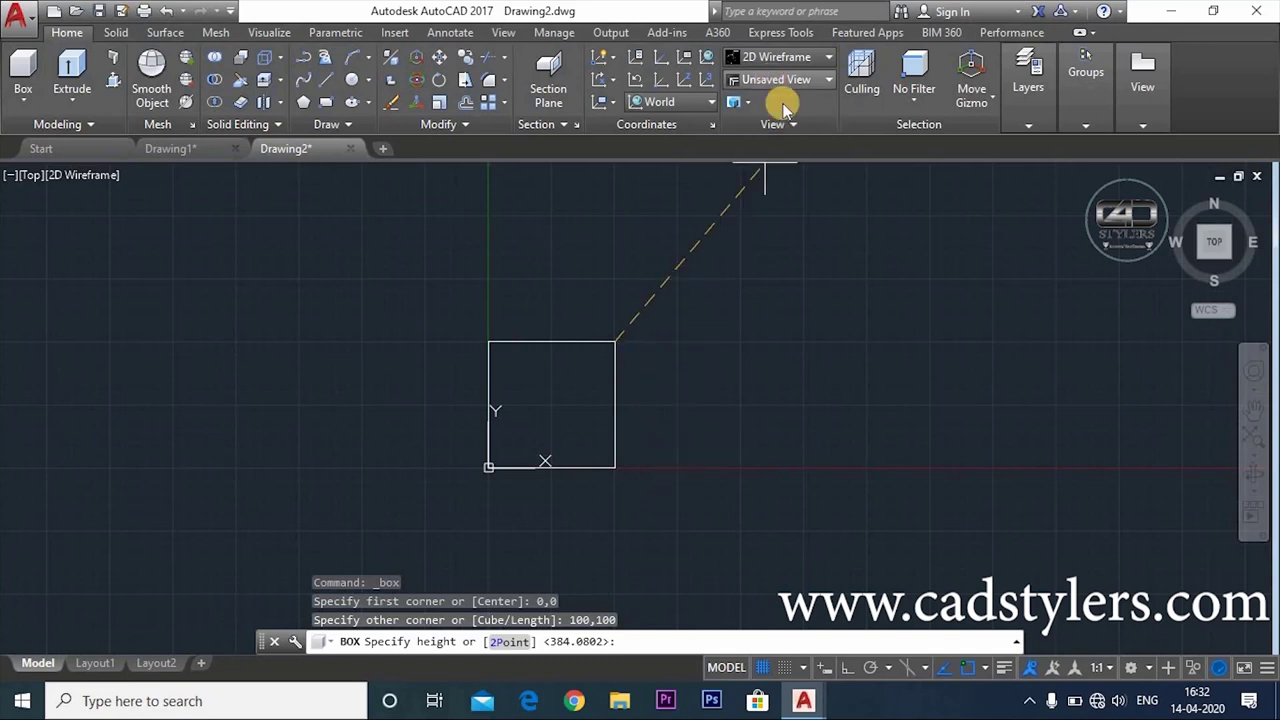
{"action": "mouse_move", "coordinate": [704, 488]}
{"action": "middle_mouse_down", "text": "shift"}
{"action": "mouse_move", "coordinate": [677, 414]}
{"action": "mouse_move", "coordinate": [700, 471]}
{"action": "mouse_move", "coordinate": [666, 409]}
{"action": "mouse_move", "coordinate": [644, 420]}
{"action": "middle_mouse_up", "text": "shift"}
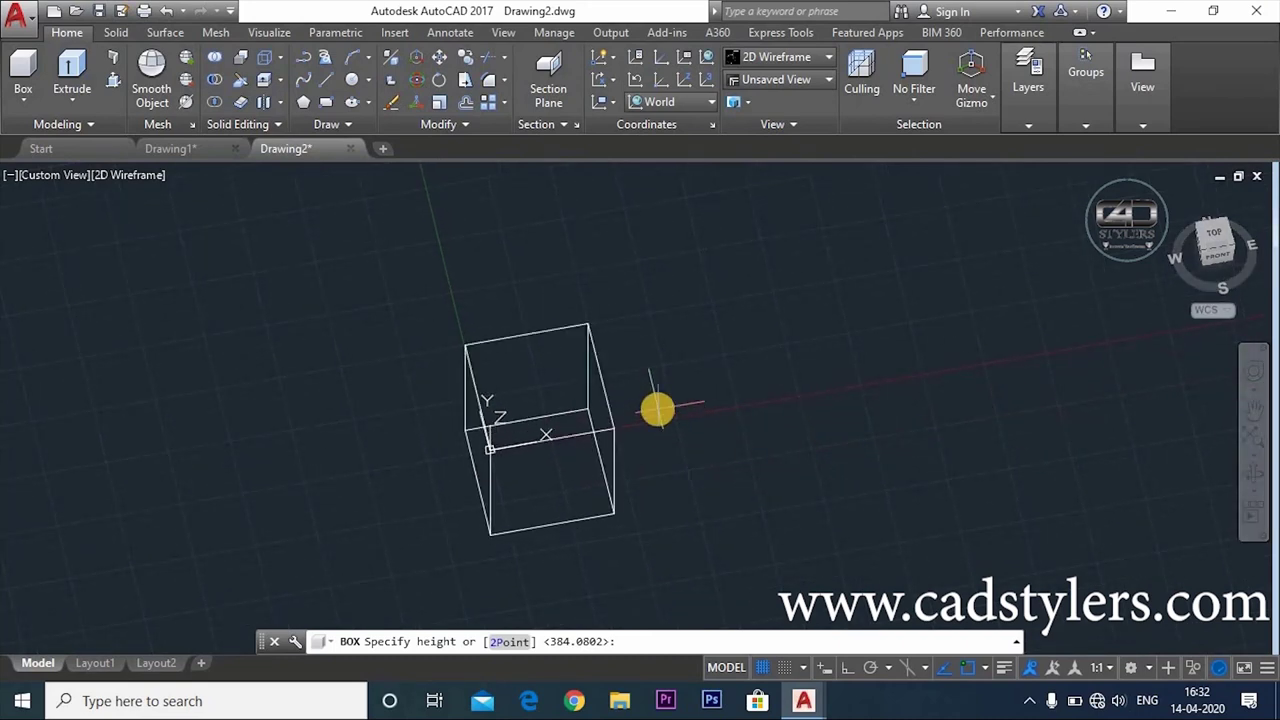
{"action": "mouse_move", "coordinate": [657, 409]}
{"action": "middle_mouse_down", "text": "shift"}
{"action": "mouse_move", "coordinate": [634, 366]}
{"action": "mouse_move", "coordinate": [633, 377]}
{"action": "mouse_move", "coordinate": [663, 384]}
{"action": "mouse_move", "coordinate": [645, 368]}
{"action": "middle_mouse_up", "text": "shift"}
{"action": "type", "text": "50"}
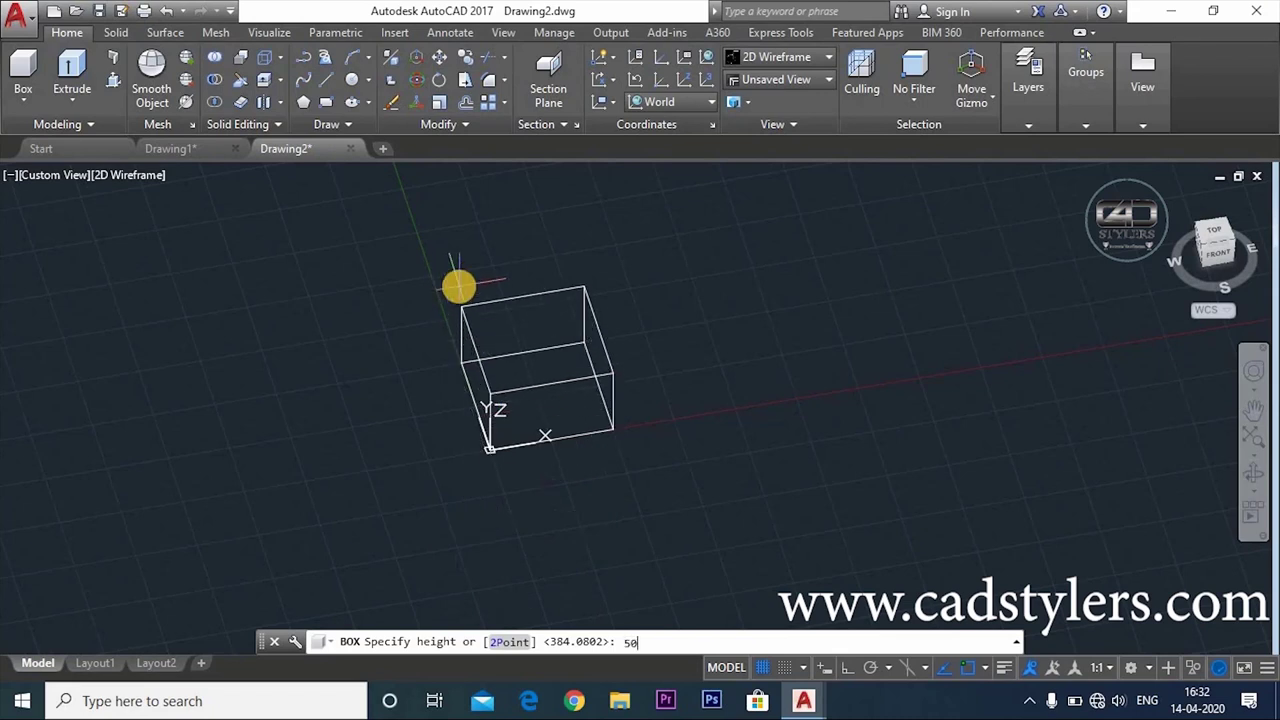
{"action": "key", "text": "Return"}
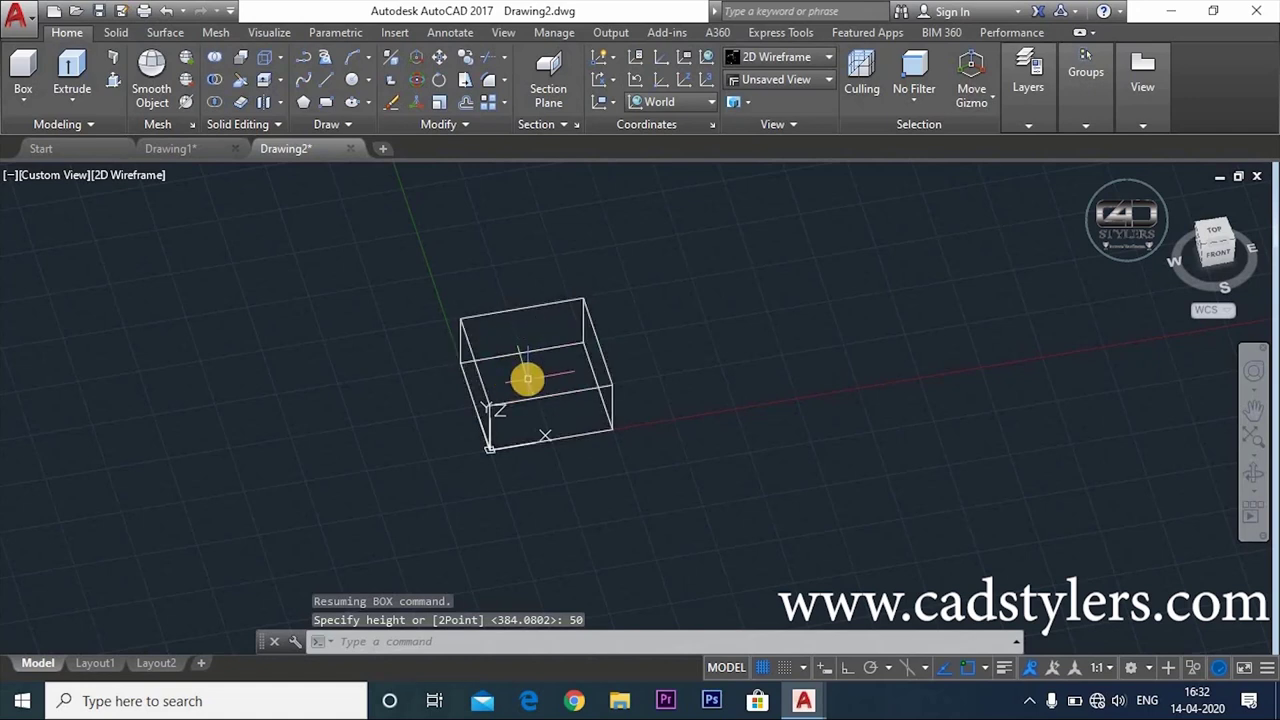
Redraw the box from 0,0 to 100,100 with height -50 and orbit to view it in 3D.
{"action": "key", "text": "ctrl+z"}
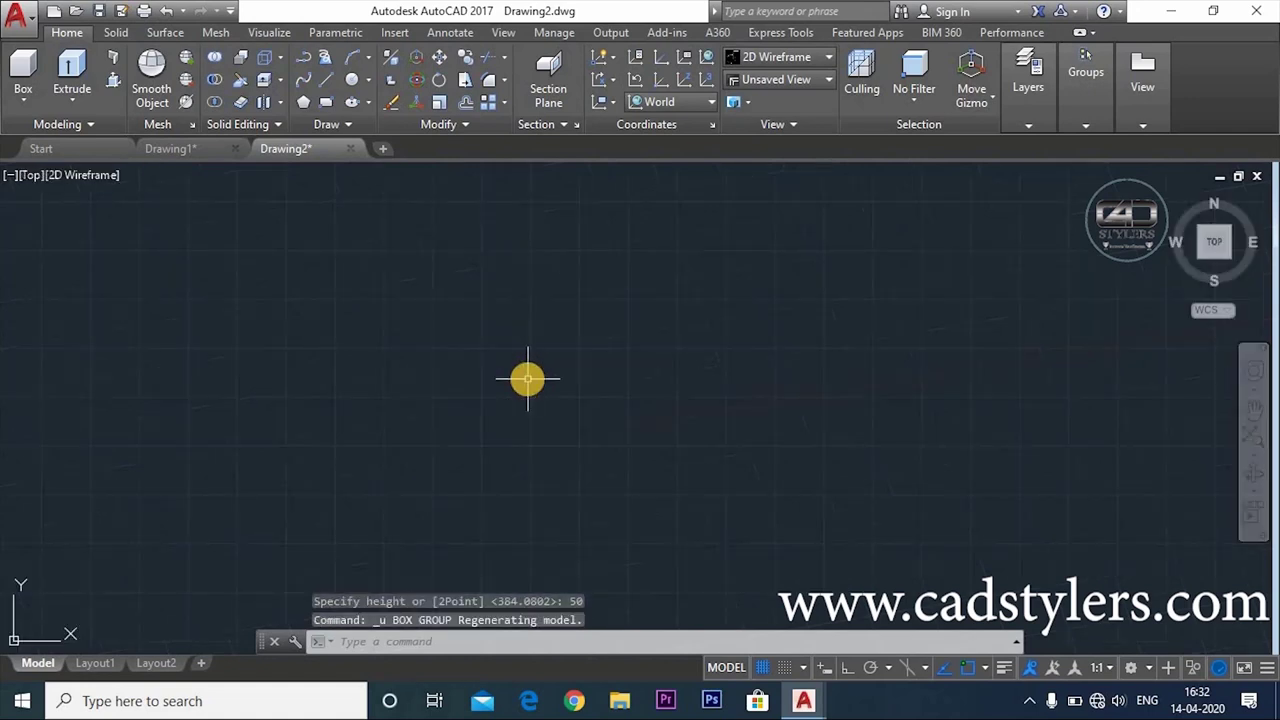
{"action": "left_click", "coordinate": [22, 100]}
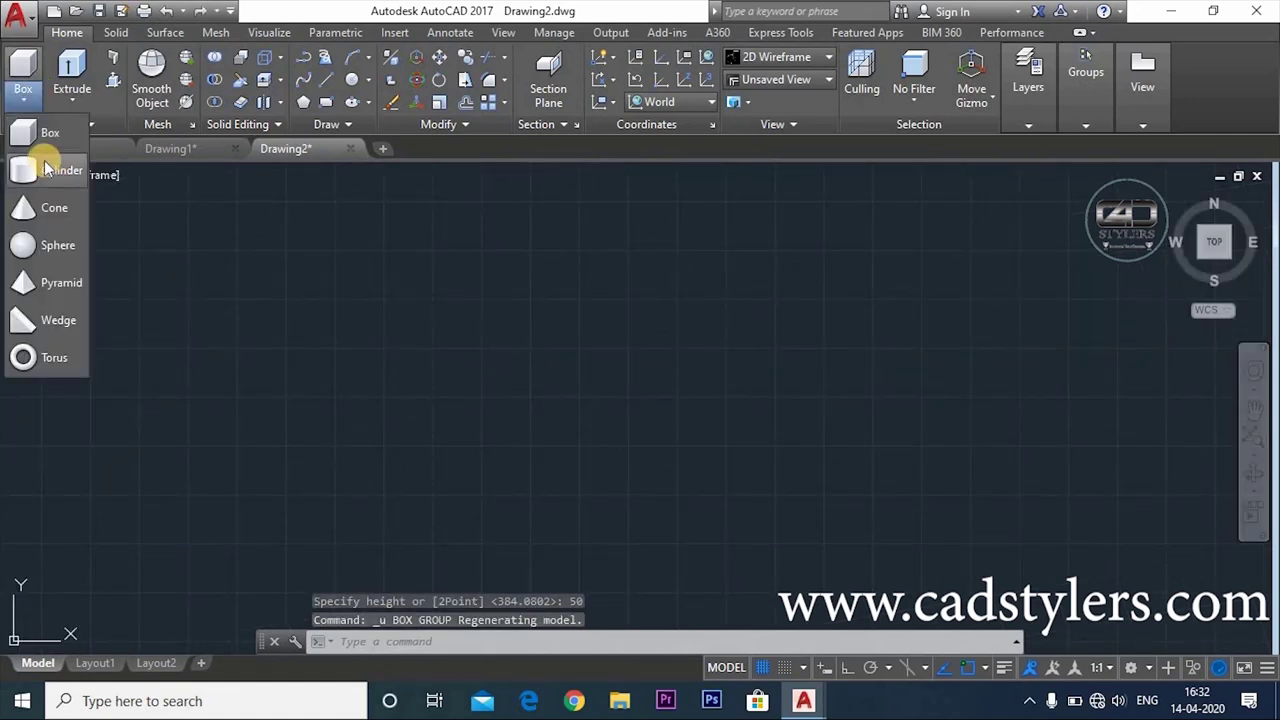
{"action": "left_click", "coordinate": [40, 128]}
{"action": "type", "text": "0,0"}
{"action": "key", "text": "Return"}
{"action": "type", "text": "100,100"}
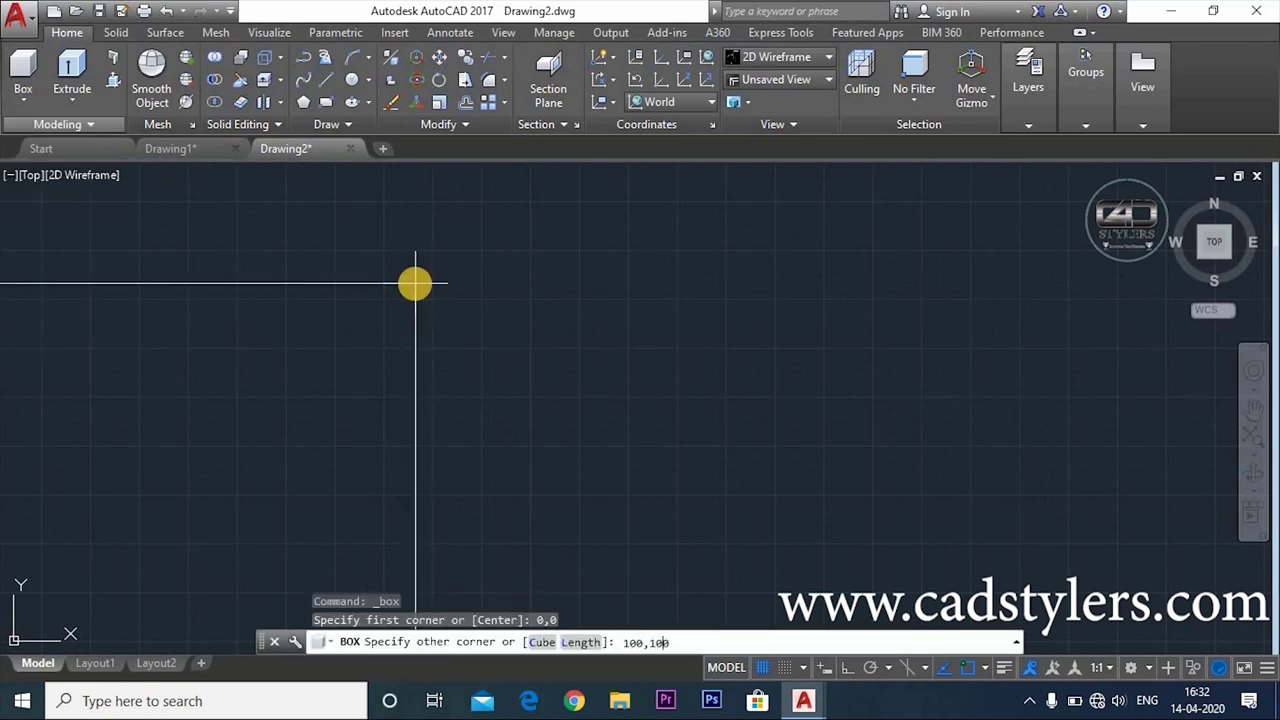
{"action": "key", "text": "Return"}
{"action": "mouse_move", "coordinate": [303, 371]}
{"action": "middle_mouse_down"}
{"action": "mouse_move", "coordinate": [620, 463]}
{"action": "mouse_move", "coordinate": [631, 291]}
{"action": "mouse_move", "coordinate": [620, 451]}
{"action": "middle_mouse_up"}
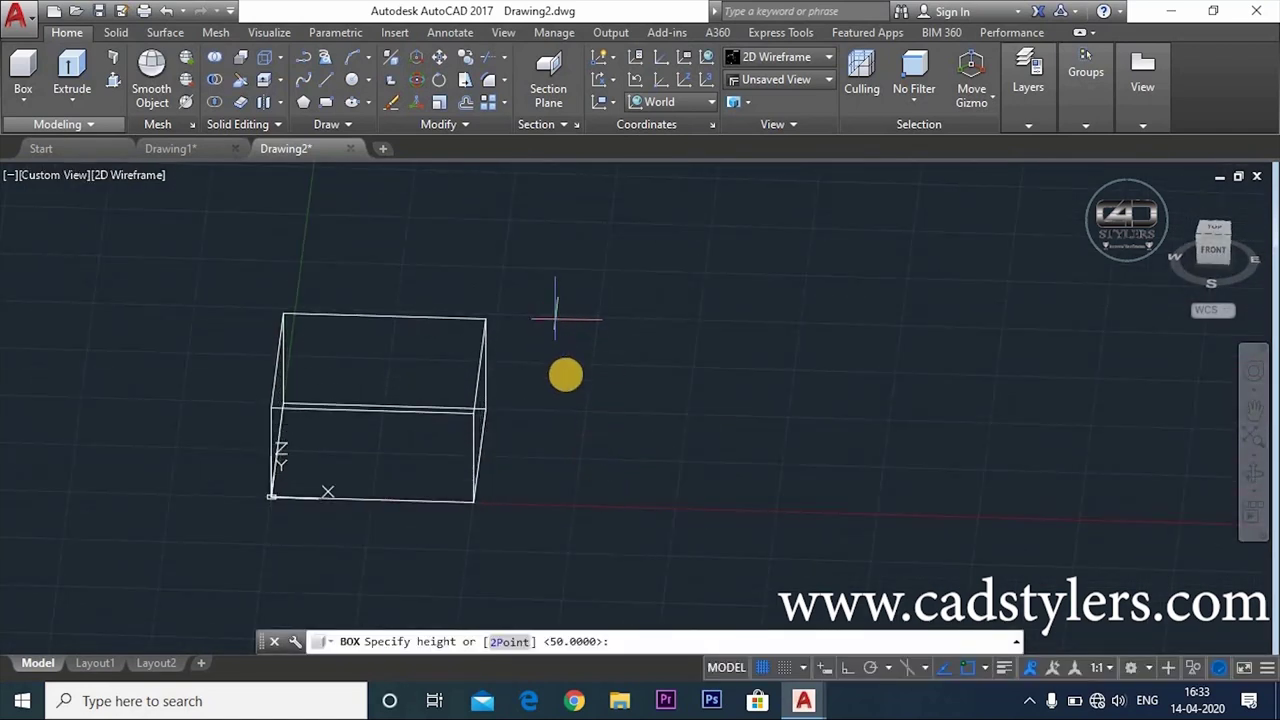
{"action": "middle_click_drag", "start_coordinate": [566, 371], "coordinate": [575, 309]}
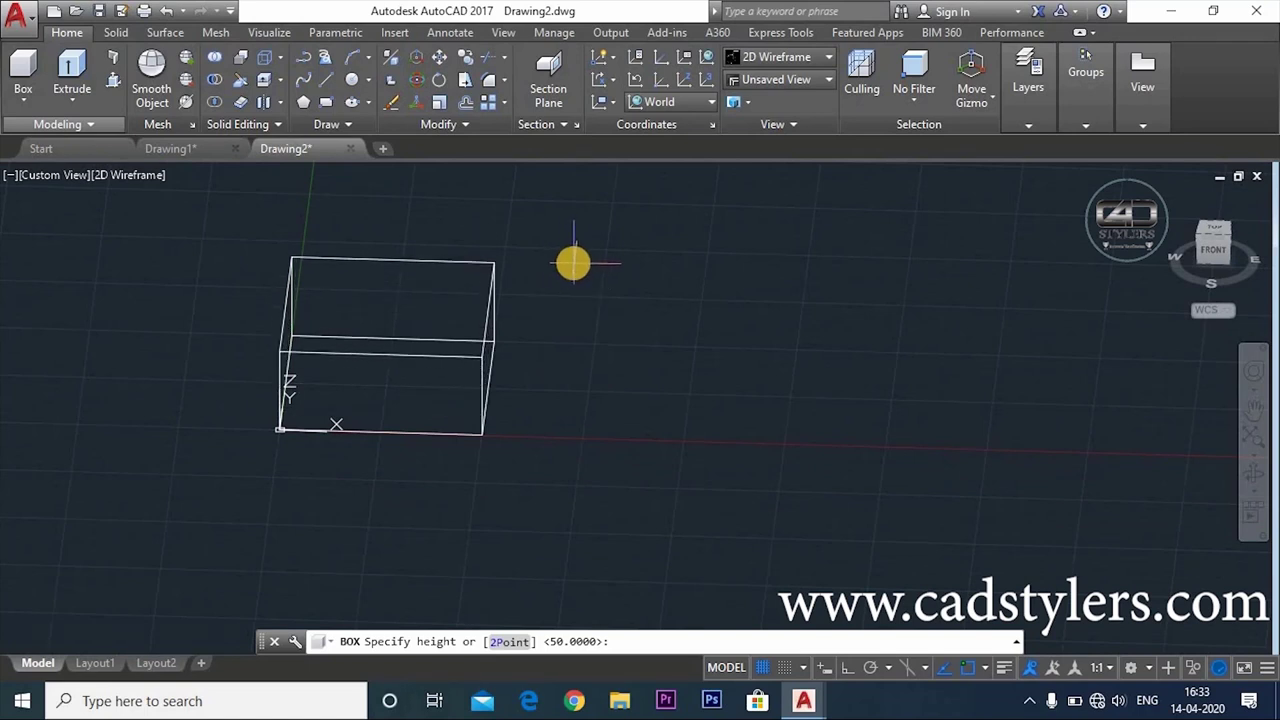
{"action": "mouse_move", "coordinate": [573, 263]}
{"action": "middle_mouse_down", "text": "shift"}
{"action": "mouse_move", "coordinate": [543, 534]}
{"action": "mouse_move", "coordinate": [588, 447]}
{"action": "mouse_move", "coordinate": [598, 453]}
{"action": "middle_mouse_up", "text": "shift"}
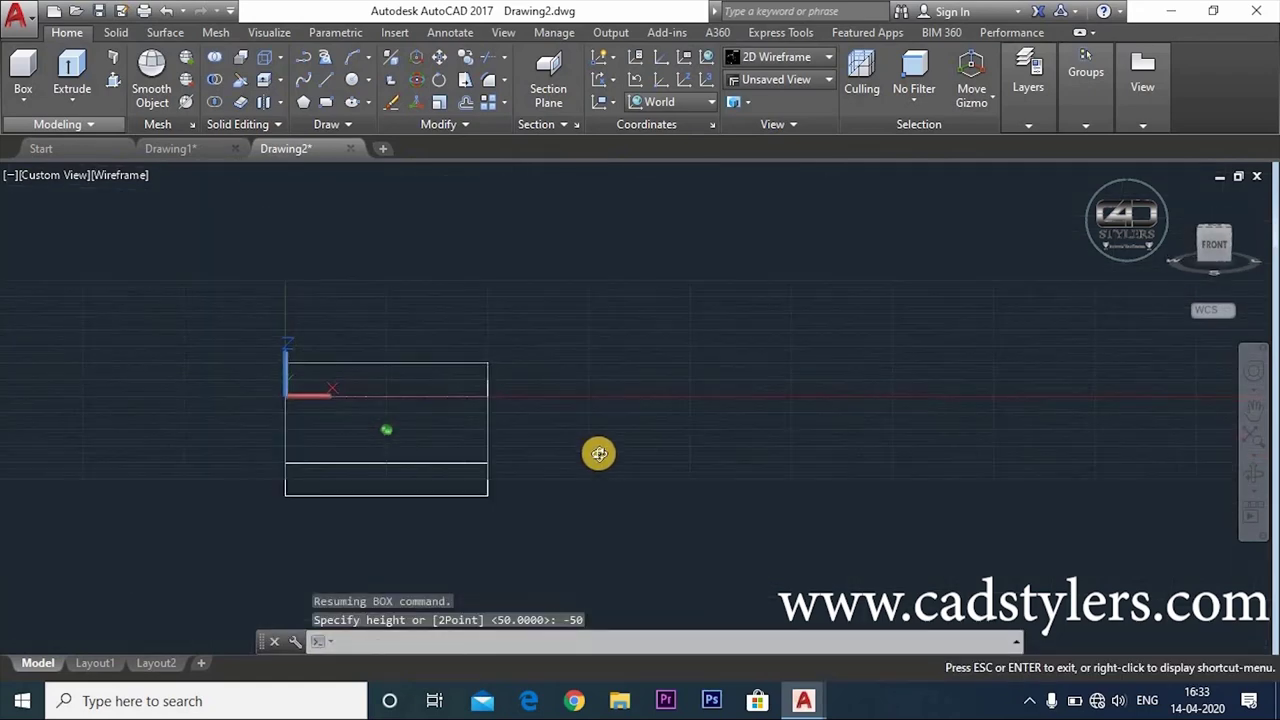
{"action": "mouse_move", "coordinate": [566, 400]}
{"action": "middle_mouse_down", "text": "shift"}
{"action": "mouse_move", "coordinate": [623, 391]}
{"action": "mouse_move", "coordinate": [569, 409]}
{"action": "mouse_move", "coordinate": [569, 421]}
{"action": "middle_mouse_up", "text": "shift"}
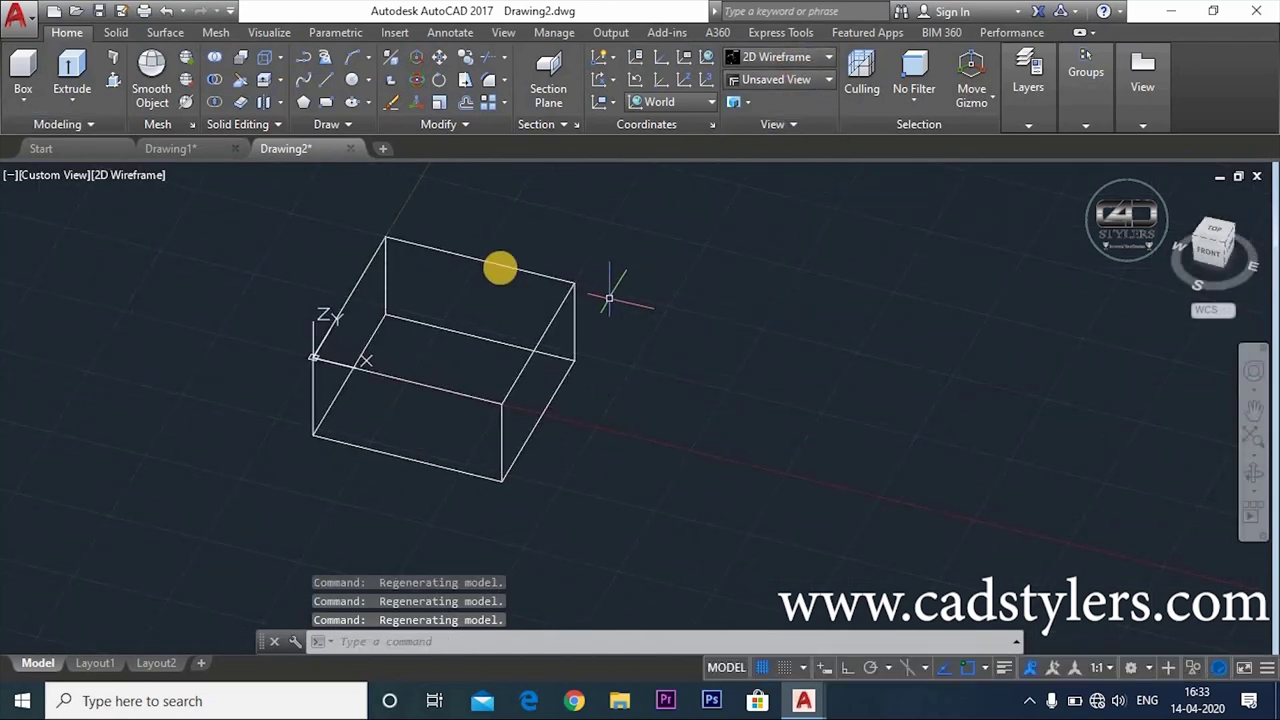
{"action": "middle_click_drag", "start_coordinate": [500, 443], "coordinate": [586, 186], "text": "shift"}
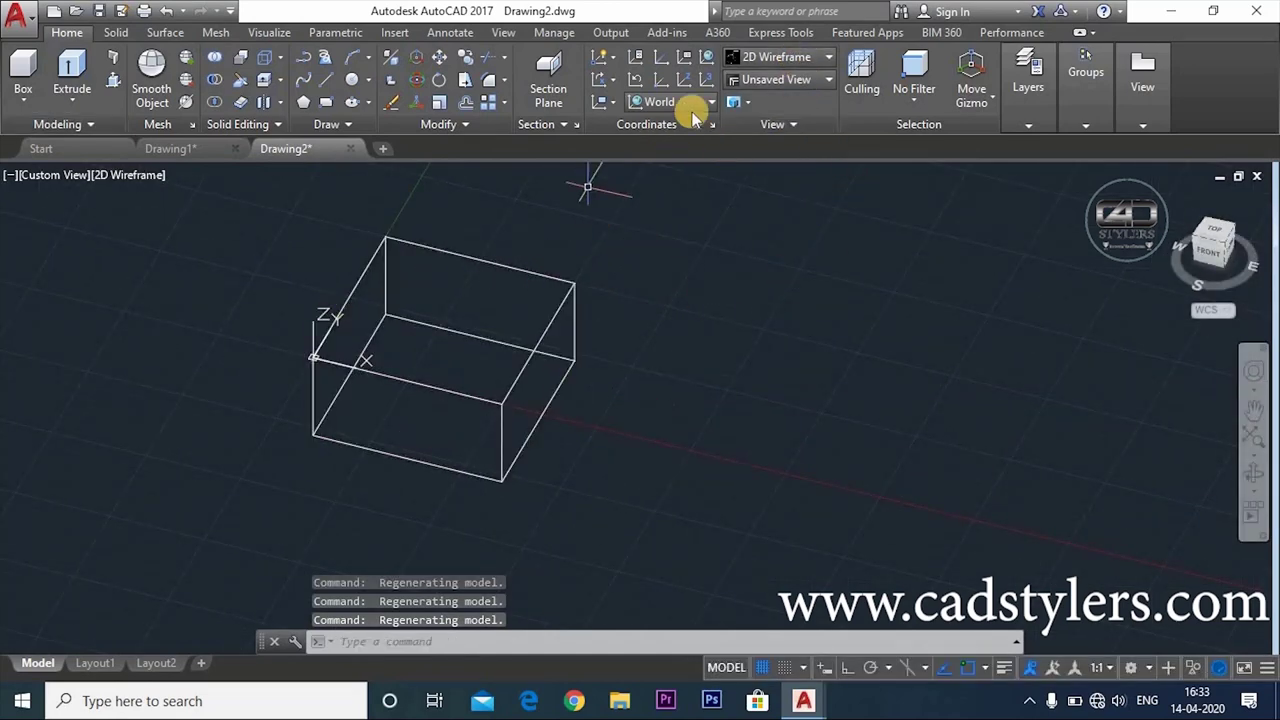
Preview the box in the Conceptual, Realistic and Hidden visual styles.
{"action": "left_click", "coordinate": [771, 57]}
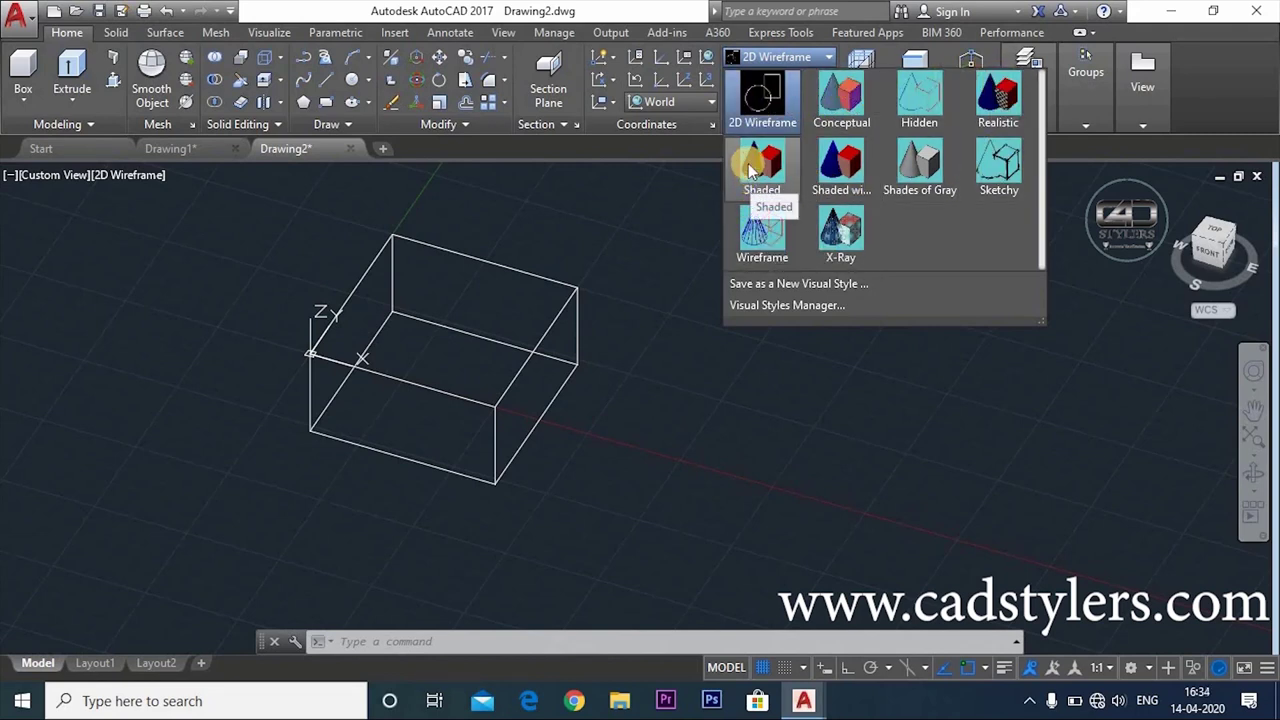
{"action": "left_click", "coordinate": [841, 95]}
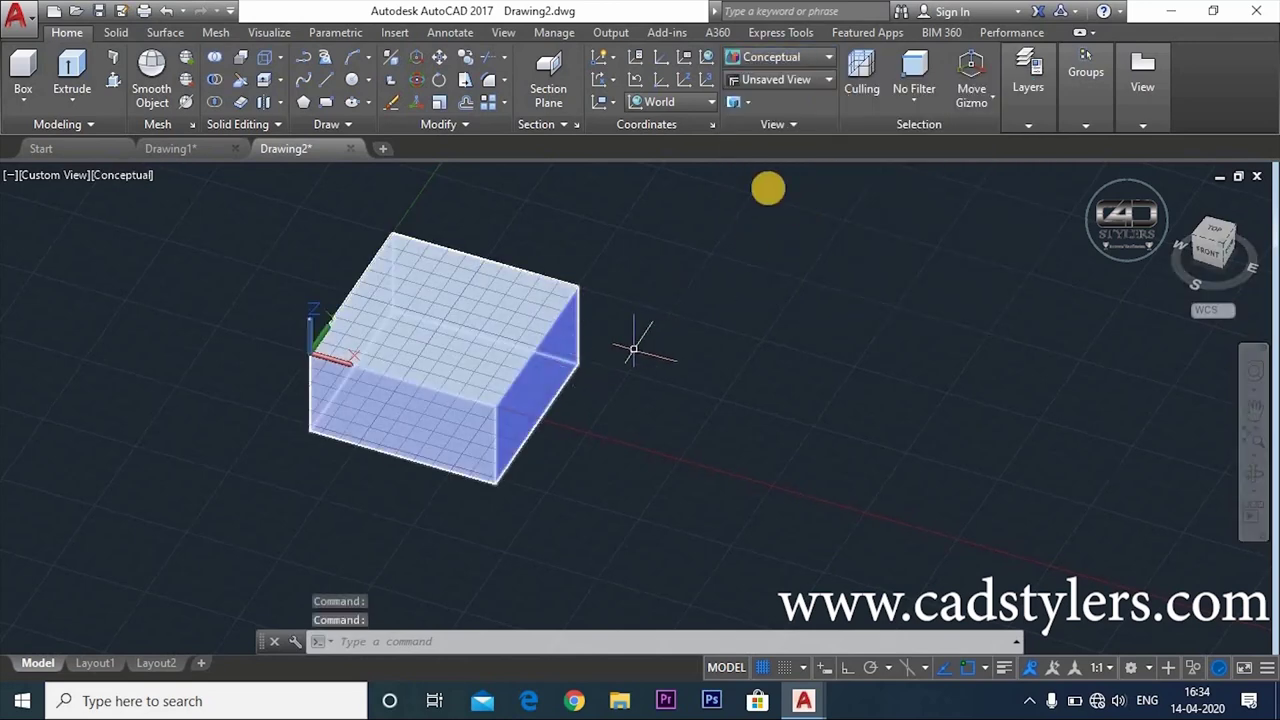
{"action": "left_click", "coordinate": [773, 58]}
{"action": "left_click", "coordinate": [998, 88]}
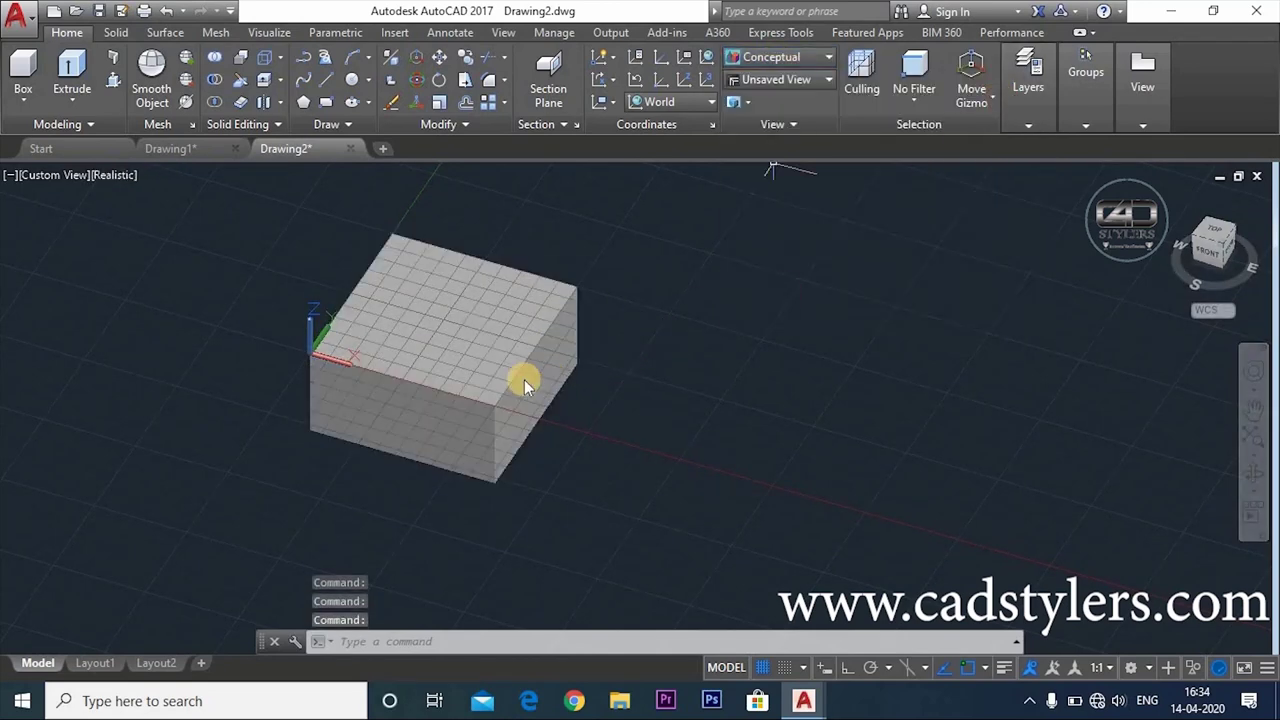
{"action": "left_click", "coordinate": [780, 57]}
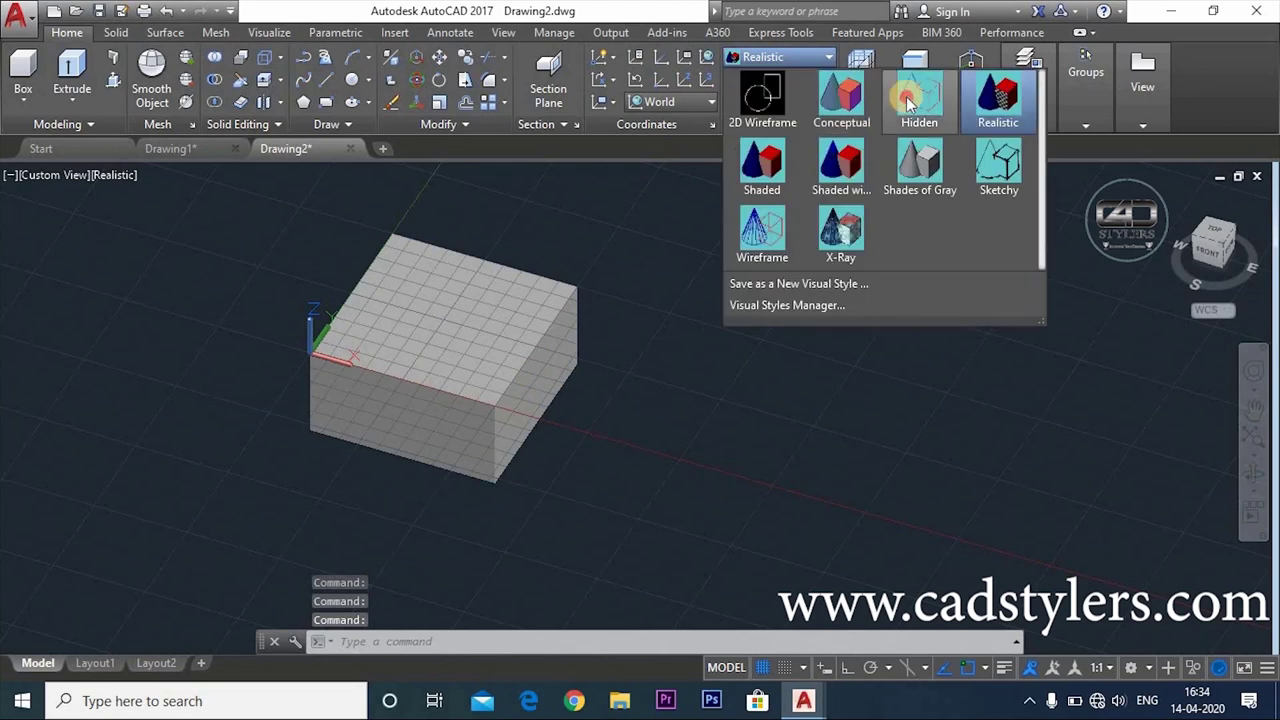
{"action": "left_click", "coordinate": [922, 90]}
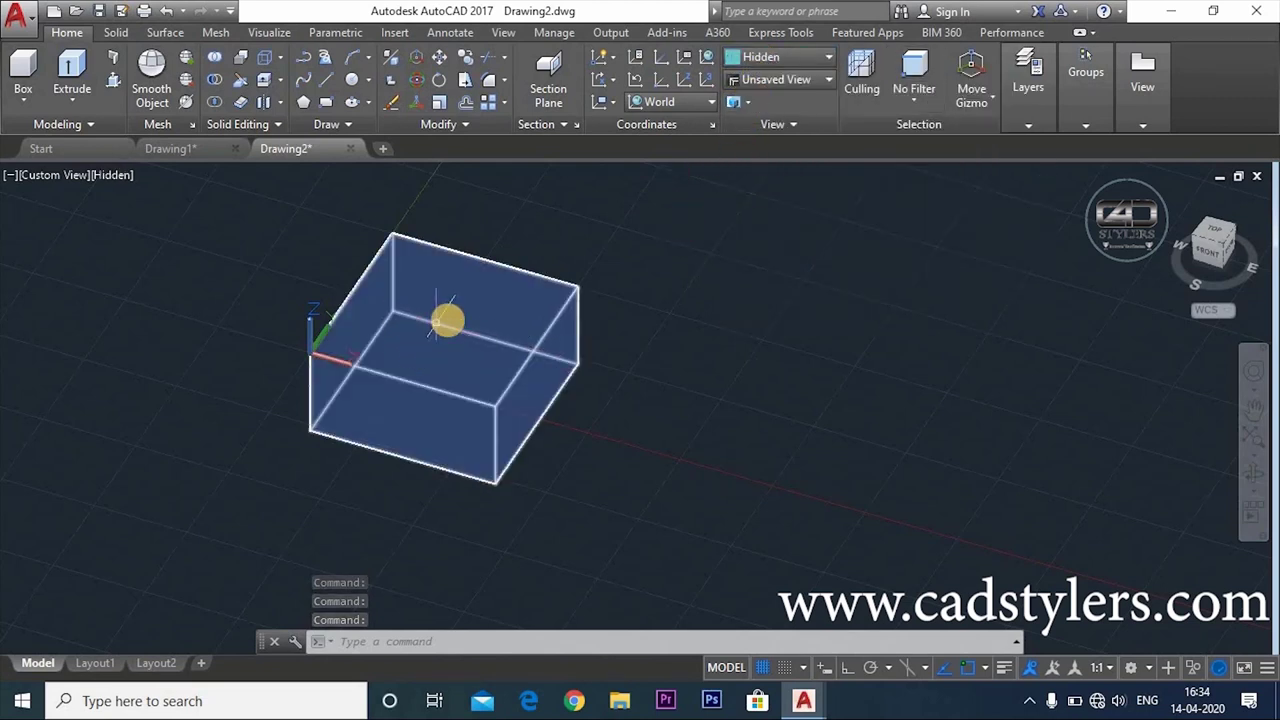
Switch the box to the Shaded style, then to Shaded with edges.
{"action": "left_click", "coordinate": [760, 57]}
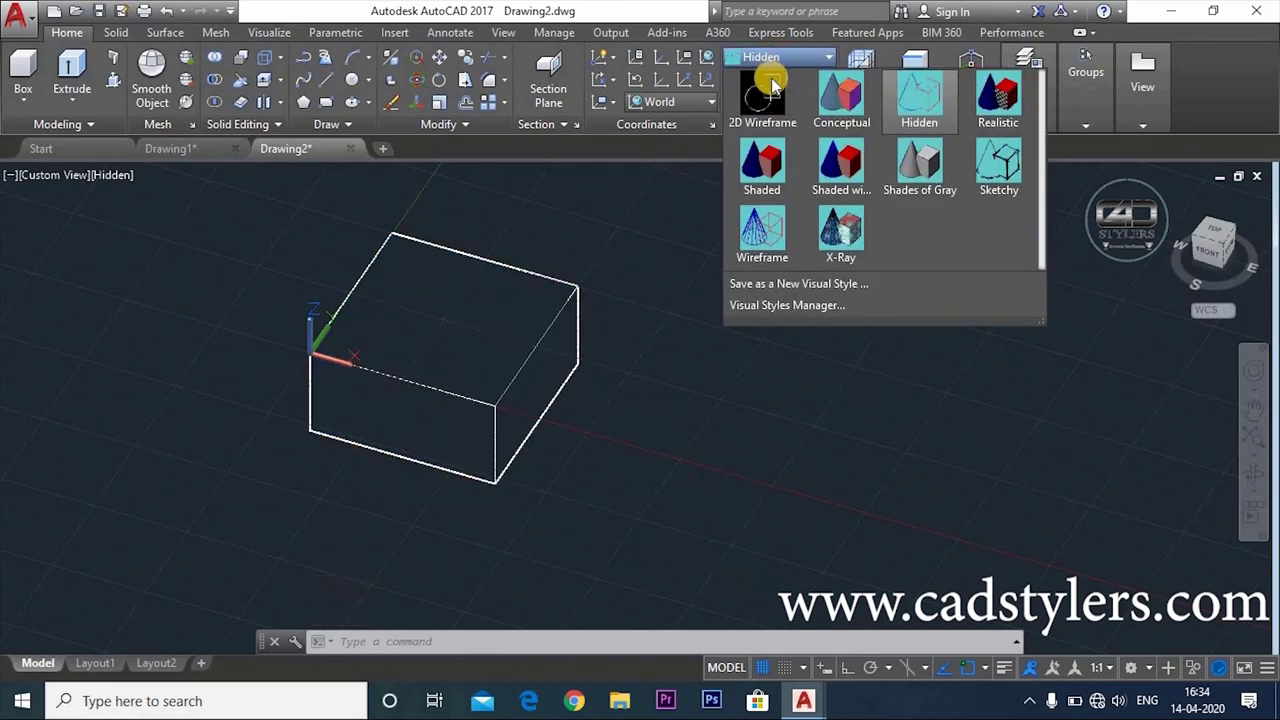
{"action": "left_click", "coordinate": [752, 176]}
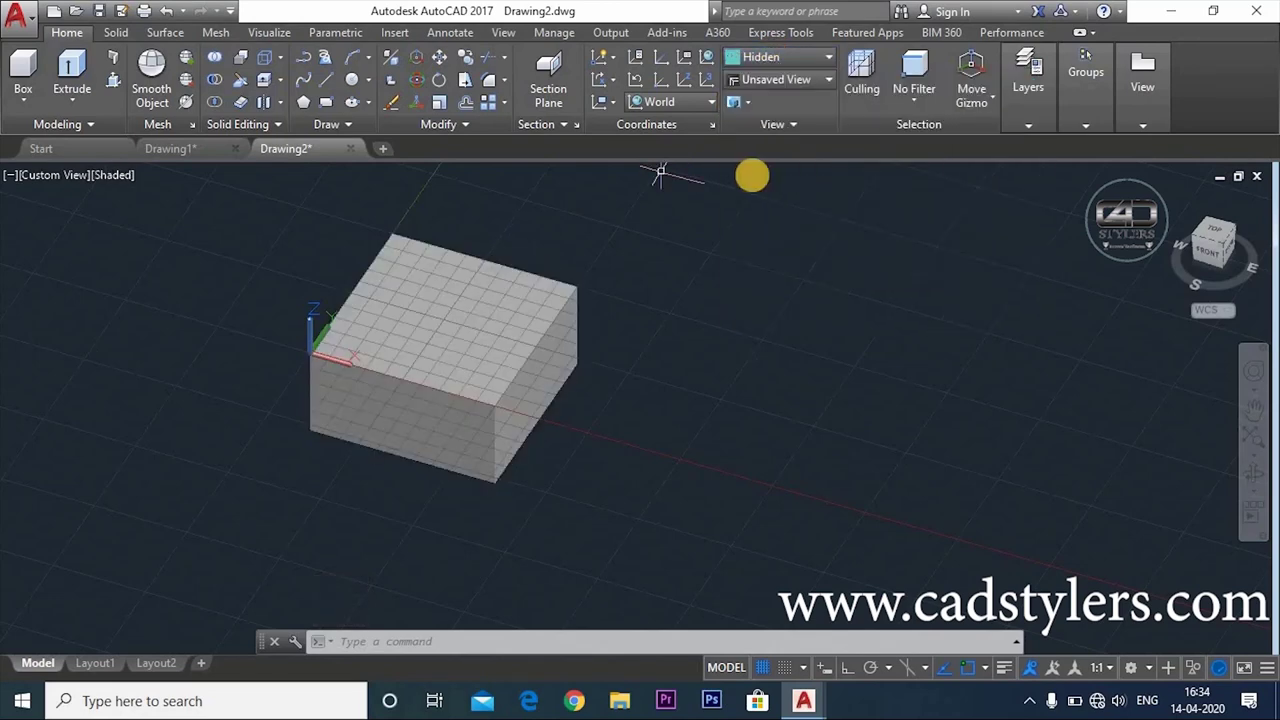
{"action": "left_click", "coordinate": [763, 57]}
{"action": "left_click", "coordinate": [835, 165]}
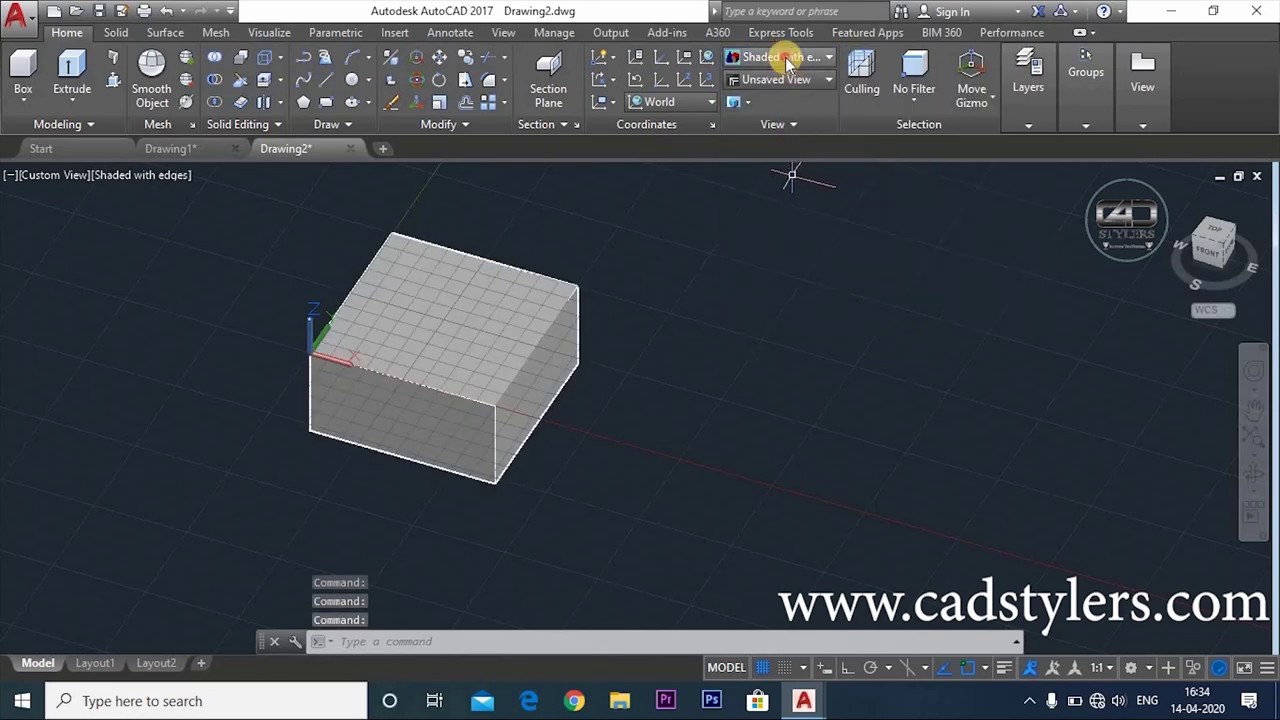
{"action": "left_click", "coordinate": [785, 57]}
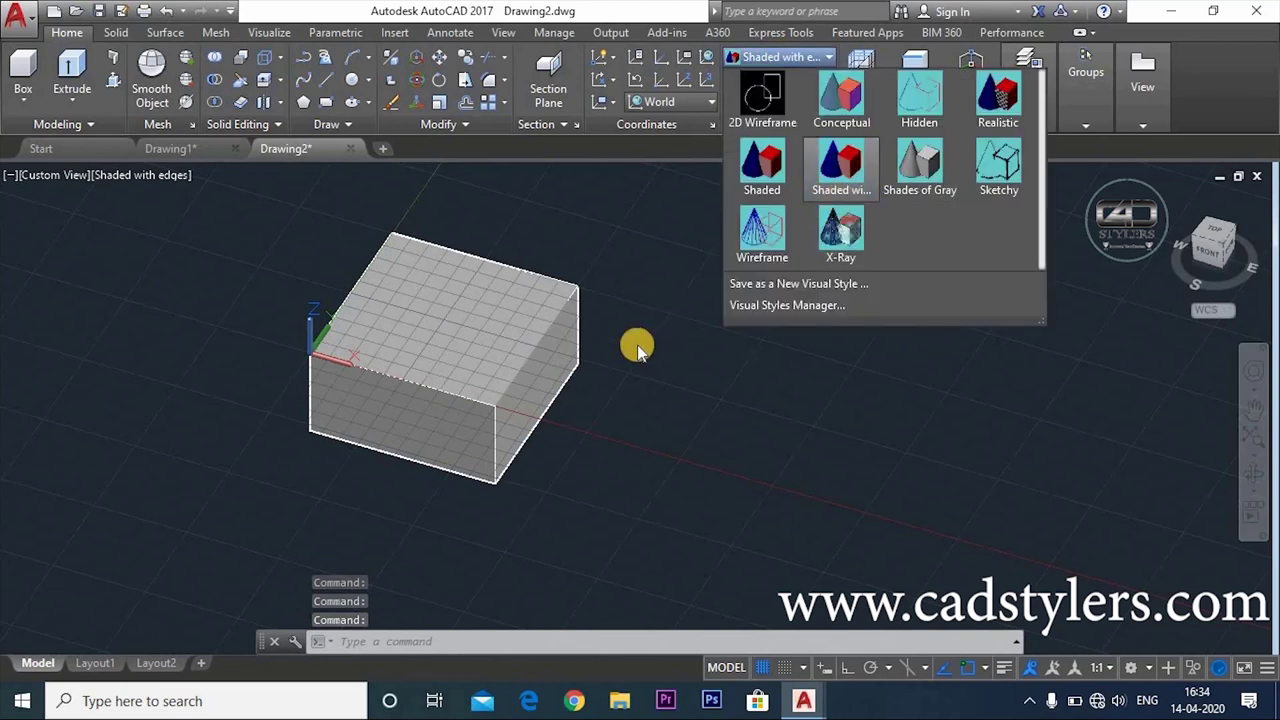
Try the Shaded, Shaded with edges, Shades of Gray and Sketchy styles on the box.
{"action": "left_click", "coordinate": [760, 165]}
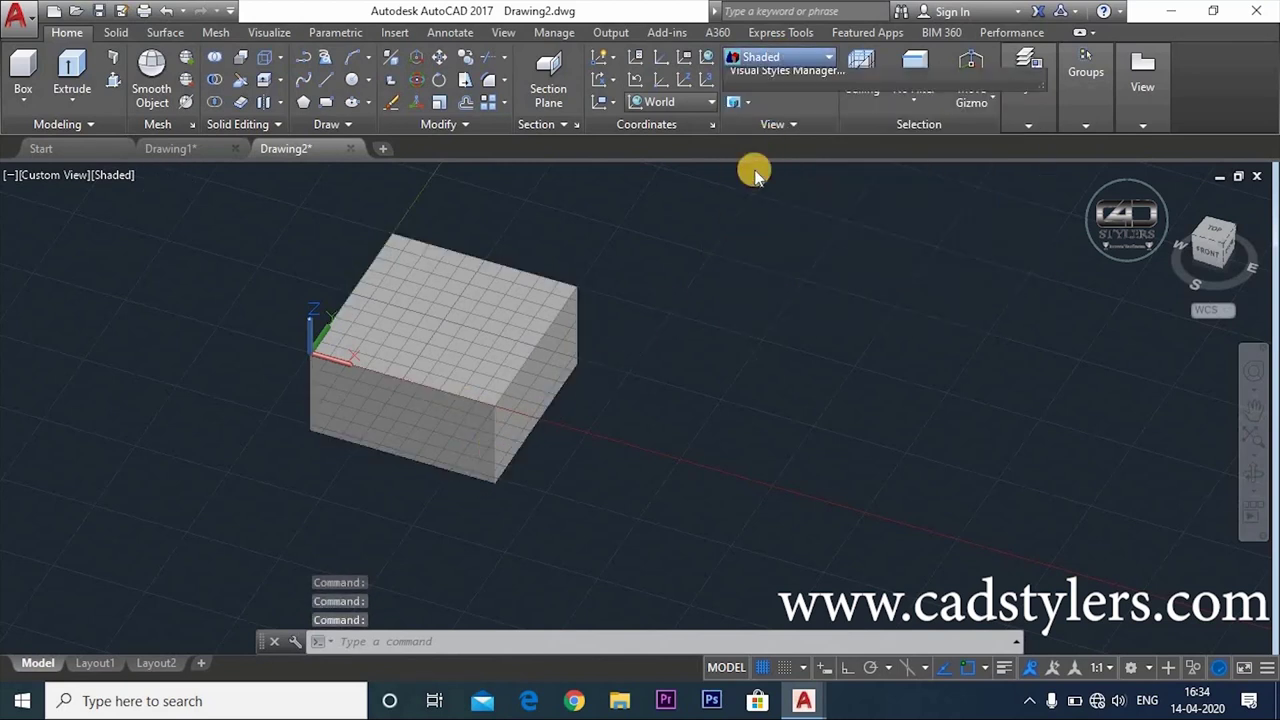
{"action": "left_click", "coordinate": [785, 57]}
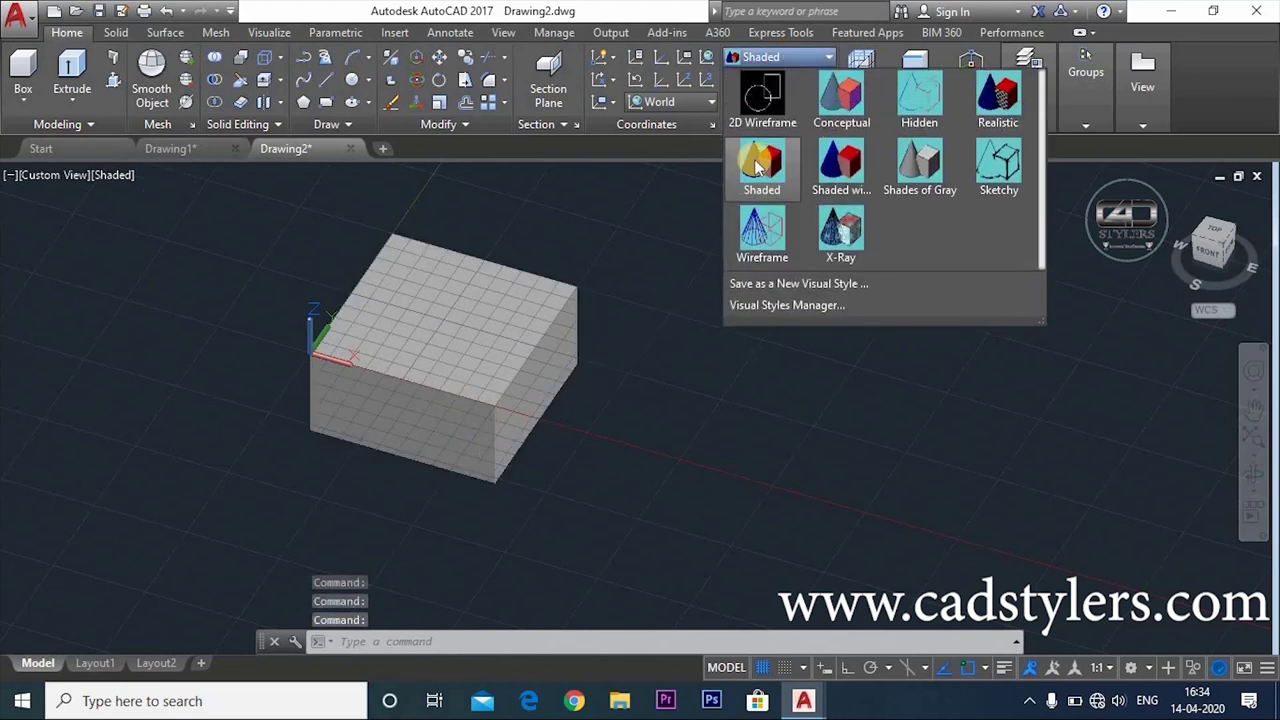
{"action": "left_click", "coordinate": [838, 178]}
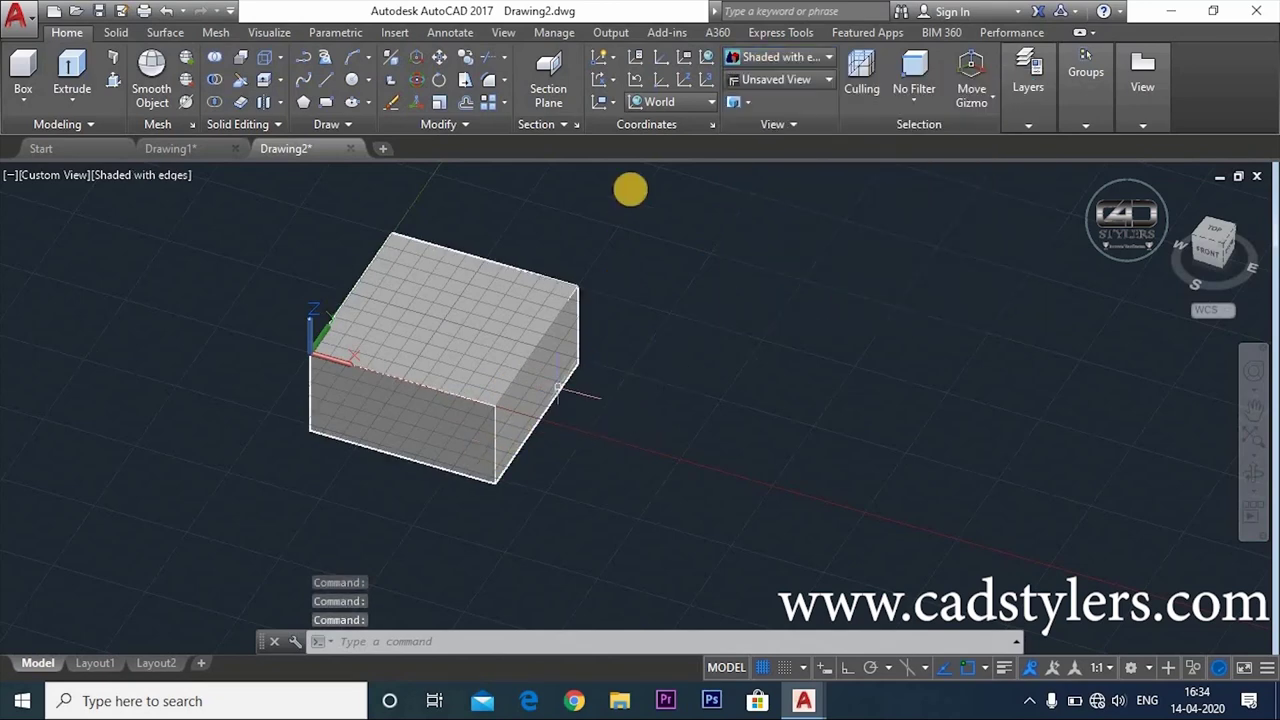
{"action": "left_click", "coordinate": [767, 60]}
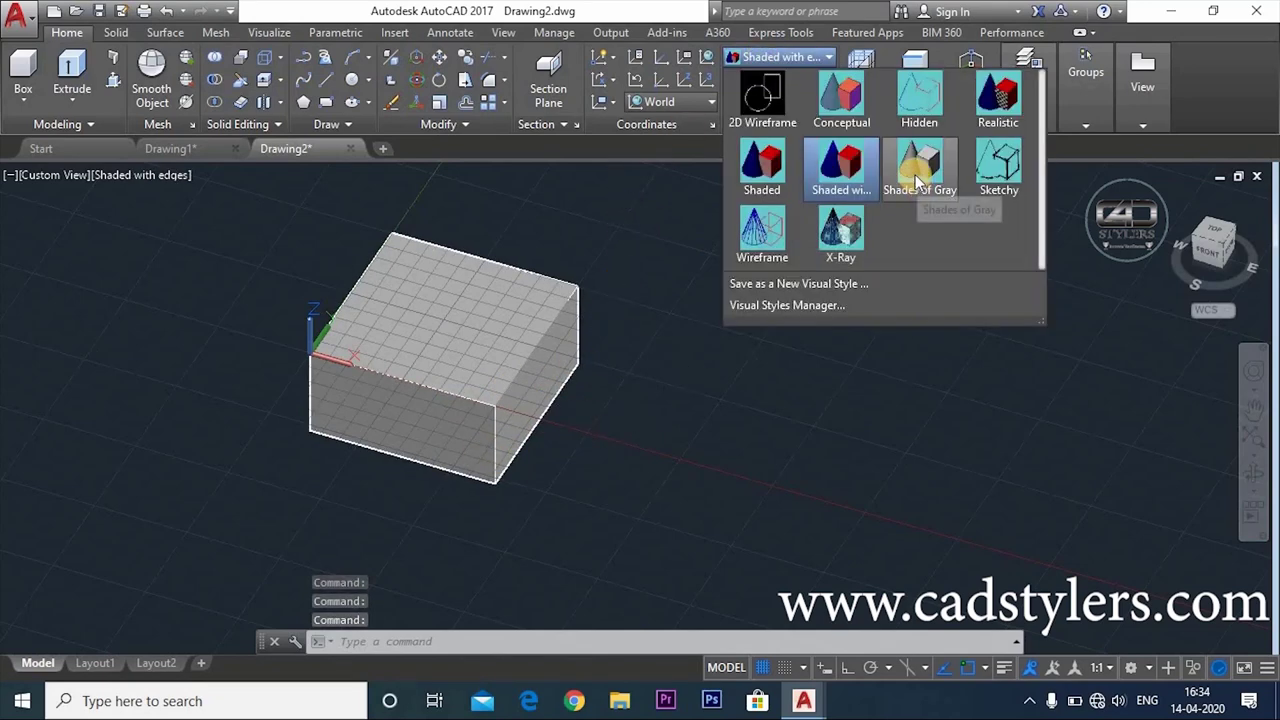
{"action": "left_click", "coordinate": [906, 203]}
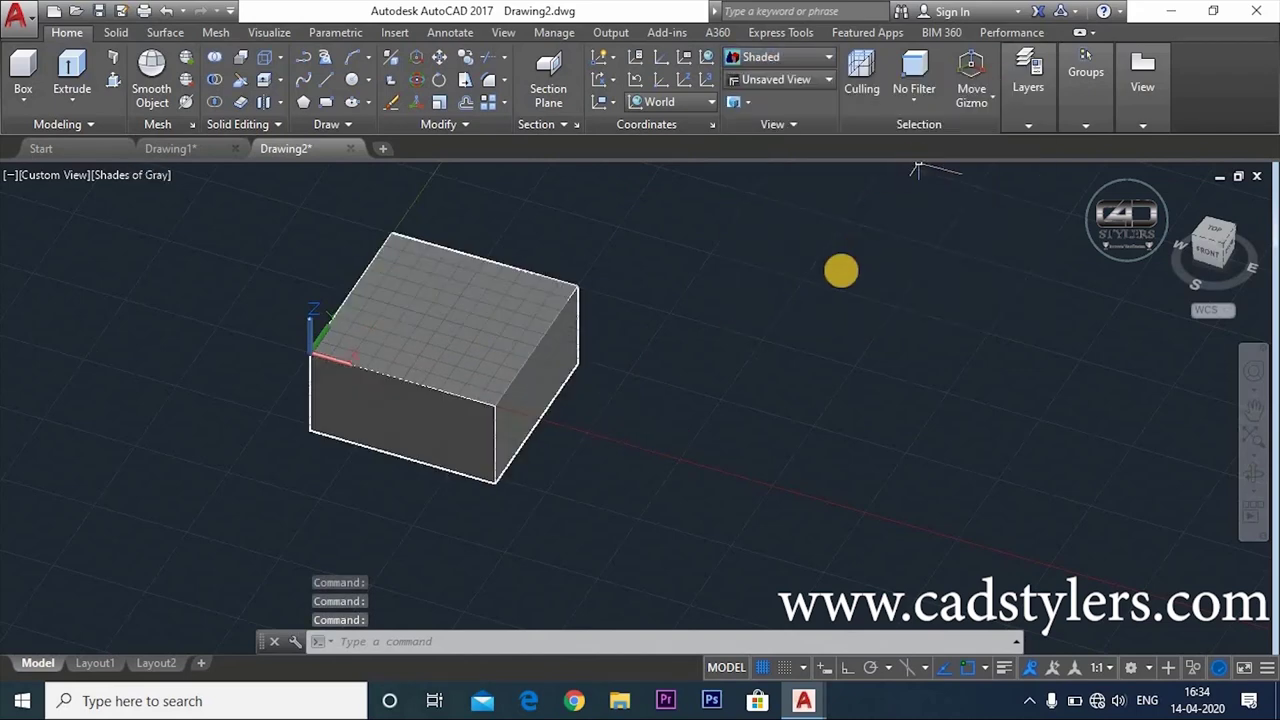
{"action": "left_click", "coordinate": [990, 165]}
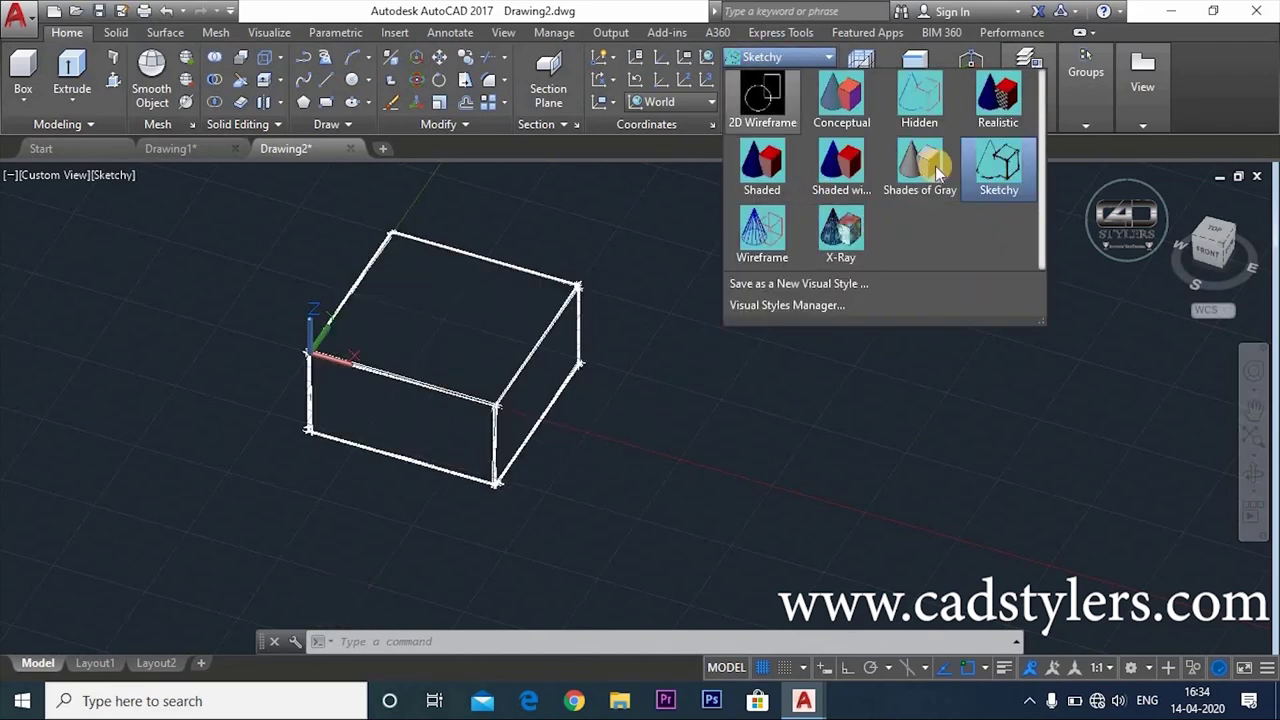
{"action": "left_click", "coordinate": [672, 403]}
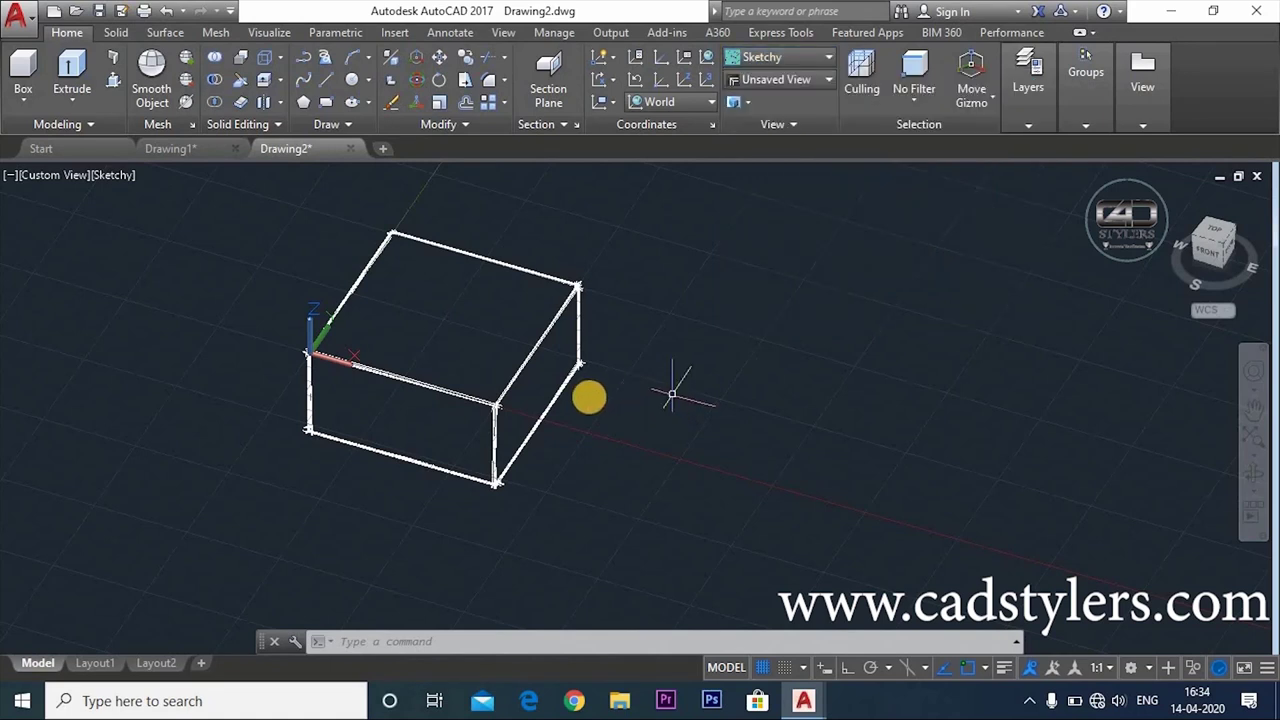
Show the box as Wireframe, then X-Ray, from a near-front view.
{"action": "left_click", "coordinate": [768, 57]}
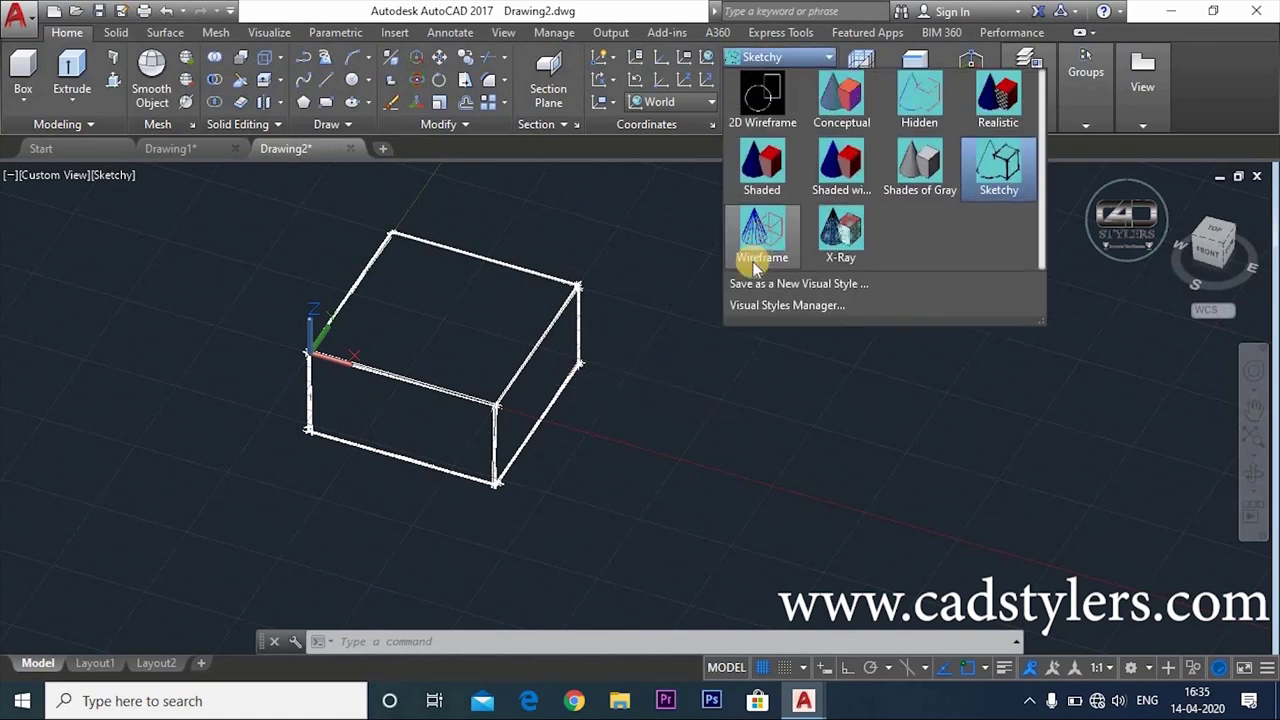
{"action": "left_click", "coordinate": [760, 236]}
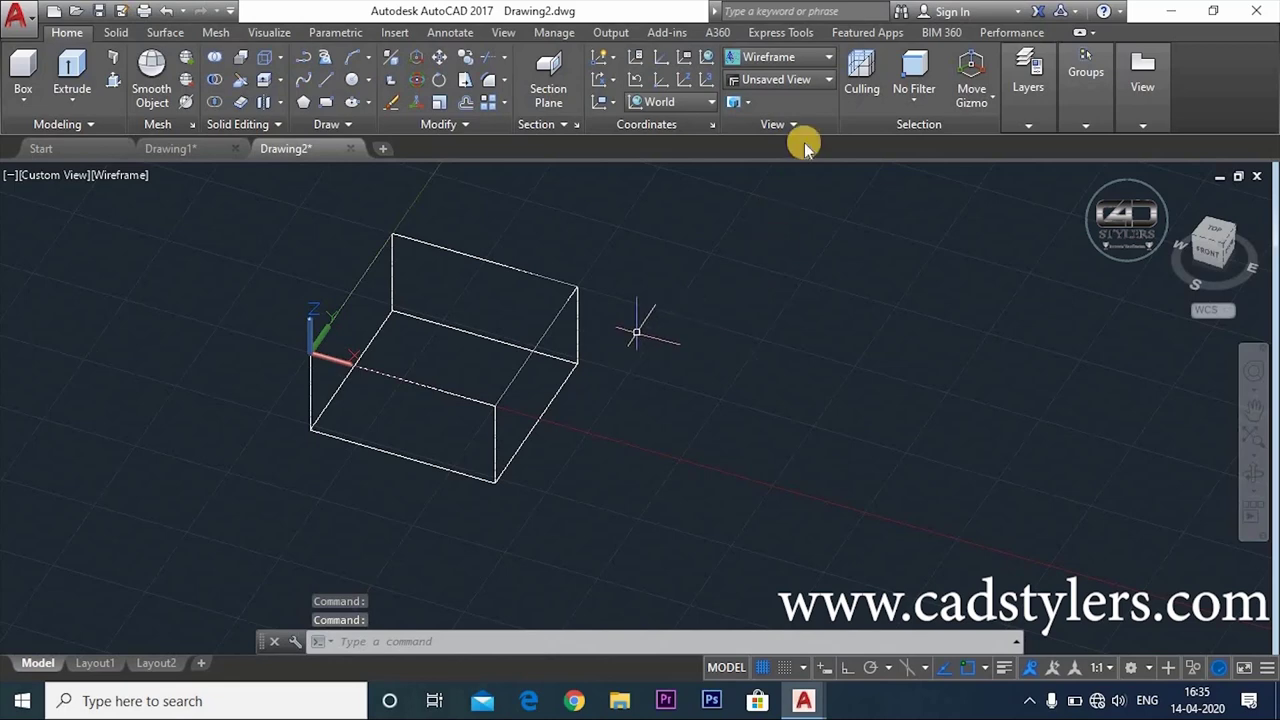
{"action": "left_click", "coordinate": [830, 60]}
{"action": "left_click", "coordinate": [845, 236]}
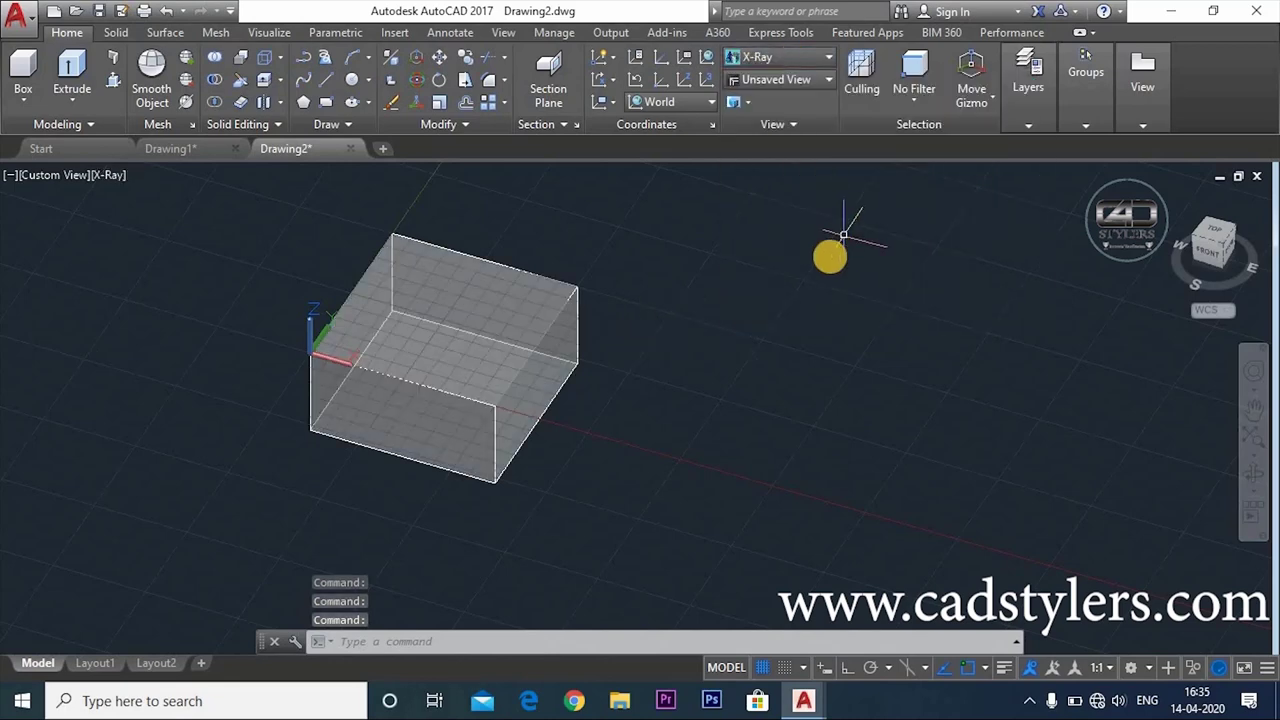
{"action": "mouse_move", "coordinate": [806, 286]}
{"action": "middle_mouse_down", "text": "shift"}
{"action": "mouse_move", "coordinate": [677, 314]}
{"action": "mouse_move", "coordinate": [735, 317]}
{"action": "mouse_move", "coordinate": [763, 351]}
{"action": "mouse_move", "coordinate": [749, 406]}
{"action": "mouse_move", "coordinate": [731, 380]}
{"action": "middle_mouse_up", "text": "shift"}
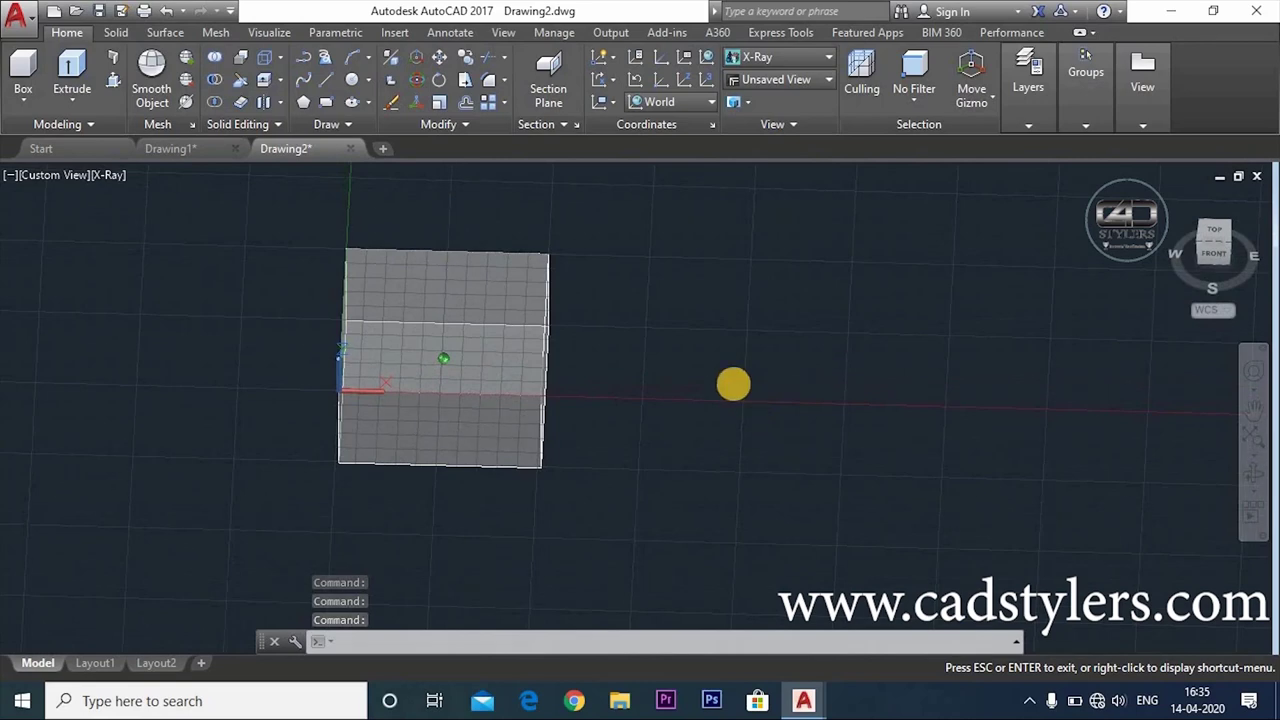
Settle on the Conceptual style, hide the grid, and begin a cylinder.
{"action": "left_click", "coordinate": [798, 55]}
{"action": "left_click", "coordinate": [828, 104]}
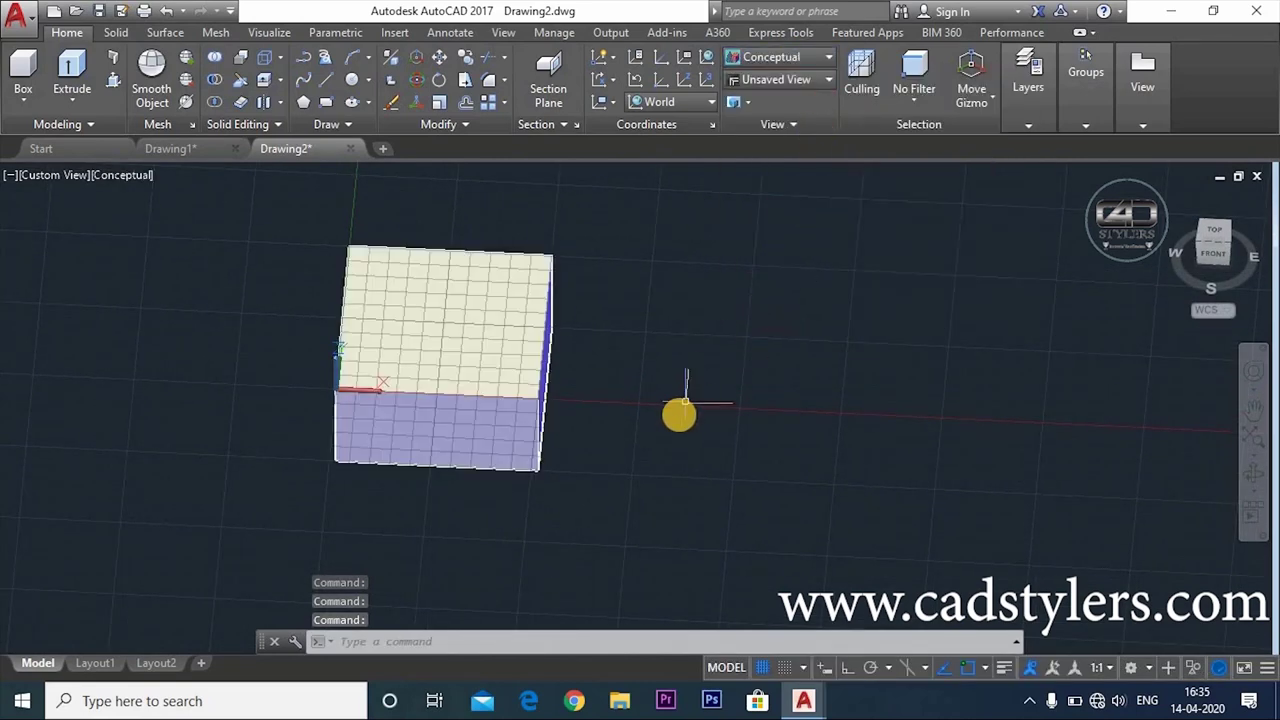
{"action": "middle_click_drag", "start_coordinate": [668, 397], "coordinate": [654, 374], "text": "shift"}
{"action": "left_click", "coordinate": [762, 667]}
{"action": "left_click", "coordinate": [23, 100]}
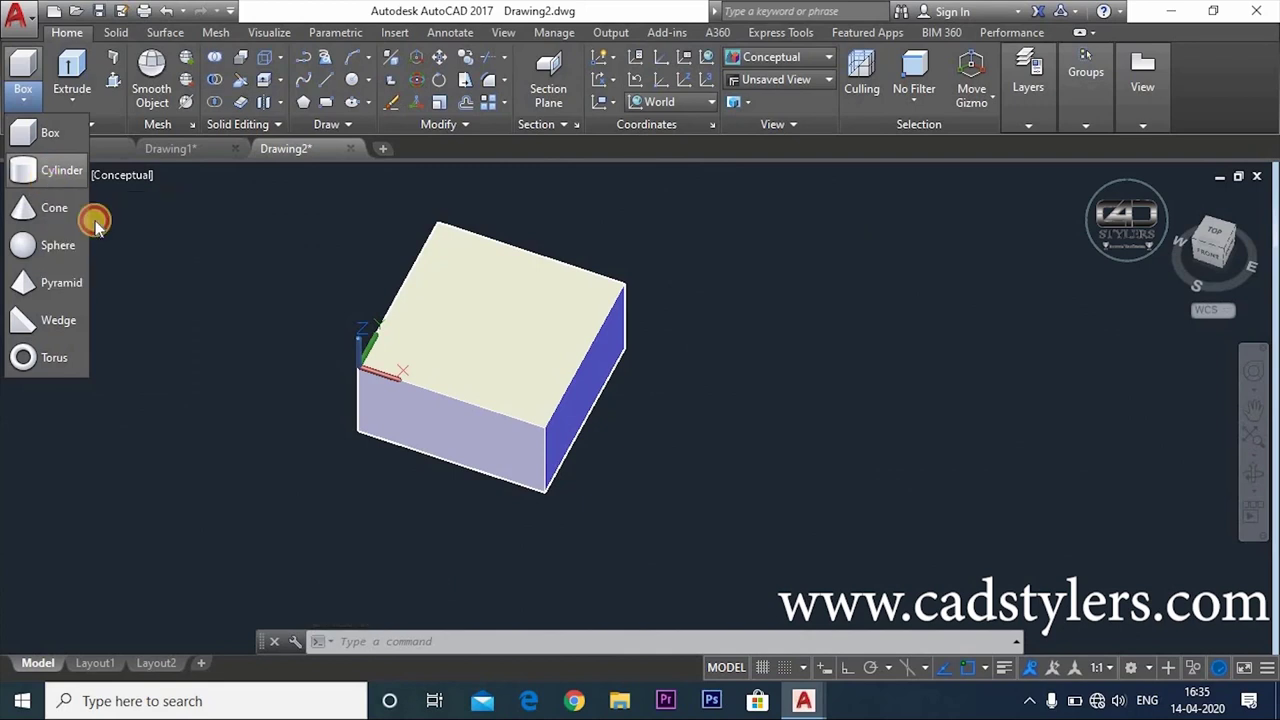
{"action": "left_click", "coordinate": [45, 177]}
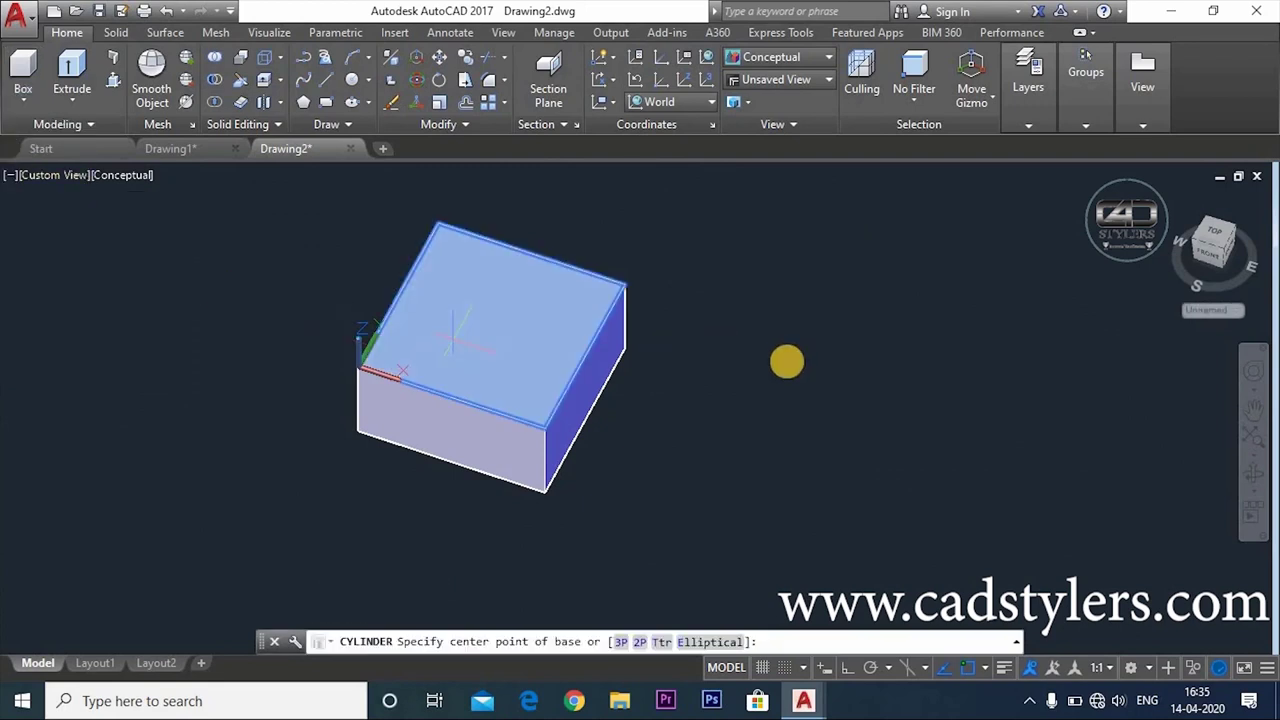
Draw a cylinder to the right of the box by picking its centre, radius and height.
{"action": "left_click", "coordinate": [709, 424]}
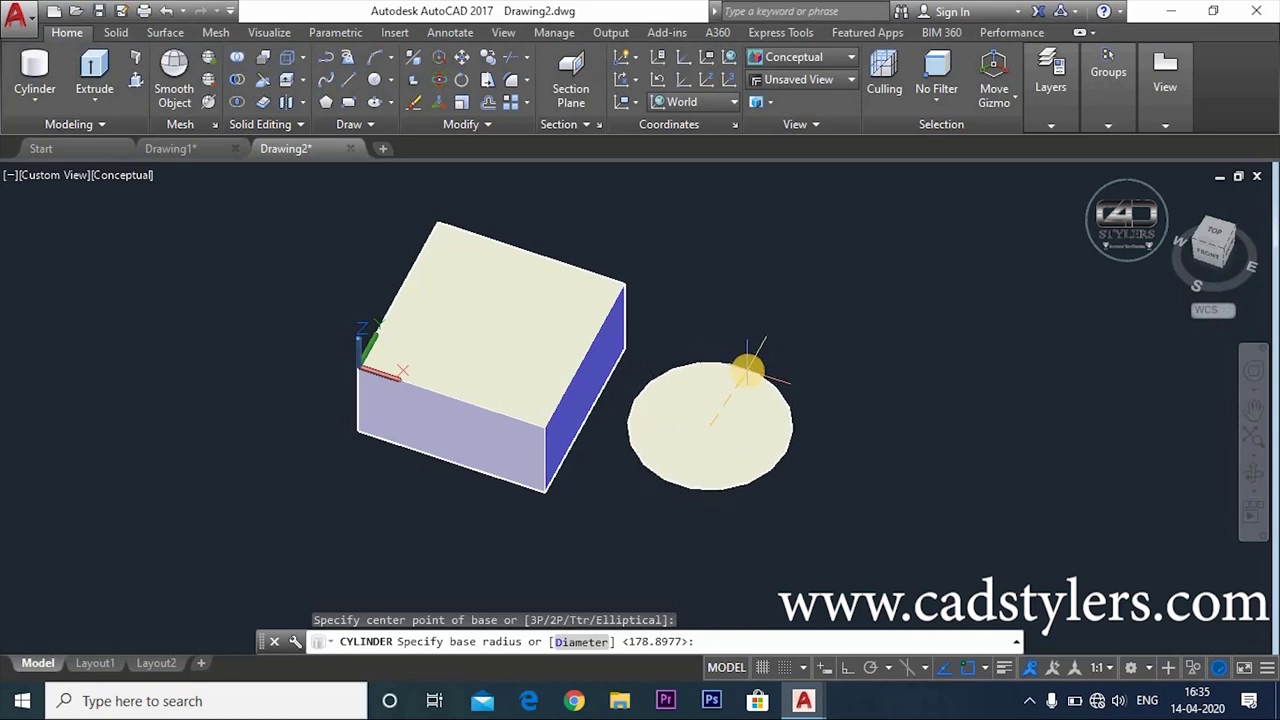
{"action": "left_click", "coordinate": [748, 370]}
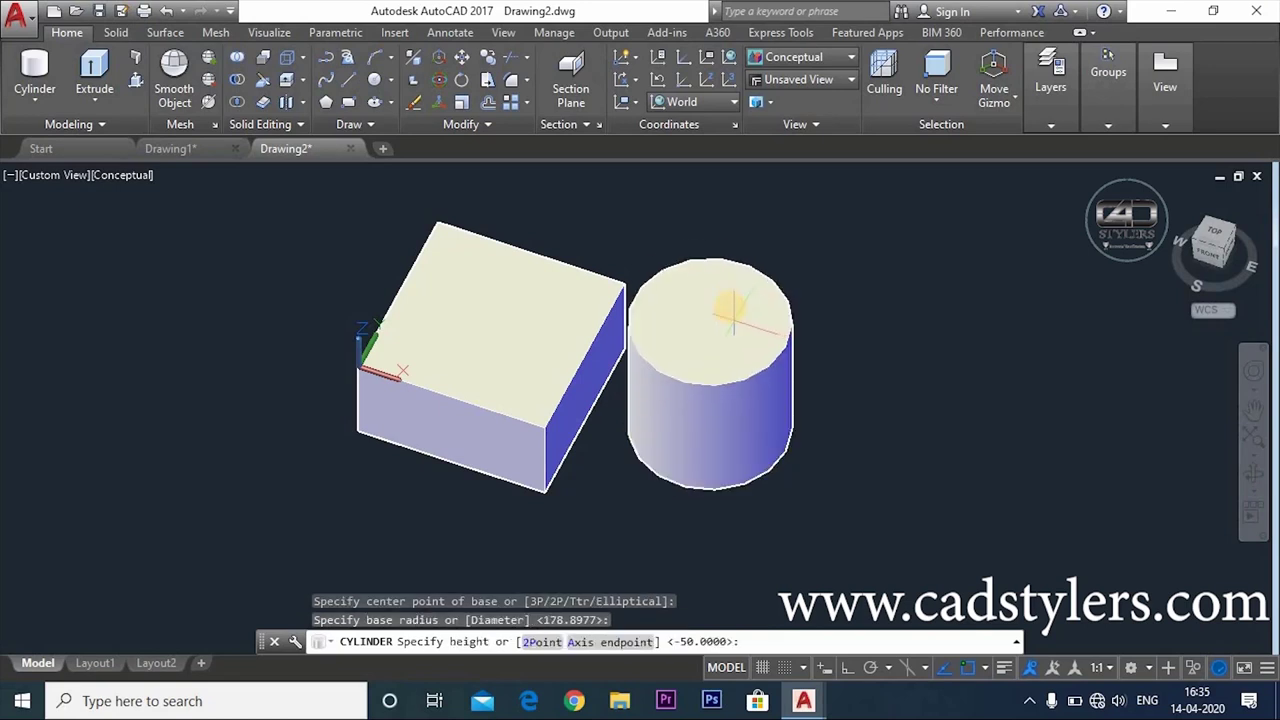
{"action": "left_click", "coordinate": [727, 306]}
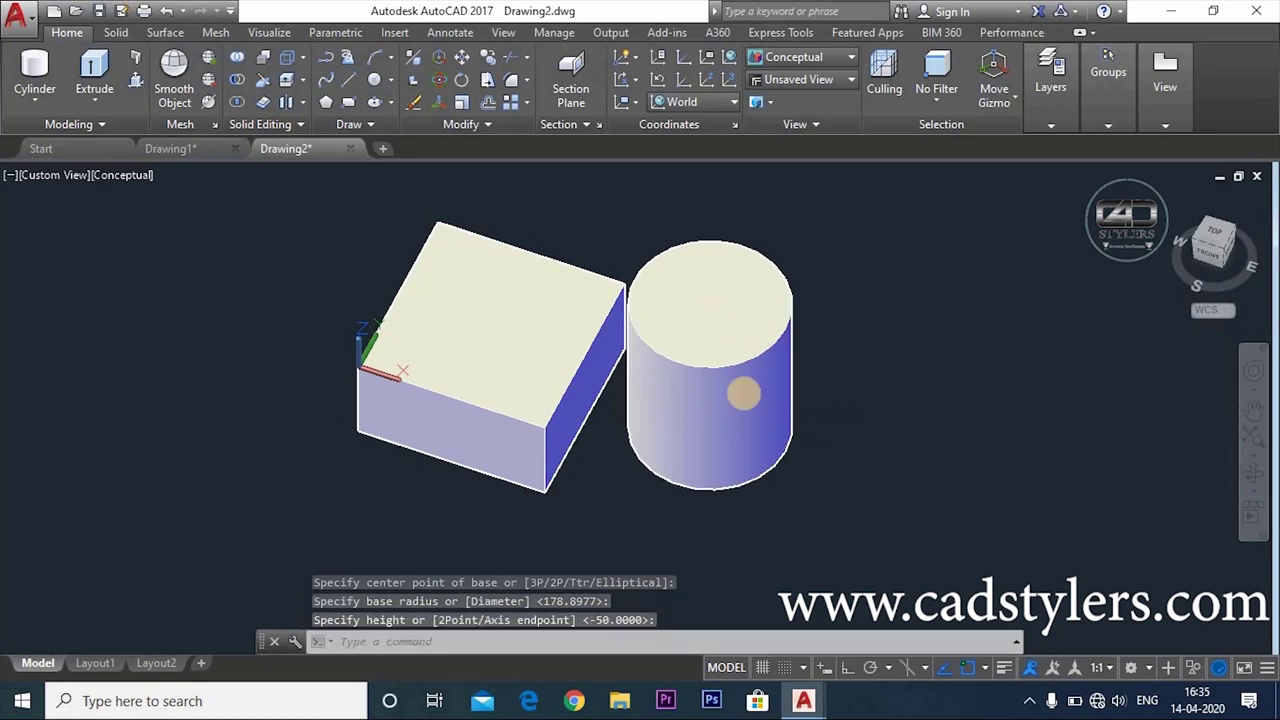
{"action": "middle_click_drag", "start_coordinate": [737, 391], "coordinate": [694, 391]}
Place a cone centred on the box's top face.
{"action": "left_click", "coordinate": [34, 100]}
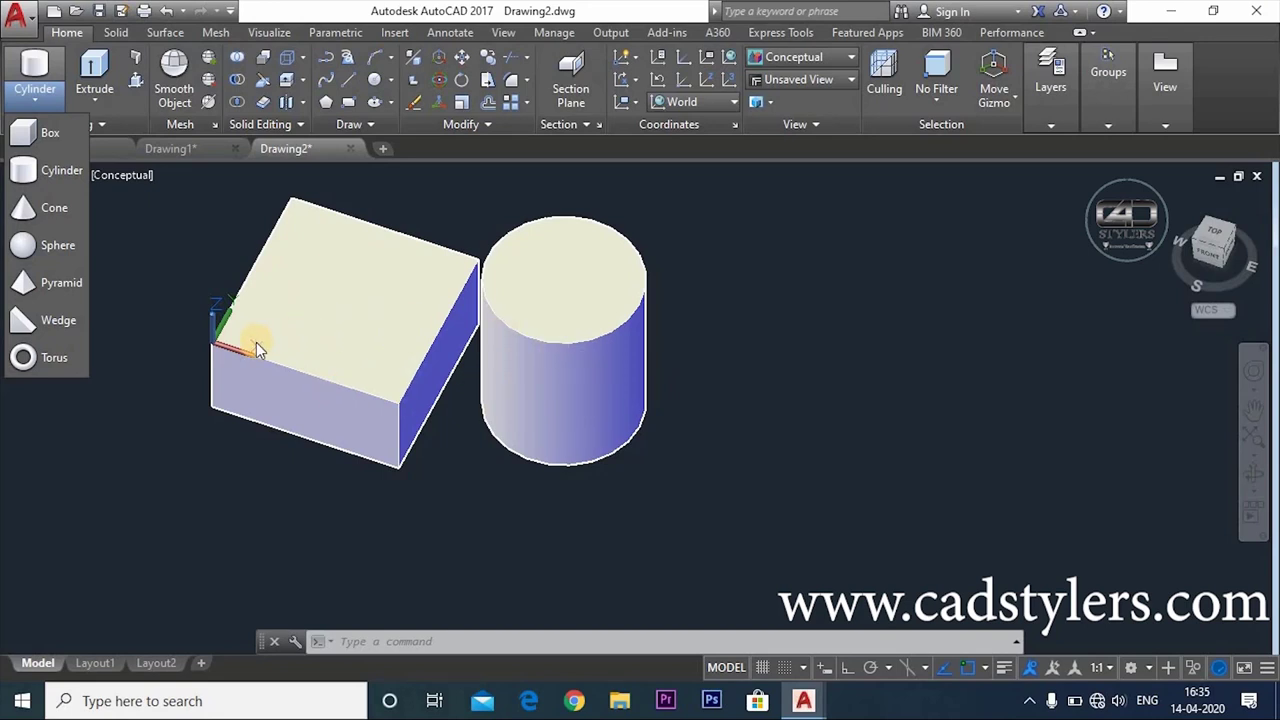
{"action": "left_click", "coordinate": [30, 212]}
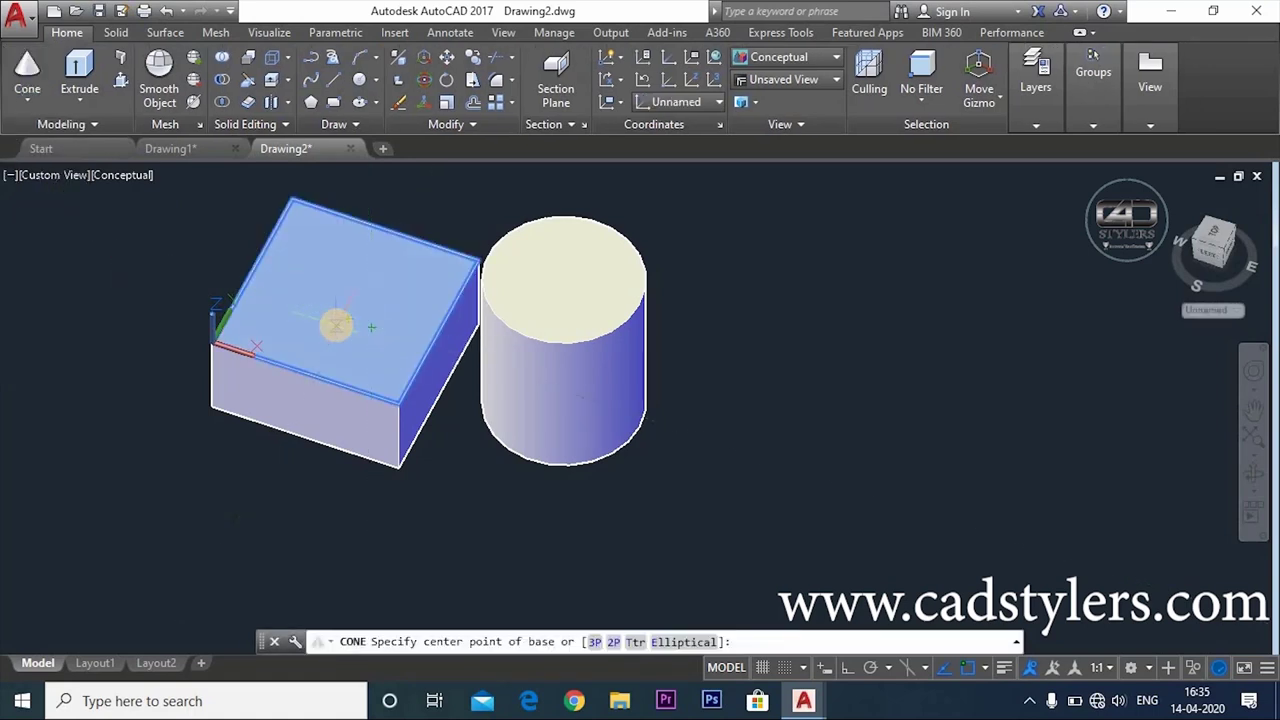
{"action": "left_click", "coordinate": [337, 324]}
{"action": "left_click", "coordinate": [351, 289]}
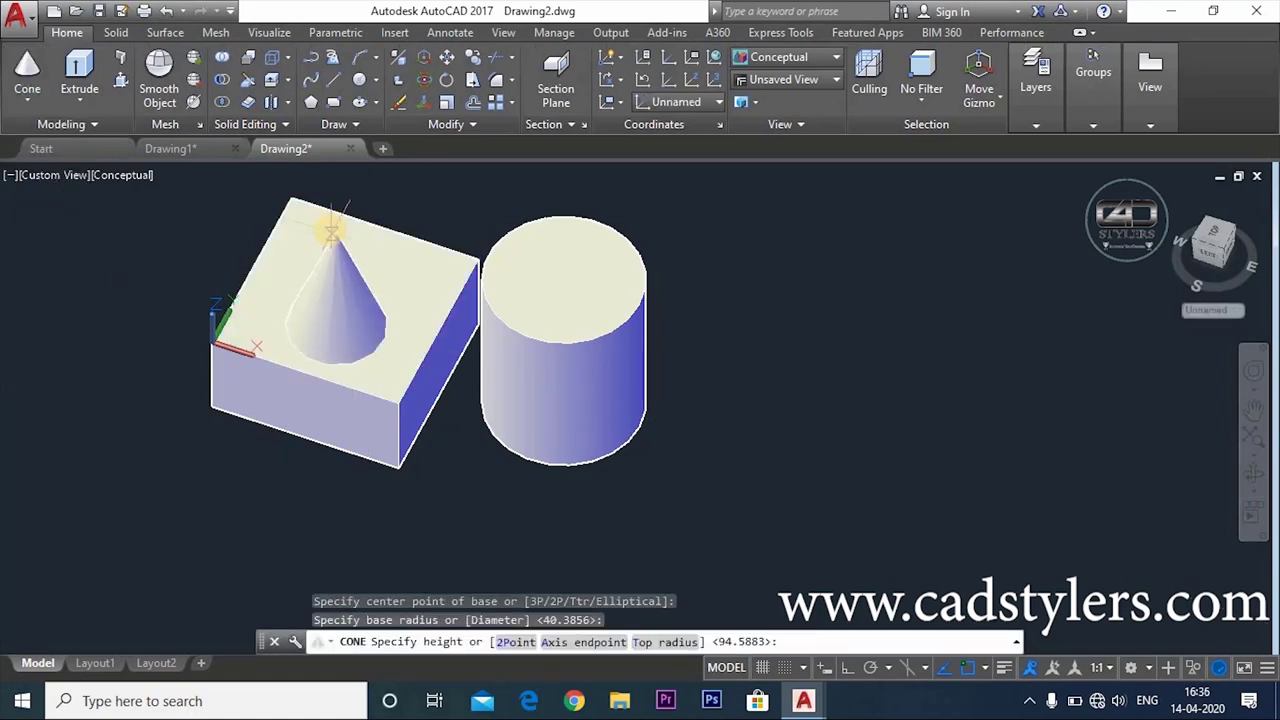
{"action": "left_click", "coordinate": [332, 228]}
Add a sphere right of the cylinder with SPHERE, then begin a pyramid.
{"action": "type", "text": "sphere"}
{"action": "key", "text": "Return"}
{"action": "left_click", "coordinate": [750, 397]}
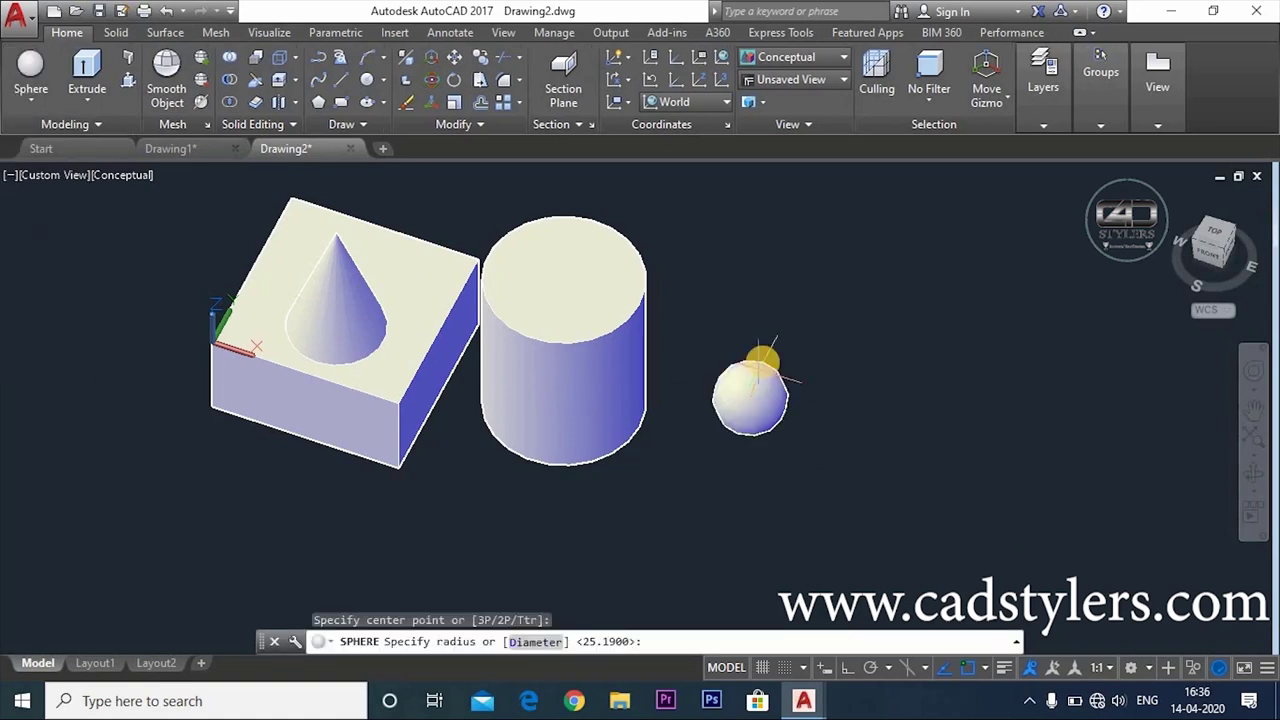
{"action": "left_click", "coordinate": [760, 340]}
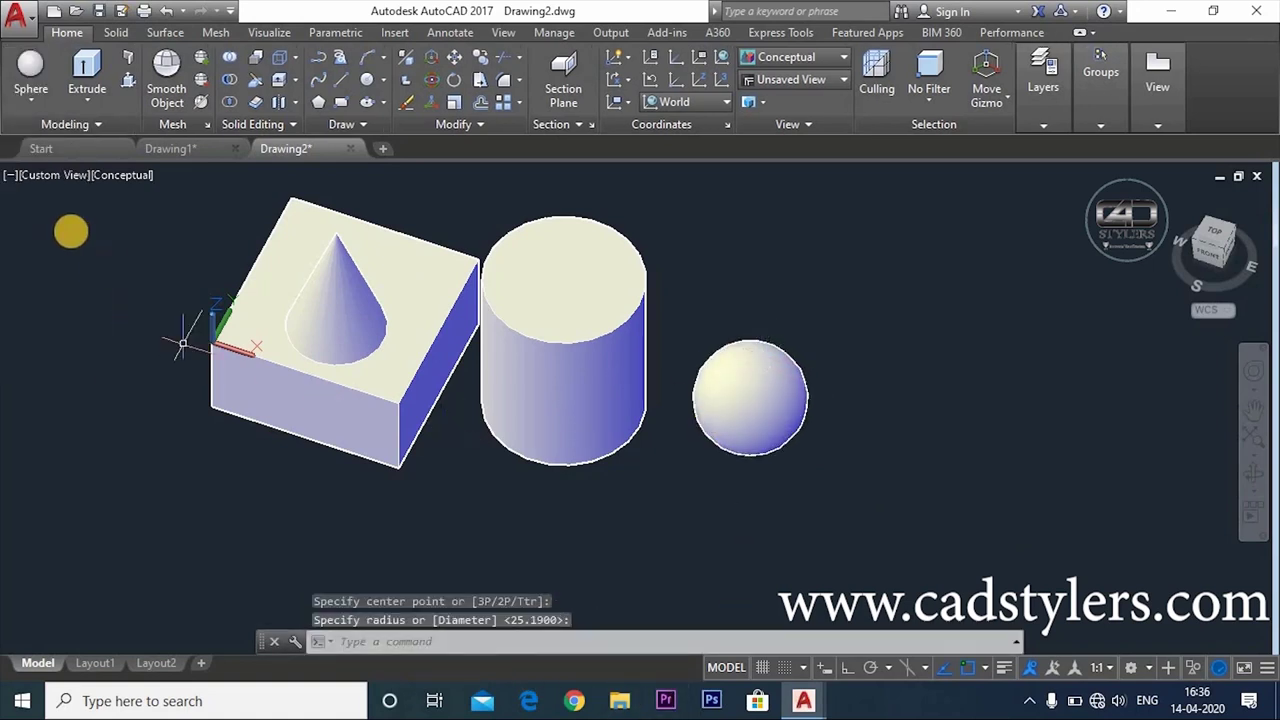
{"action": "left_click", "coordinate": [30, 95]}
{"action": "left_click", "coordinate": [50, 288]}
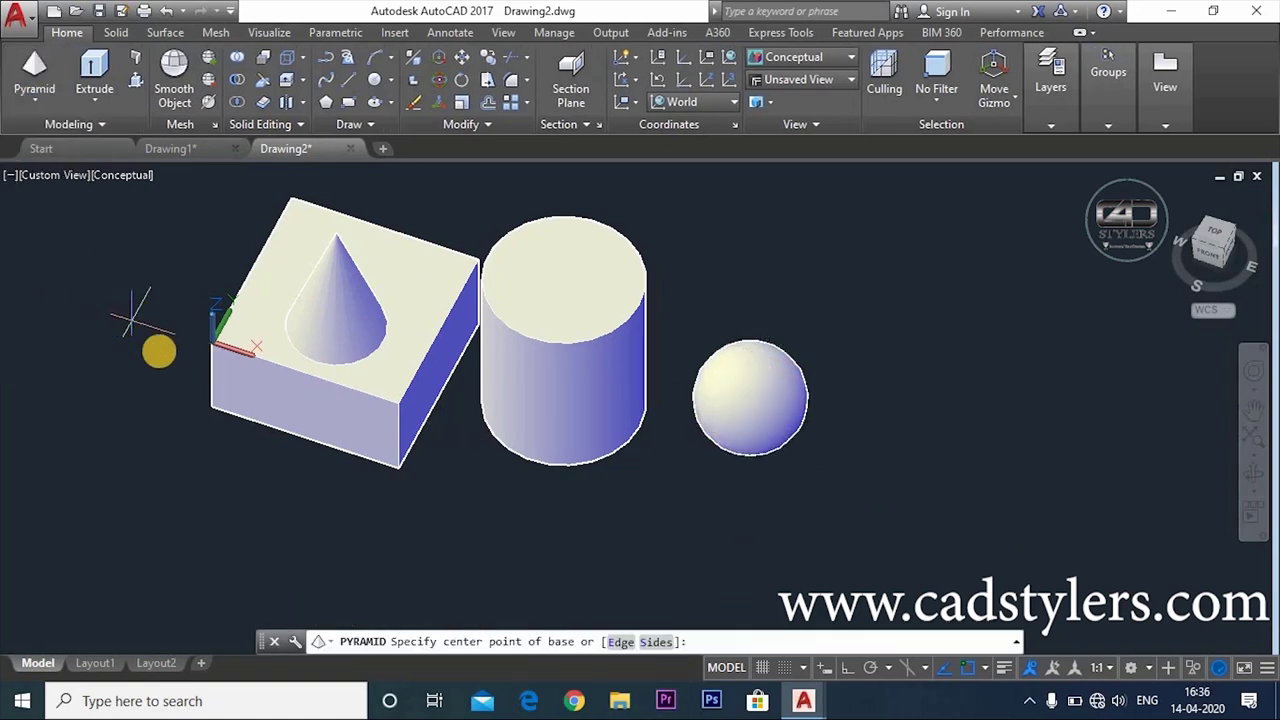
Finish the pyramid by picking its base centre, radius and height.
{"action": "scroll", "coordinate": [157, 351], "scroll_direction": "down", "scroll_amount": 3}
{"action": "middle_click_drag", "start_coordinate": [243, 394], "coordinate": [433, 410]}
{"action": "scroll", "coordinate": [376, 331], "scroll_direction": "up", "scroll_amount": 3}
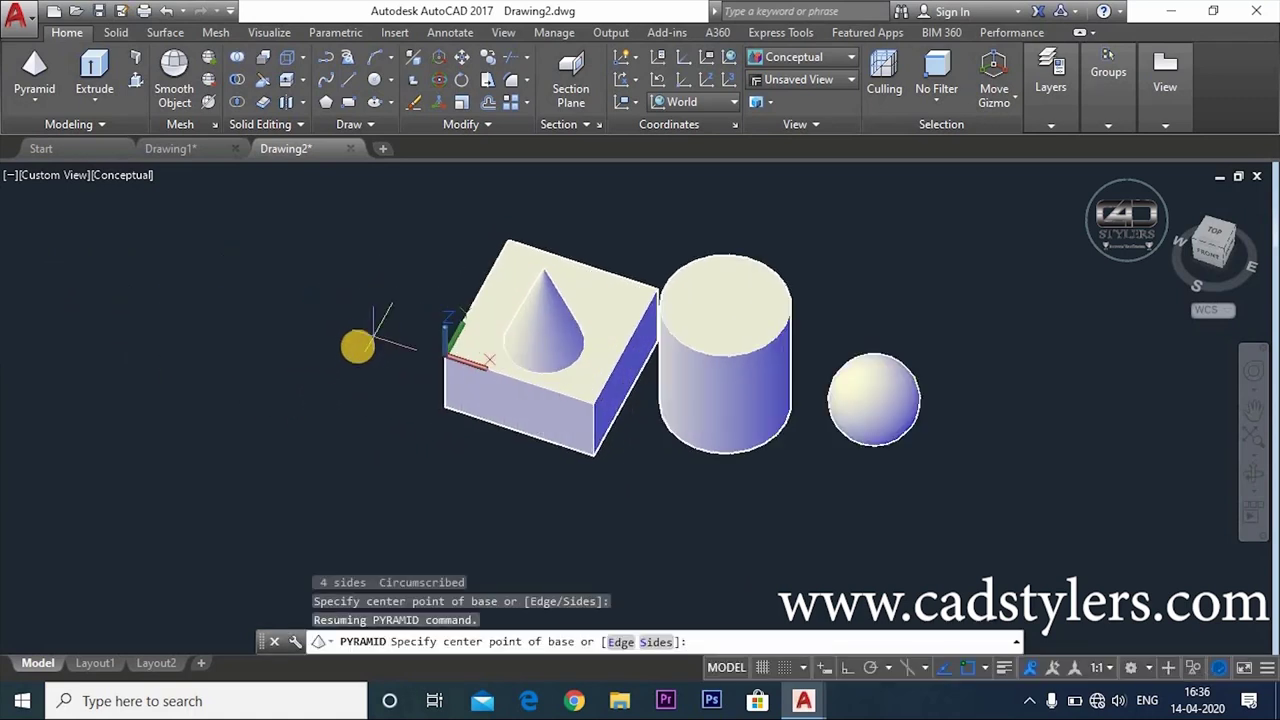
{"action": "left_click", "coordinate": [367, 336]}
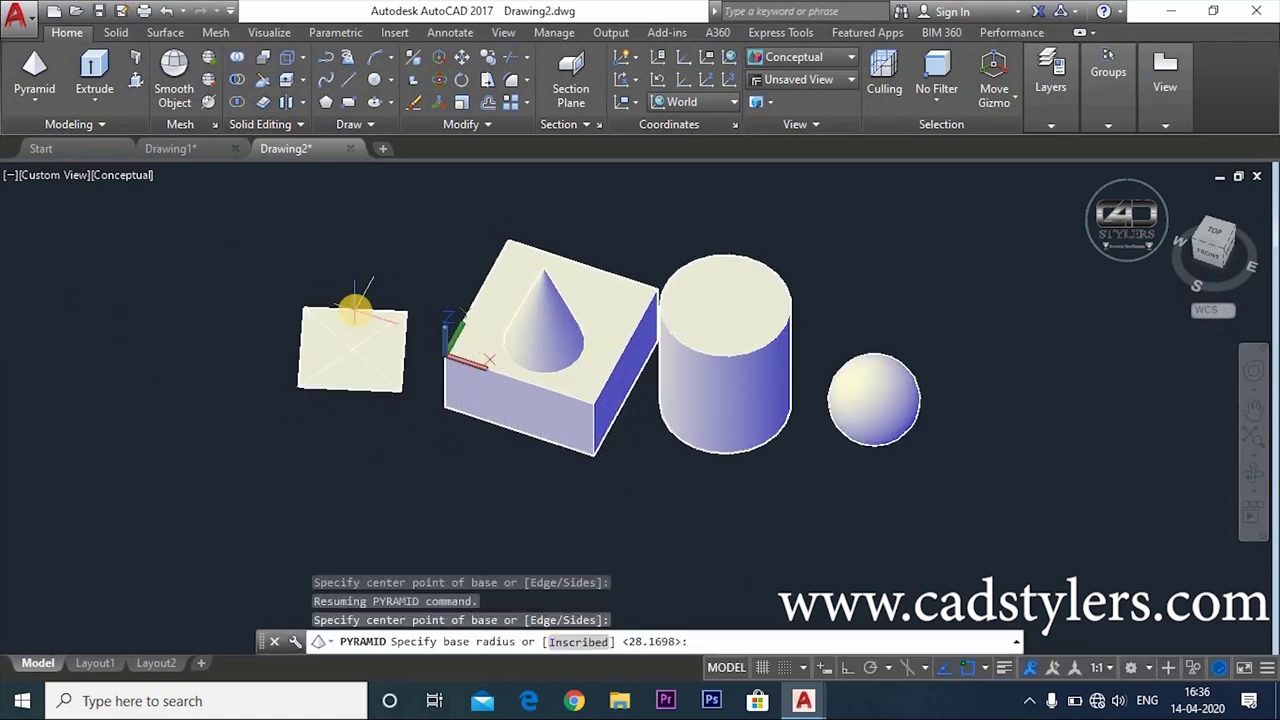
{"action": "left_click", "coordinate": [363, 309]}
{"action": "left_click", "coordinate": [356, 287]}
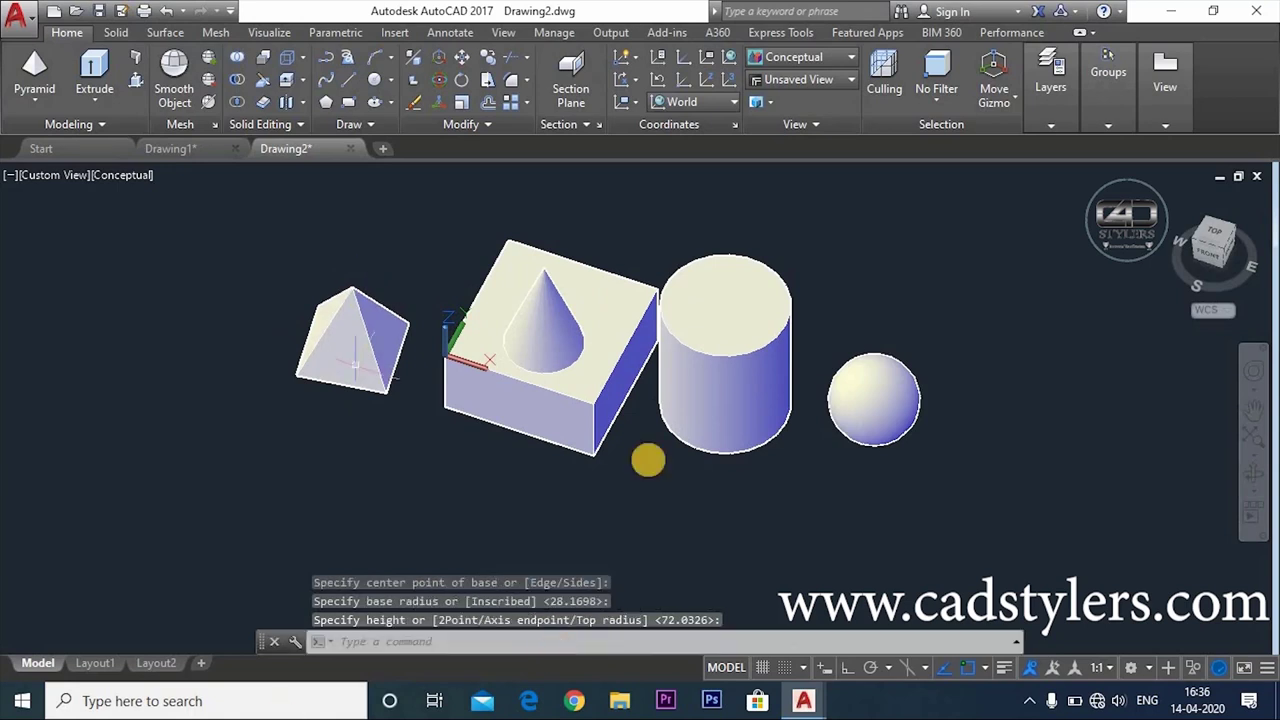
Add a wedge by picking two corners and a height.
{"action": "left_click", "coordinate": [34, 100]}
{"action": "left_click", "coordinate": [128, 314]}
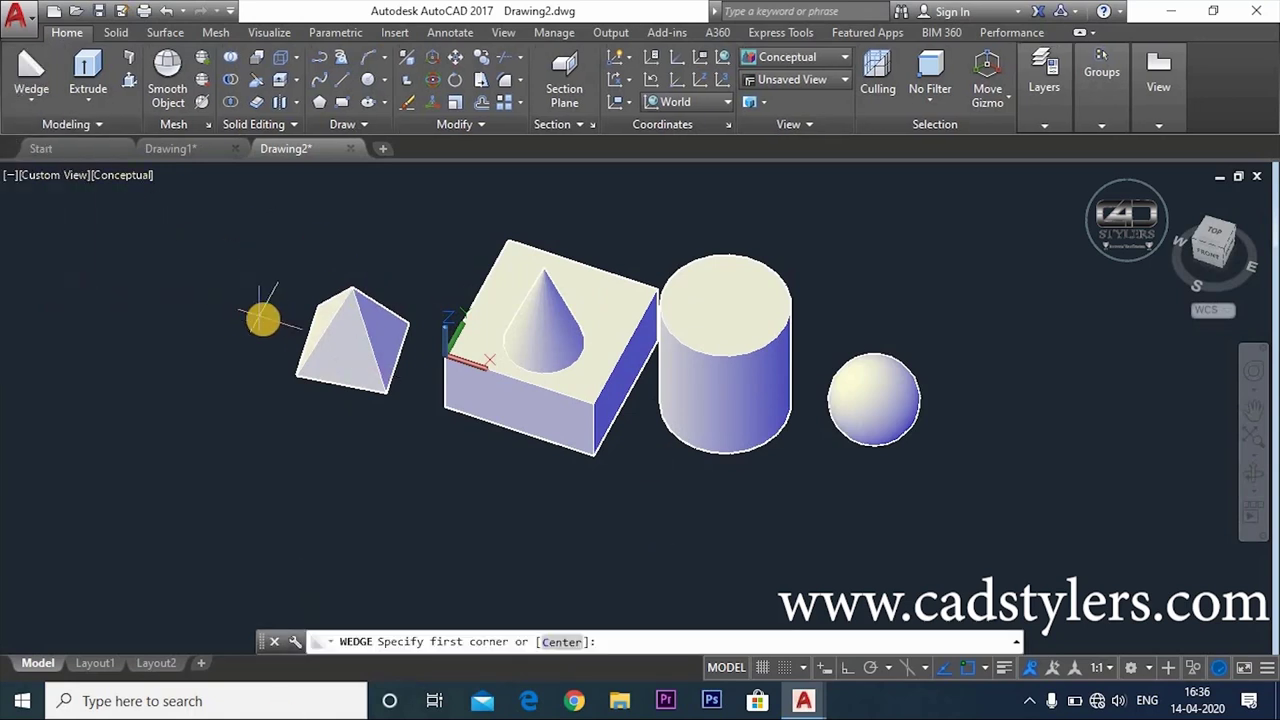
{"action": "left_click", "coordinate": [245, 314]}
{"action": "left_click", "coordinate": [179, 291]}
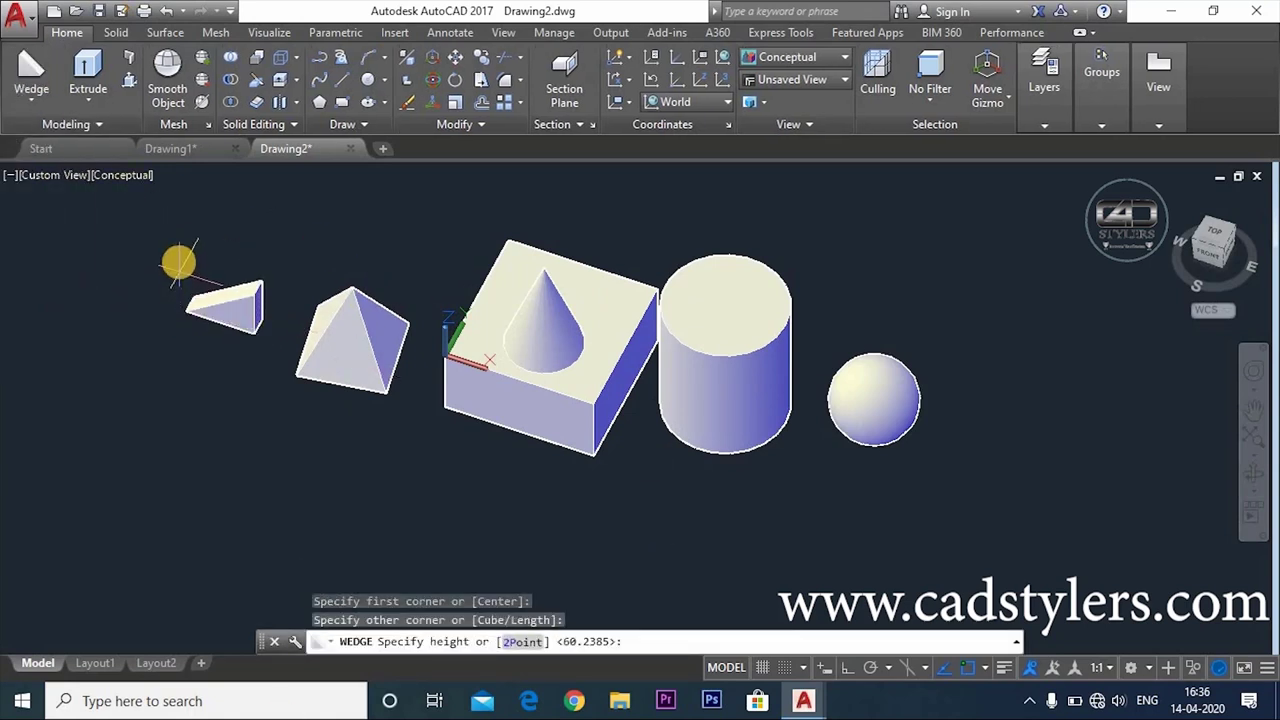
{"action": "left_click", "coordinate": [177, 260]}
Add a torus ring below the pyramid with its ring and tube radii.
{"action": "left_click", "coordinate": [35, 104]}
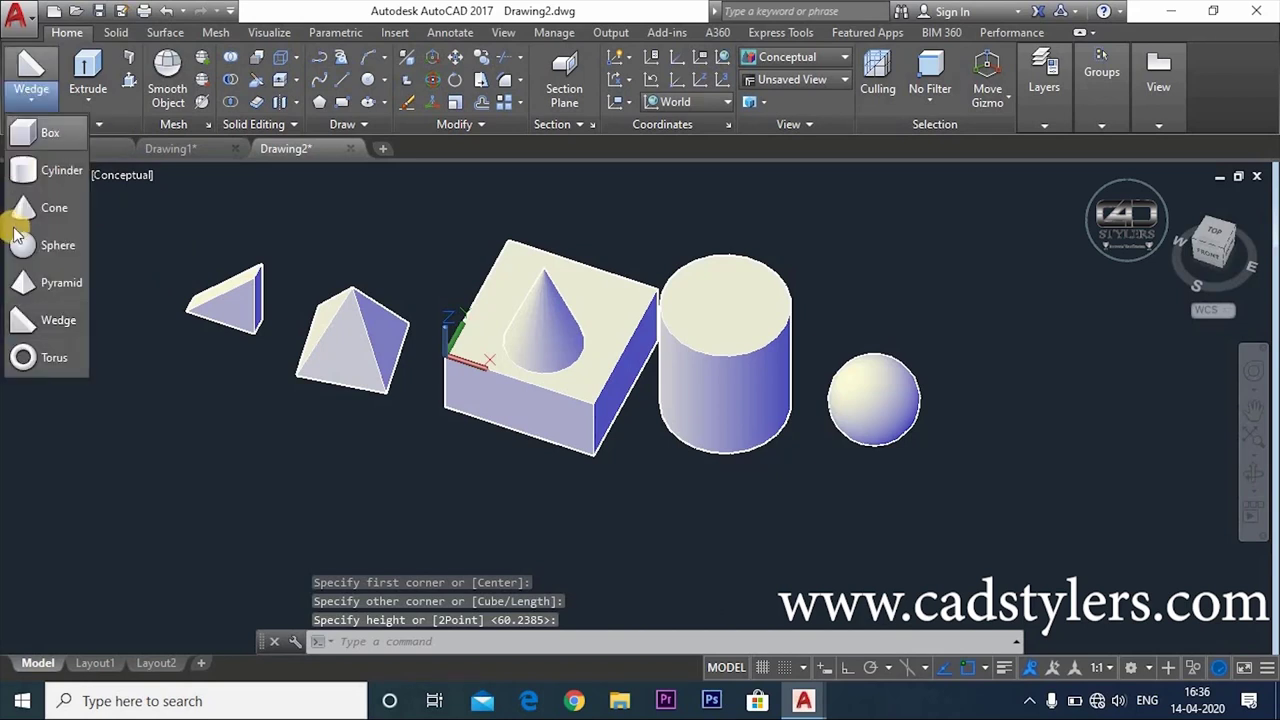
{"action": "left_click", "coordinate": [20, 360]}
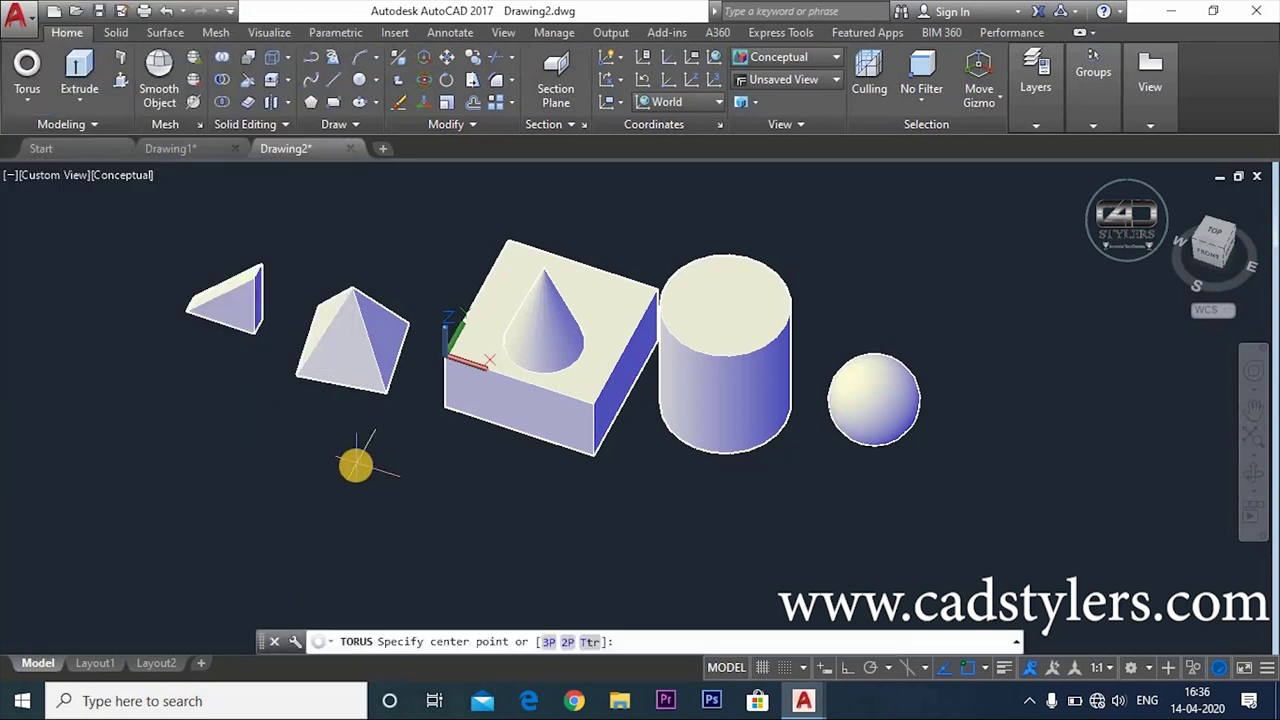
{"action": "left_click", "coordinate": [348, 478]}
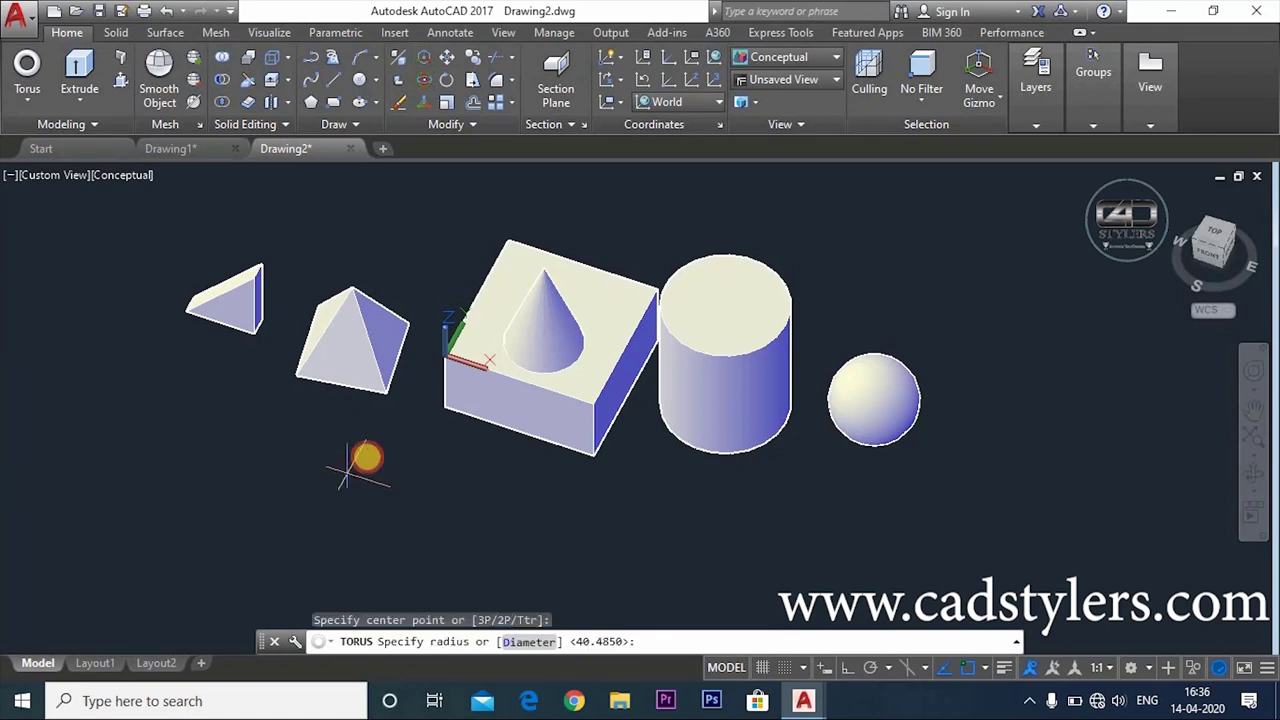
{"action": "left_click", "coordinate": [388, 436]}
{"action": "left_click", "coordinate": [380, 437]}
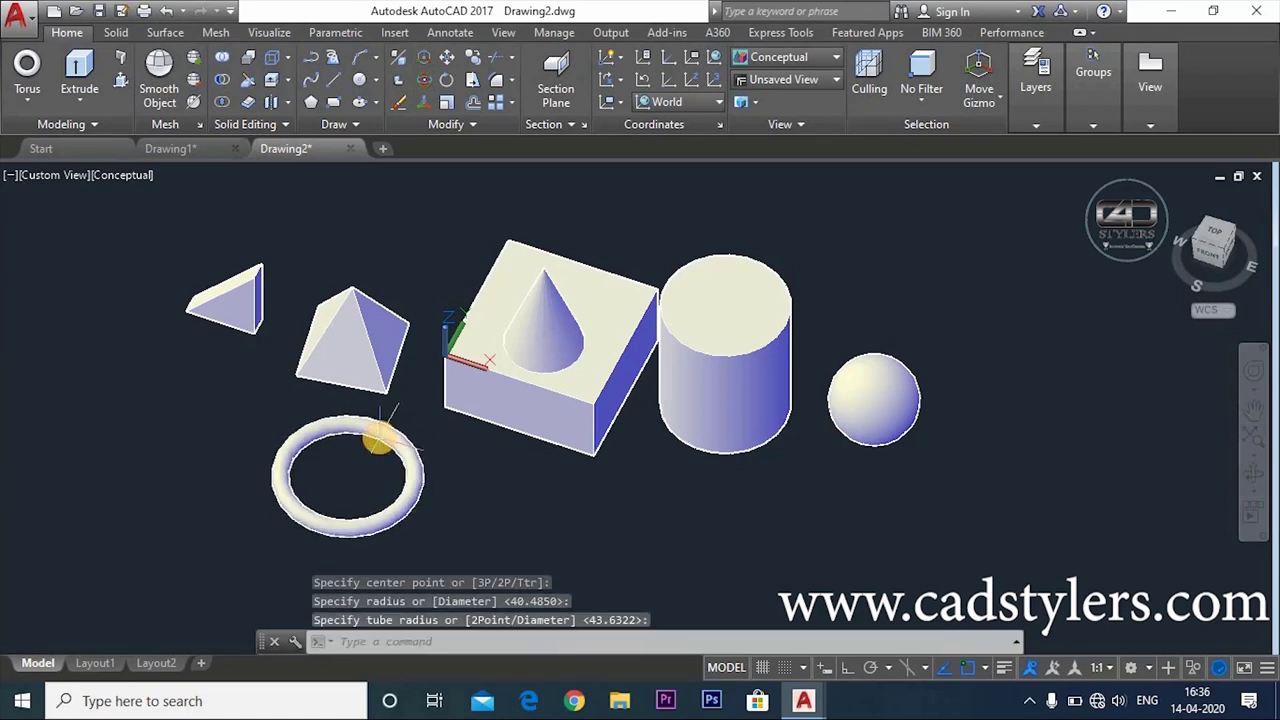
Orbit to look down on the solids, then open a new blank Drawing3.
{"action": "middle_click_drag", "start_coordinate": [161, 477], "coordinate": [177, 417]}
{"action": "middle_click_drag", "start_coordinate": [595, 510], "coordinate": [611, 503], "text": "shift"}
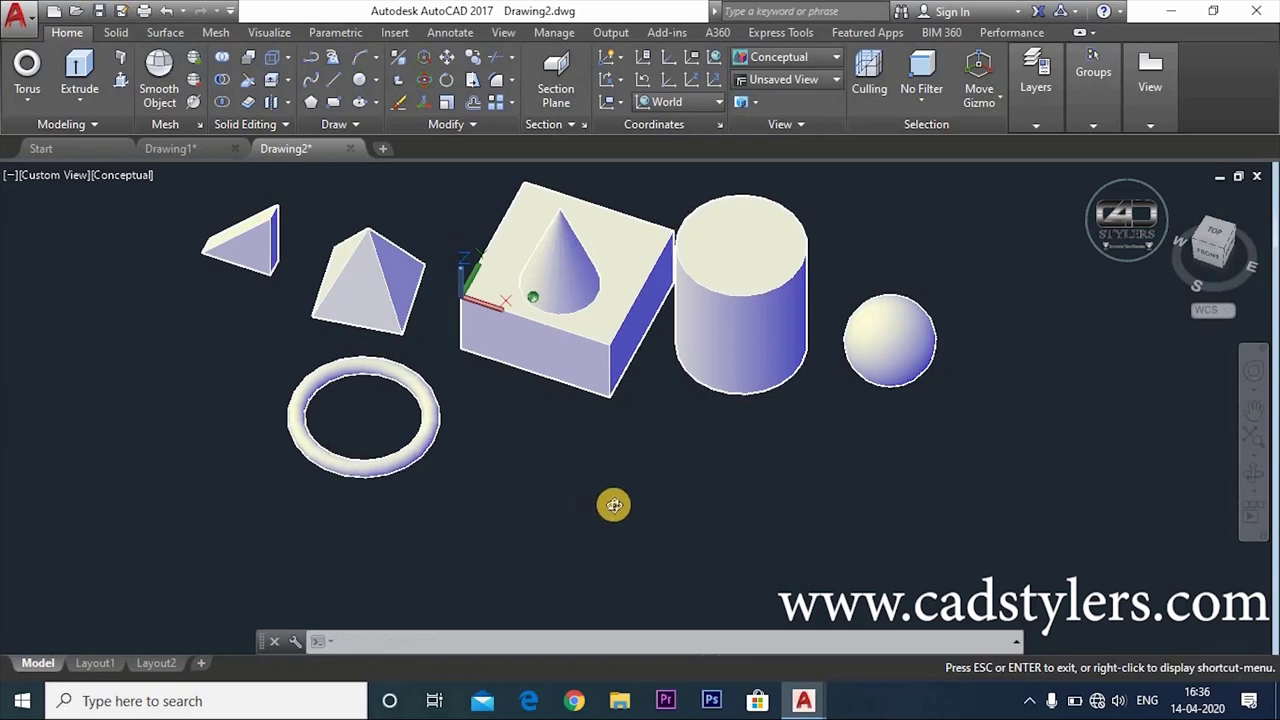
{"action": "middle_click_drag", "start_coordinate": [623, 457], "coordinate": [623, 489], "text": "shift"}
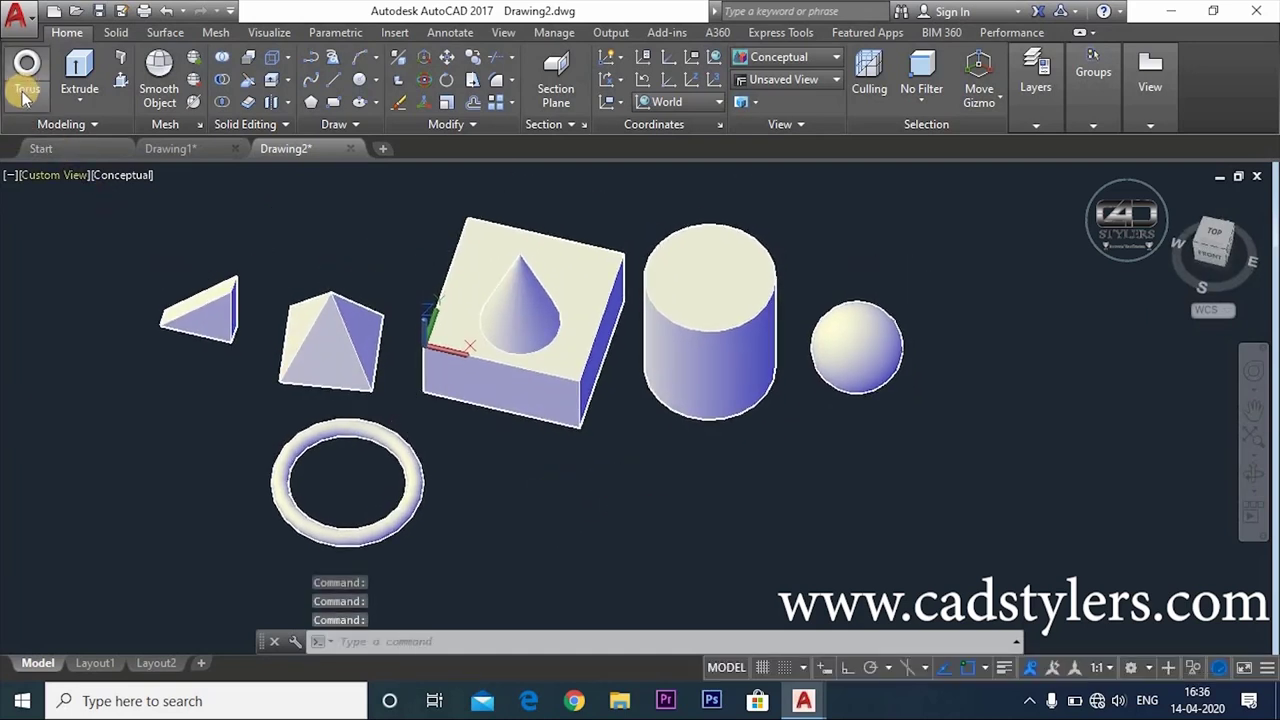
{"action": "left_click", "coordinate": [24, 100]}
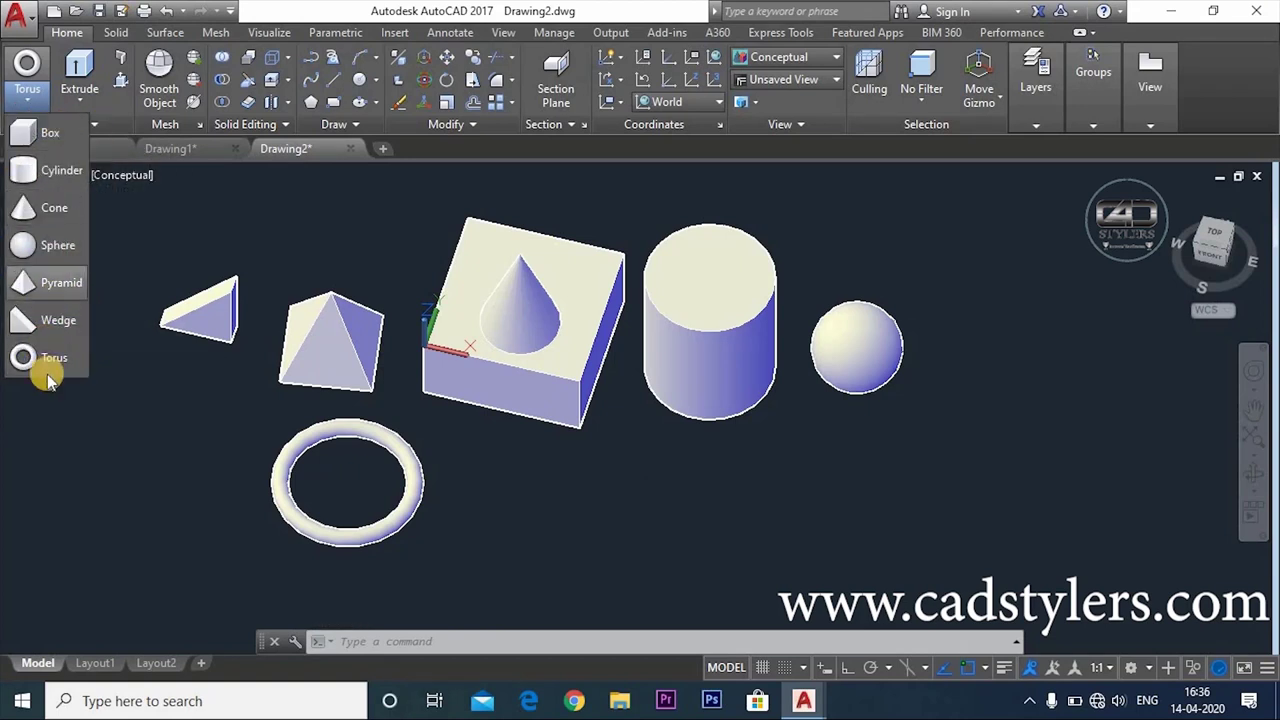
{"action": "scroll", "coordinate": [330, 470], "scroll_direction": "down", "scroll_amount": 3}
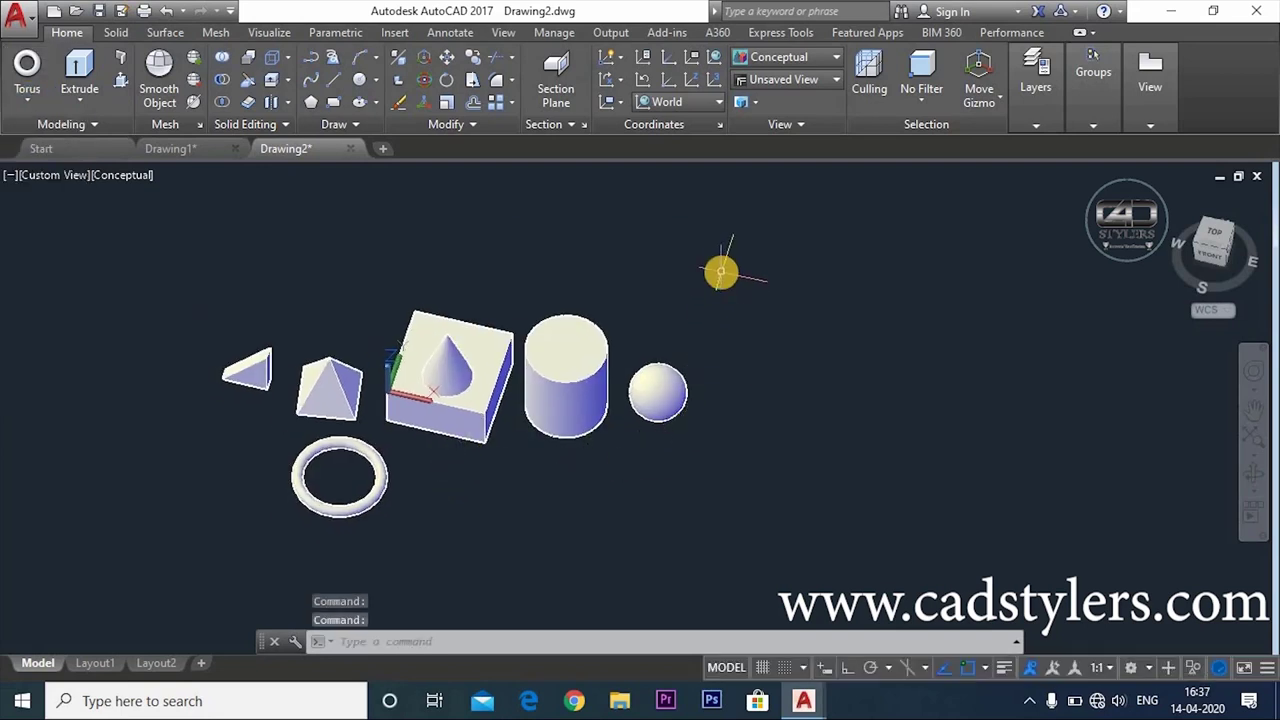
{"action": "left_click", "coordinate": [720, 272]}
{"action": "key", "text": "Escape"}
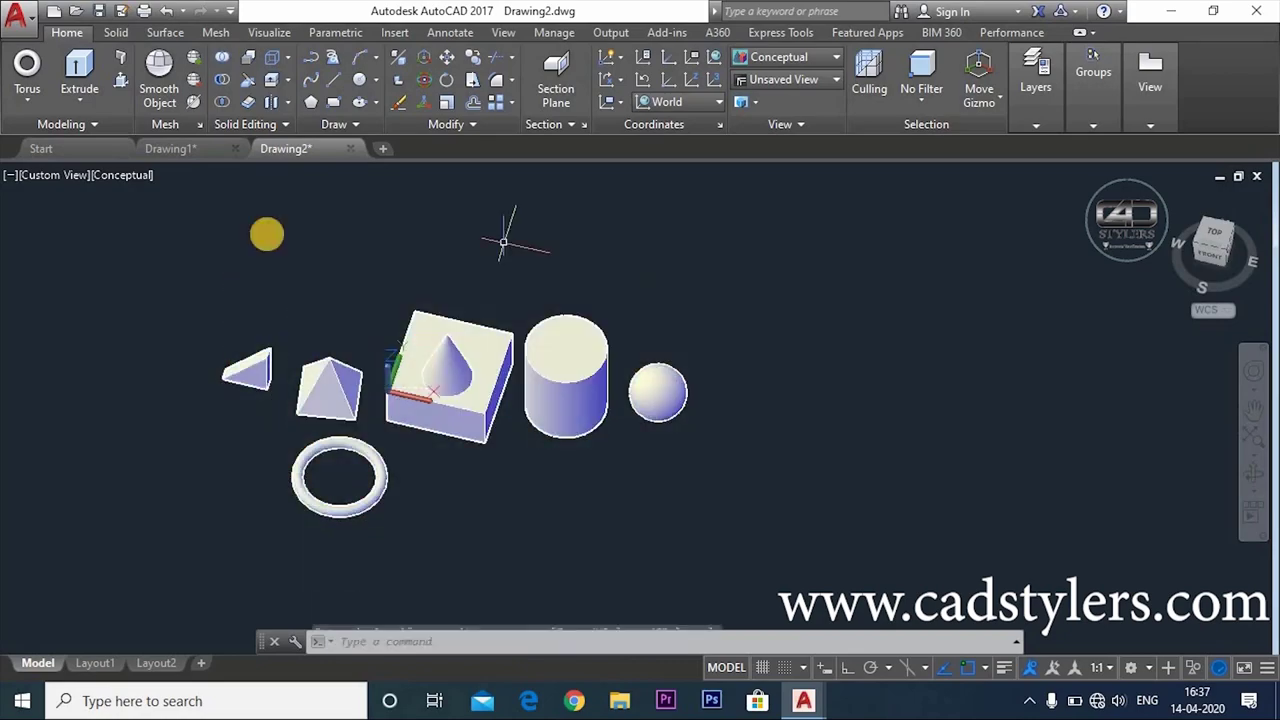
{"action": "left_click", "coordinate": [77, 150]}
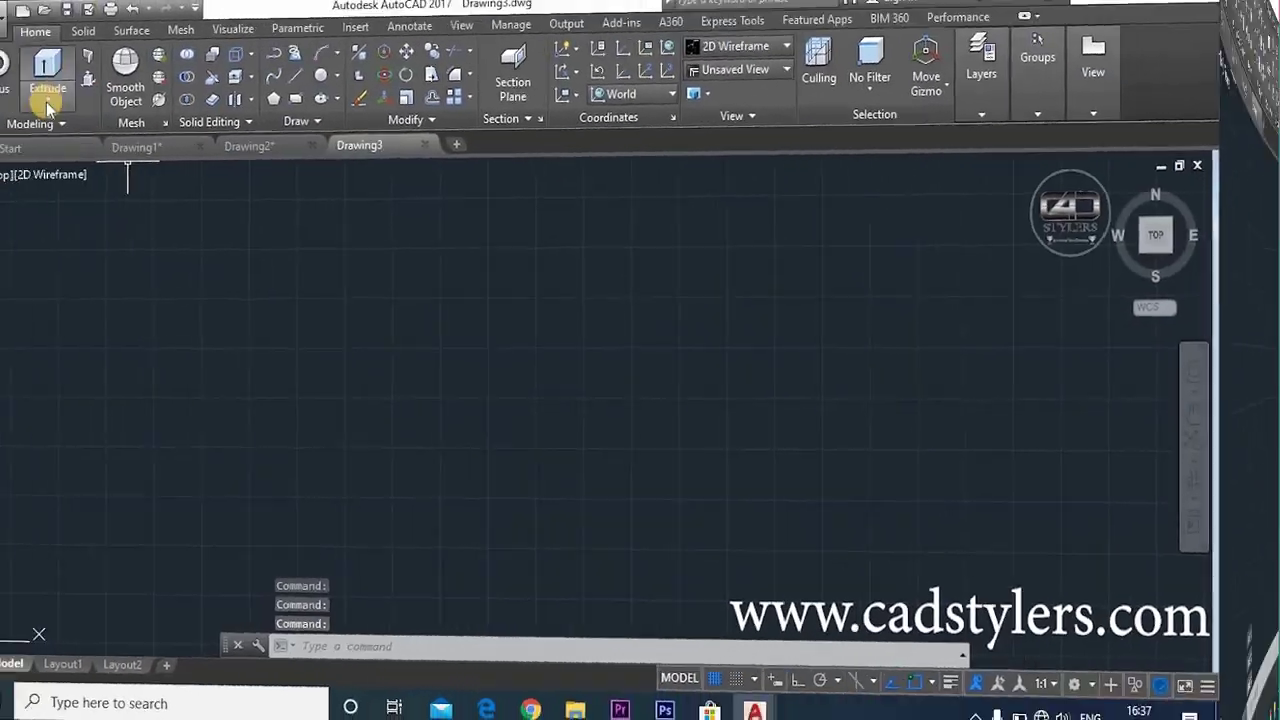
Draw a rectangle with REC by picking two opposite corners.
{"action": "left_click", "coordinate": [46, 101]}
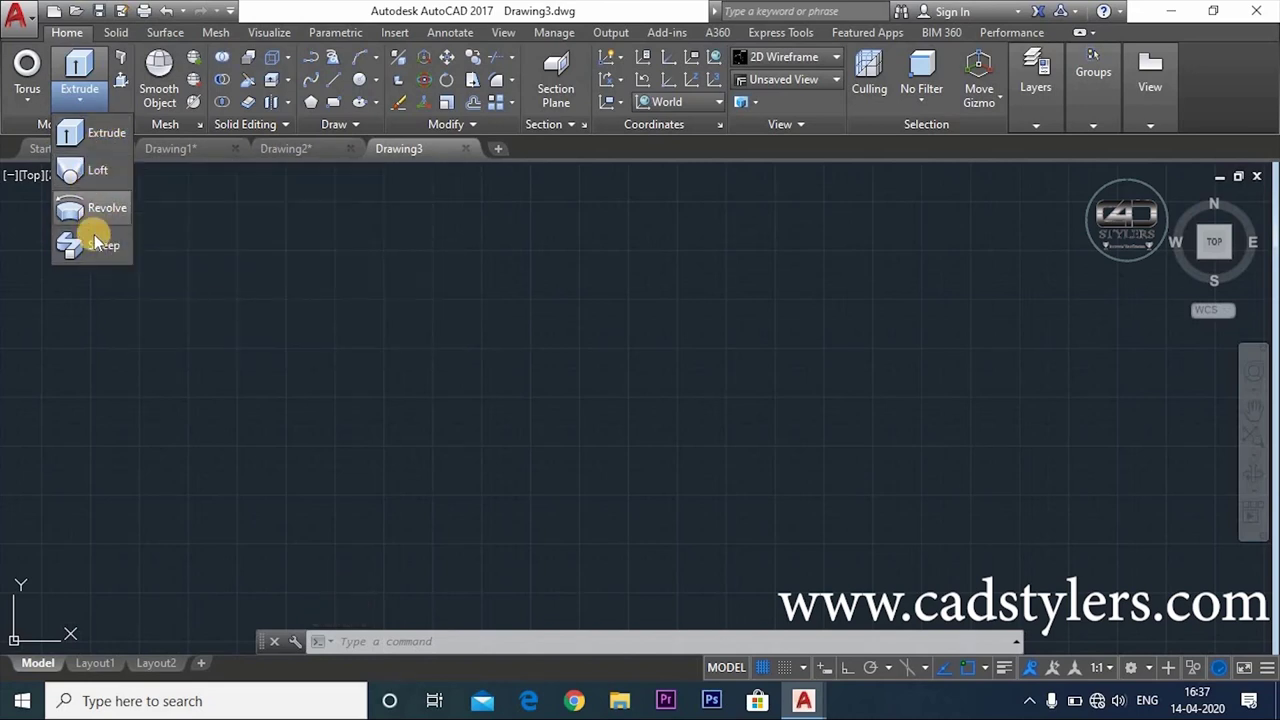
{"action": "left_click", "coordinate": [220, 228]}
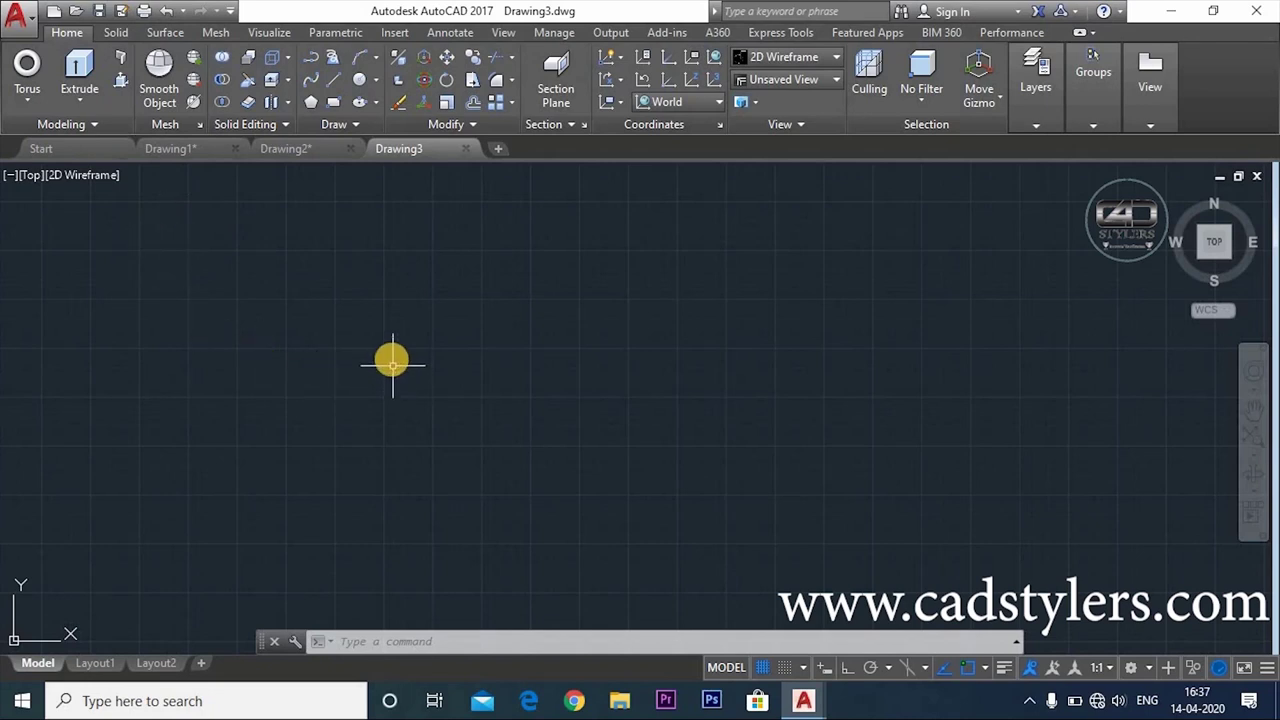
{"action": "type", "text": "rec"}
{"action": "key", "text": "Return"}
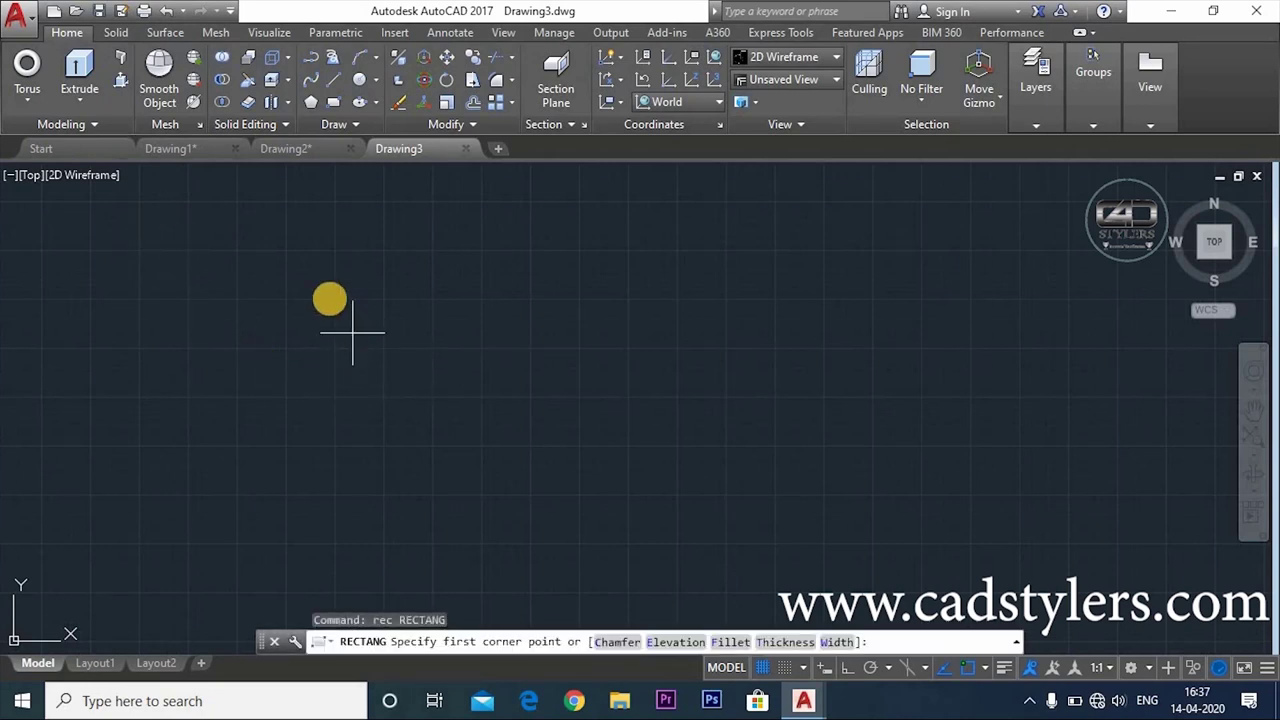
{"action": "left_click", "coordinate": [309, 286]}
{"action": "left_click", "coordinate": [494, 416]}
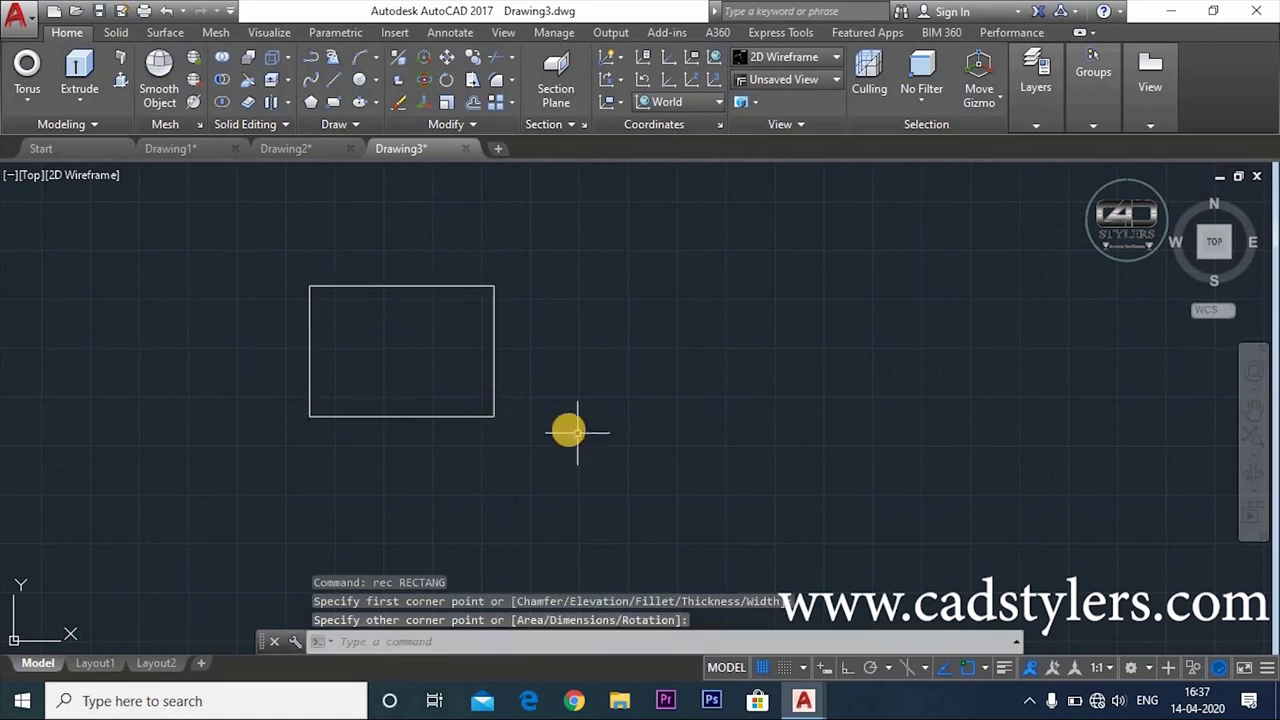
Return to the Top view and pan the rectangle to the left.
{"action": "middle_click_drag", "start_coordinate": [567, 428], "coordinate": [660, 418], "text": "shift"}
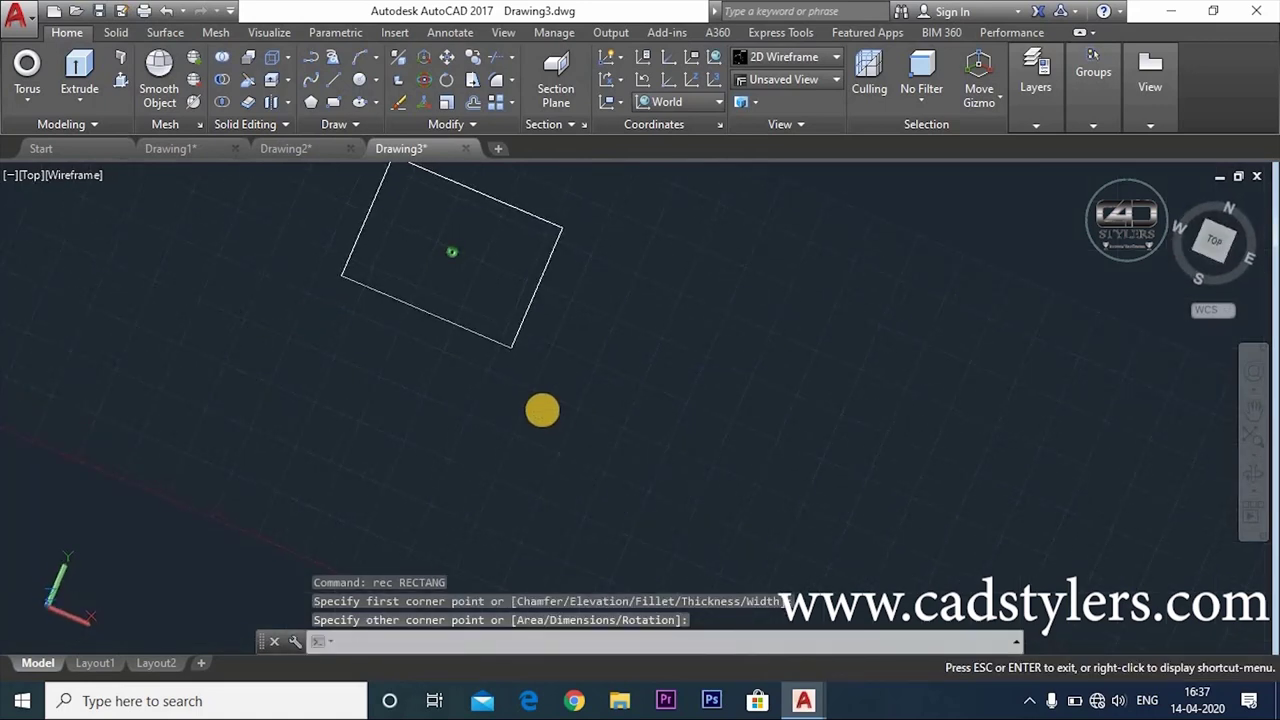
{"action": "mouse_move", "coordinate": [1212, 240]}
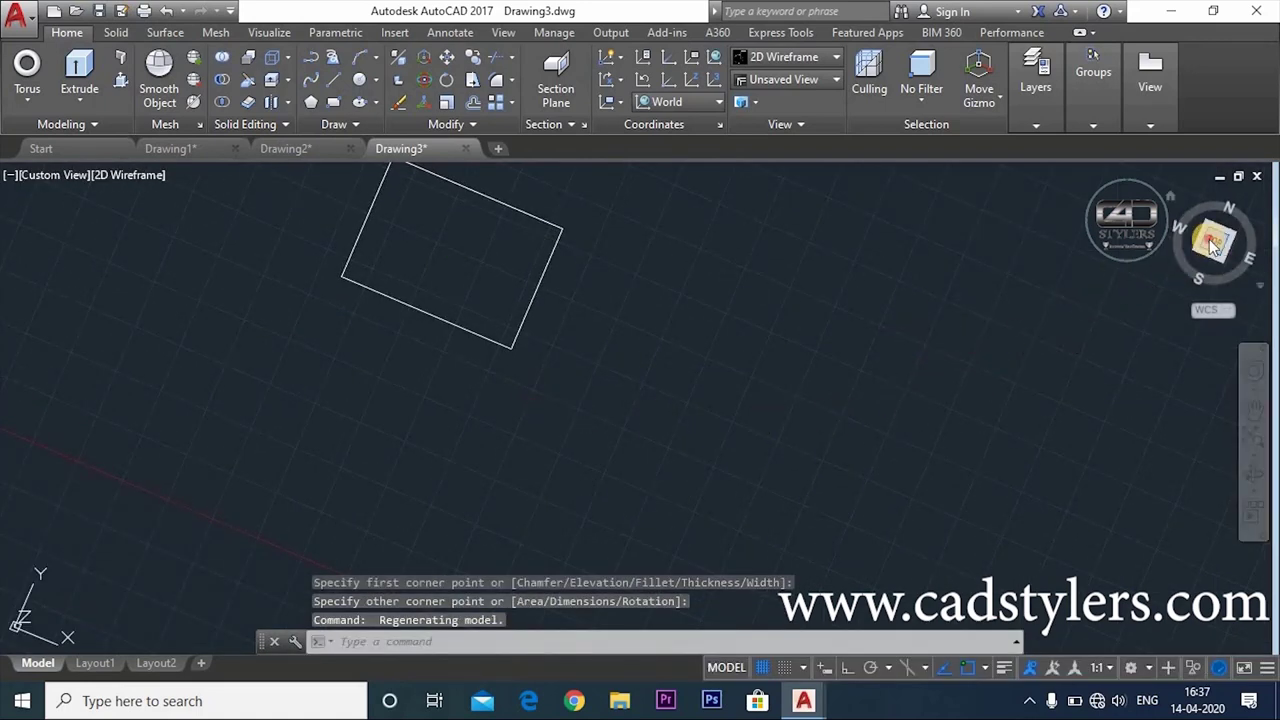
{"action": "left_click_drag", "start_coordinate": [1205, 240], "coordinate": [1212, 250]}
{"action": "left_click", "coordinate": [1212, 248]}
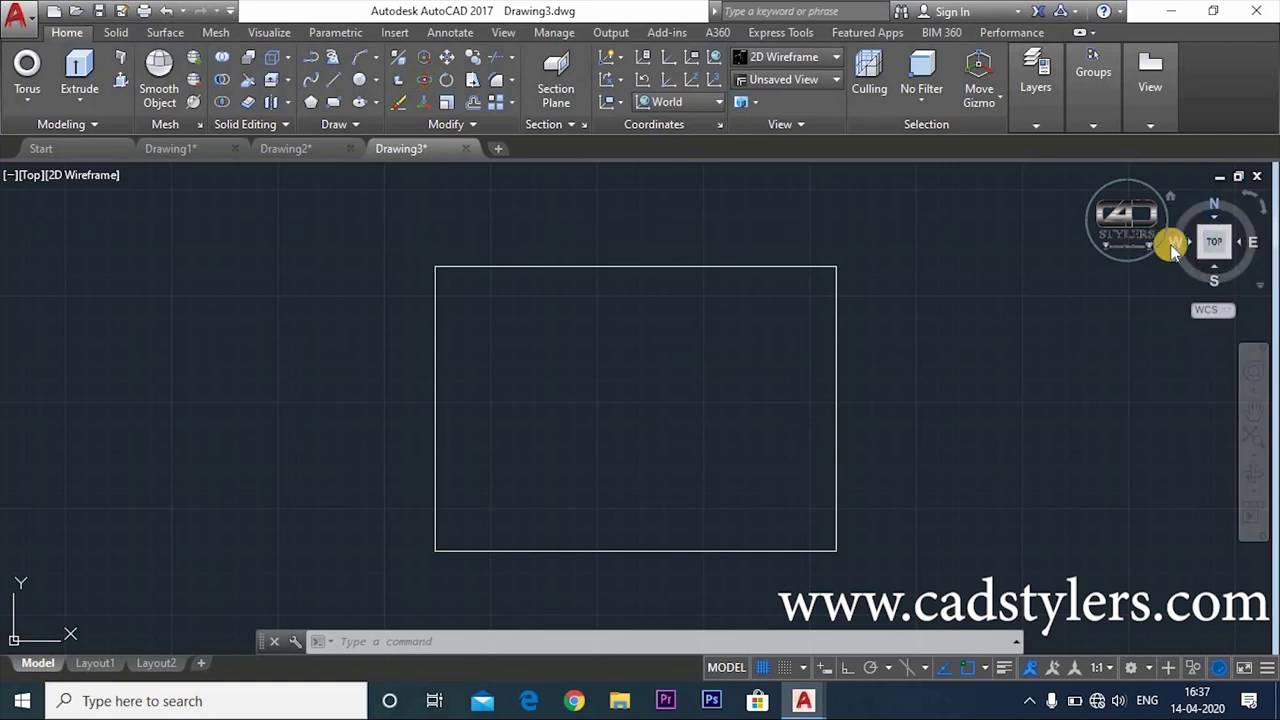
{"action": "middle_click_drag", "start_coordinate": [989, 397], "coordinate": [813, 414]}
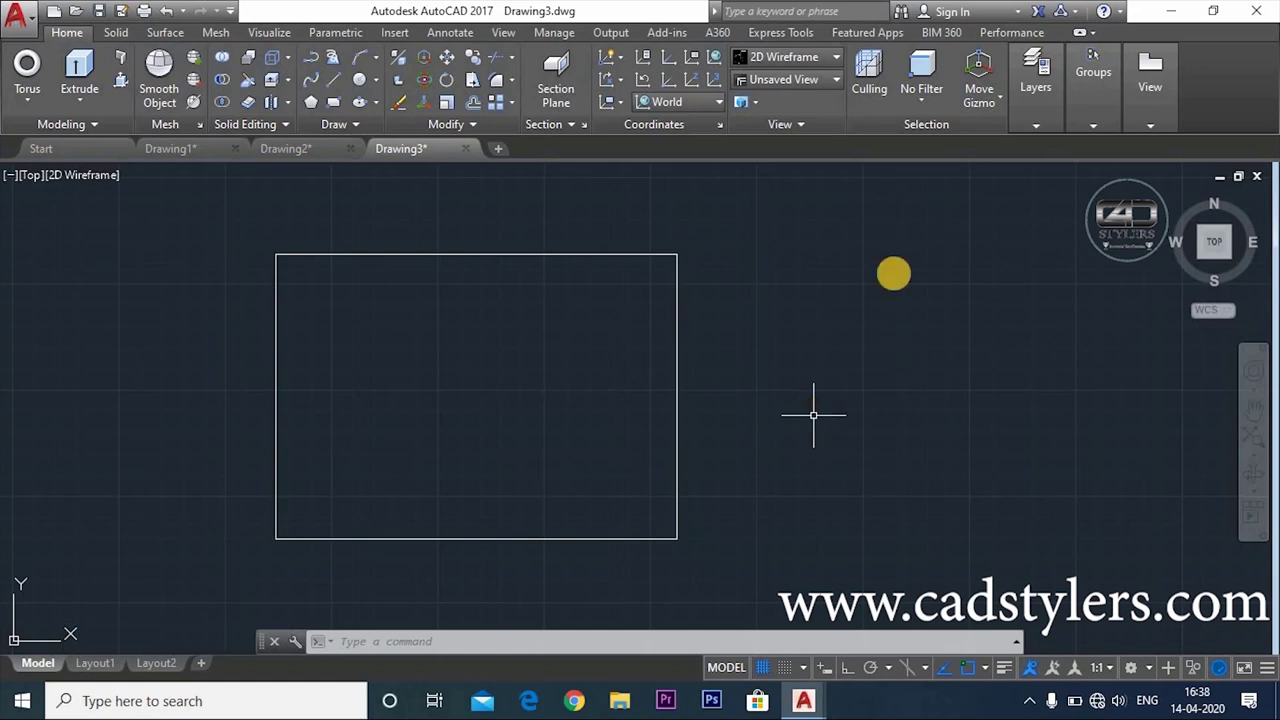
{"action": "left_click", "coordinate": [786, 82]}
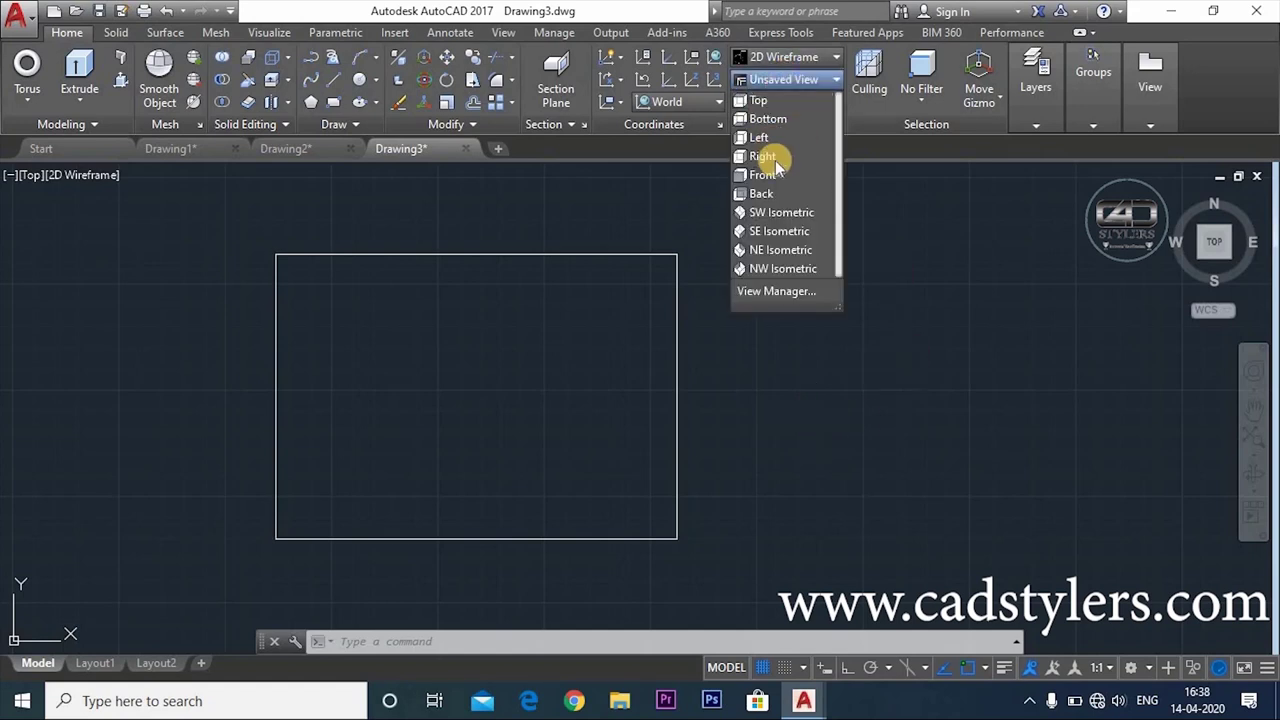
Switch to the Southwest Isometric view and centre the rectangle.
{"action": "left_click", "coordinate": [775, 218]}
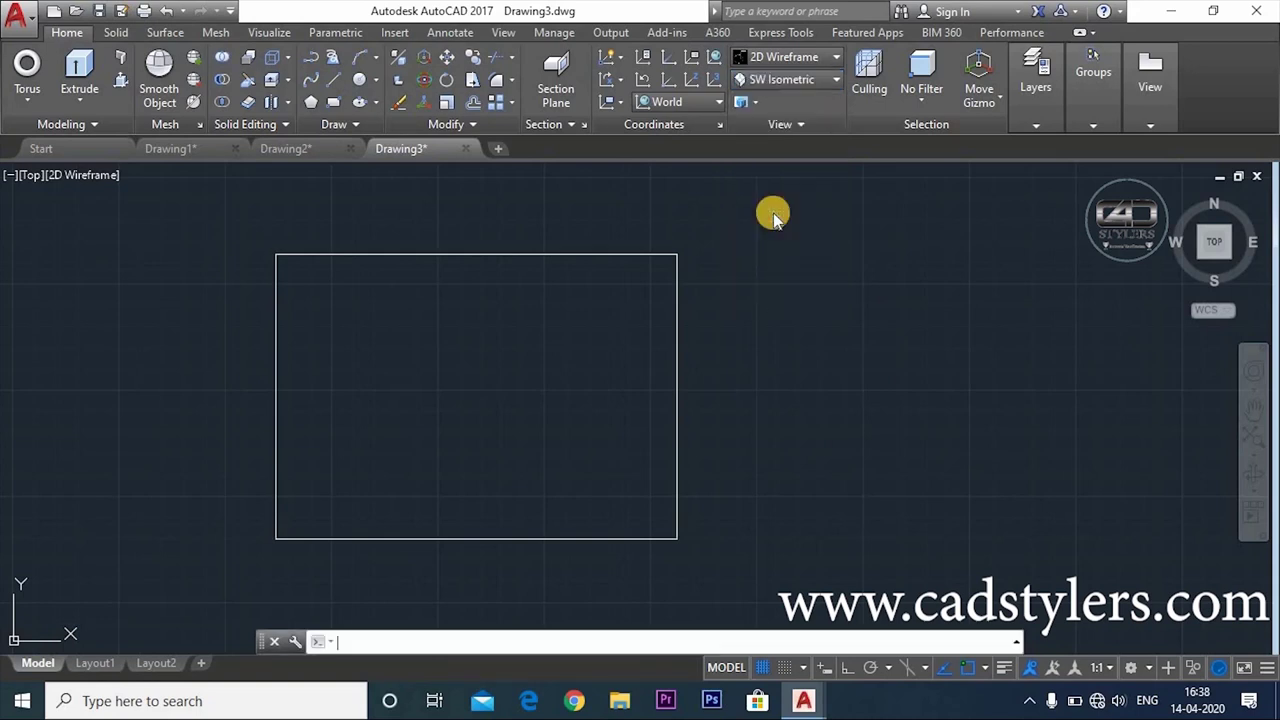
{"action": "scroll", "coordinate": [750, 340], "scroll_direction": "down", "scroll_amount": 5}
{"action": "mouse_move", "coordinate": [745, 350]}
{"action": "middle_mouse_down"}
{"action": "mouse_move", "coordinate": [560, 343]}
{"action": "mouse_move", "coordinate": [543, 380]}
{"action": "mouse_move", "coordinate": [511, 400]}
{"action": "mouse_move", "coordinate": [586, 363]}
{"action": "mouse_move", "coordinate": [649, 377]}
{"action": "mouse_move", "coordinate": [638, 394]}
{"action": "mouse_move", "coordinate": [580, 389]}
{"action": "mouse_move", "coordinate": [569, 378]}
{"action": "mouse_move", "coordinate": [654, 386]}
{"action": "middle_mouse_up"}
{"action": "scroll", "coordinate": [560, 343], "scroll_direction": "up", "scroll_amount": 4}
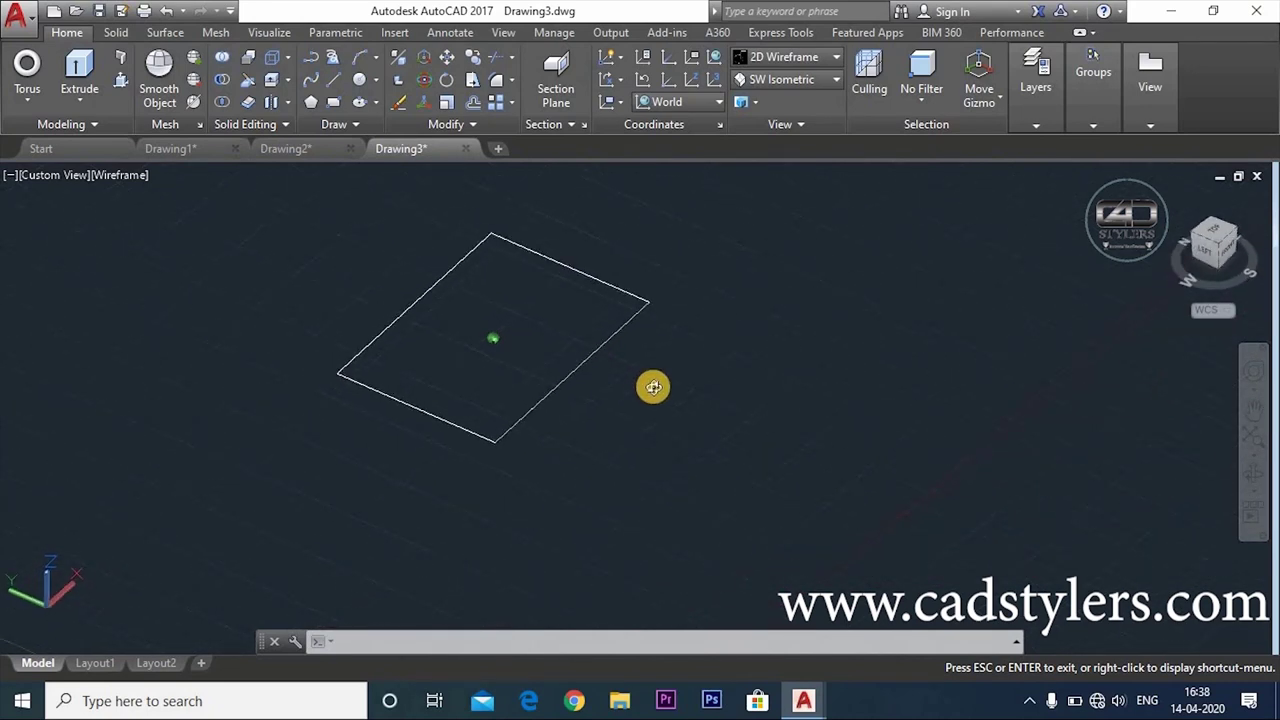
Extrude the rectangle with EX to a height of 50.
{"action": "left_click", "coordinate": [75, 68]}
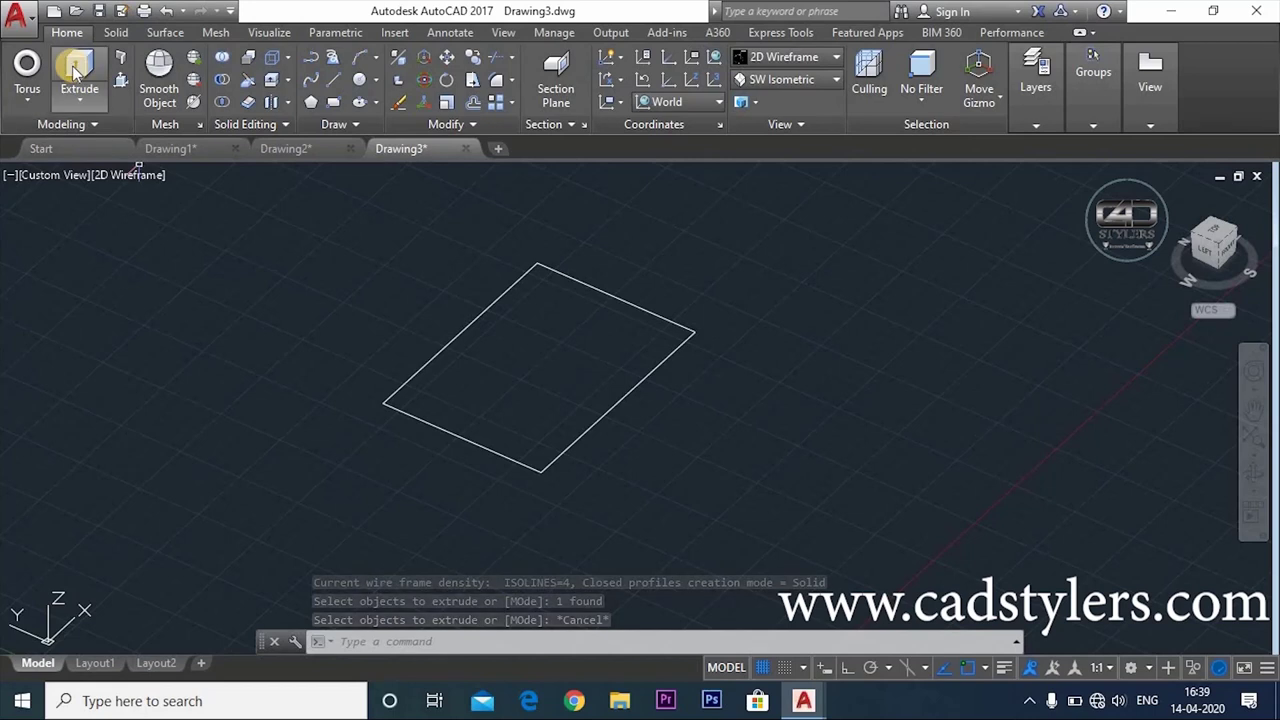
{"action": "type", "text": "ex"}
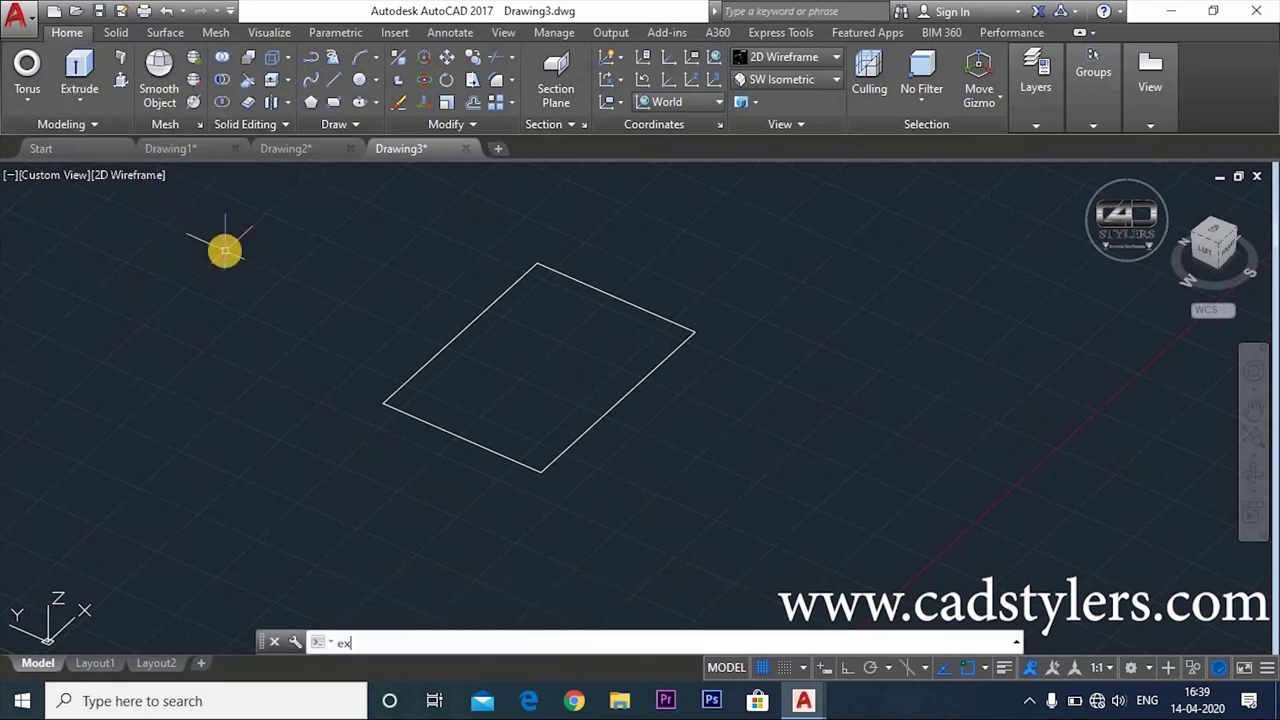
{"action": "key", "text": "Return"}
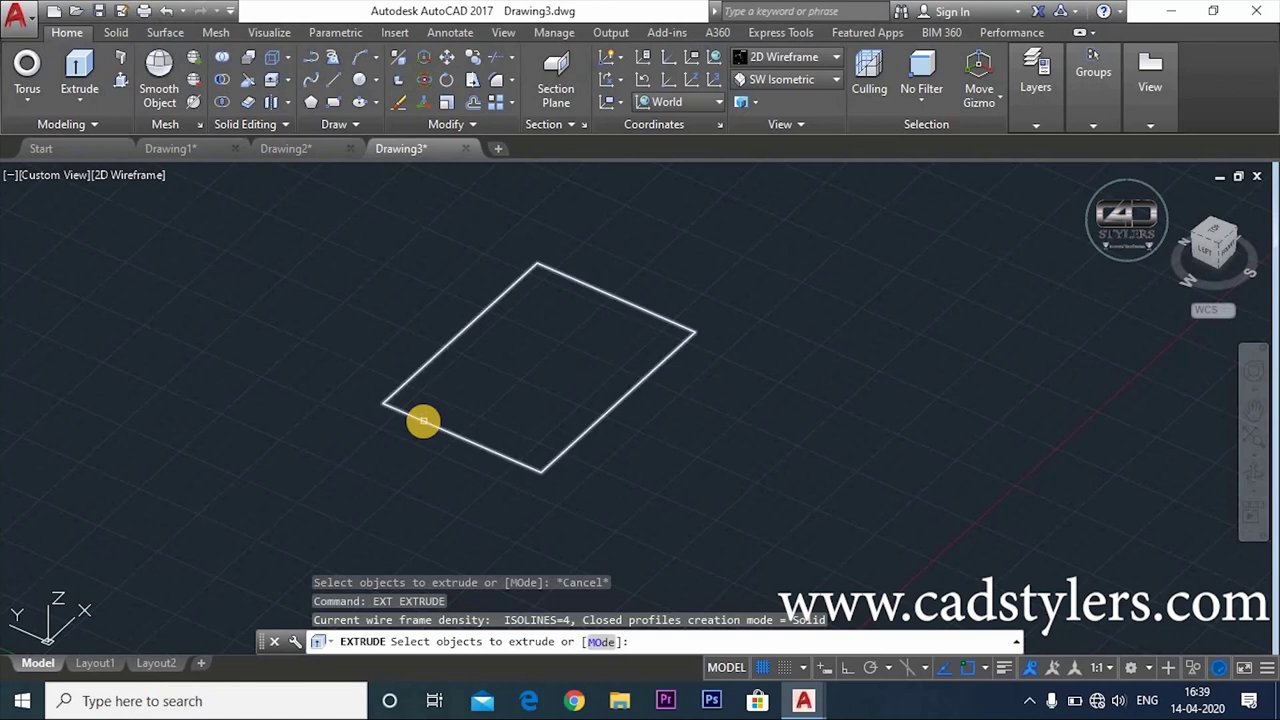
{"action": "left_click", "coordinate": [423, 421]}
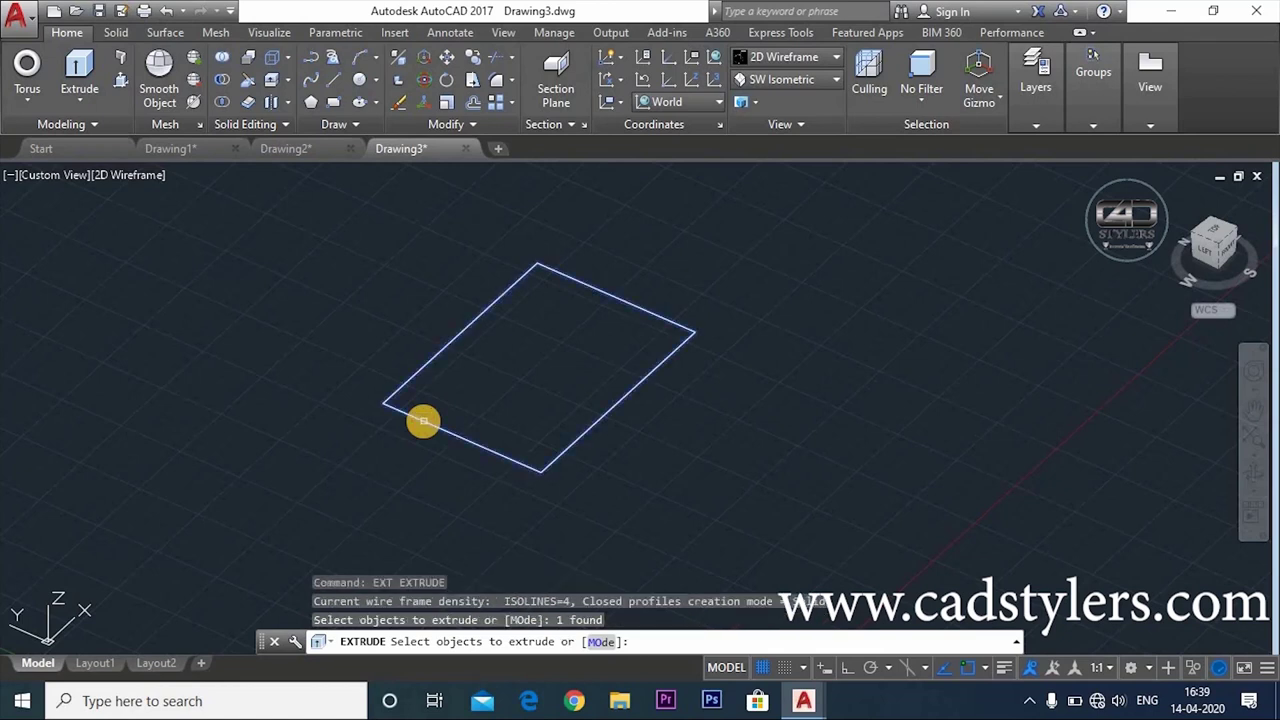
{"action": "key", "text": "Return"}
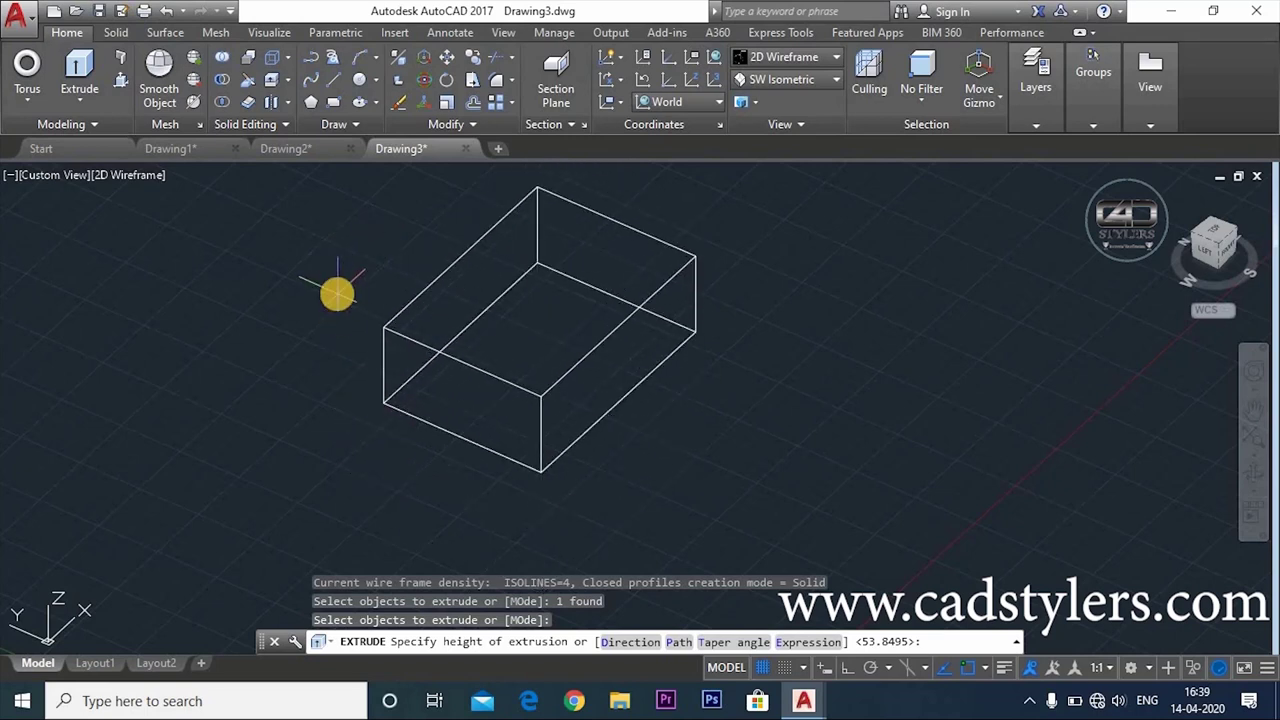
{"action": "type", "text": "50"}
{"action": "key", "text": "Return"}
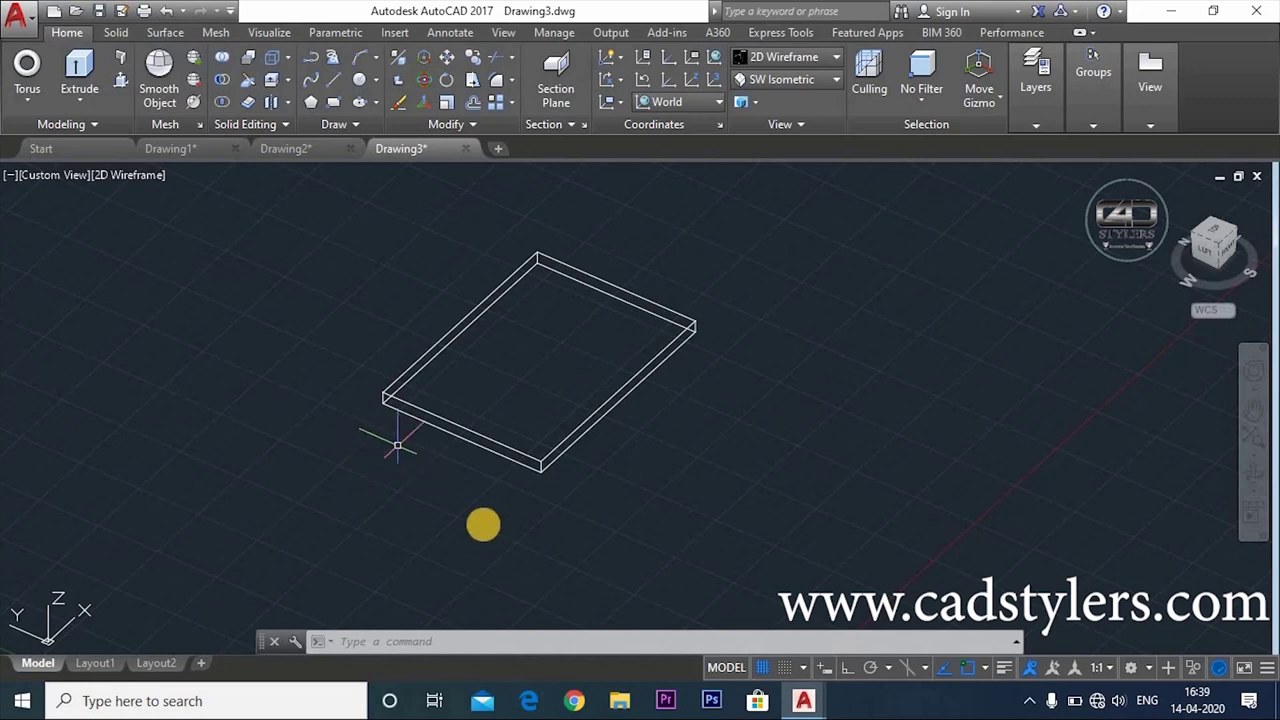
Undo the slab extrusion and explode the rectangle into four lines with X.
{"action": "key", "text": "ctrl+z"}
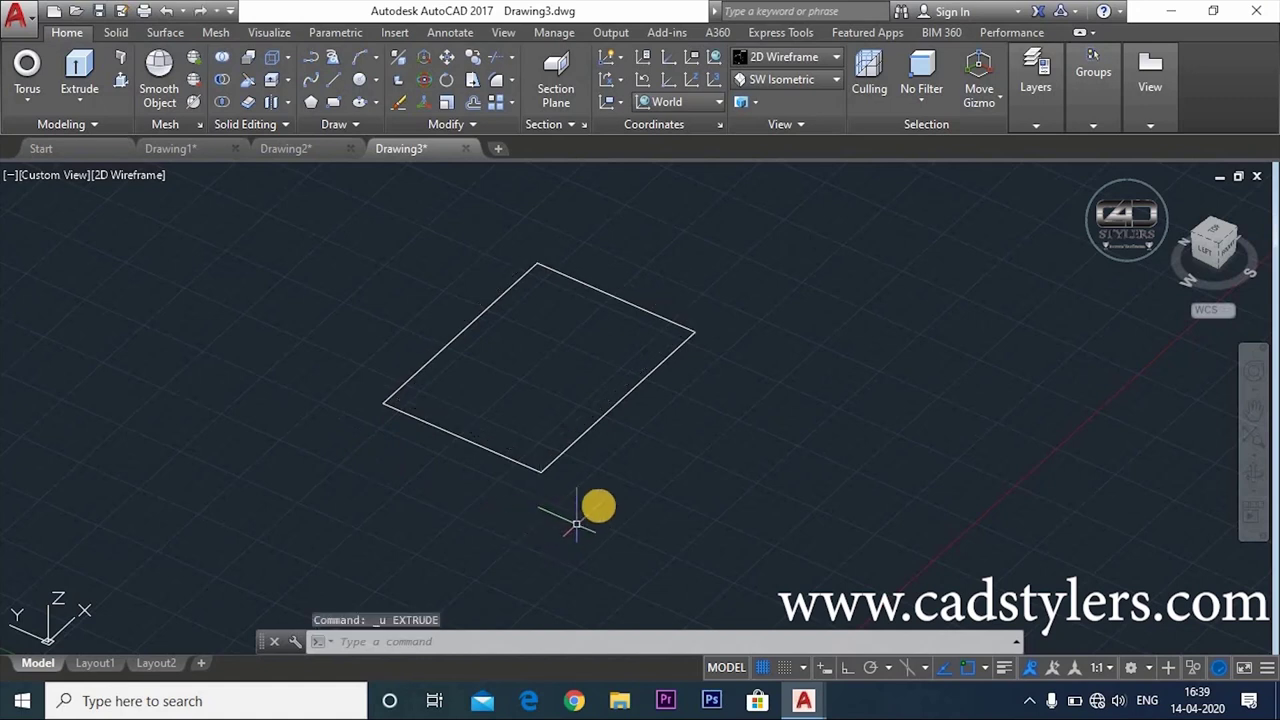
{"action": "type", "text": "x"}
{"action": "key", "text": "Return"}
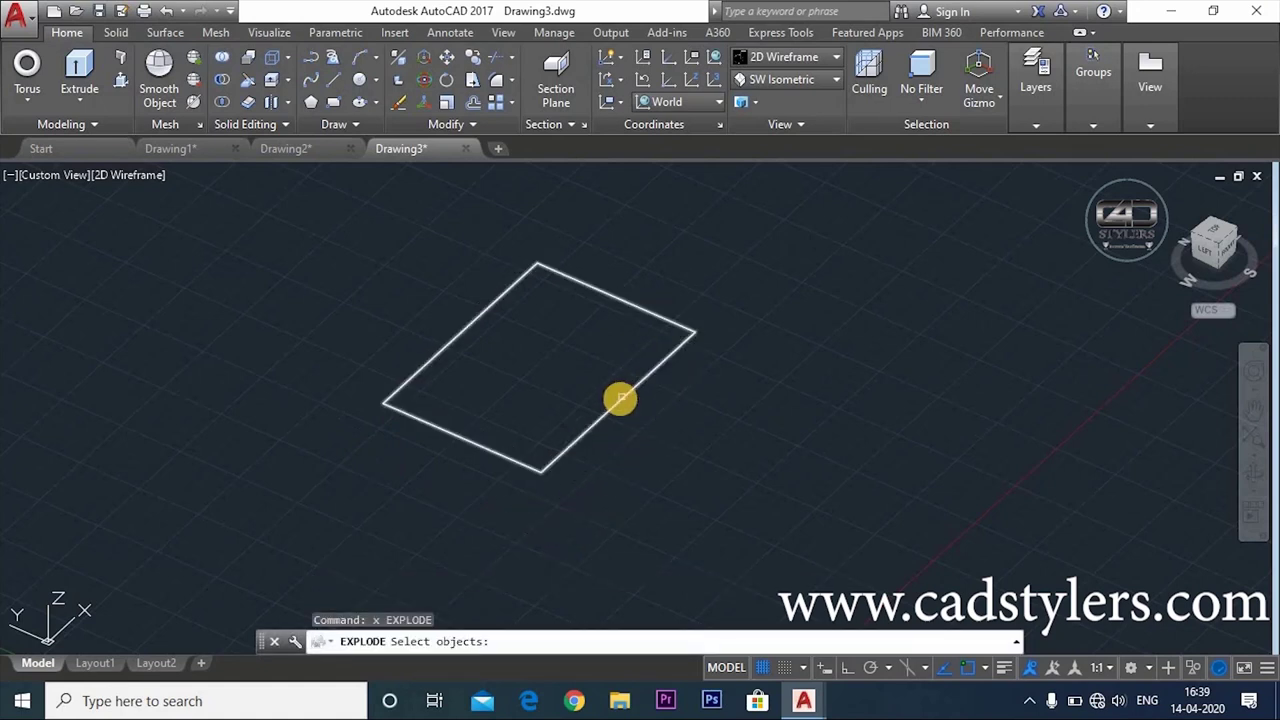
{"action": "left_click", "coordinate": [647, 393]}
{"action": "key", "text": "Return"}
Extrude the right edge line into a thin vertical wall.
{"action": "type", "text": "ext"}
{"action": "key", "text": "Return"}
{"action": "left_click", "coordinate": [610, 408]}
{"action": "key", "text": "Return"}
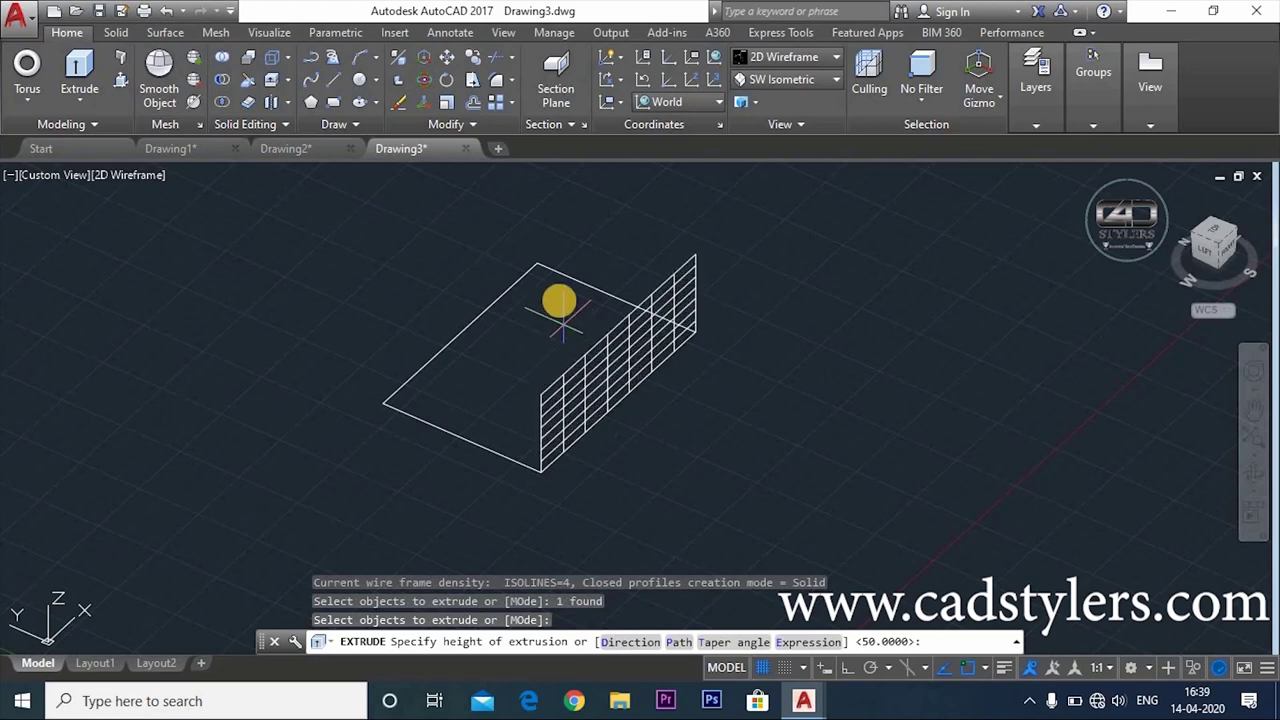
{"action": "left_click", "coordinate": [560, 302]}
{"action": "key", "text": "Escape"}
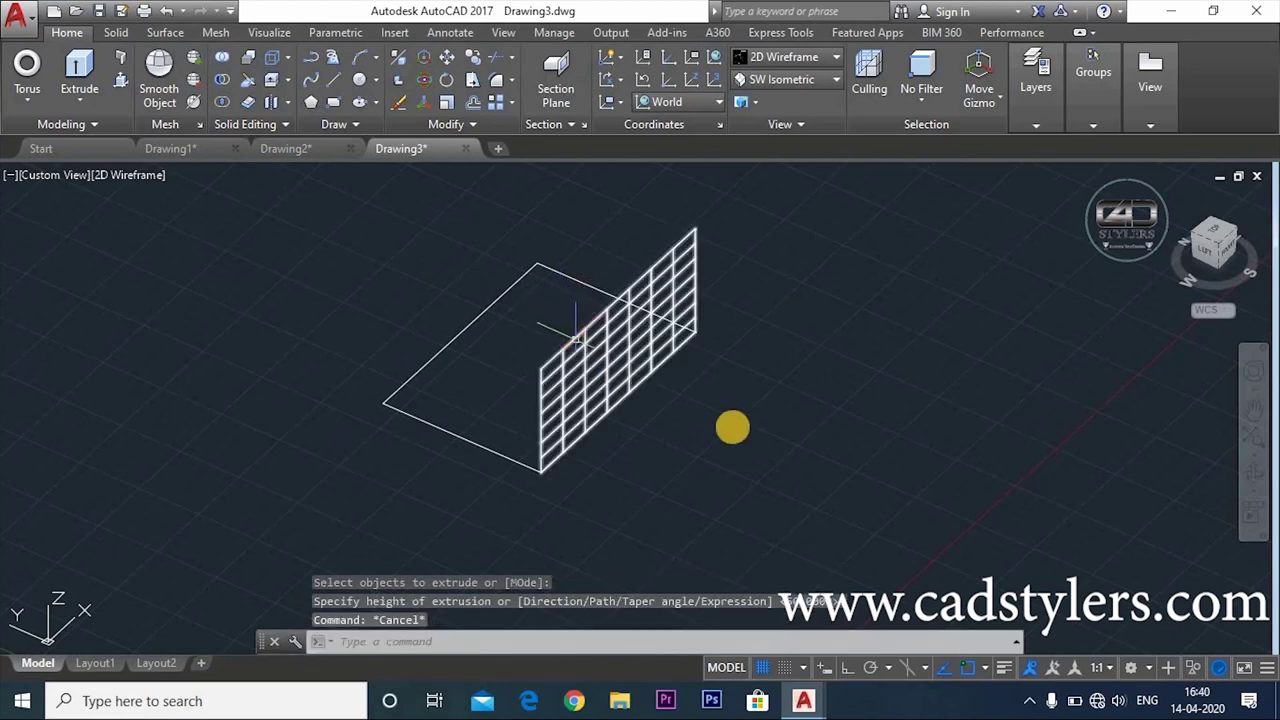
Preview the wall in Conceptual style, then undo the shading and view changes.
{"action": "mouse_move", "coordinate": [700, 434]}
{"action": "middle_mouse_down", "text": "shift"}
{"action": "mouse_move", "coordinate": [807, 404]}
{"action": "mouse_move", "coordinate": [746, 417]}
{"action": "mouse_move", "coordinate": [748, 437]}
{"action": "middle_mouse_up", "text": "shift"}
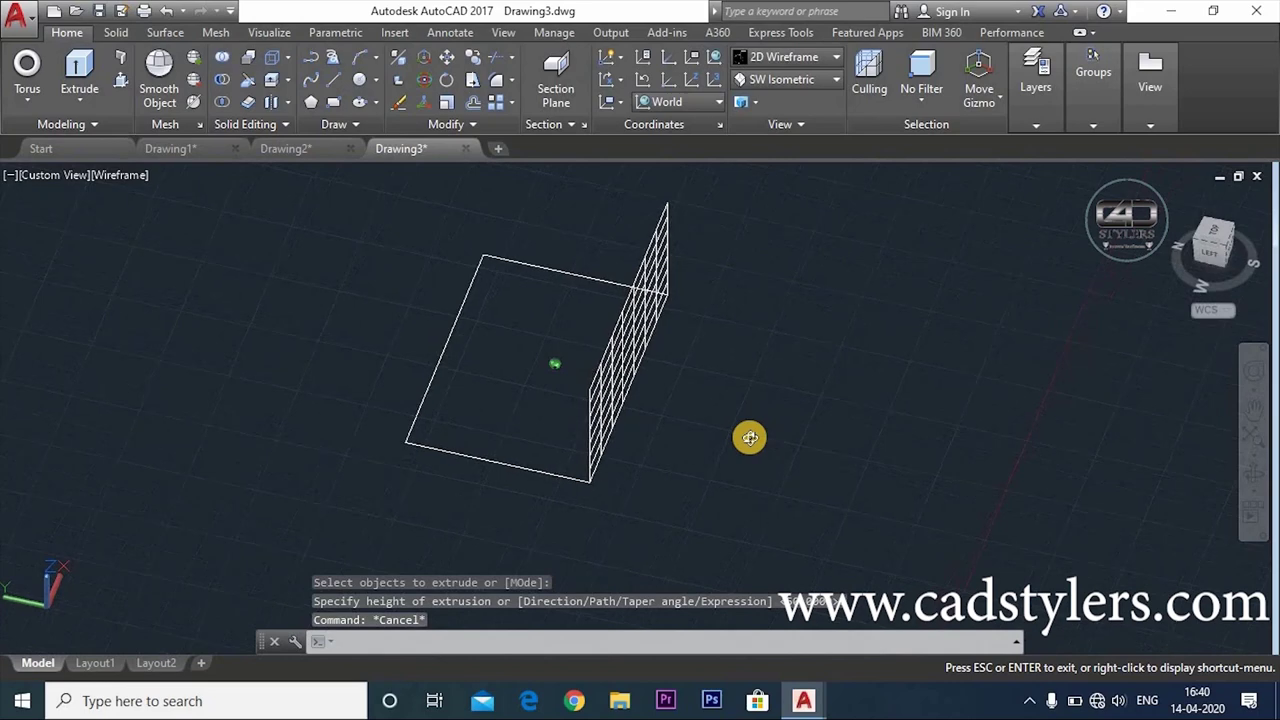
{"action": "left_click", "coordinate": [783, 58]}
{"action": "left_click", "coordinate": [719, 428]}
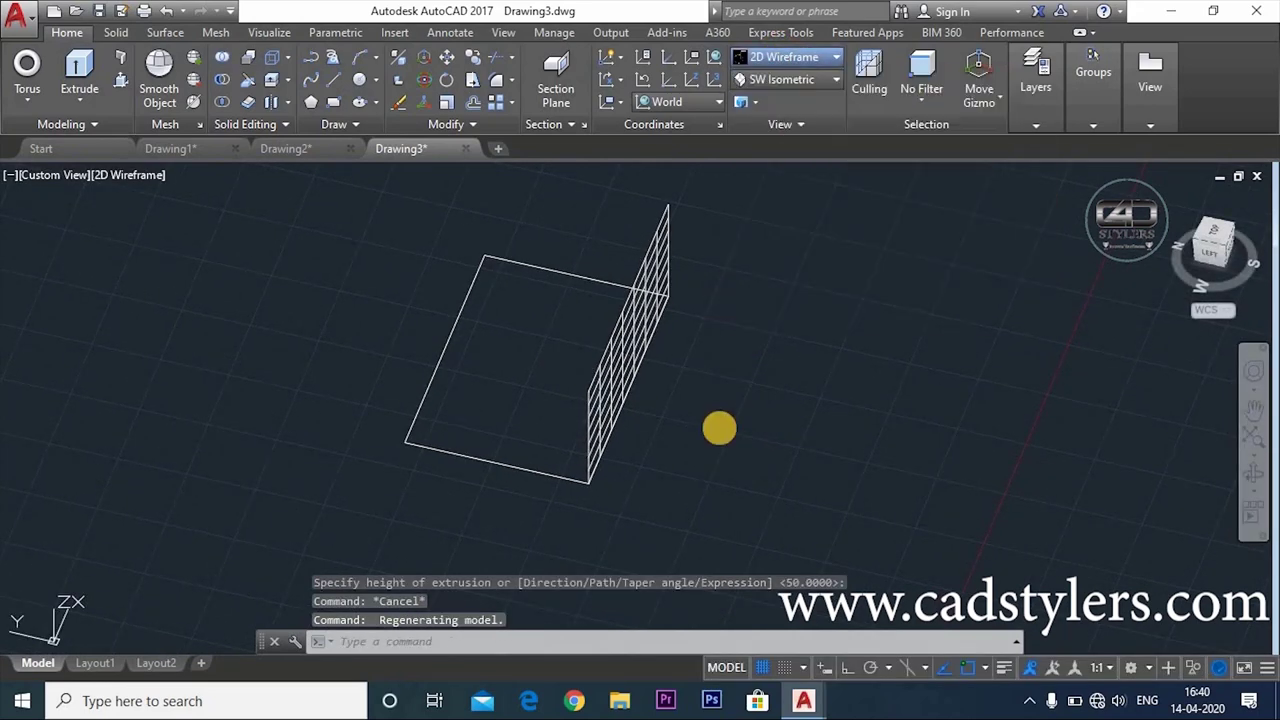
{"action": "mouse_move", "coordinate": [751, 360]}
{"action": "middle_mouse_down", "text": "shift"}
{"action": "mouse_move", "coordinate": [825, 349]}
{"action": "mouse_move", "coordinate": [751, 366]}
{"action": "middle_mouse_up", "text": "shift"}
{"action": "key", "text": "Escape"}
{"action": "key", "text": "ctrl+z"}
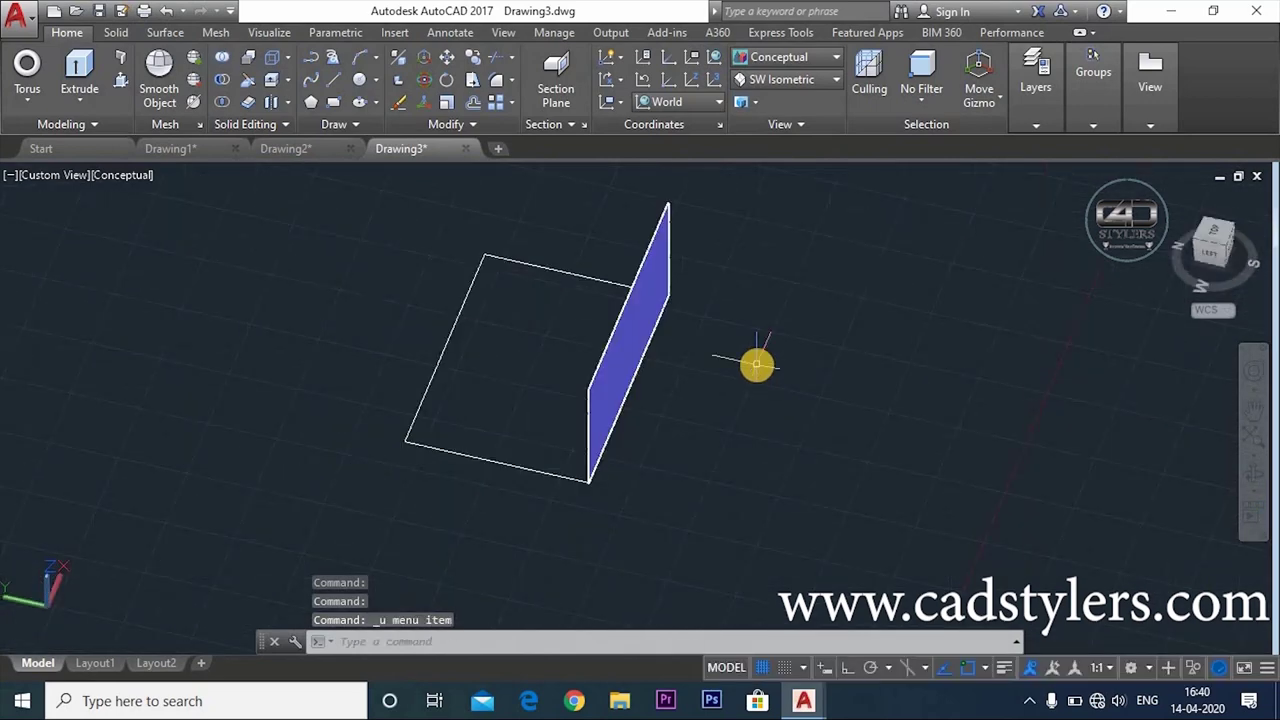
{"action": "key", "text": "ctrl+z"}
{"action": "key", "text": "ctrl+z"}
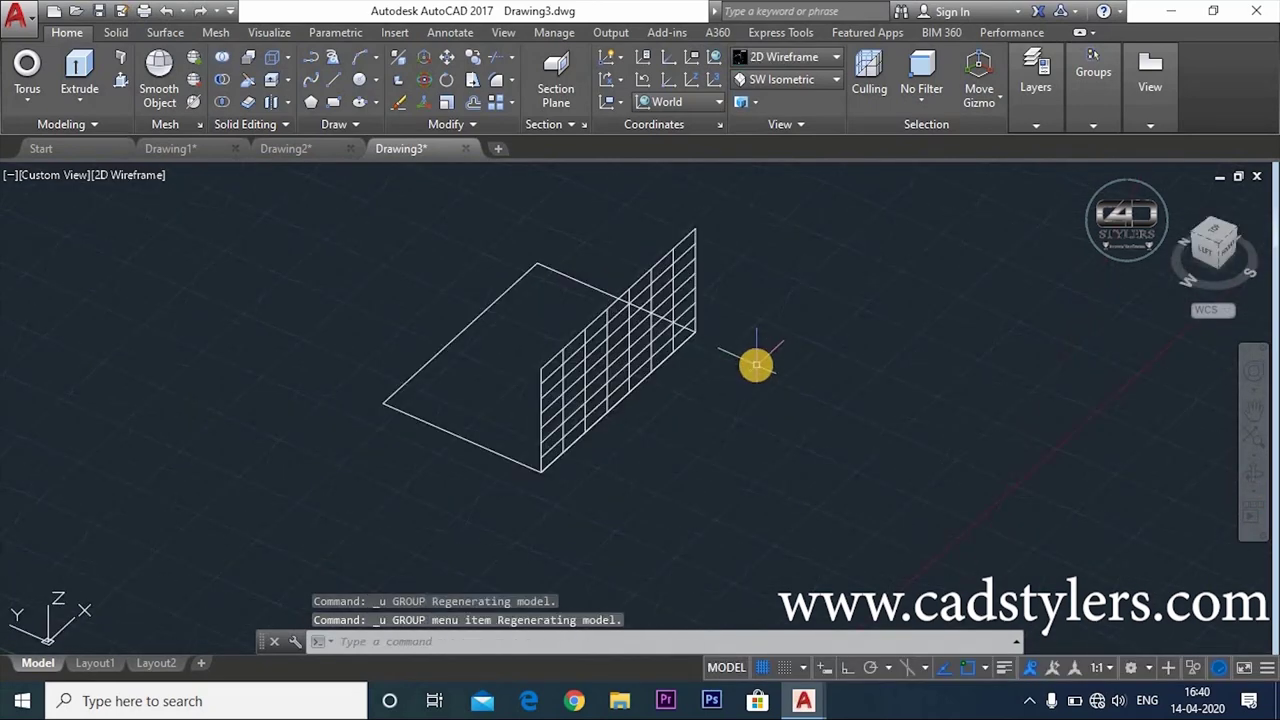
{"action": "key", "text": "ctrl+z"}
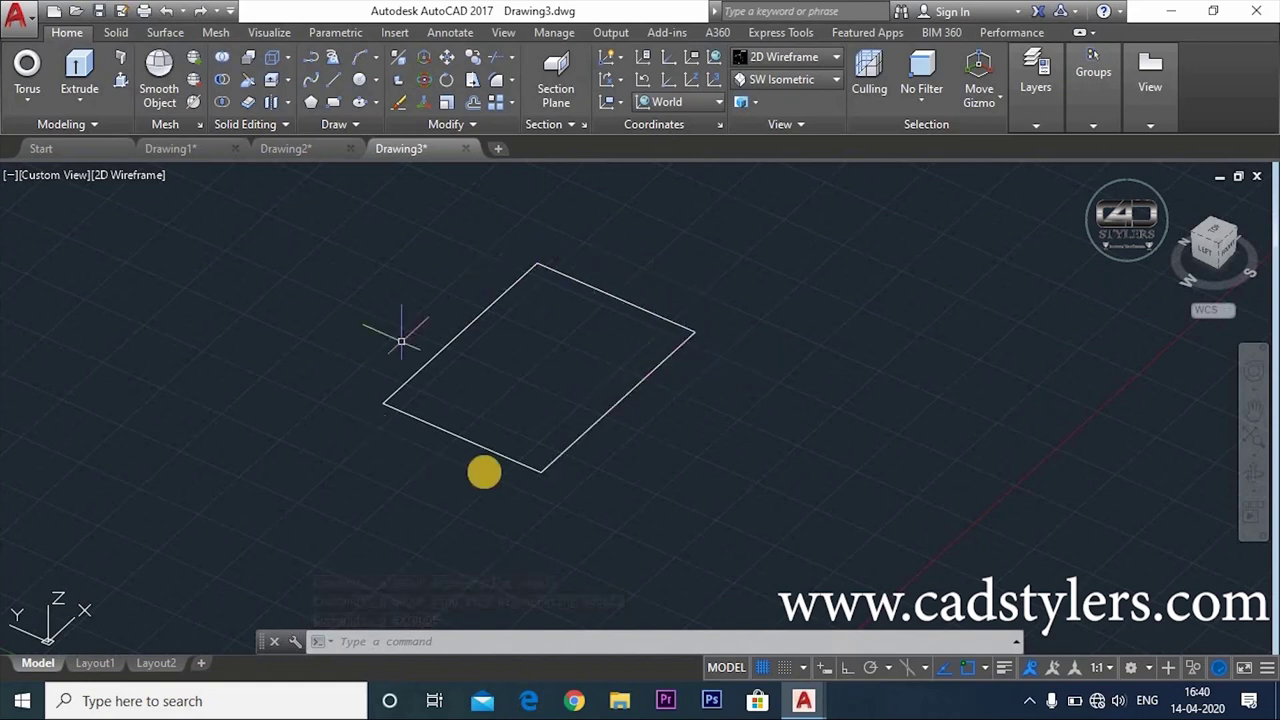
Join the four rectangle lines into one closed polyline with JOIN.
{"action": "type", "text": "j"}
{"action": "key", "text": "Return"}
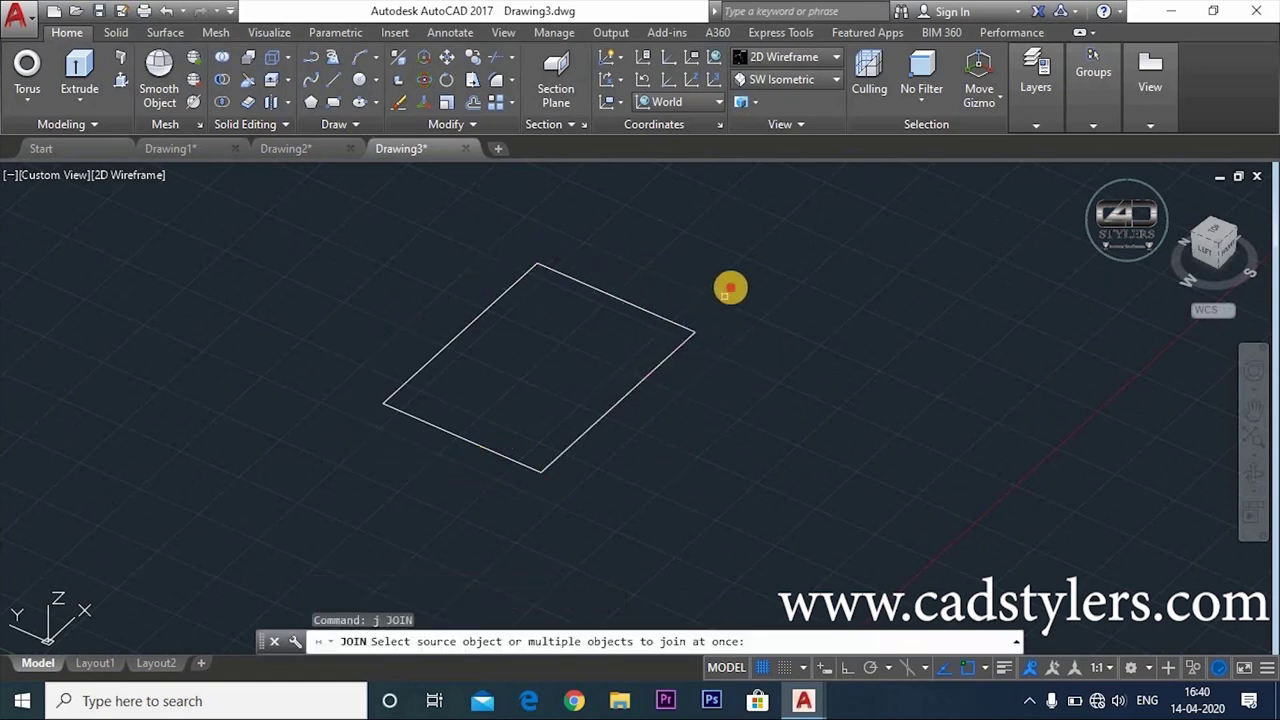
{"action": "left_click", "coordinate": [731, 287]}
{"action": "left_click", "coordinate": [293, 509]}
{"action": "key", "text": "Return"}
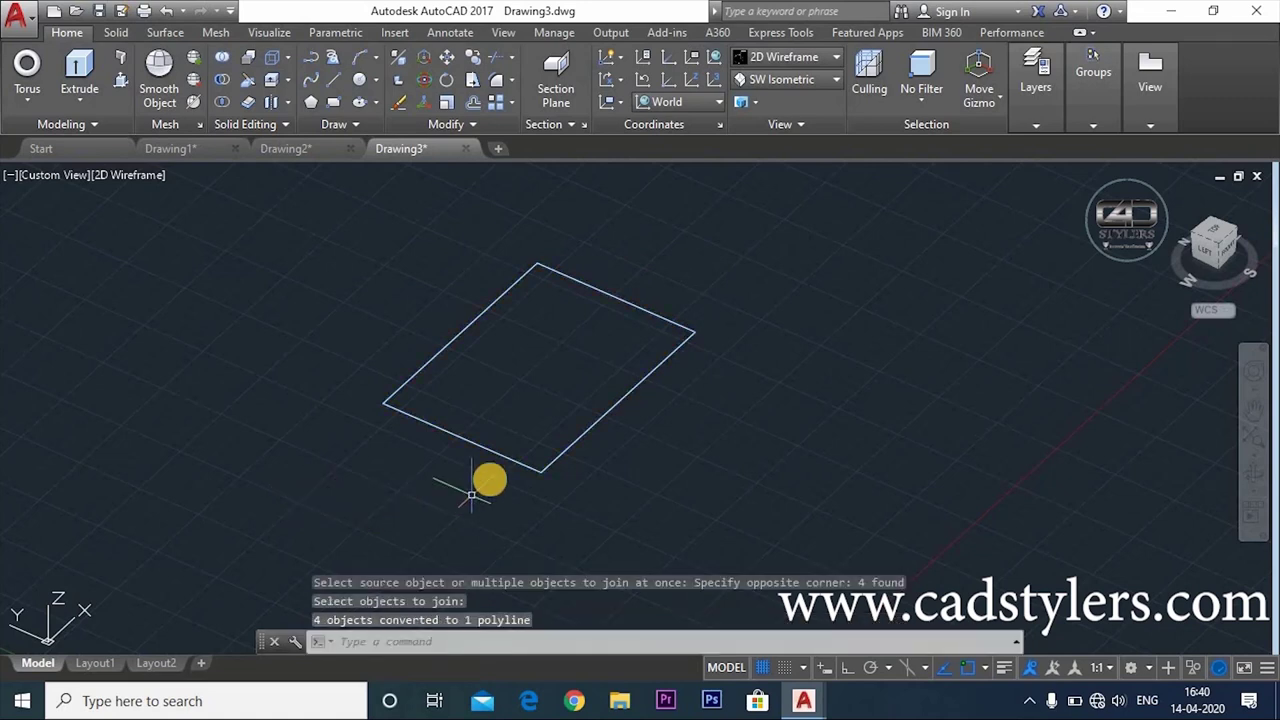
Extrude the joined rectangle outline into a solid box at the default height.
{"action": "type", "text": "ext"}
{"action": "key", "text": "Return"}
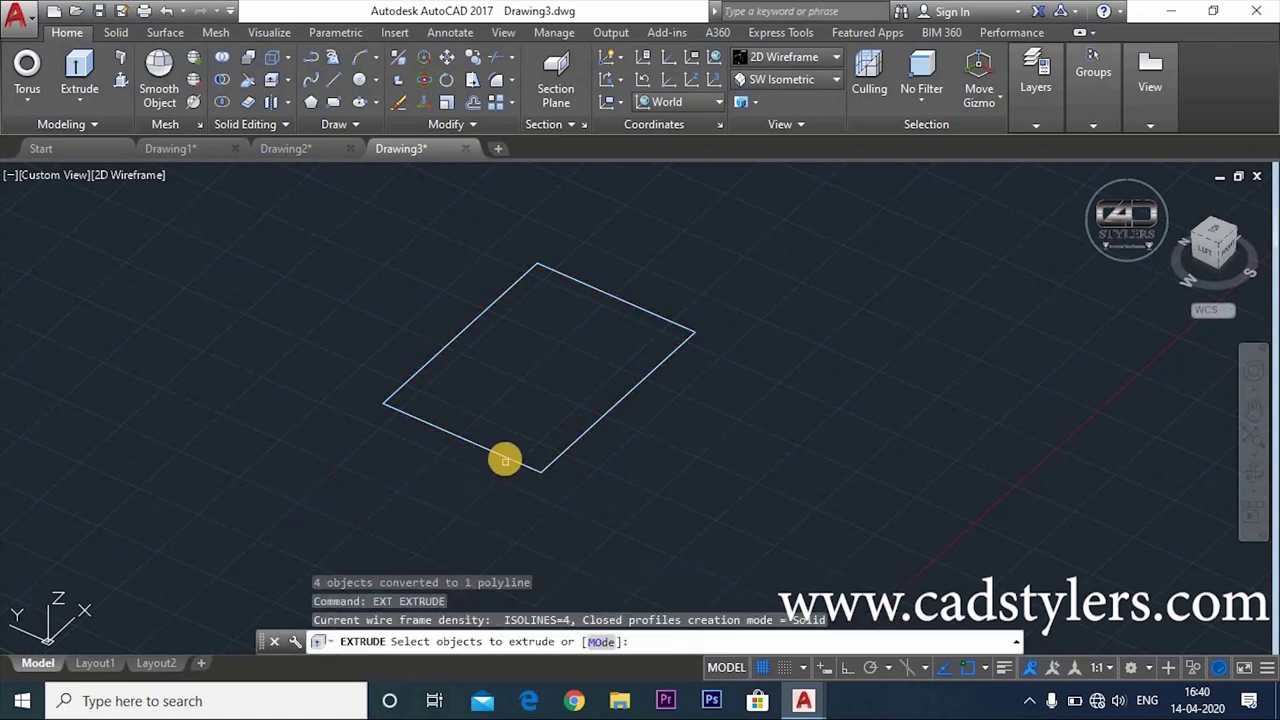
{"action": "left_click", "coordinate": [505, 459]}
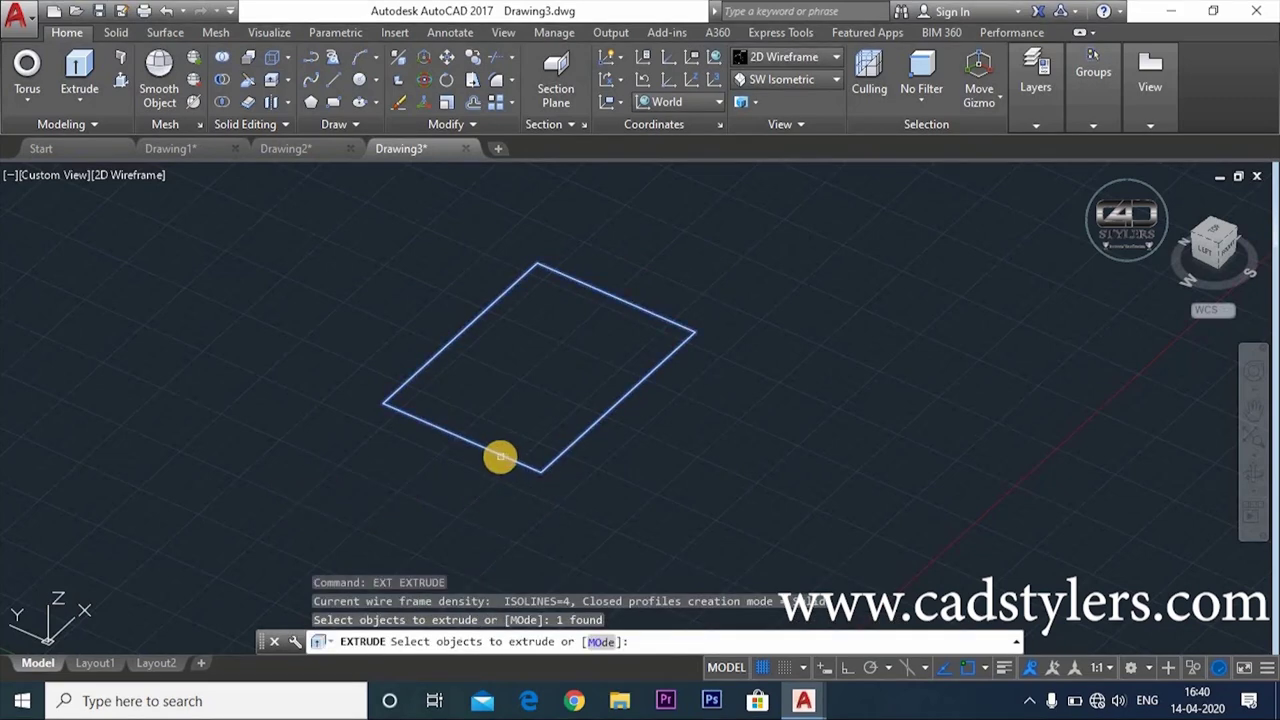
{"action": "key", "text": "Return"}
{"action": "key", "text": "Return"}
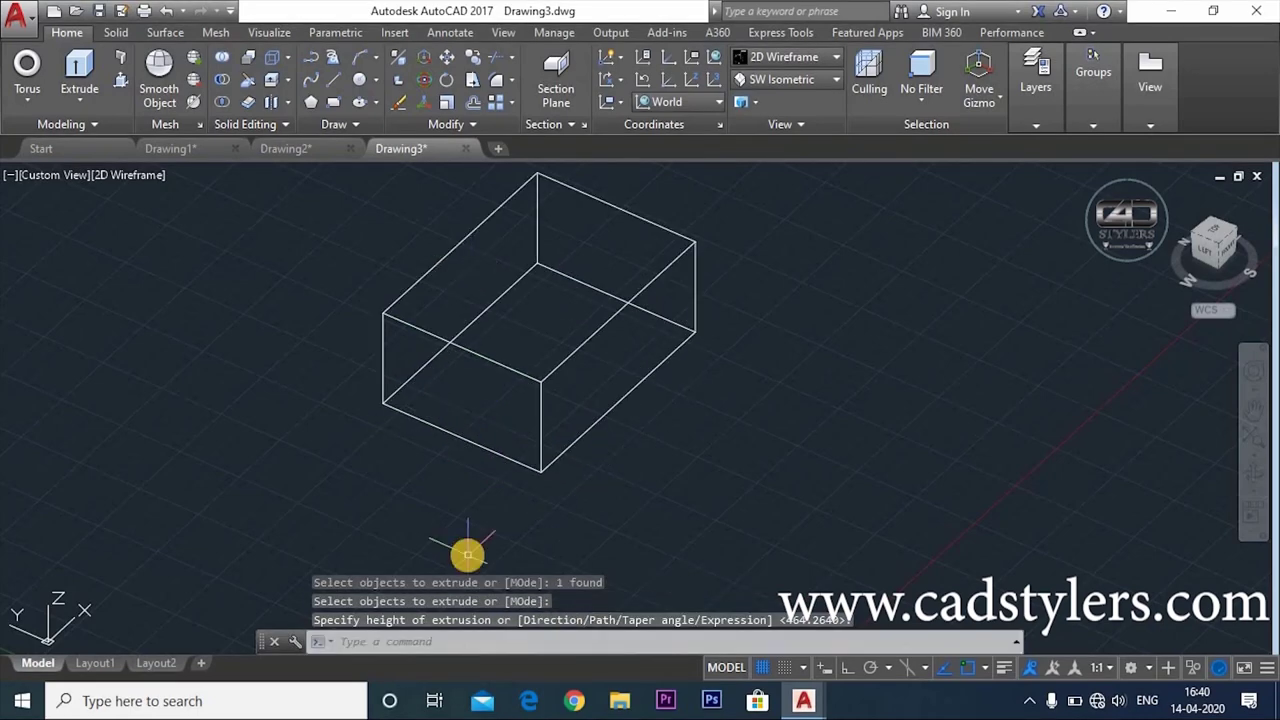
Switch the visual style to Conceptual.
{"action": "left_click", "coordinate": [785, 57]}
{"action": "left_click", "coordinate": [848, 105]}
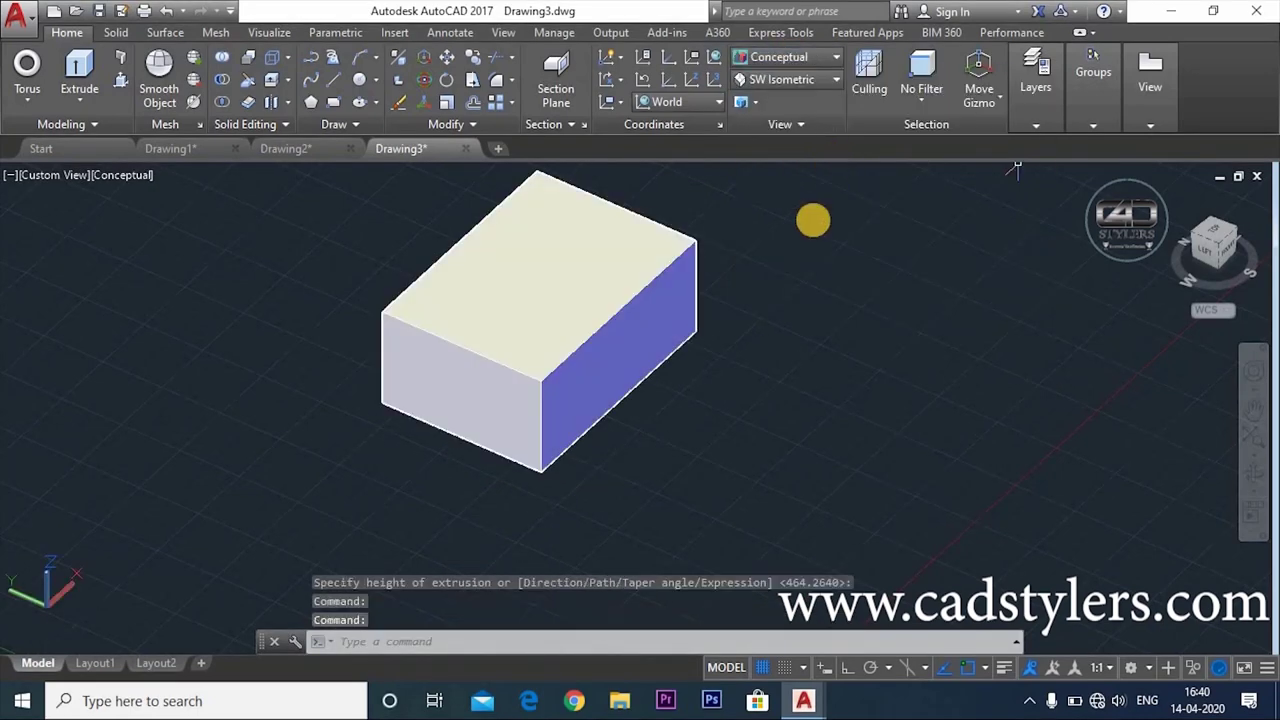
{"action": "left_click", "coordinate": [80, 98]}
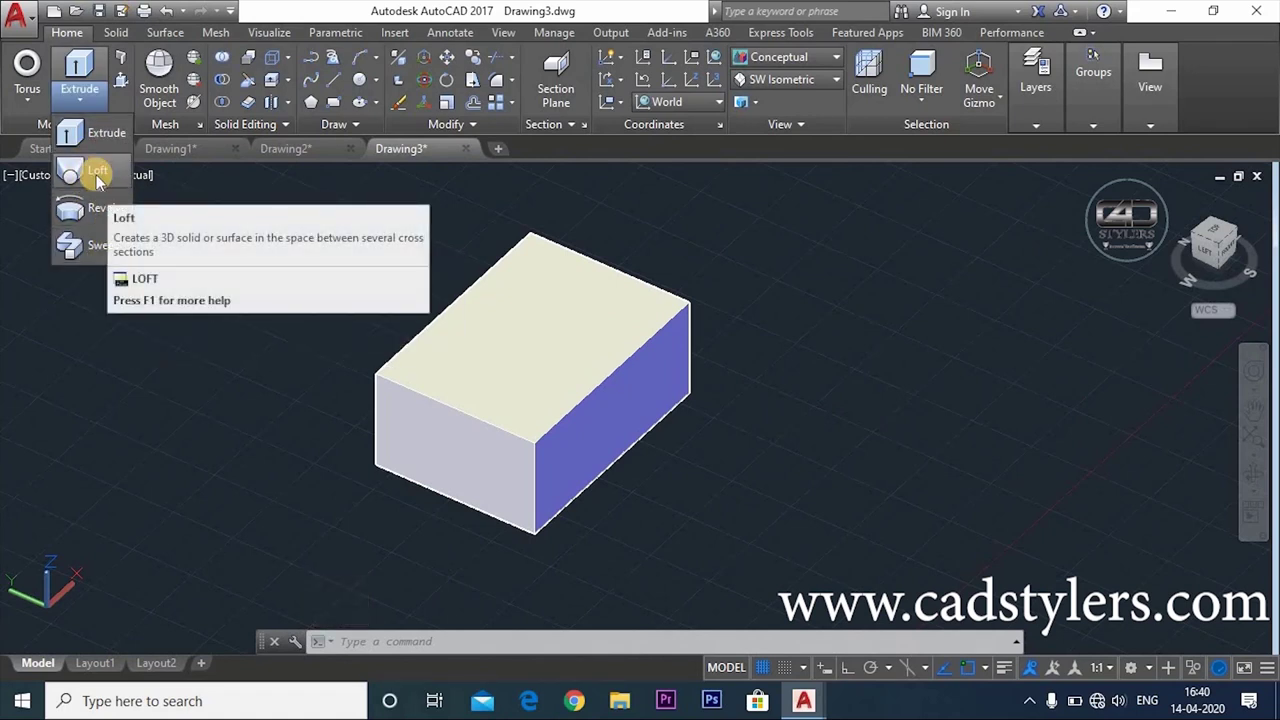
Draw a circle to the right of the box.
{"action": "middle_click_drag", "start_coordinate": [526, 380], "coordinate": [364, 386]}
{"action": "type", "text": "c"}
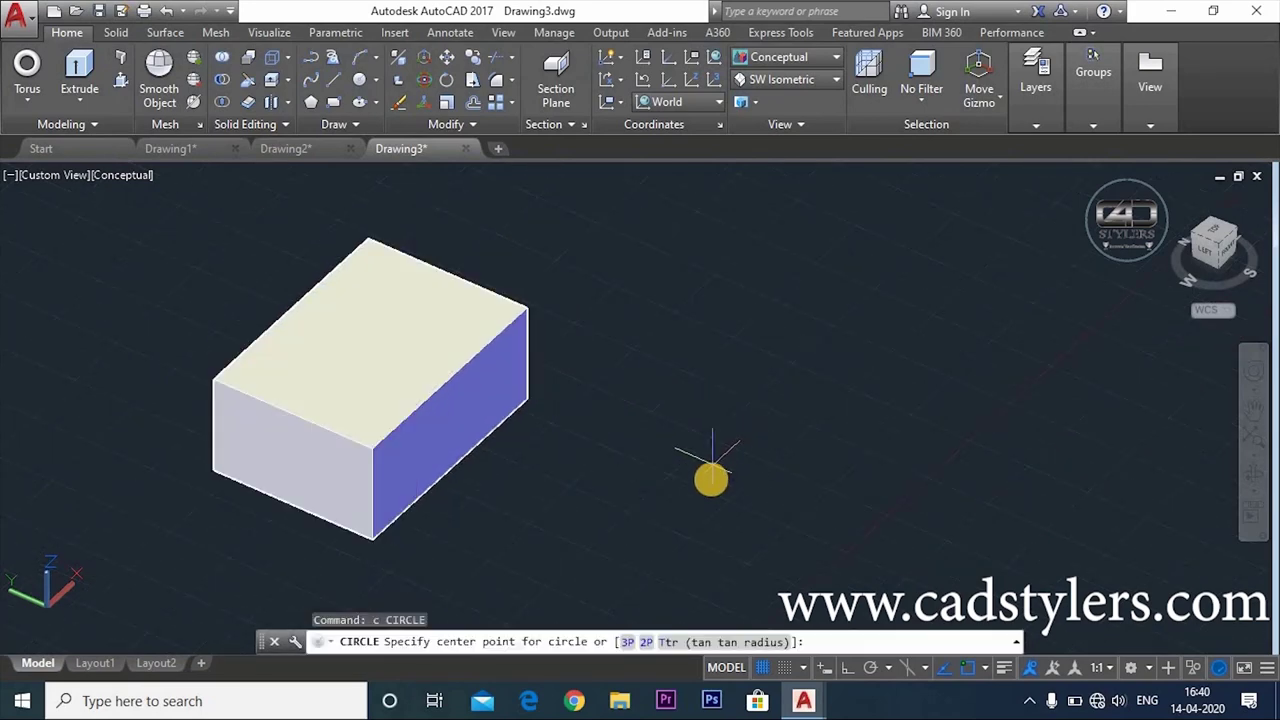
{"action": "key", "text": "Return"}
{"action": "left_click", "coordinate": [711, 478]}
{"action": "left_click", "coordinate": [790, 500]}
{"action": "mouse_move", "coordinate": [811, 528]}
{"action": "middle_mouse_down", "text": "shift"}
{"action": "mouse_move", "coordinate": [846, 474]}
{"action": "mouse_move", "coordinate": [794, 480]}
{"action": "middle_mouse_up", "text": "shift"}
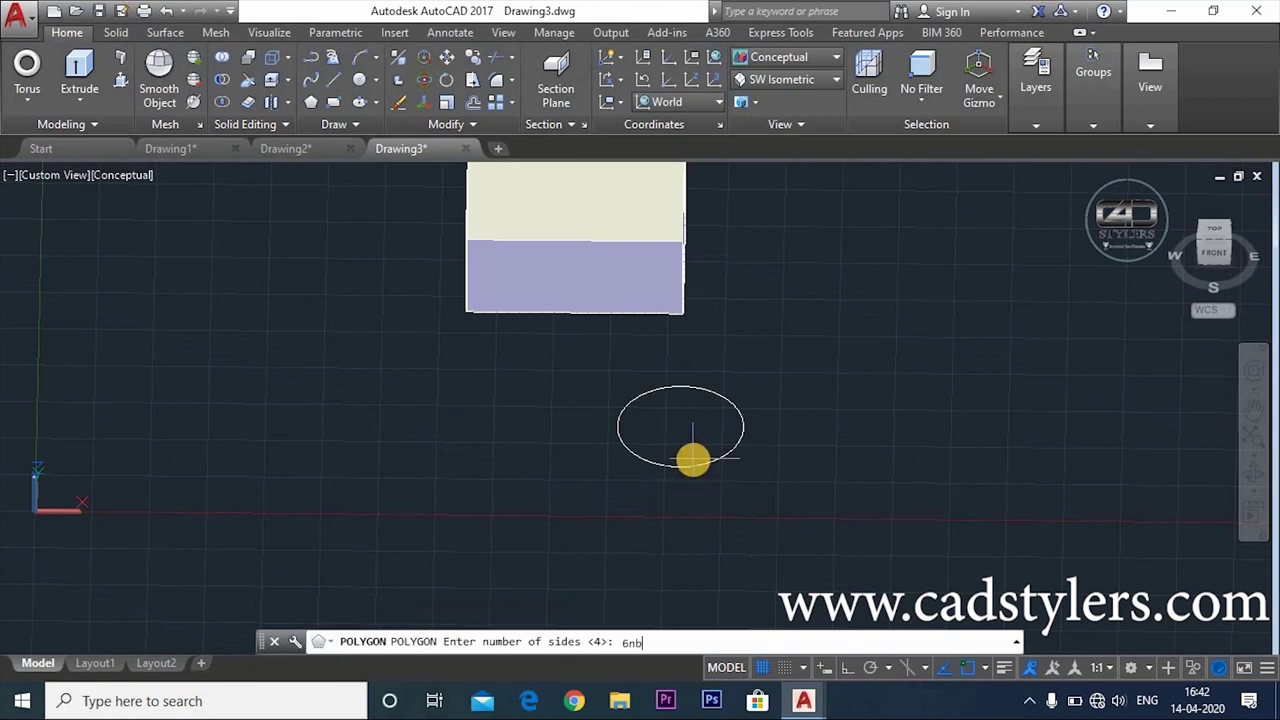
Draw a six-sided inscribed polygon centred on the circle, then undo it.
{"action": "key", "text": "Return"}
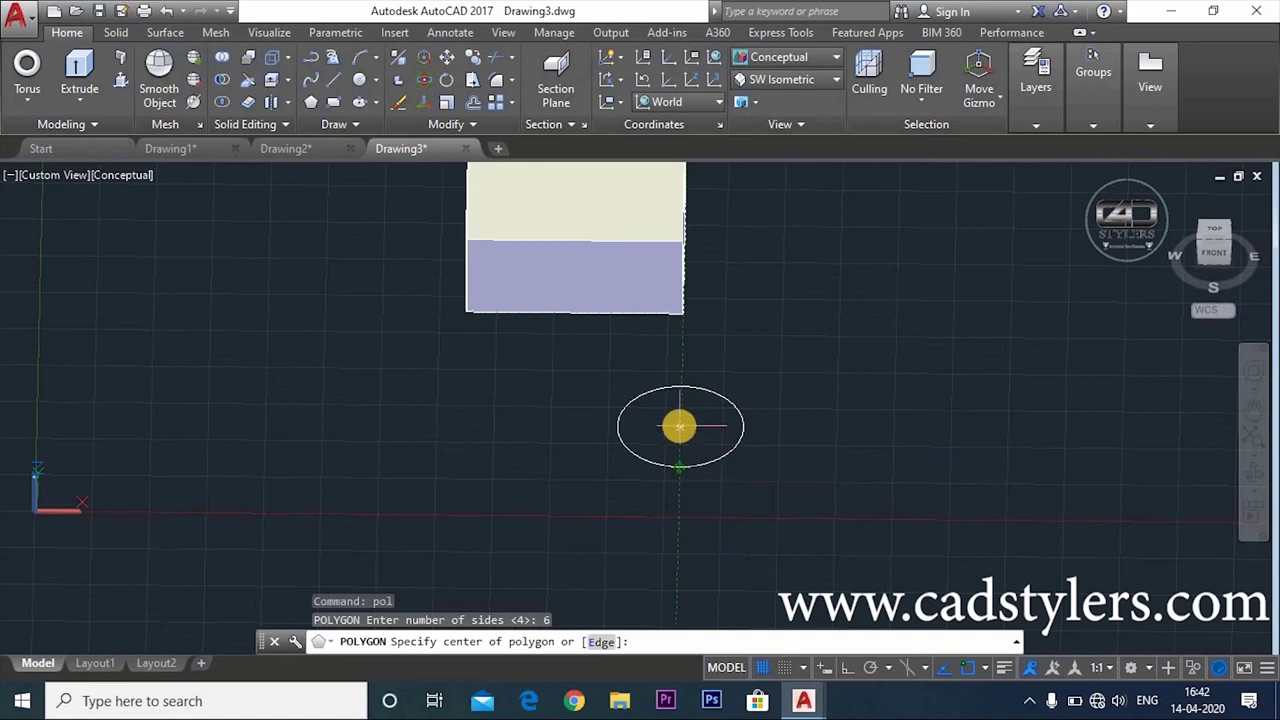
{"action": "left_click", "coordinate": [680, 426]}
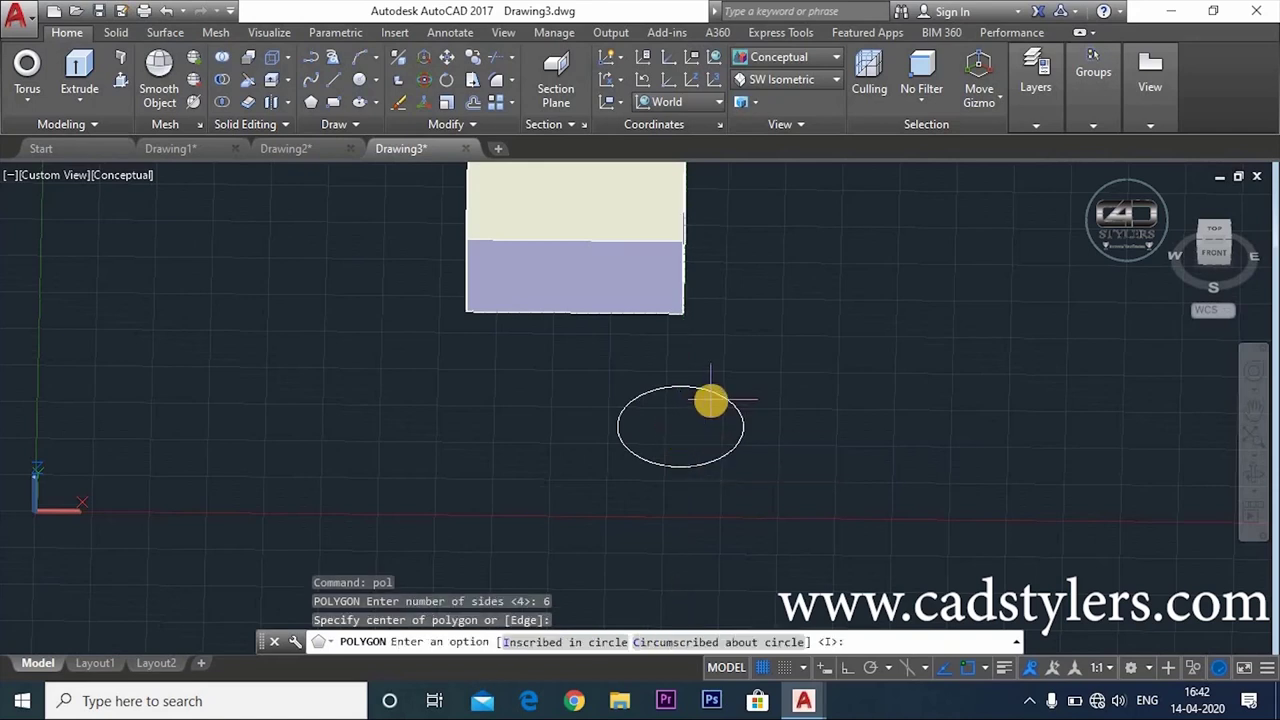
{"action": "type", "text": "i"}
{"action": "key", "text": "Return"}
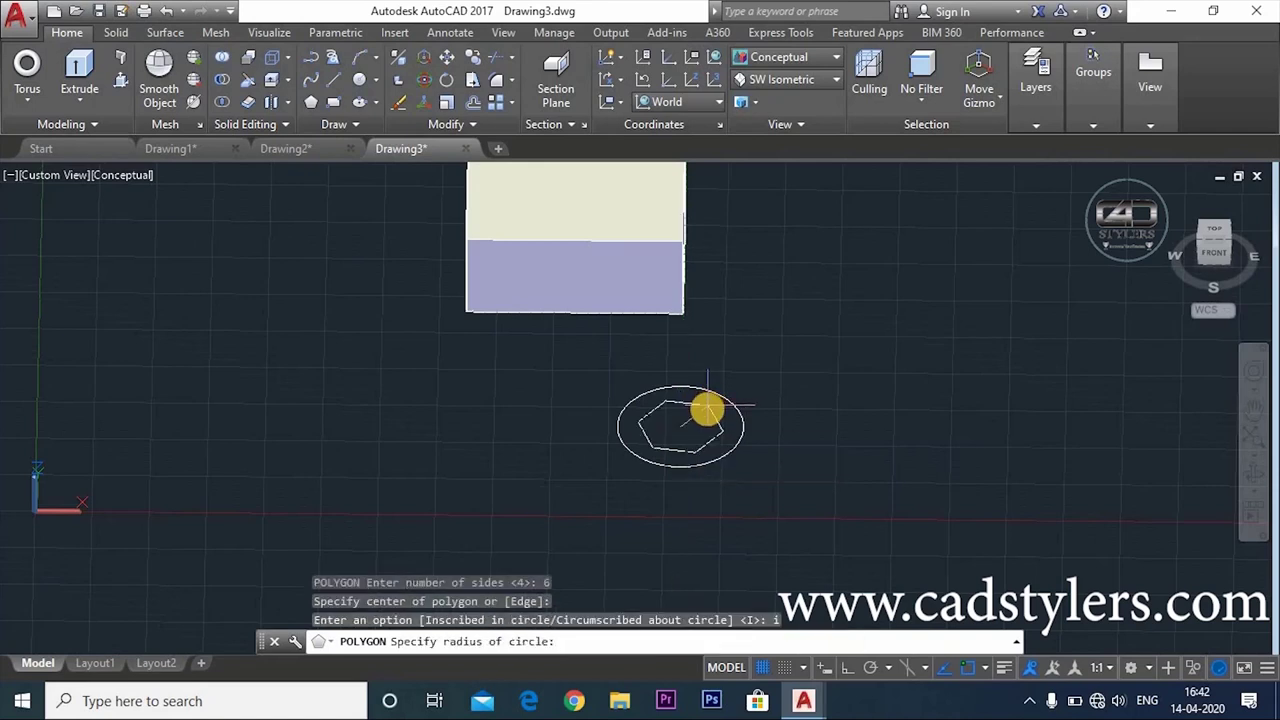
{"action": "left_click", "coordinate": [712, 403]}
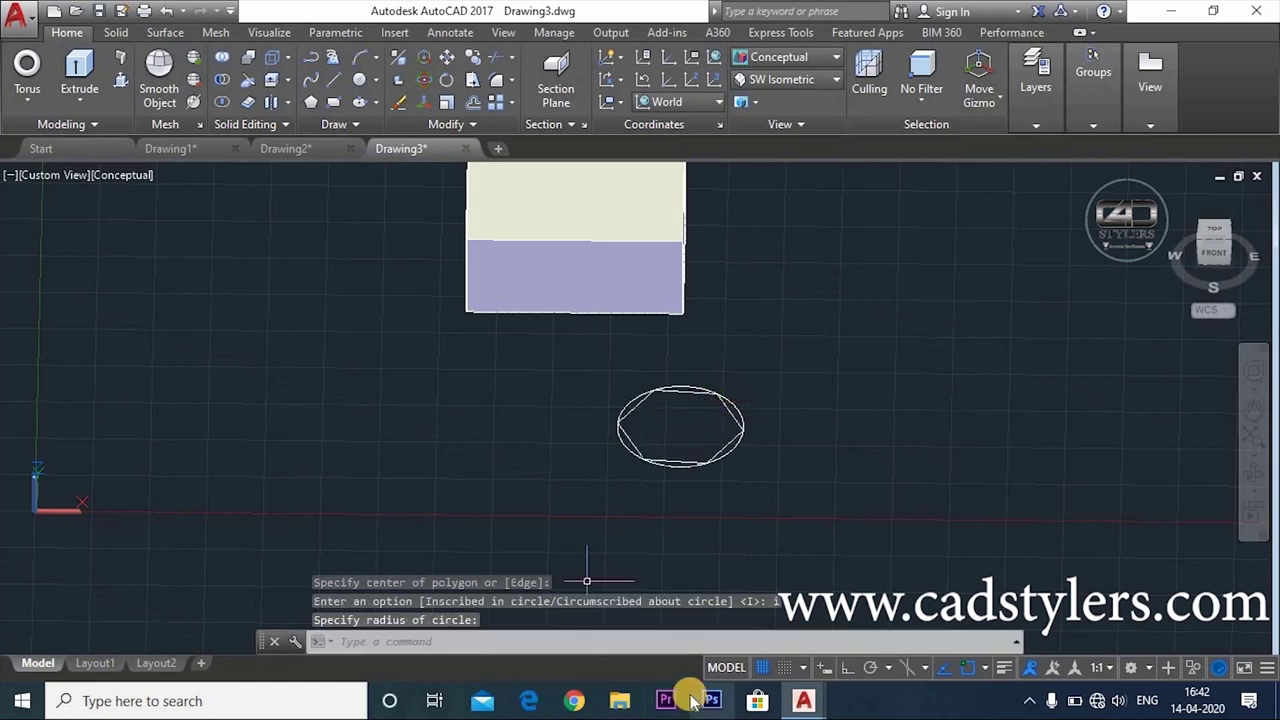
{"action": "key", "text": "ctrl+z"}
Redraw the six-sided polygon, inscribed and centred on the circle's centre.
{"action": "type", "text": "pol"}
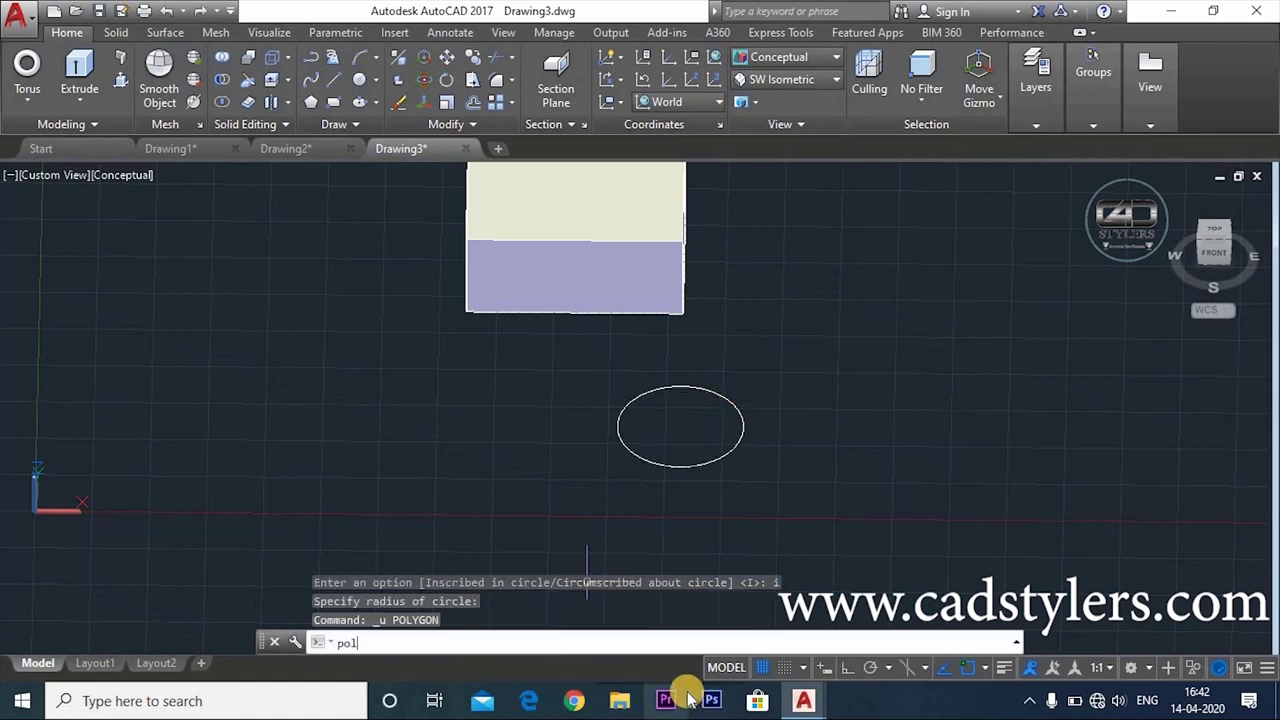
{"action": "key", "text": "Return"}
{"action": "middle_click_drag", "start_coordinate": [771, 440], "coordinate": [777, 515], "text": "shift"}
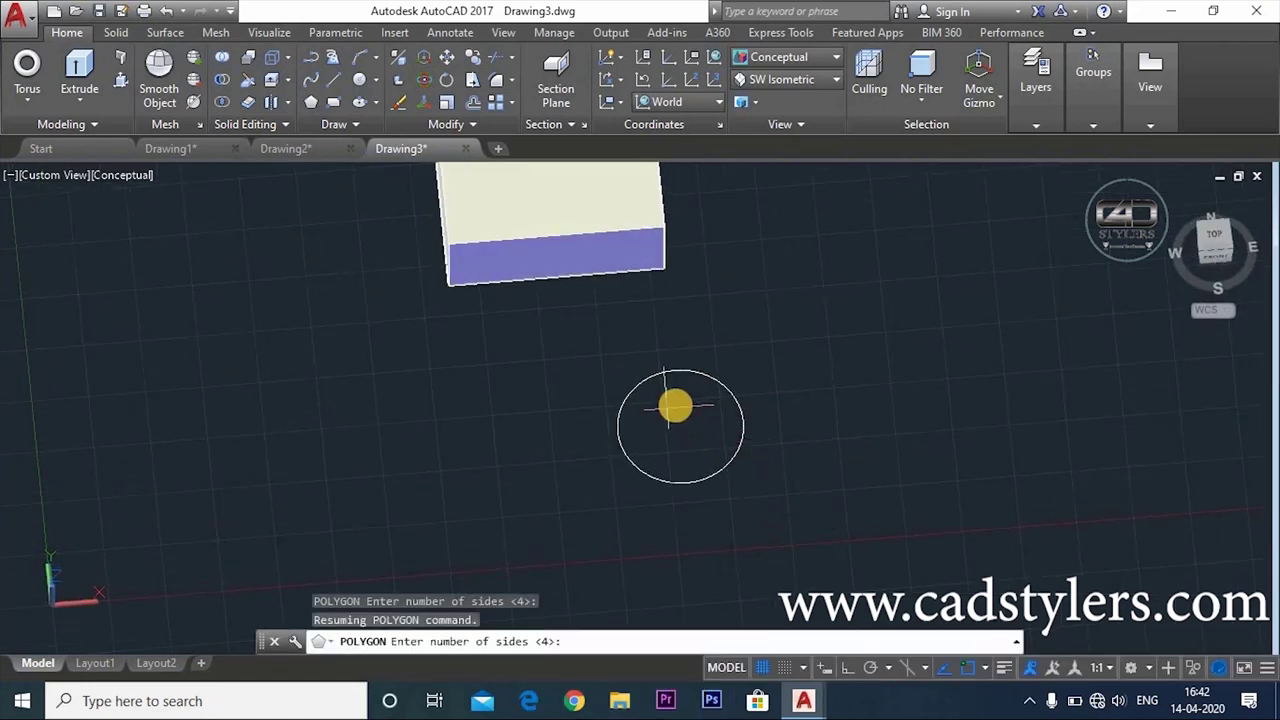
{"action": "type", "text": "6"}
{"action": "key", "text": "Return"}
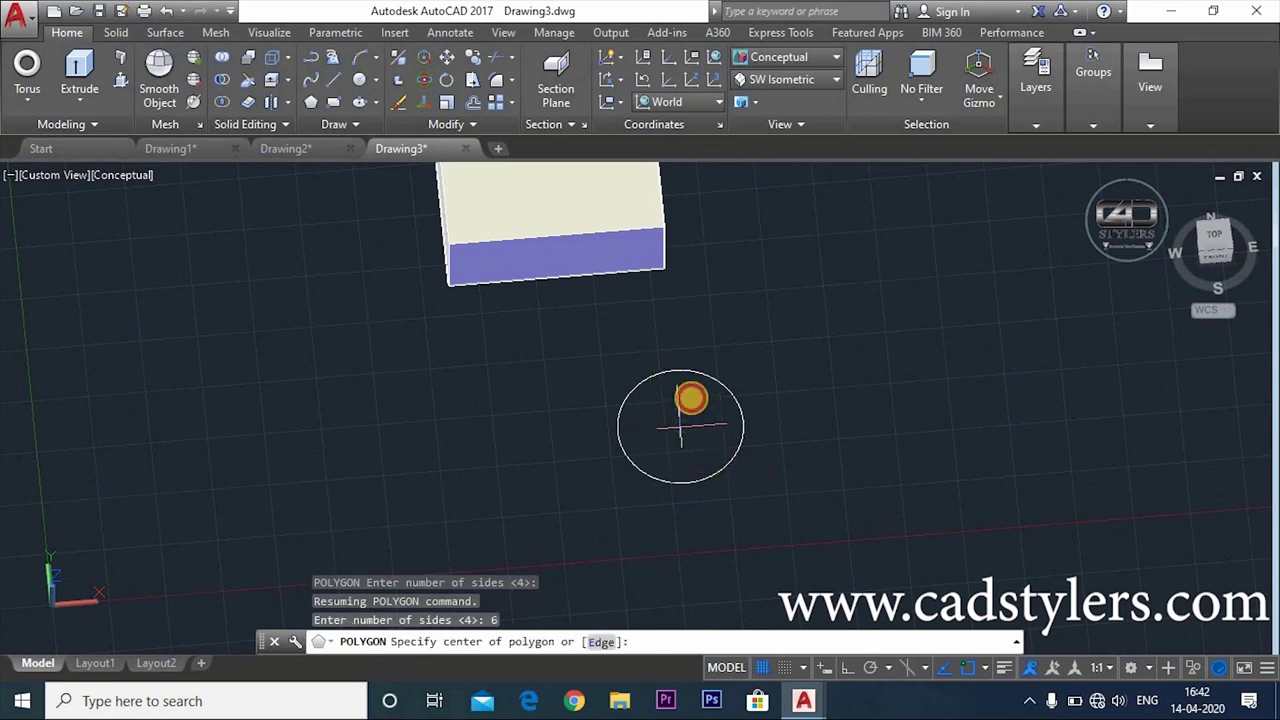
{"action": "left_click", "coordinate": [690, 398]}
{"action": "type", "text": "i"}
{"action": "key", "text": "Return"}
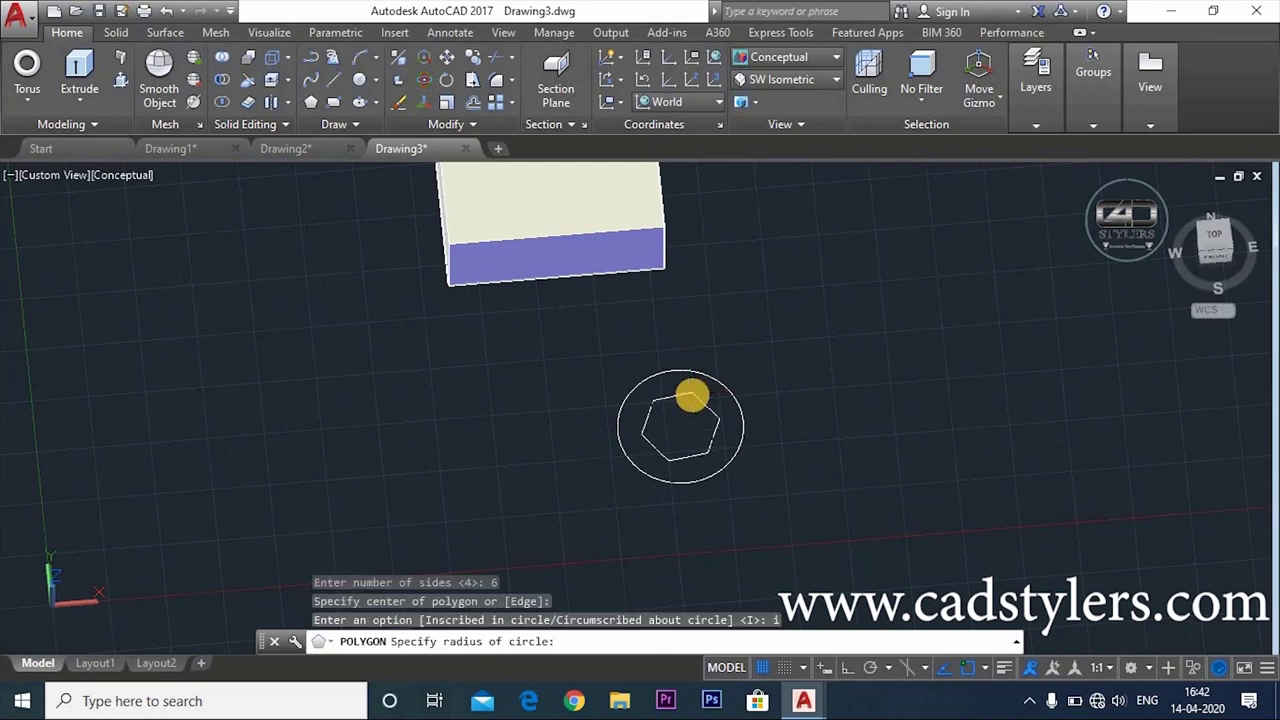
{"action": "left_click", "coordinate": [696, 390]}
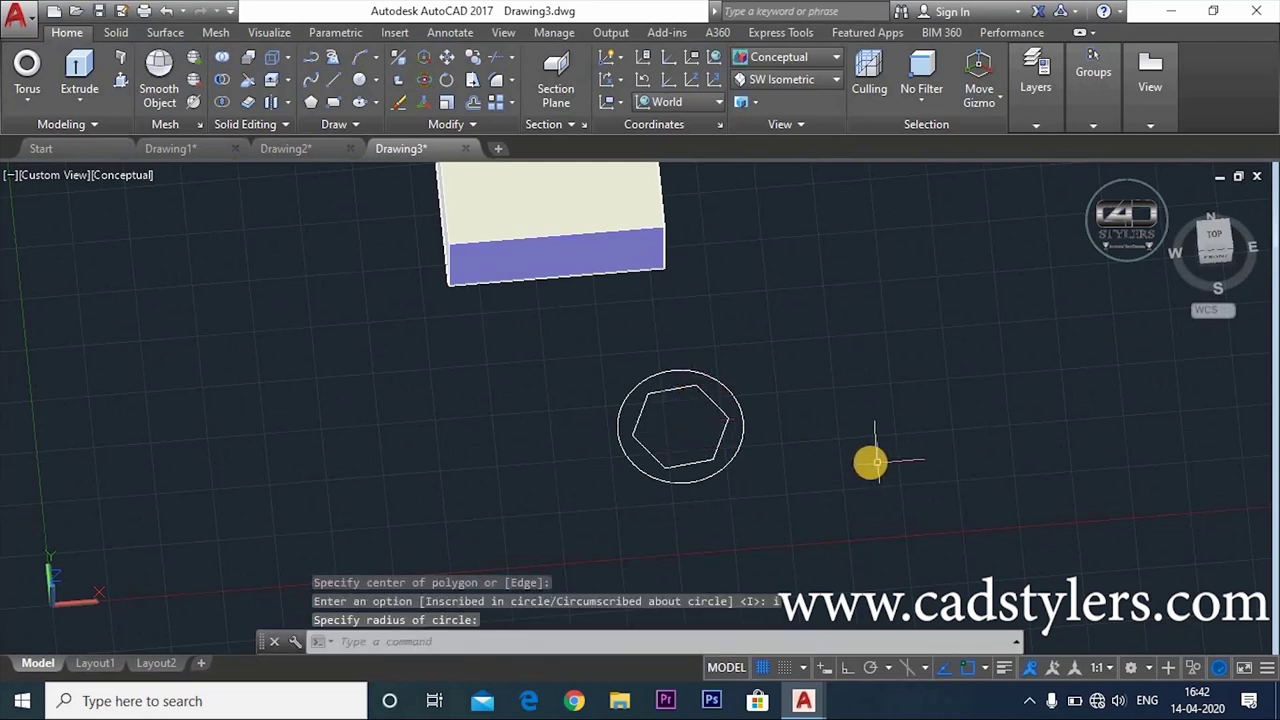
{"action": "key", "text": "Escape"}
{"action": "middle_click_drag", "start_coordinate": [854, 482], "coordinate": [828, 380], "text": "shift"}
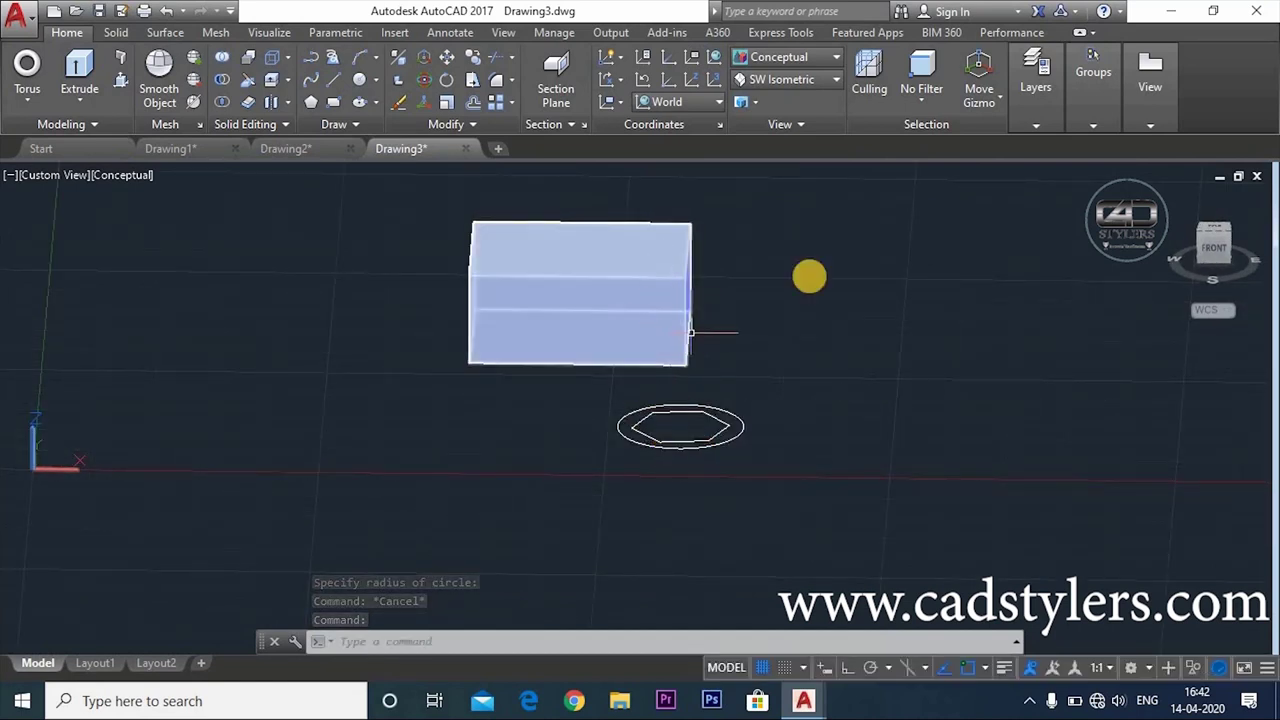
View the model from the Front and align the UCS with the view.
{"action": "left_click", "coordinate": [1212, 257]}
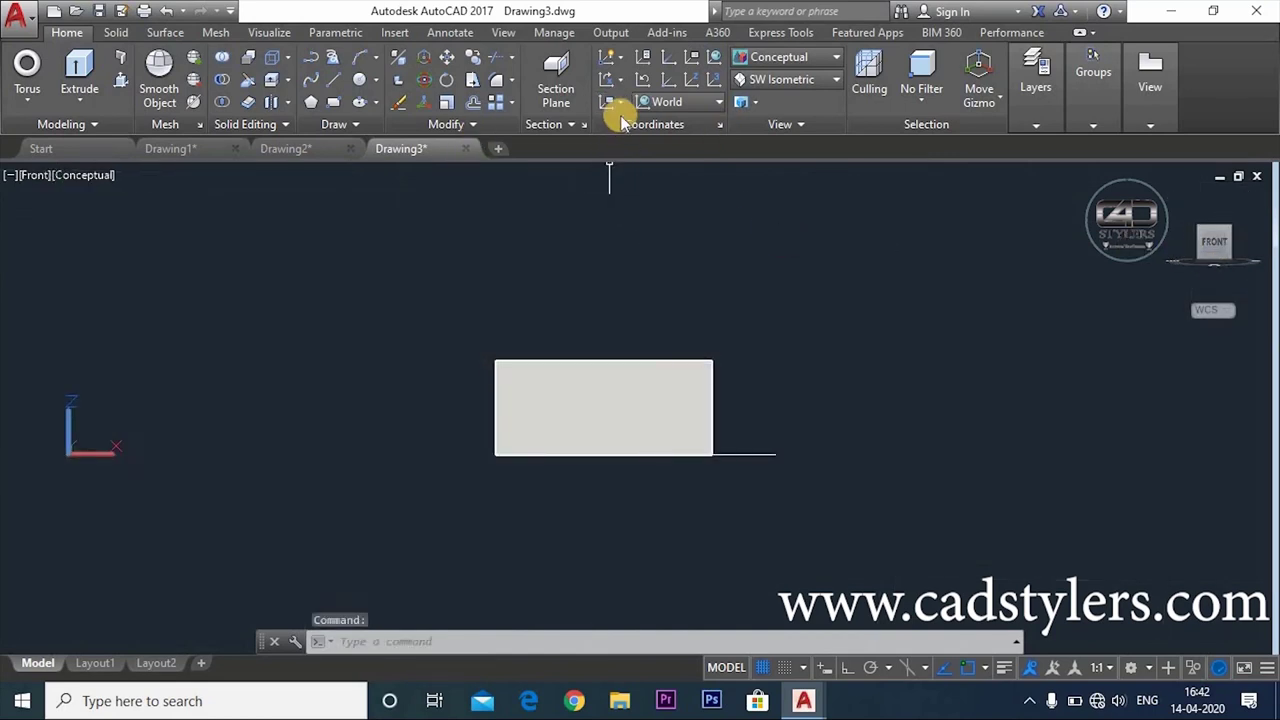
{"action": "left_click", "coordinate": [612, 106]}
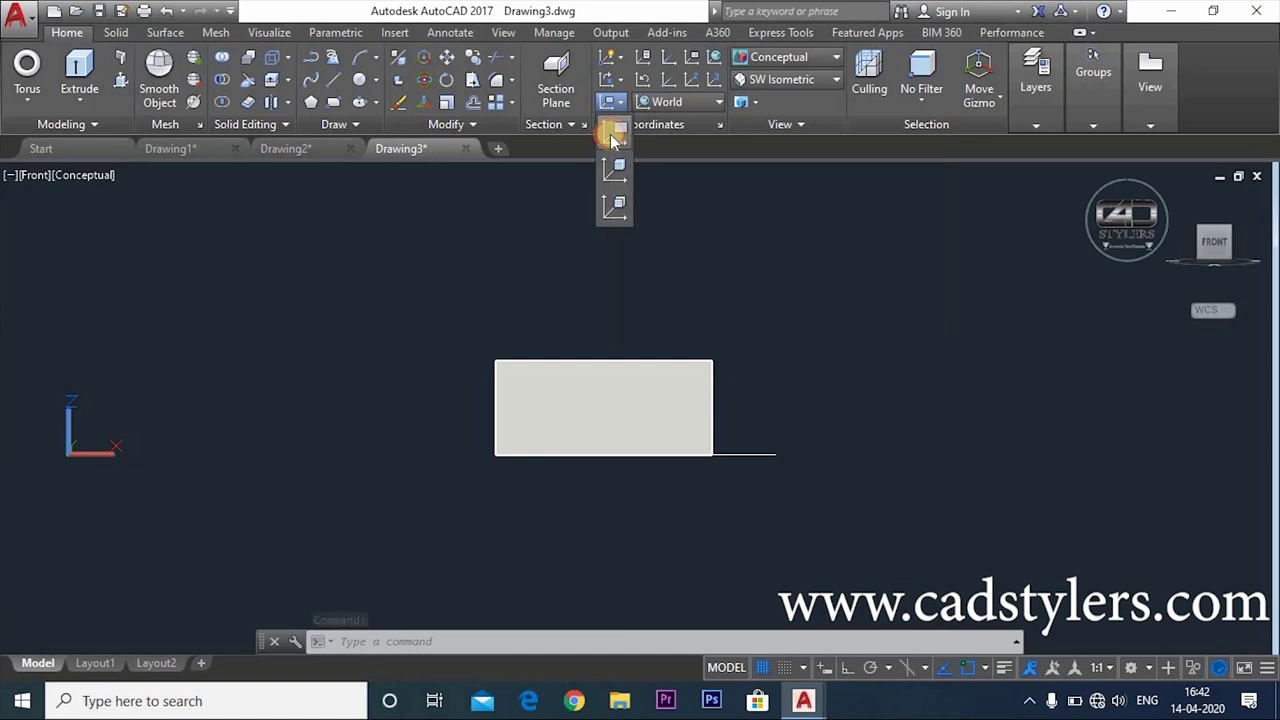
{"action": "left_click", "coordinate": [614, 134]}
{"action": "middle_click_drag", "start_coordinate": [790, 500], "coordinate": [826, 474], "text": "shift"}
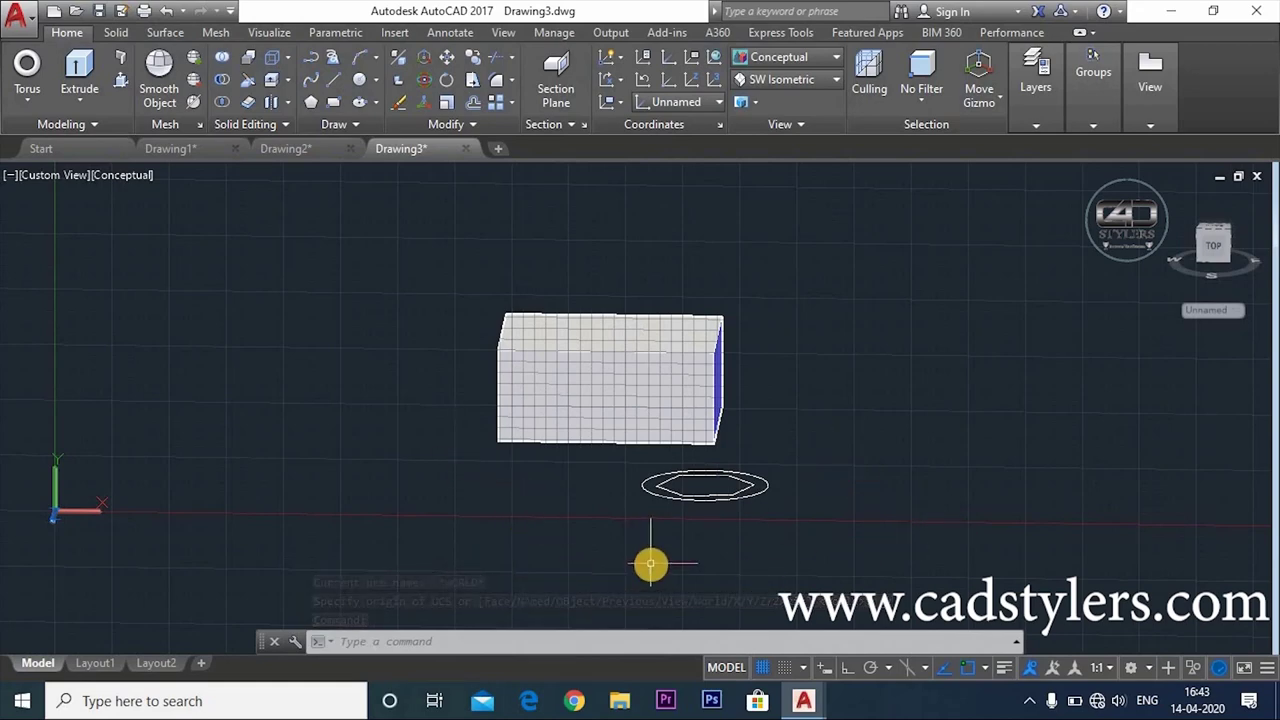
{"action": "mouse_move", "coordinate": [650, 565]}
{"action": "middle_mouse_down", "text": "shift"}
{"action": "mouse_move", "coordinate": [668, 520]}
{"action": "mouse_move", "coordinate": [694, 518]}
{"action": "middle_mouse_up", "text": "shift"}
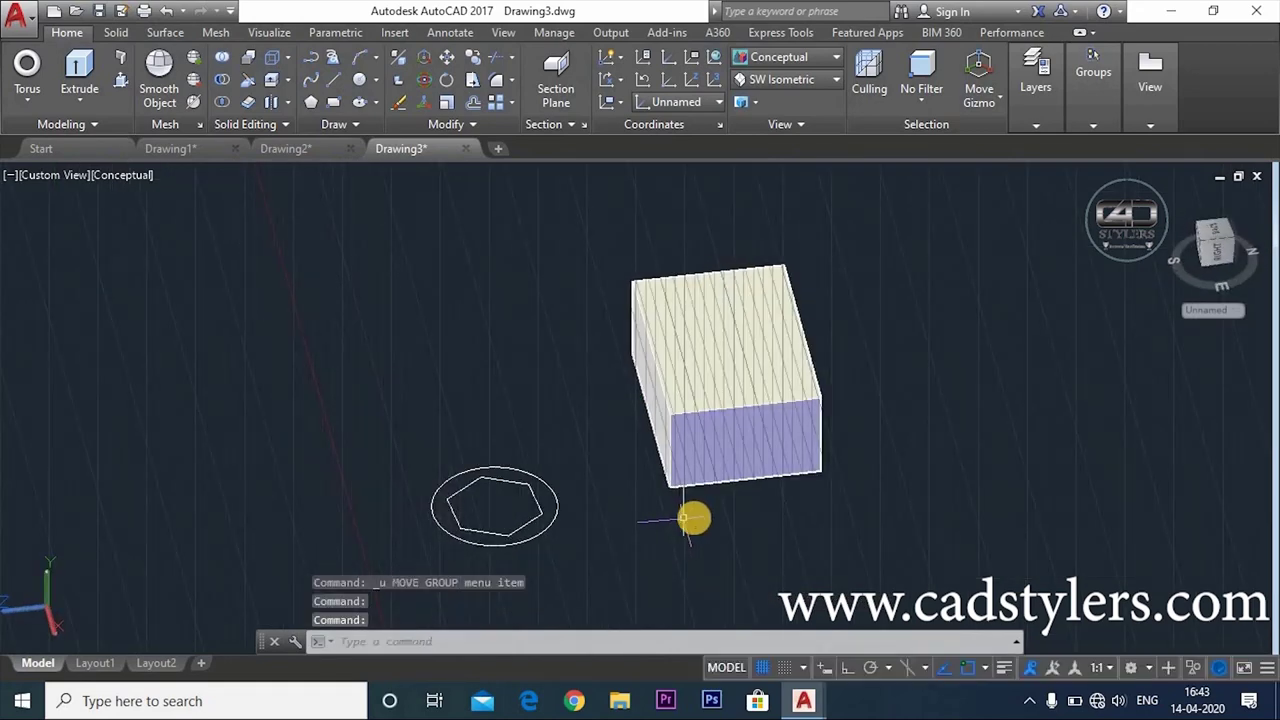
Move the hexagon from its centre straight up above the circle with Ortho on.
{"action": "type", "text": "m"}
{"action": "key", "text": "Return"}
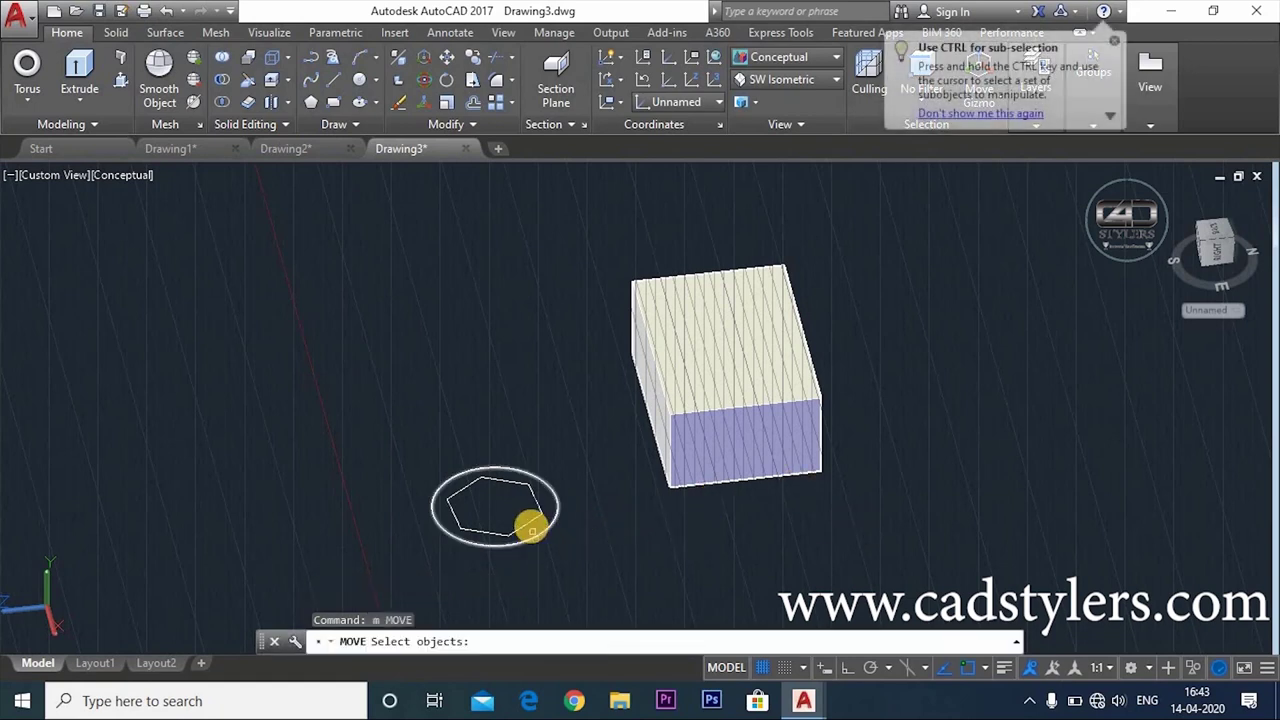
{"action": "left_click", "coordinate": [528, 522]}
{"action": "key", "text": "Return"}
{"action": "left_click", "coordinate": [495, 508]}
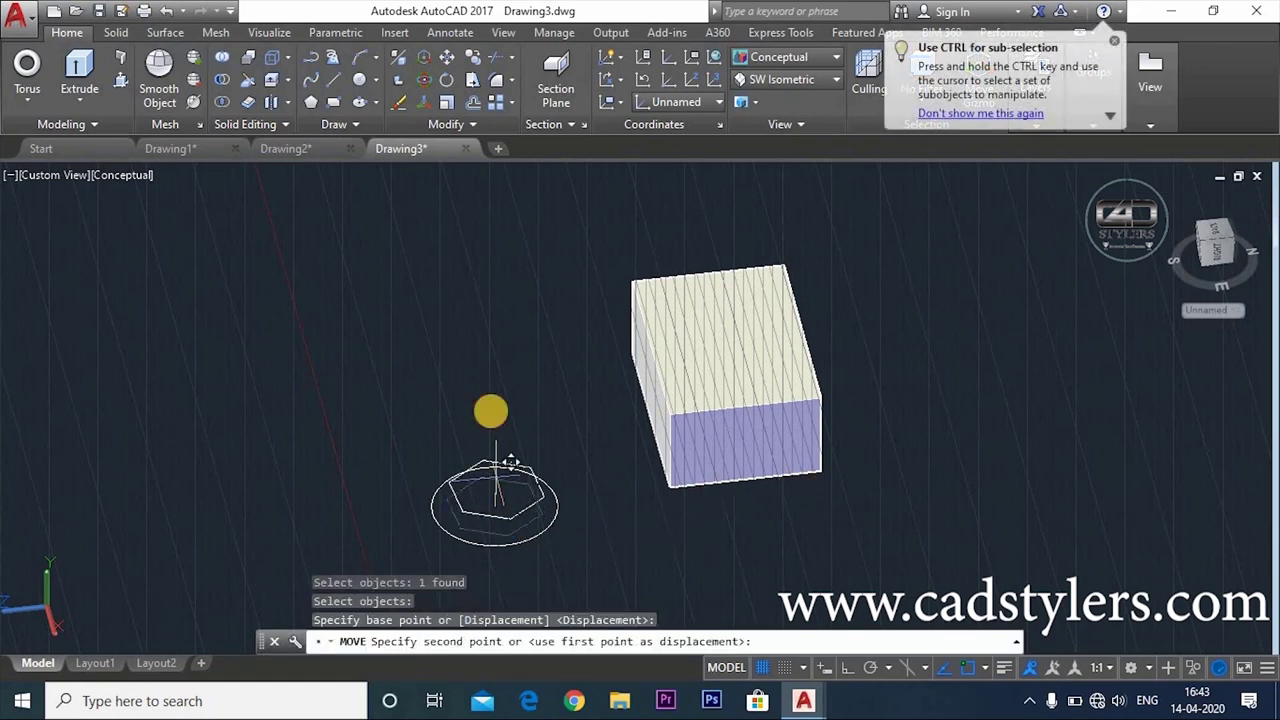
{"action": "left_click", "coordinate": [845, 669]}
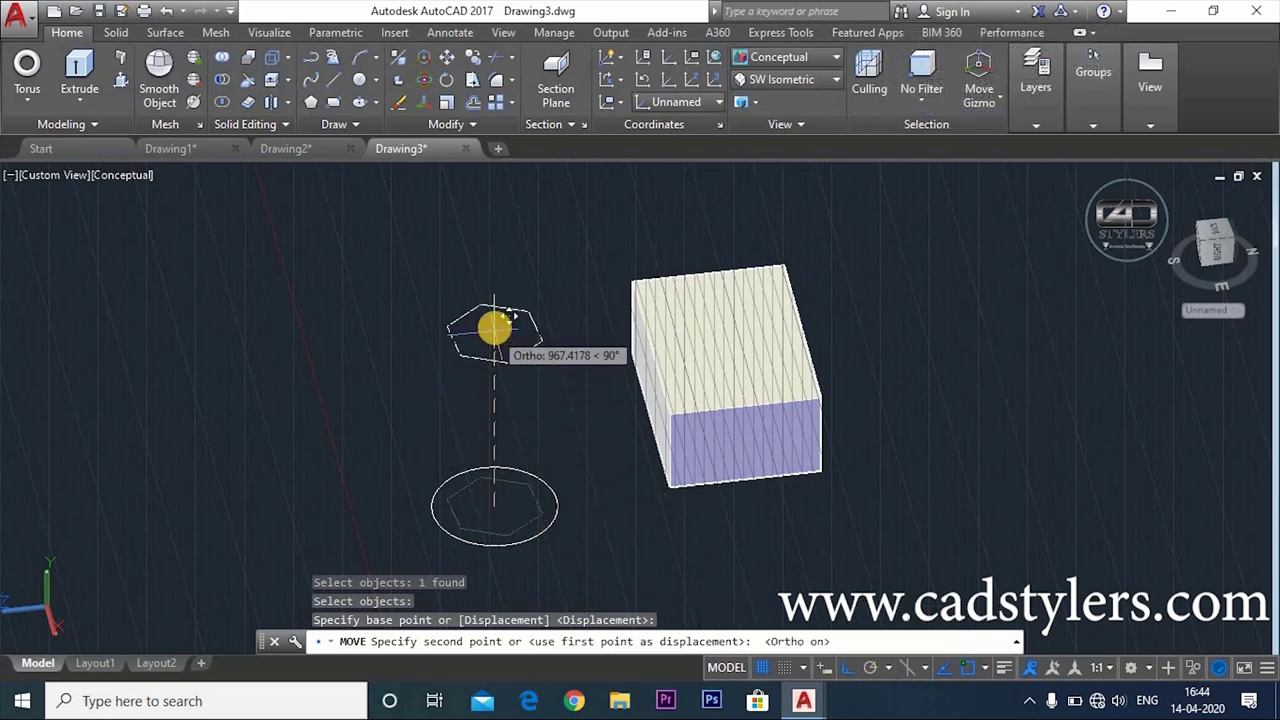
{"action": "left_click", "coordinate": [494, 328]}
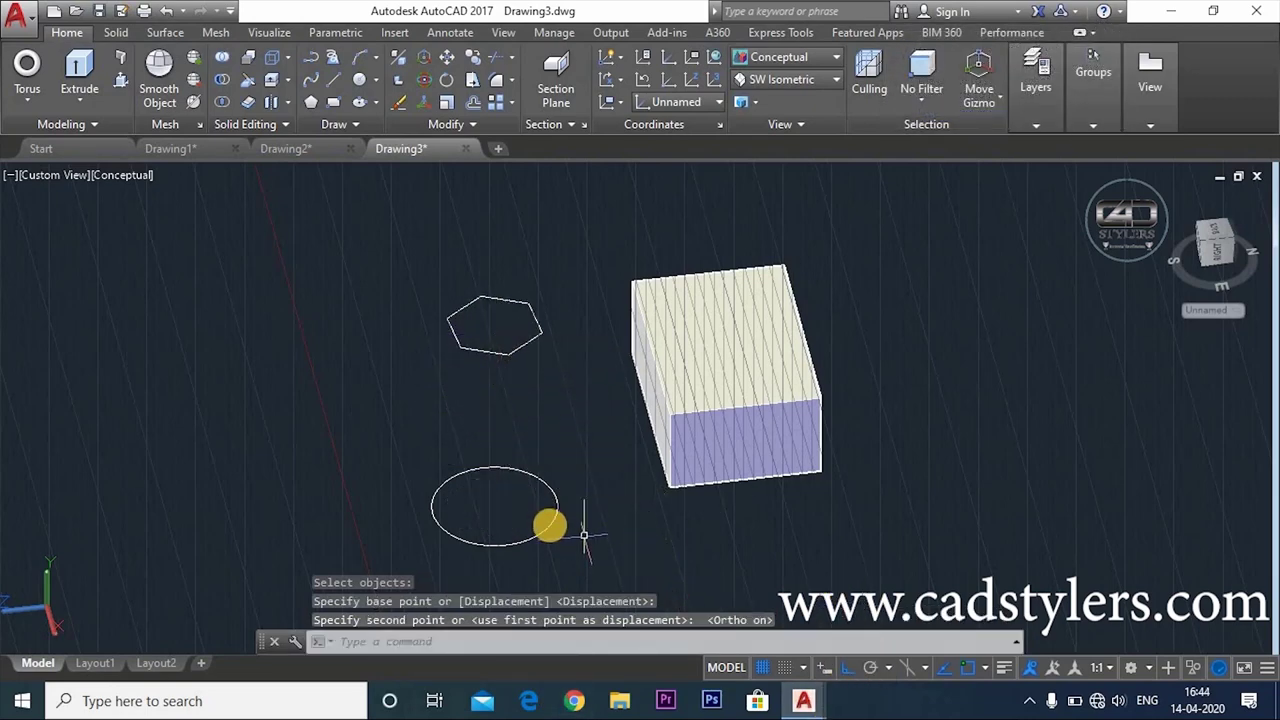
{"action": "mouse_move", "coordinate": [583, 537]}
{"action": "middle_mouse_down", "text": "shift"}
{"action": "mouse_move", "coordinate": [816, 442]}
{"action": "mouse_move", "coordinate": [767, 494]}
{"action": "middle_mouse_up", "text": "shift"}
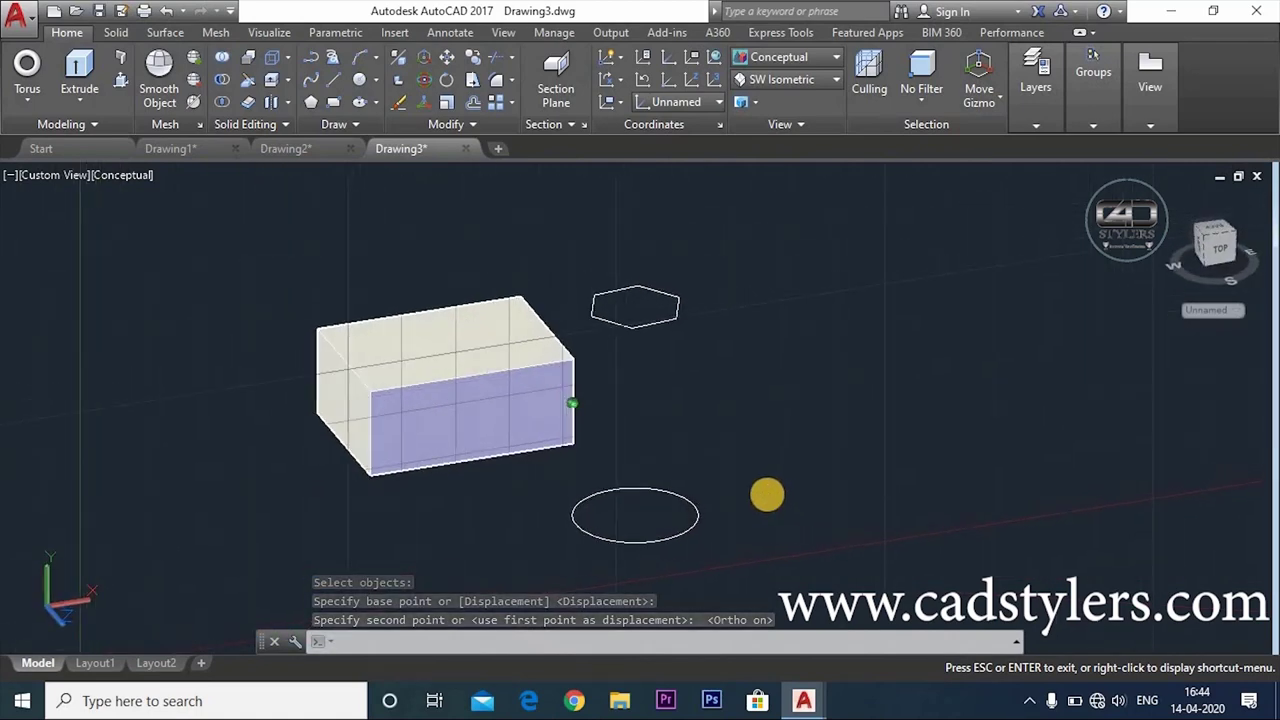
{"action": "key", "text": "Escape"}
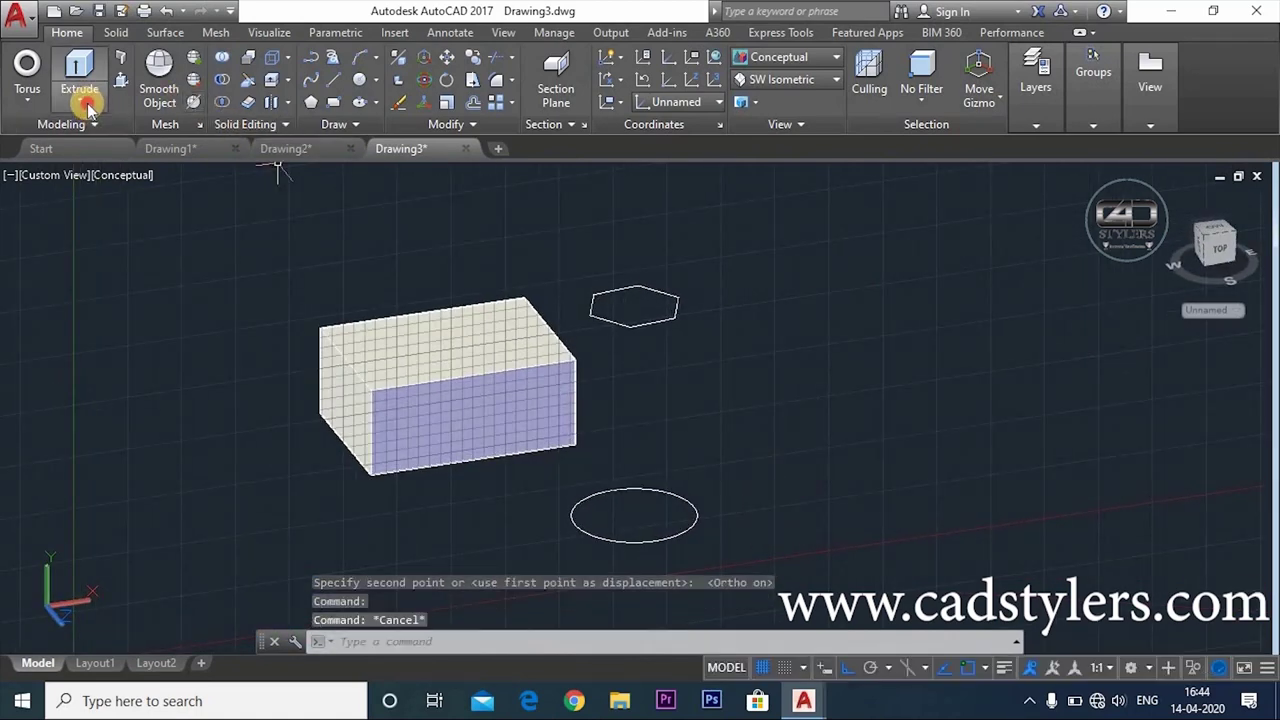
Loft a solid from the circle up to the hexagon, cross sections only, and turn the grid off.
{"action": "left_click", "coordinate": [88, 104]}
{"action": "left_click", "coordinate": [85, 175]}
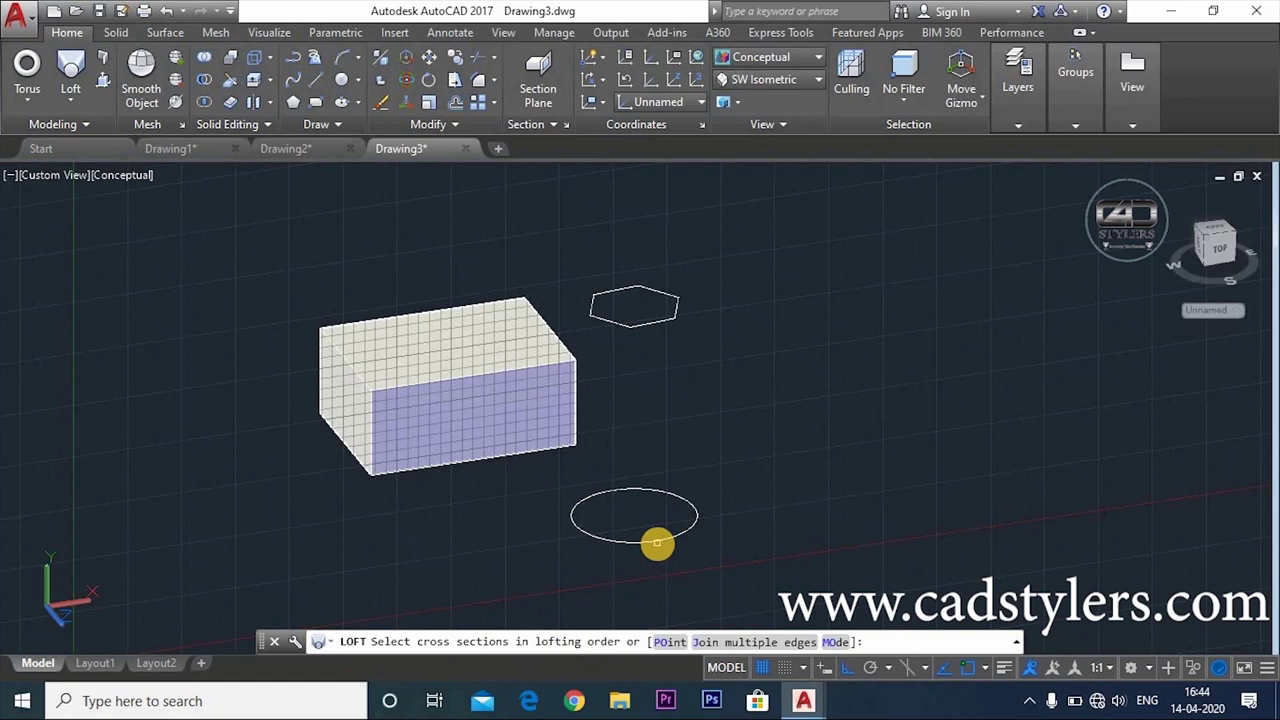
{"action": "left_click", "coordinate": [656, 542]}
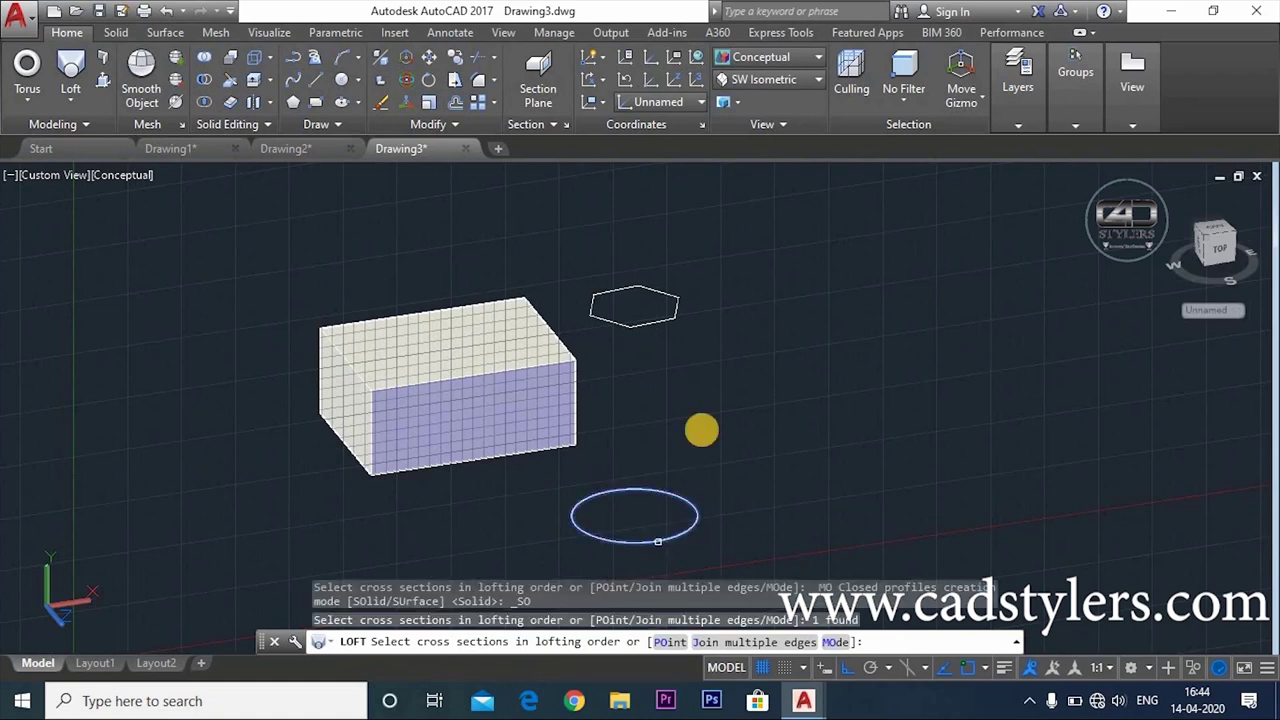
{"action": "left_click", "coordinate": [652, 320]}
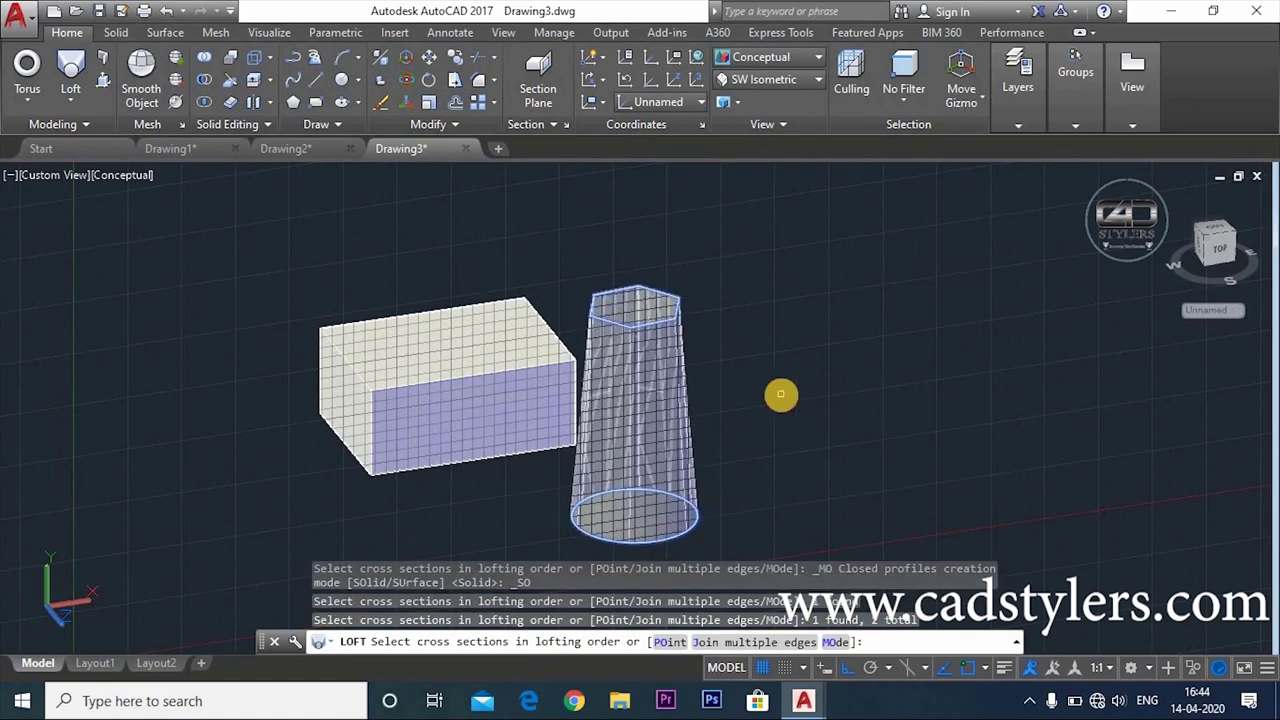
{"action": "key", "text": "Return"}
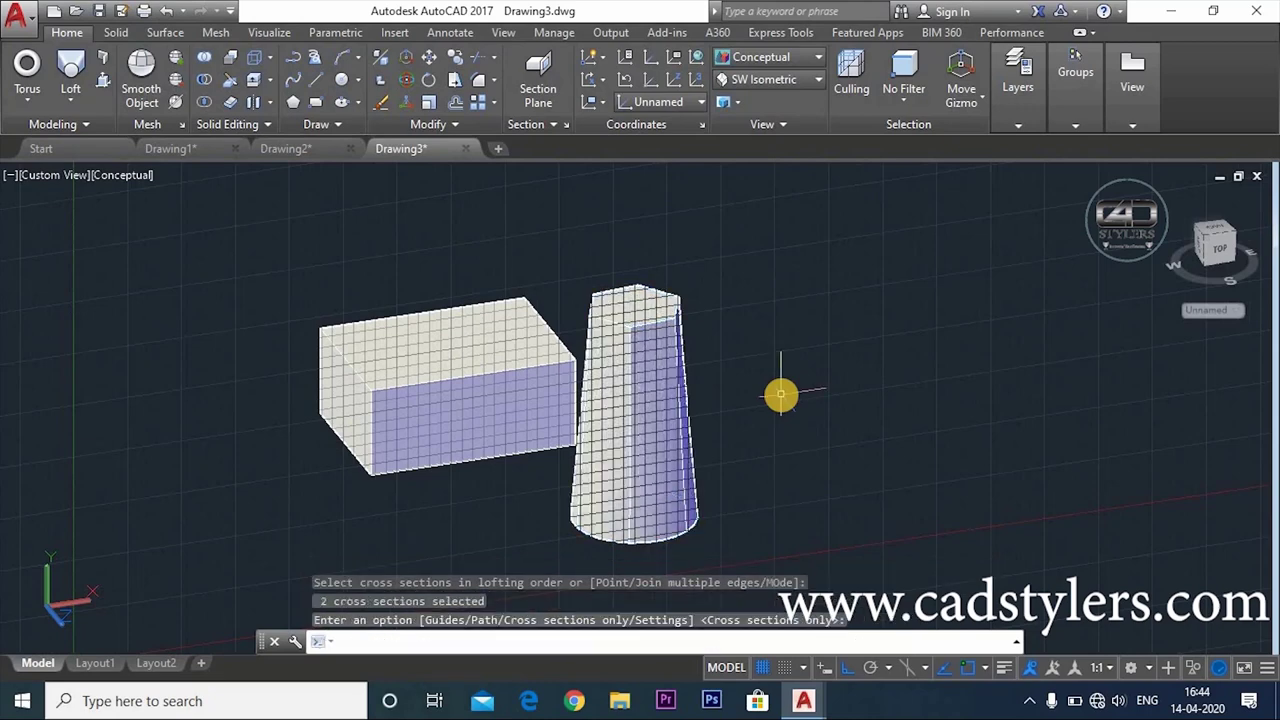
{"action": "key", "text": "Escape"}
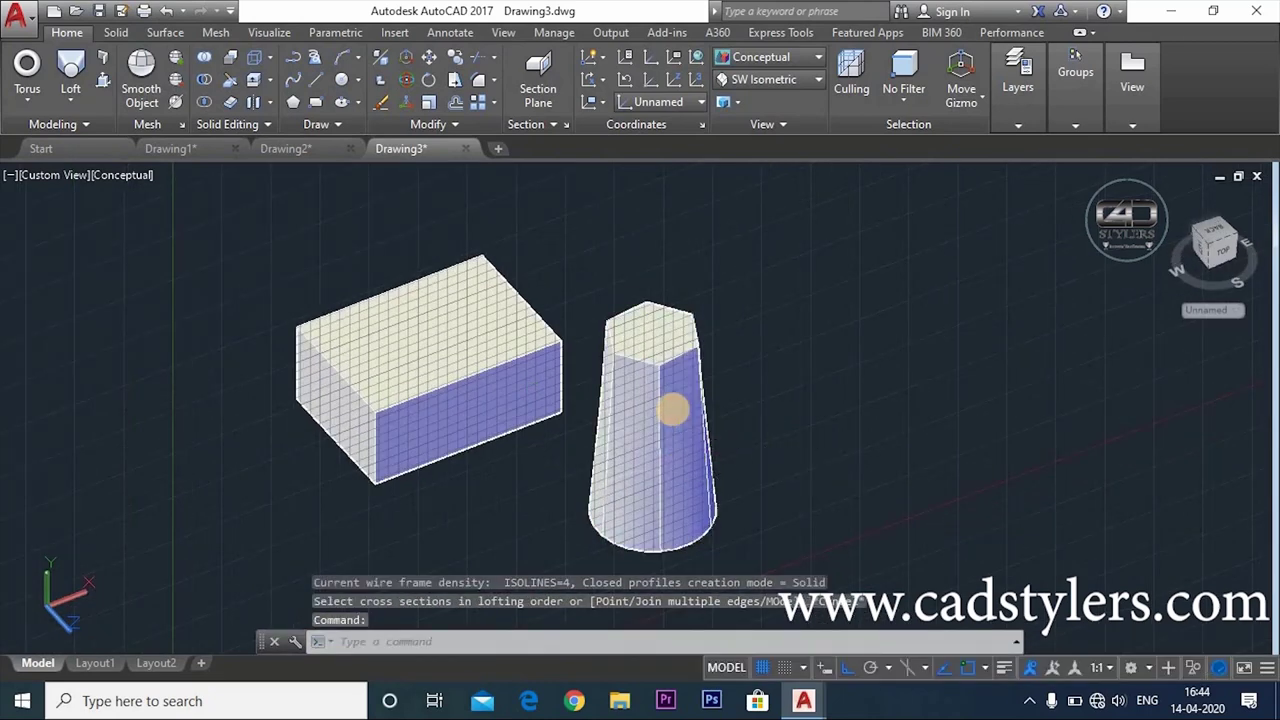
{"action": "left_click", "coordinate": [764, 667]}
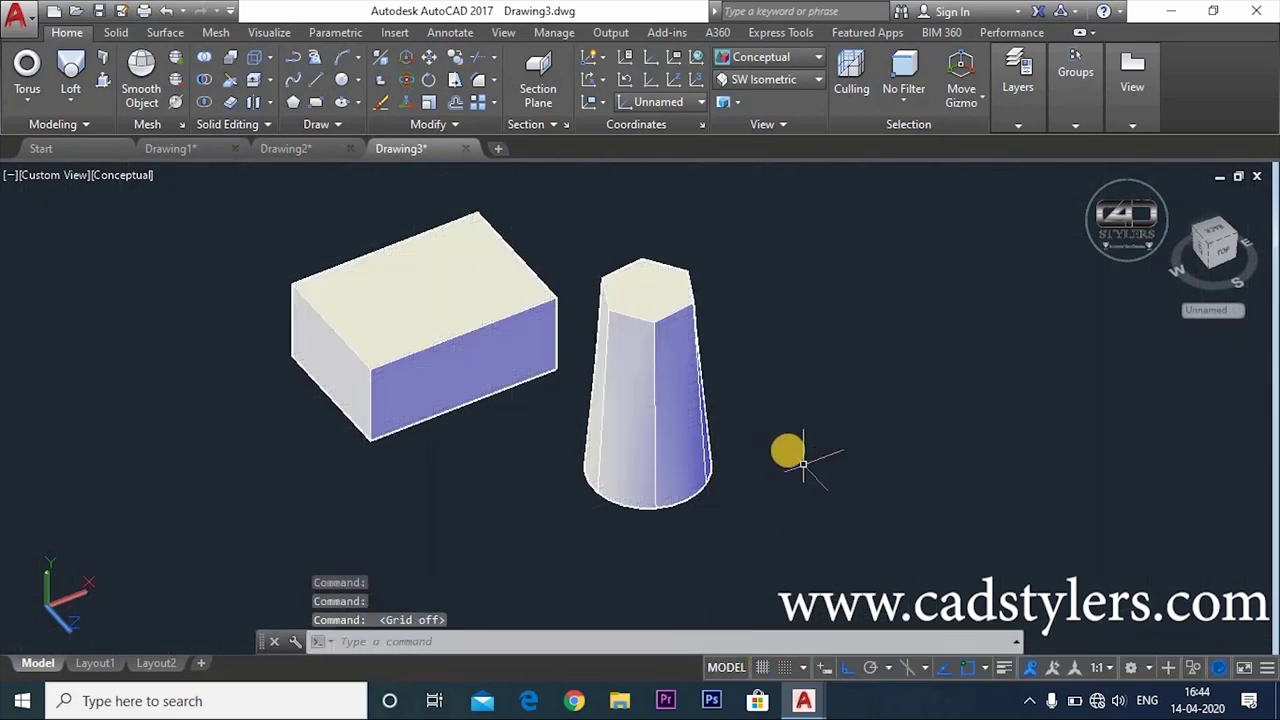
{"action": "mouse_move", "coordinate": [743, 434]}
{"action": "middle_mouse_down", "text": "shift"}
{"action": "mouse_move", "coordinate": [691, 463]}
{"action": "mouse_move", "coordinate": [700, 423]}
{"action": "mouse_move", "coordinate": [700, 460]}
{"action": "mouse_move", "coordinate": [531, 440]}
{"action": "mouse_move", "coordinate": [540, 430]}
{"action": "middle_mouse_up", "text": "shift"}
Open the solid-creation list and start a circle, cancelling both.
{"action": "left_click", "coordinate": [70, 100]}
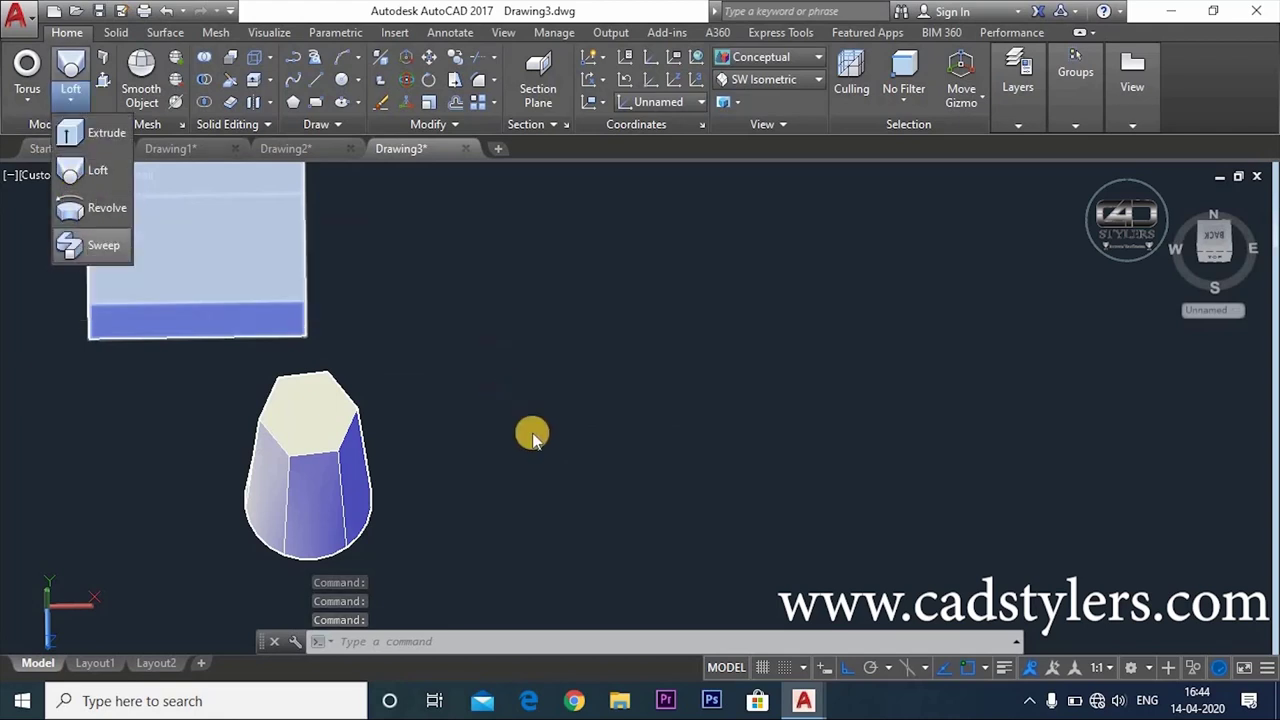
{"action": "left_click", "coordinate": [570, 391]}
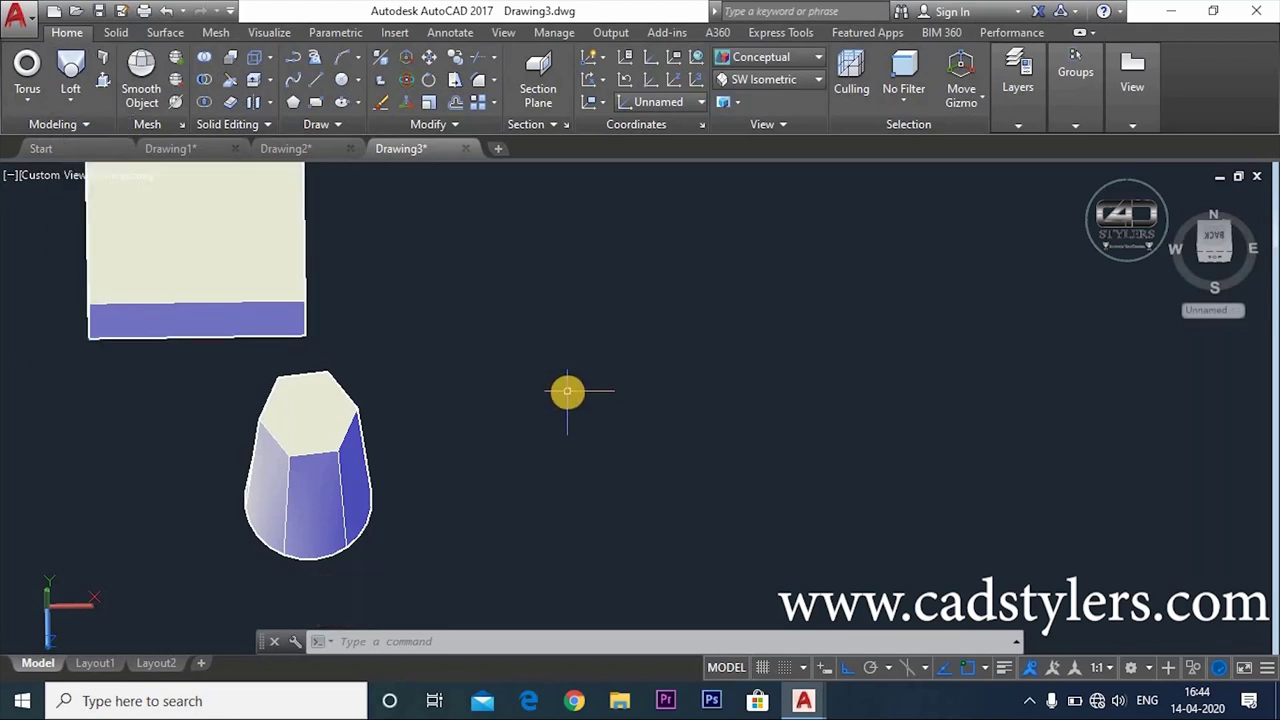
{"action": "type", "text": "c"}
{"action": "key", "text": "Return"}
{"action": "left_click", "coordinate": [474, 323]}
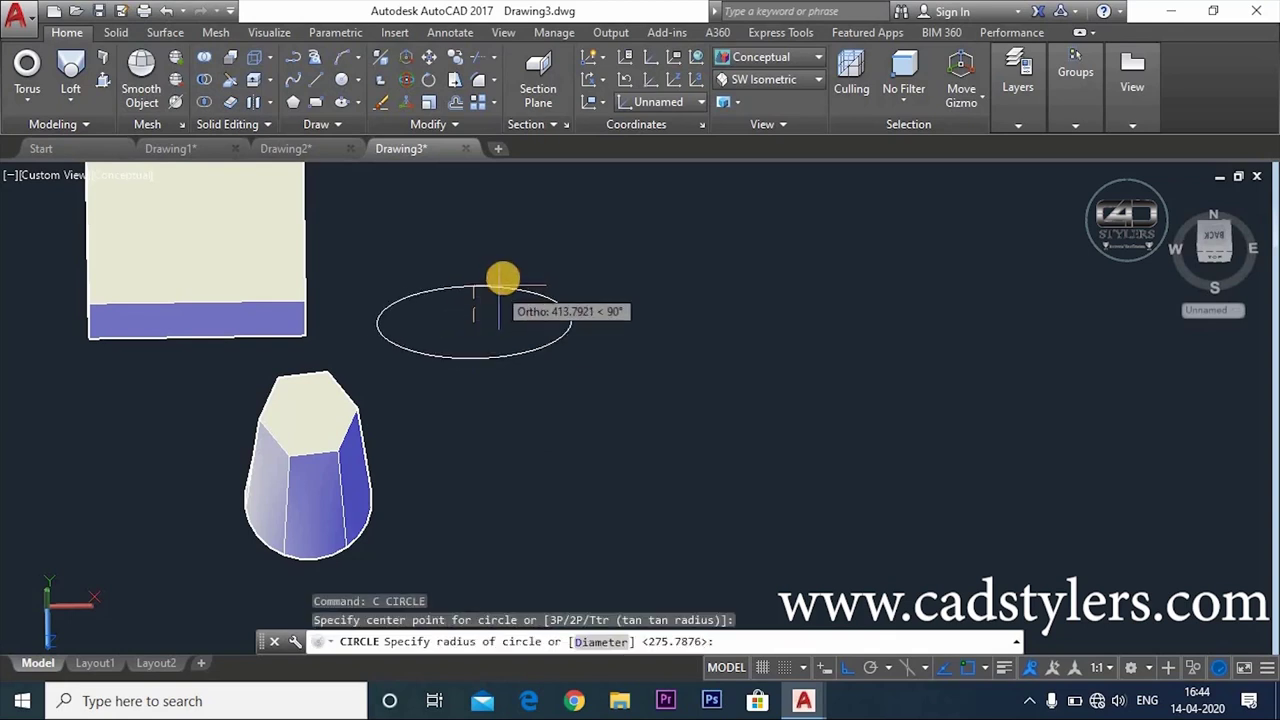
{"action": "key", "text": "Escape"}
Switch to the Top view and try aligning the UCS to it, undoing the change.
{"action": "mouse_move", "coordinate": [814, 414]}
{"action": "middle_mouse_down", "text": "shift"}
{"action": "mouse_move", "coordinate": [810, 382]}
{"action": "mouse_move", "coordinate": [817, 426]}
{"action": "middle_mouse_up", "text": "shift"}
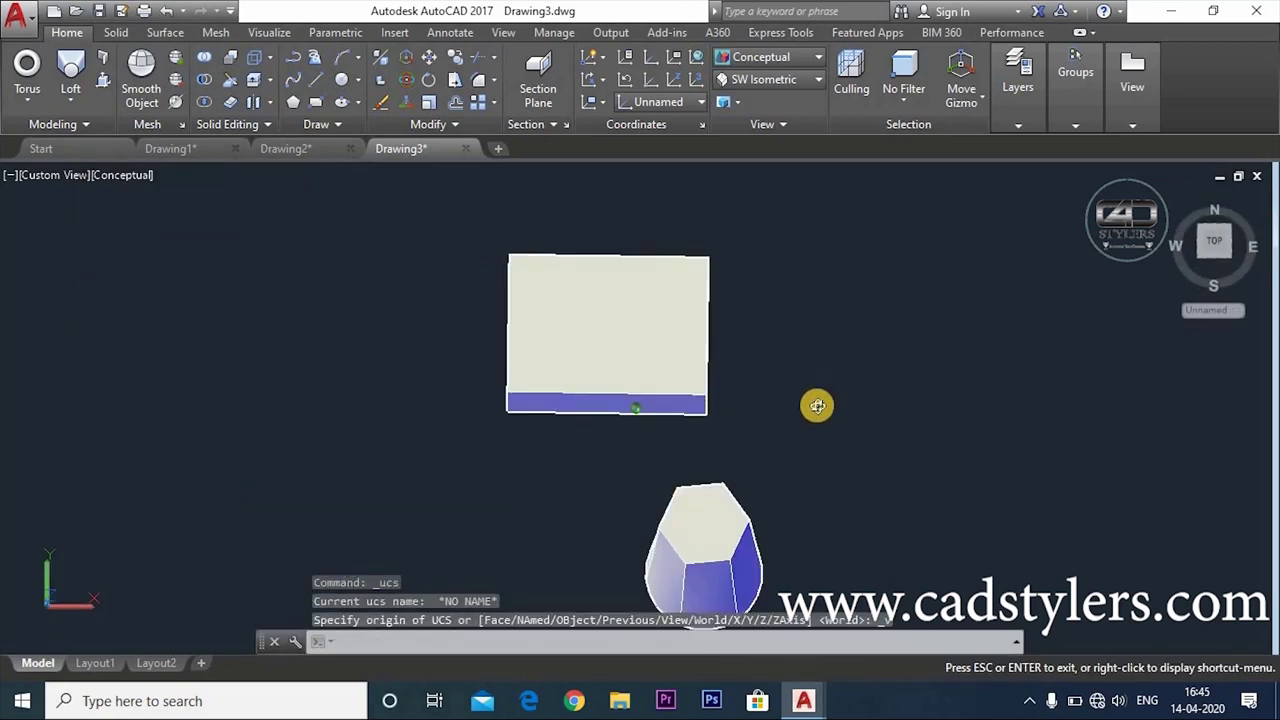
{"action": "left_click", "coordinate": [1213, 245]}
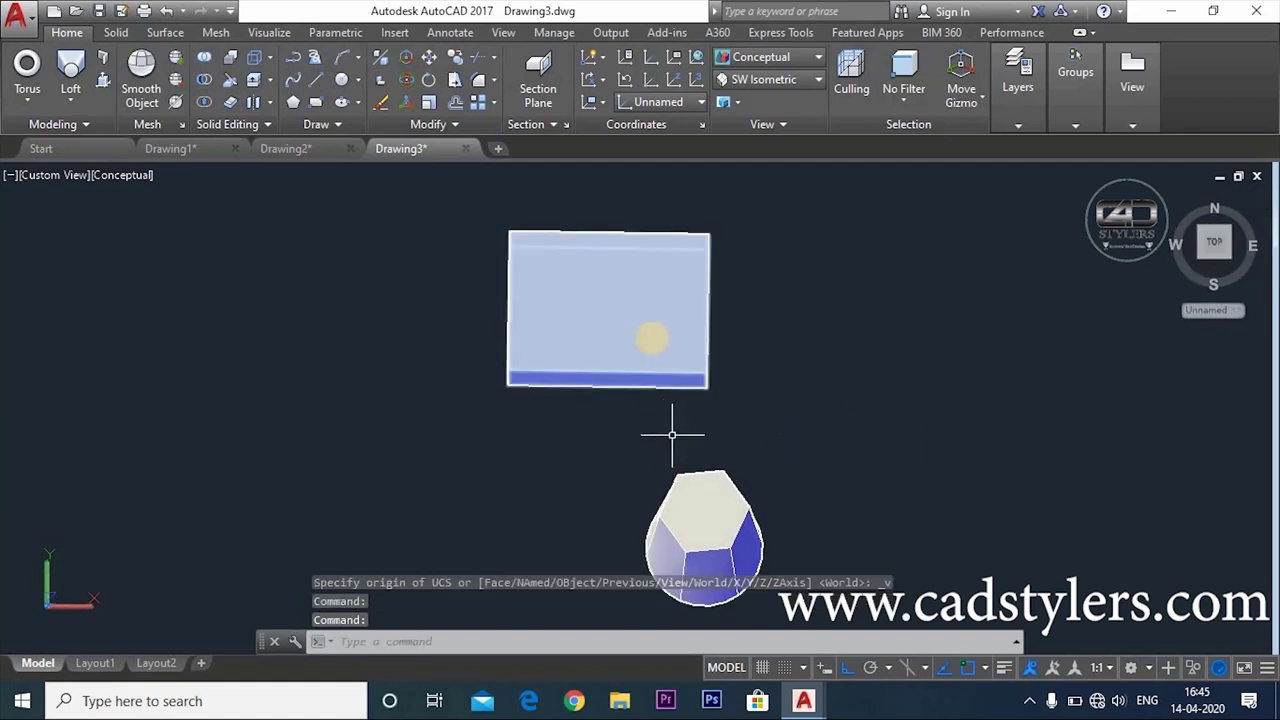
{"action": "left_click", "coordinate": [603, 104]}
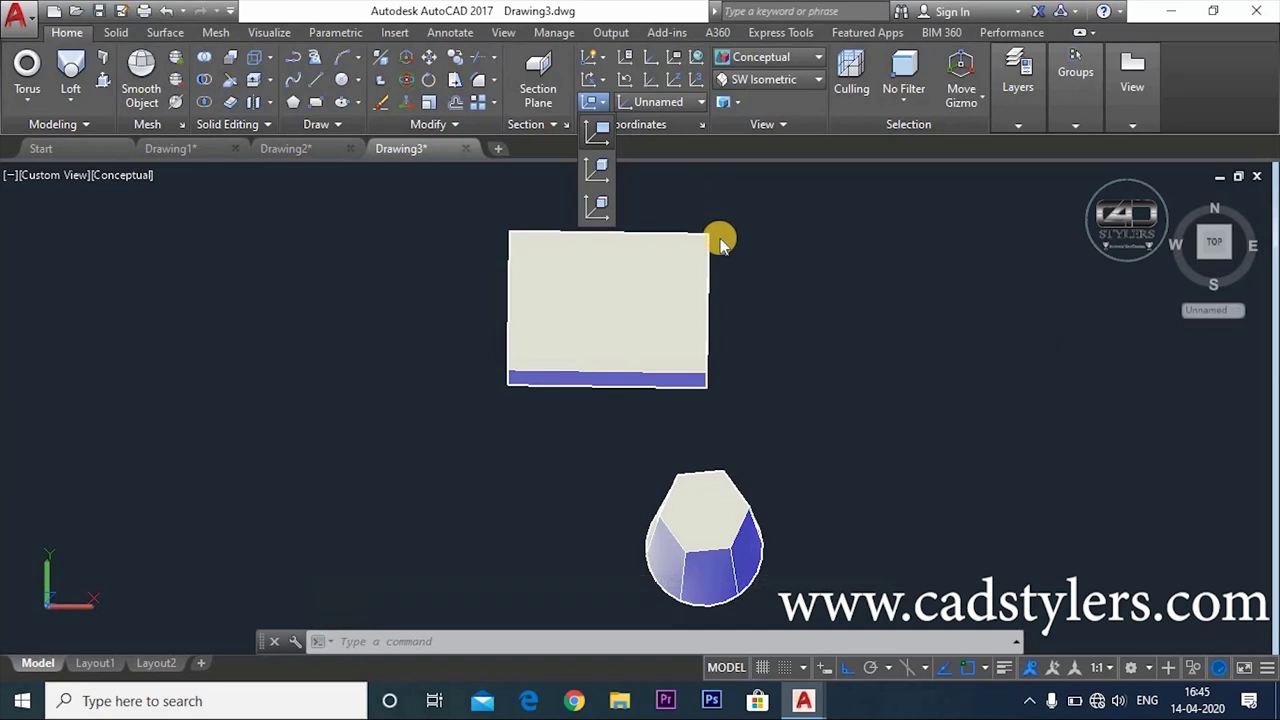
{"action": "key", "text": "ctrl+z"}
{"action": "key", "text": "ctrl+z"}
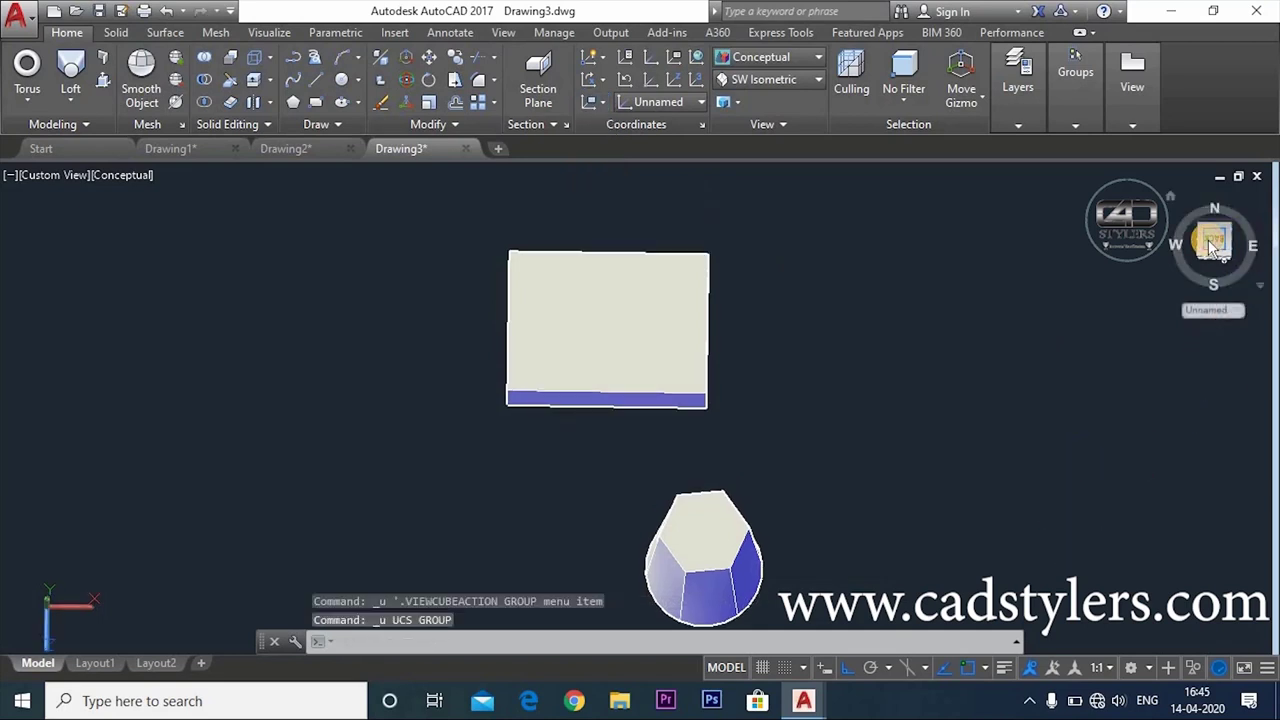
{"action": "left_click", "coordinate": [1213, 248]}
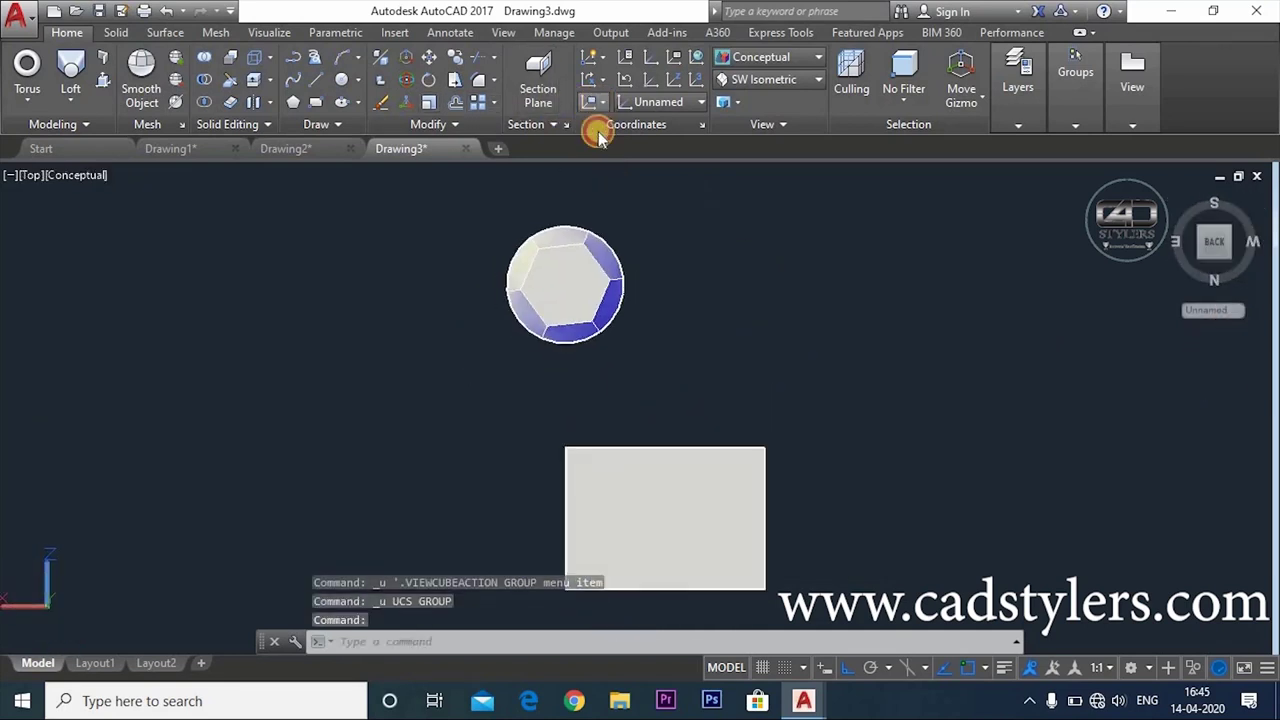
{"action": "left_click", "coordinate": [597, 130]}
{"action": "left_click", "coordinate": [597, 134]}
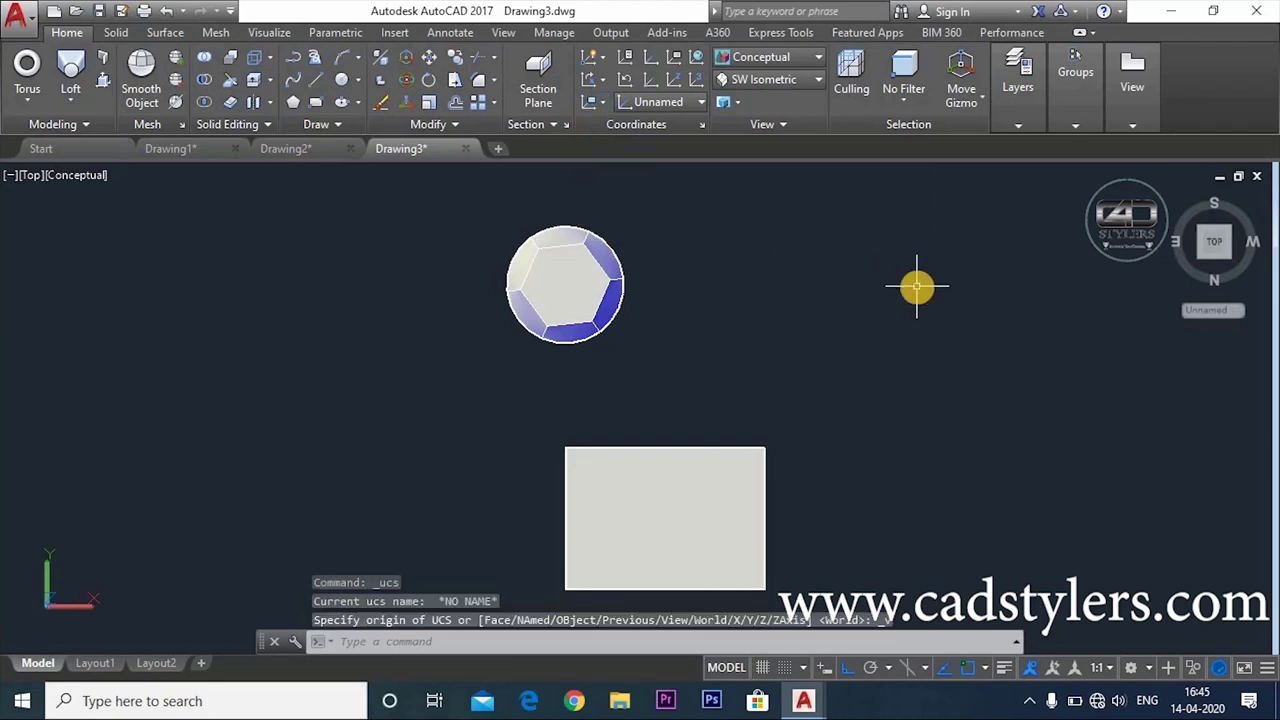
{"action": "key", "text": "ctrl+z"}
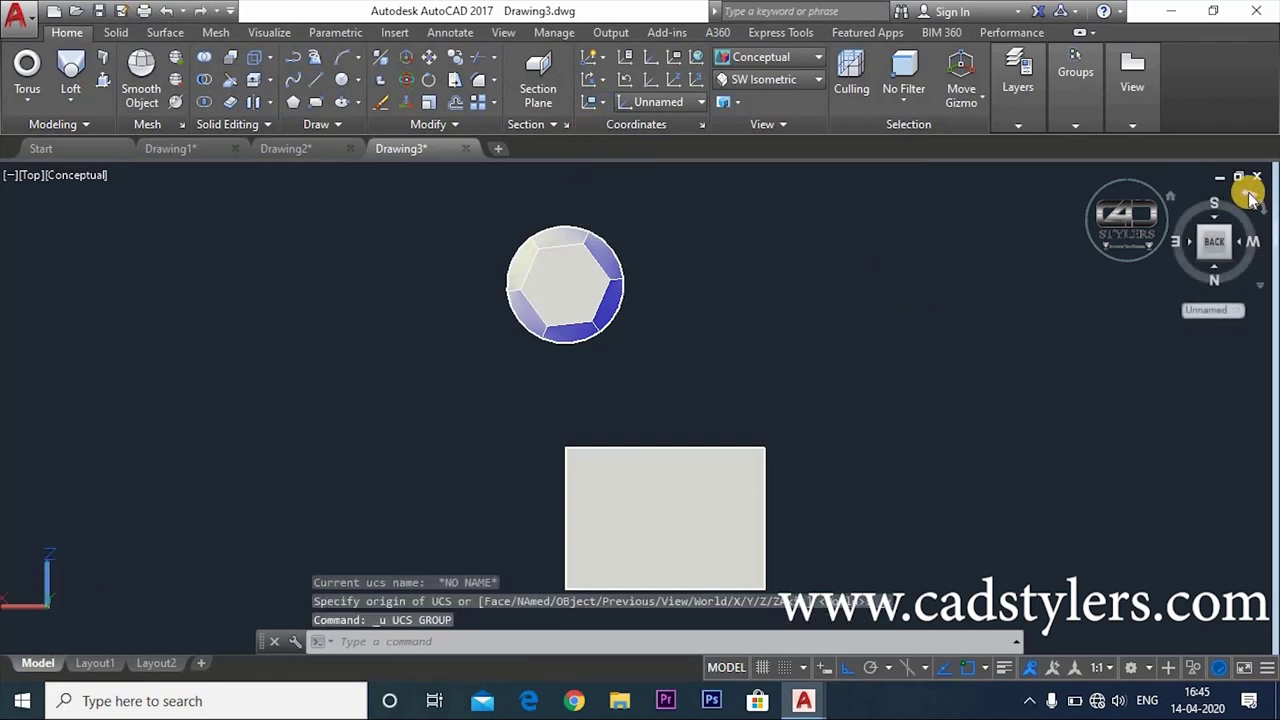
Rotate the top view around with the ViewCube arrows and pan the solids left.
{"action": "left_click", "coordinate": [1249, 197]}
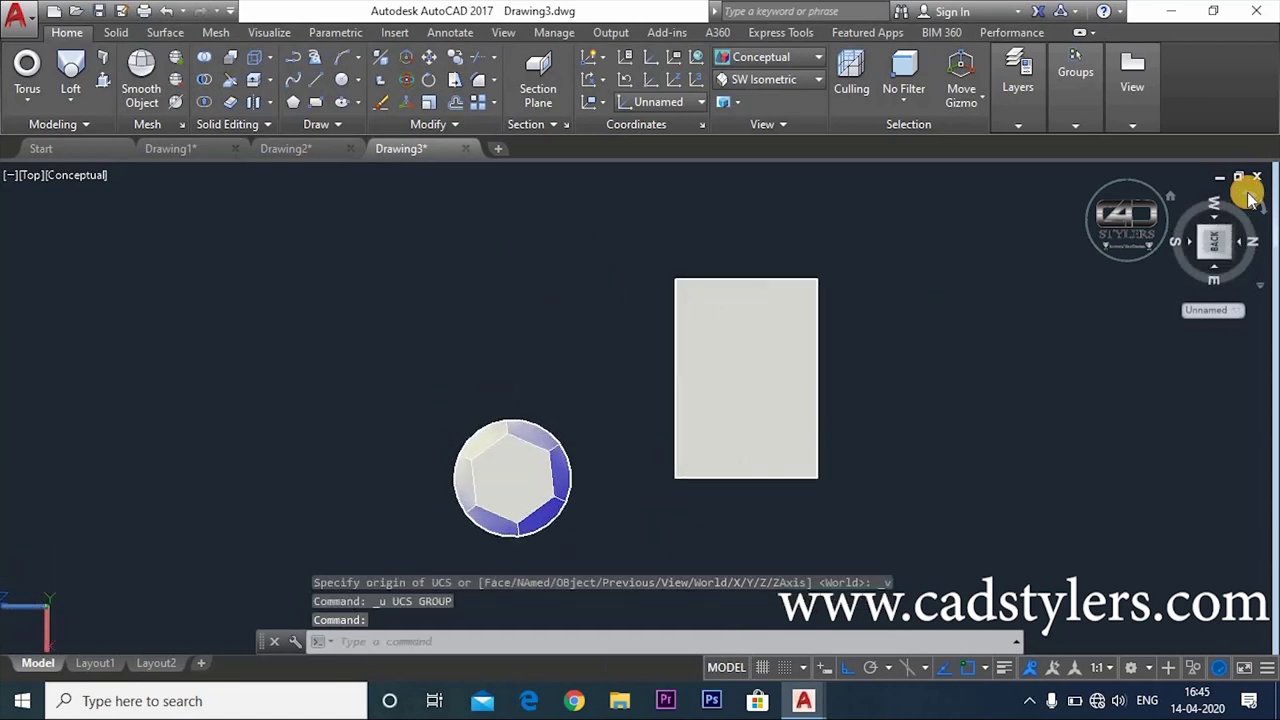
{"action": "left_click", "coordinate": [1262, 206]}
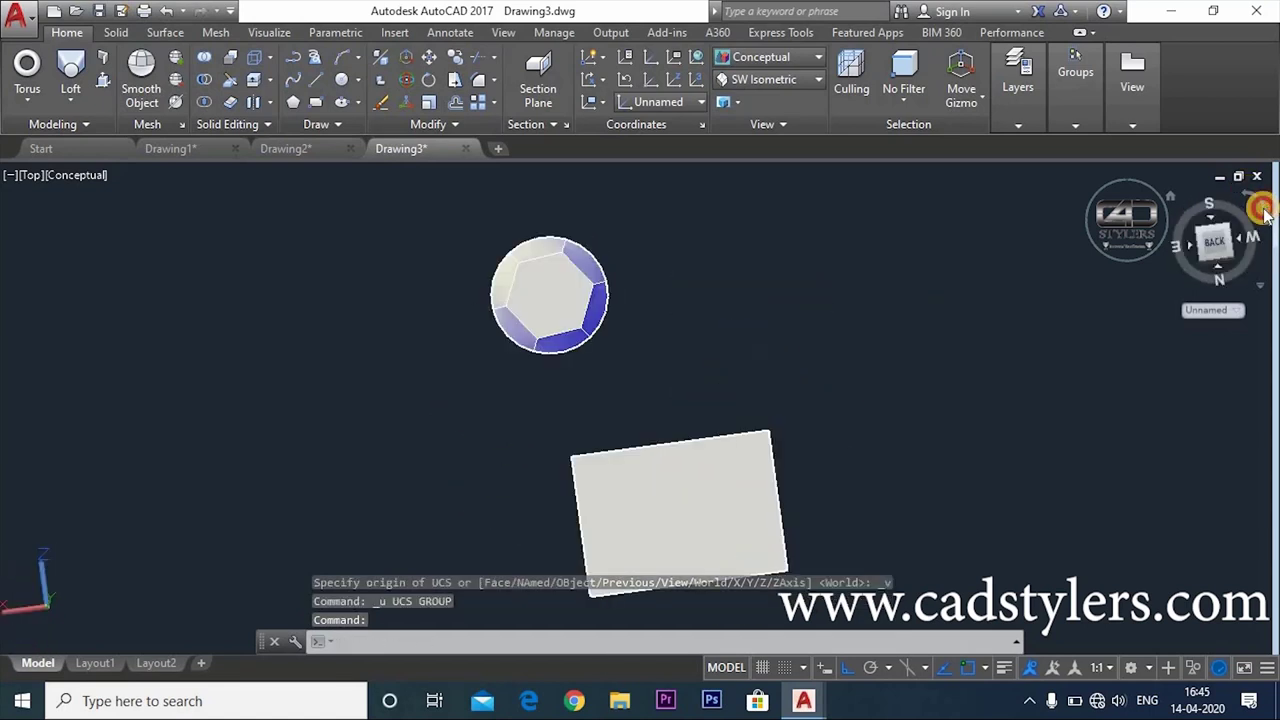
{"action": "left_click", "coordinate": [1251, 199]}
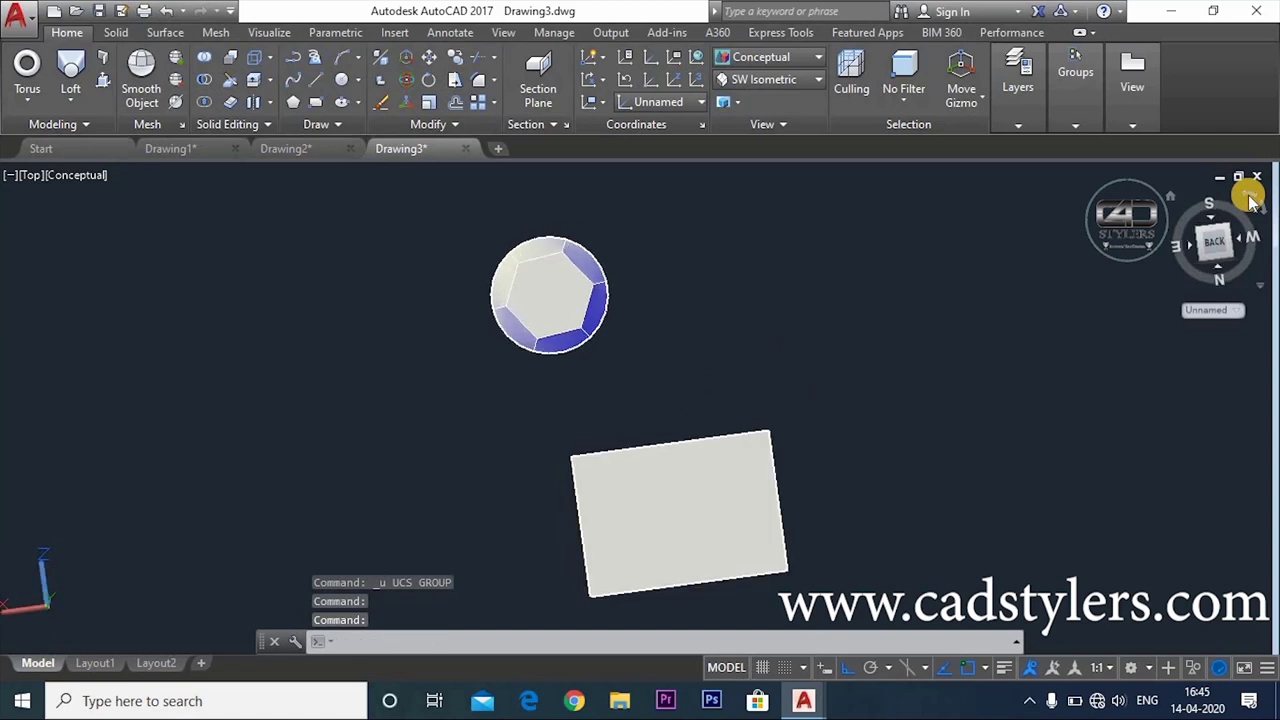
{"action": "left_click", "coordinate": [1247, 194]}
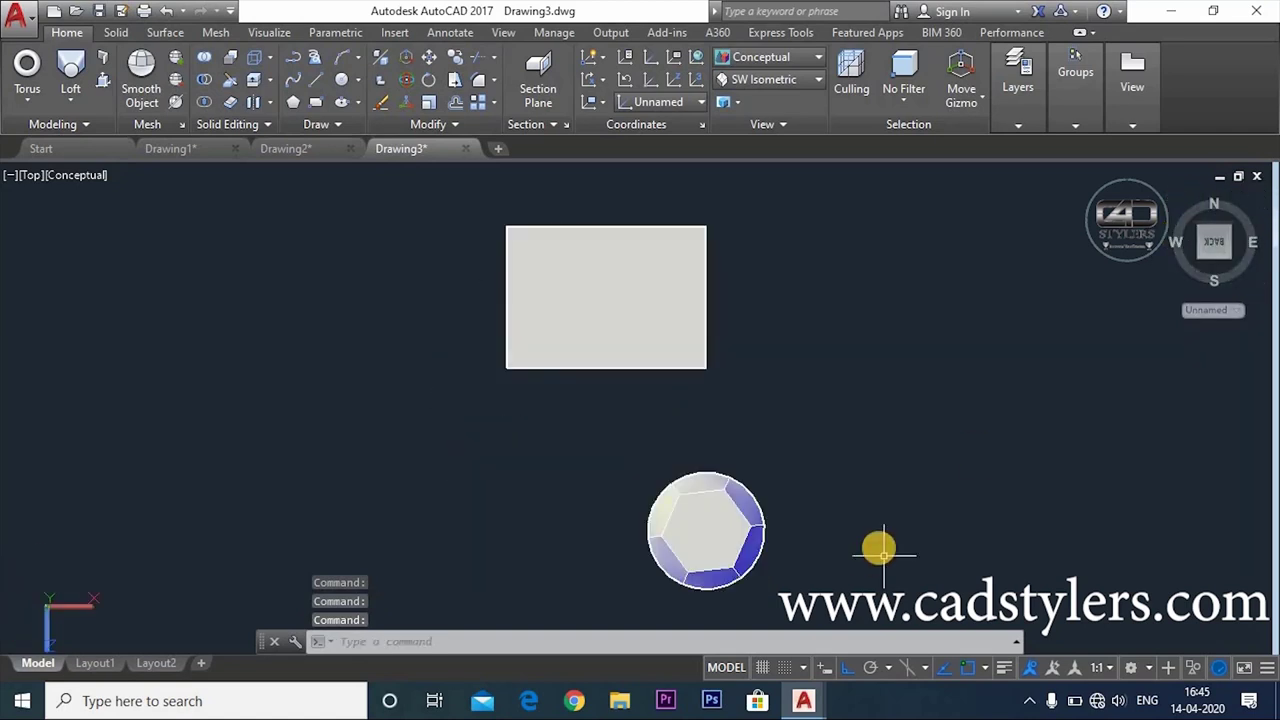
{"action": "middle_click_drag", "start_coordinate": [917, 462], "coordinate": [740, 484]}
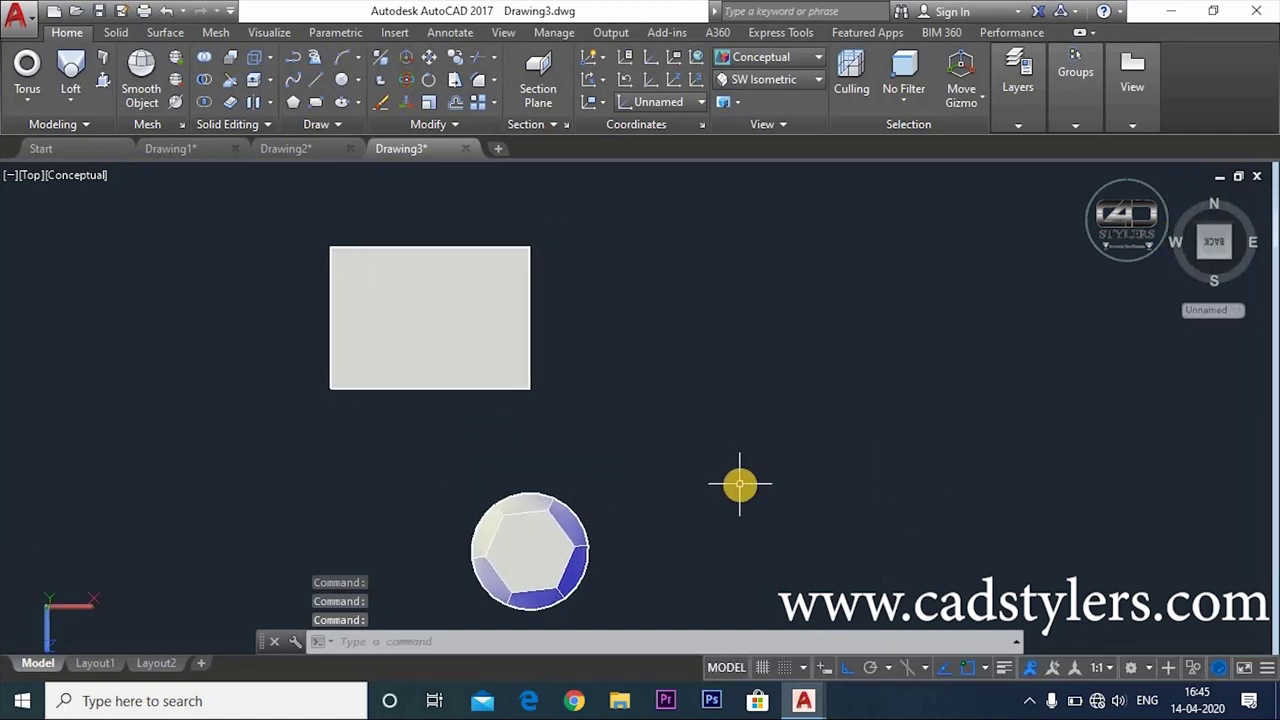
Reset the UCS to World and tilt the view into a 3D angle.
{"action": "left_click", "coordinate": [592, 102]}
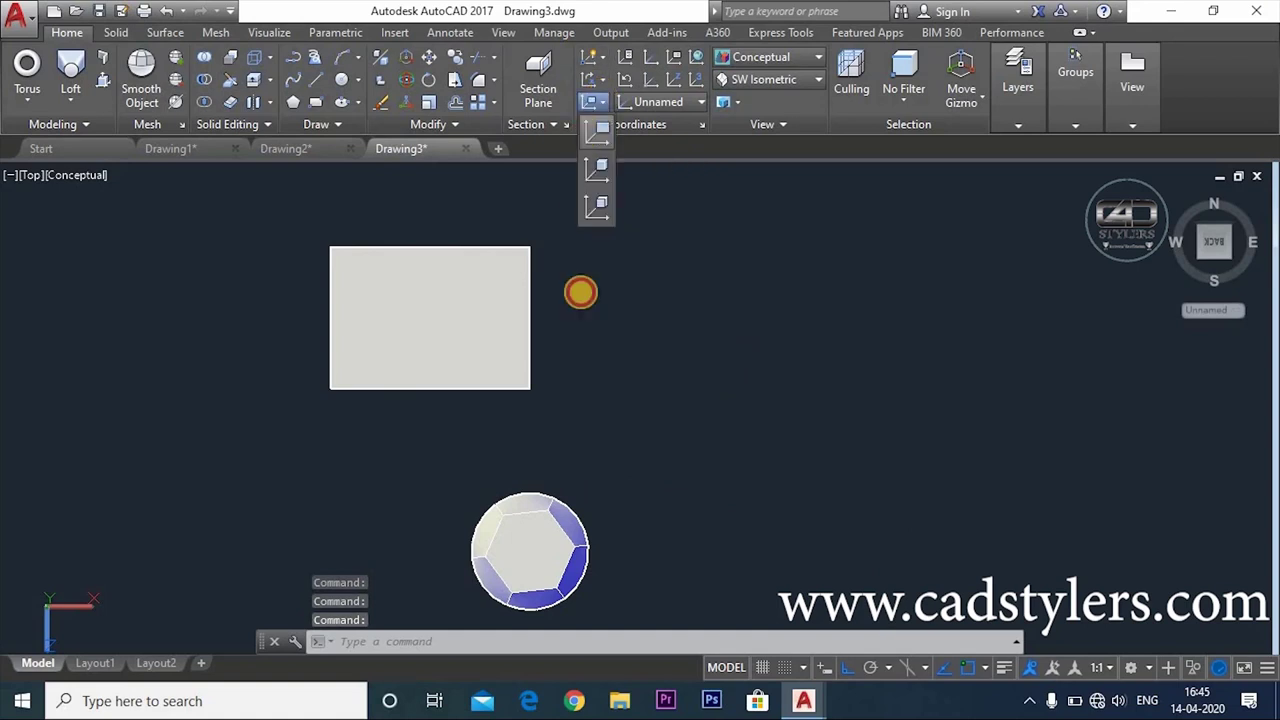
{"action": "type", "text": "ucs"}
{"action": "key", "text": "Return"}
{"action": "key", "text": "Return"}
{"action": "middle_click_drag", "start_coordinate": [626, 460], "coordinate": [593, 423]}
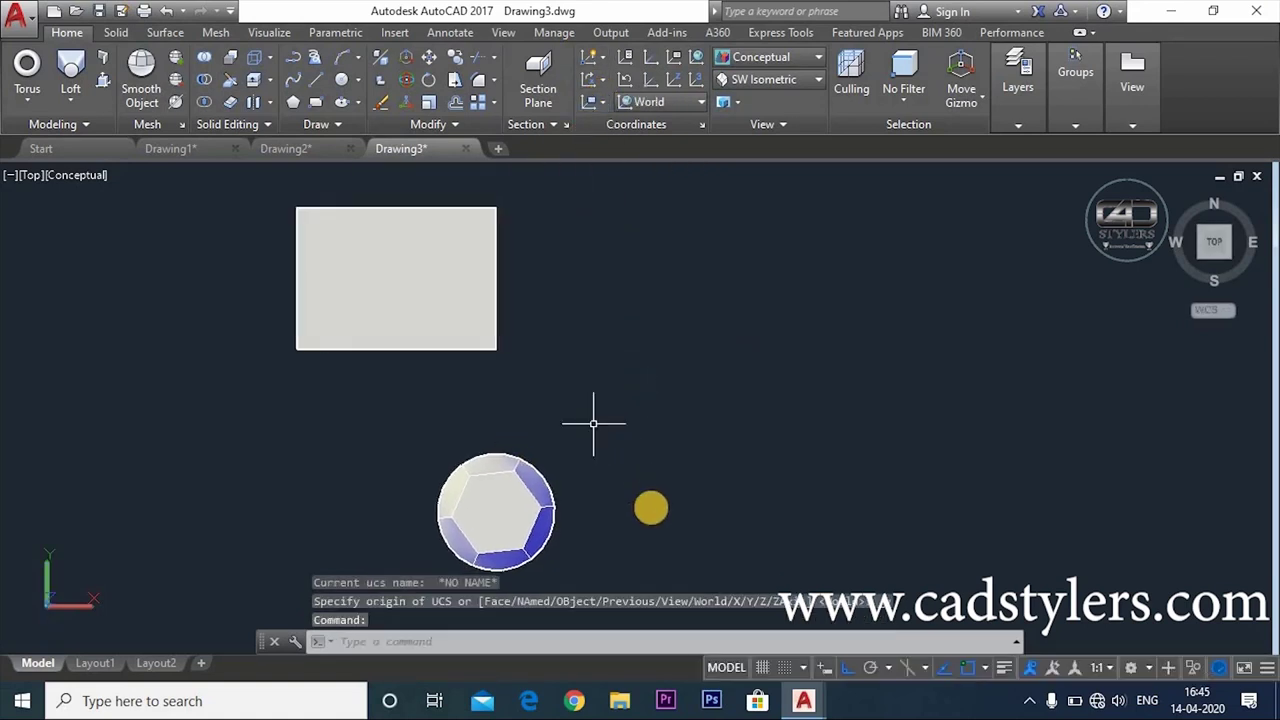
{"action": "mouse_move", "coordinate": [686, 491]}
{"action": "middle_mouse_down", "text": "shift"}
{"action": "mouse_move", "coordinate": [783, 471]}
{"action": "mouse_move", "coordinate": [760, 428]}
{"action": "middle_mouse_up", "text": "shift"}
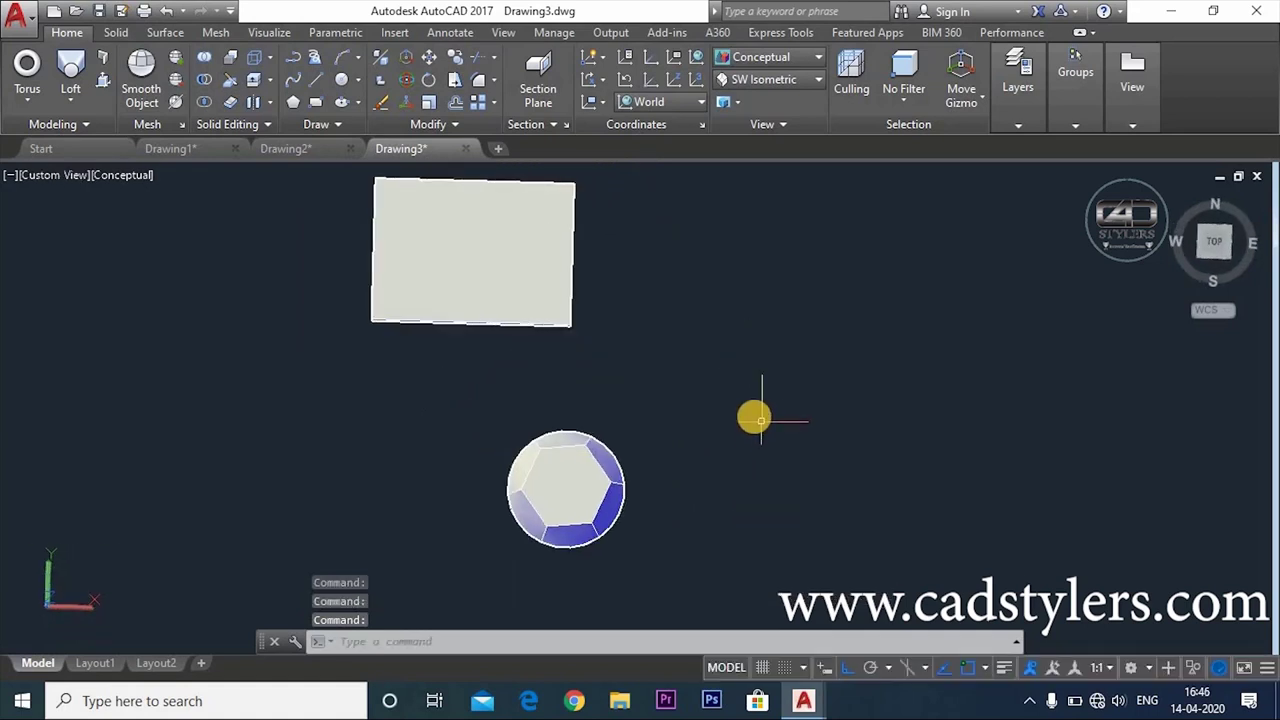
Draw a circle right of the prism and a diameter line across its left and right quadrants.
{"action": "type", "text": "c"}
{"action": "key", "text": "Return"}
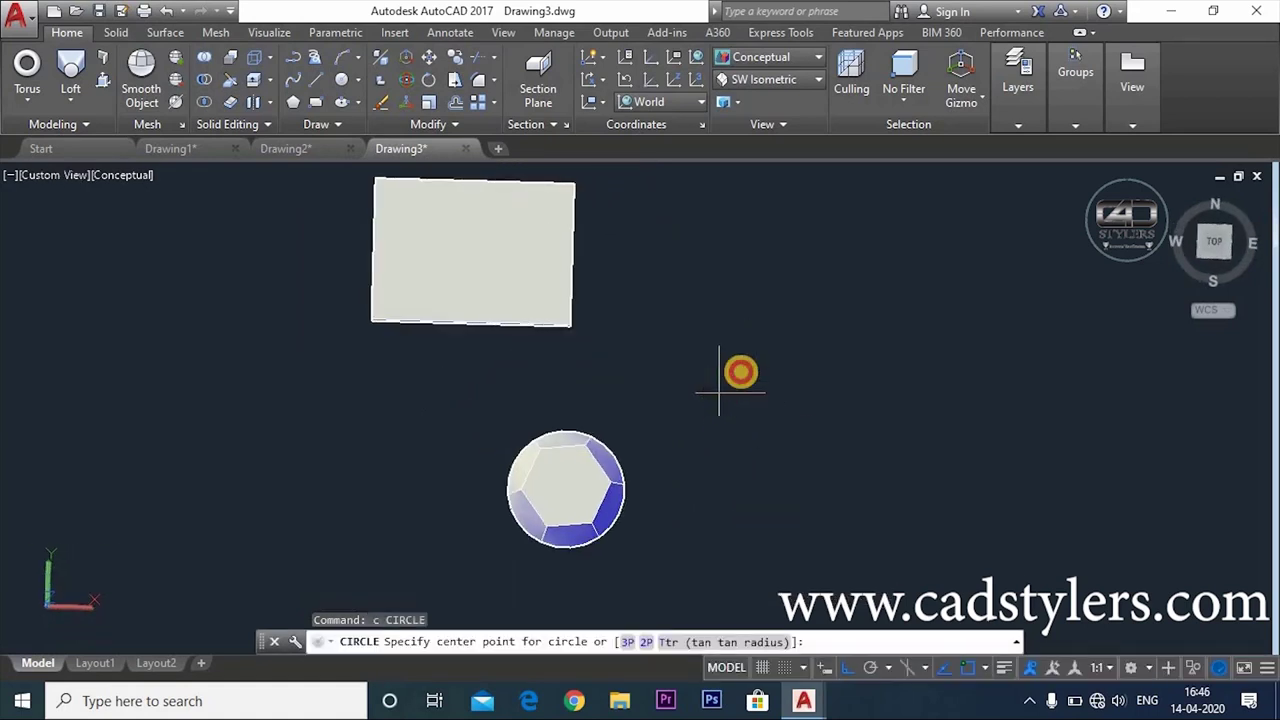
{"action": "left_click", "coordinate": [718, 392]}
{"action": "left_click", "coordinate": [761, 333]}
{"action": "type", "text": "l"}
{"action": "key", "text": "Return"}
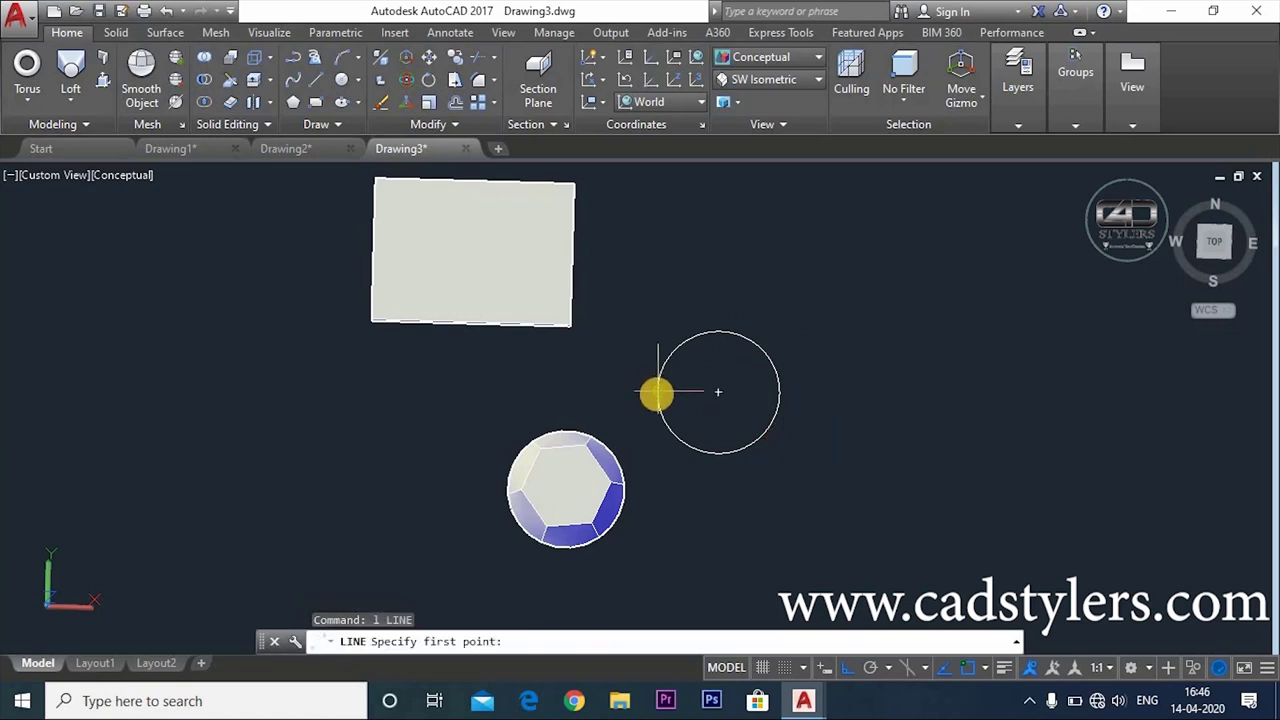
{"action": "left_click", "coordinate": [661, 392]}
{"action": "left_click", "coordinate": [779, 392]}
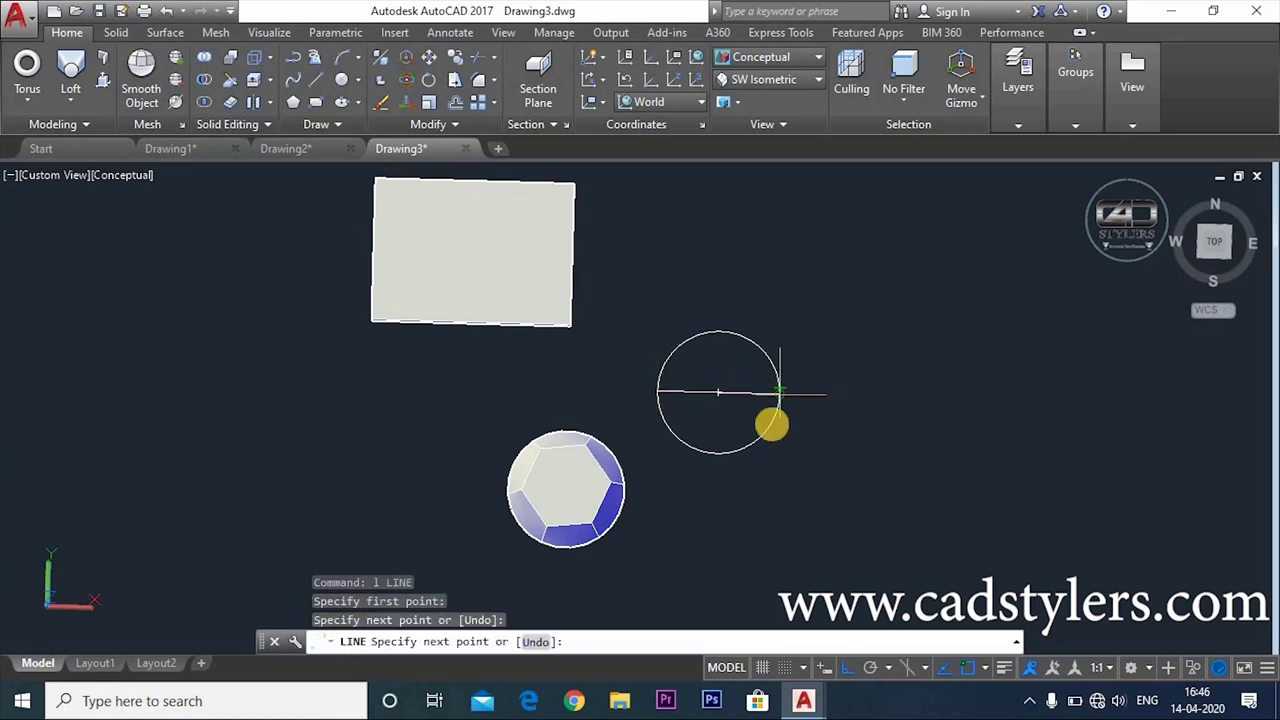
{"action": "key", "text": "Escape"}
Trim away the circle's lower half along the diameter line.
{"action": "type", "text": "tr"}
{"action": "key", "text": "Return"}
{"action": "key", "text": "Return"}
{"action": "left_click_drag", "start_coordinate": [851, 449], "coordinate": [709, 434]}
{"action": "key", "text": "Escape"}
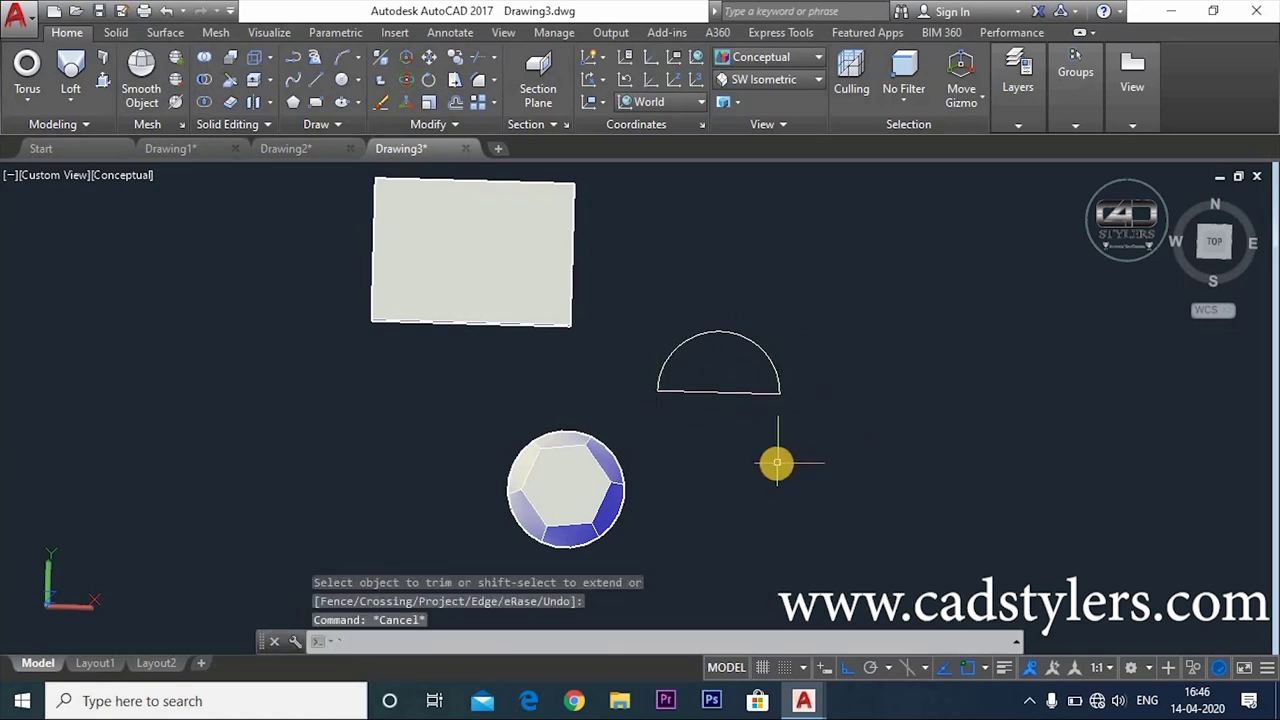
{"action": "key", "text": "Escape"}
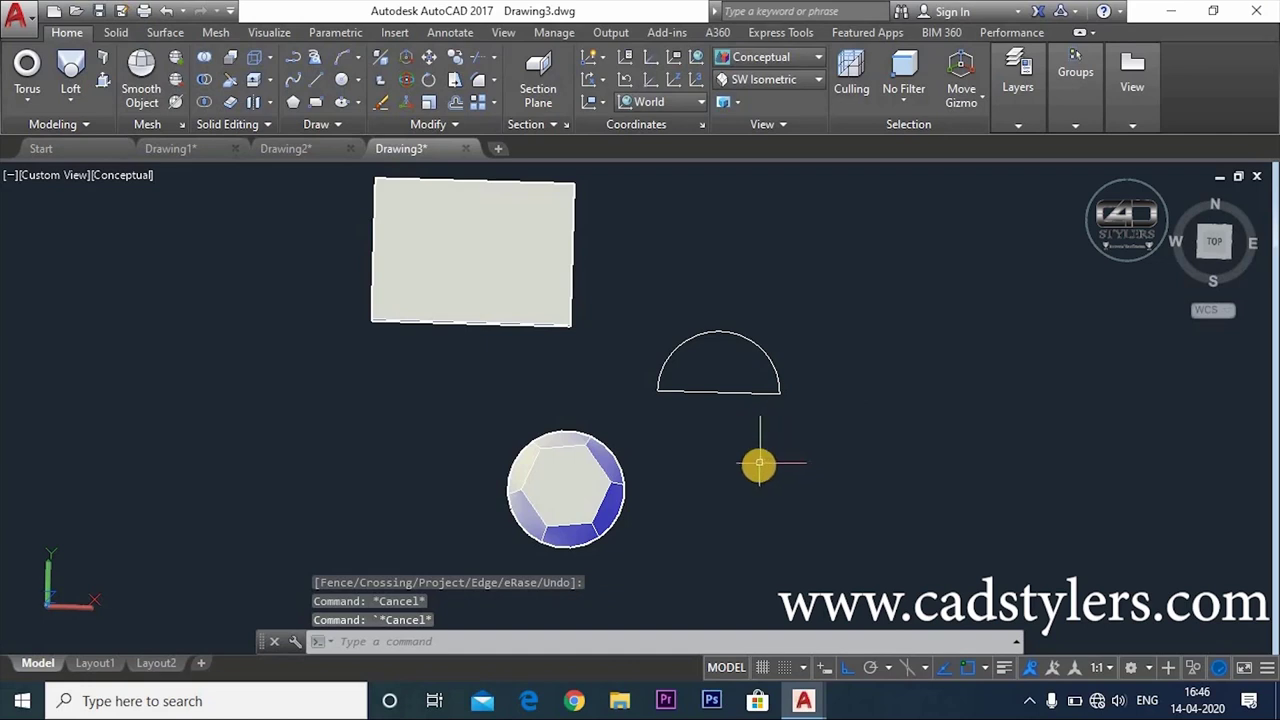
{"action": "type", "text": "rev"}
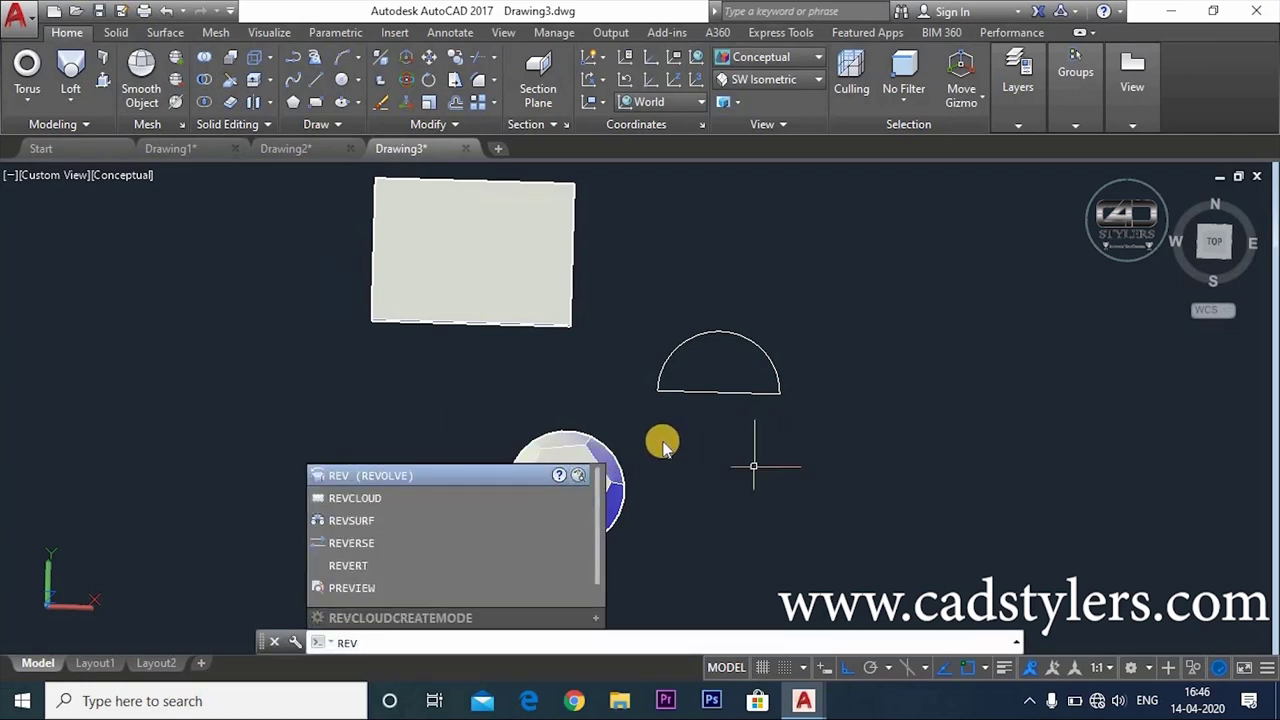
Revolve the semicircle about its diameter endpoints, start angle 0, into a full sphere.
{"action": "key", "text": "Return"}
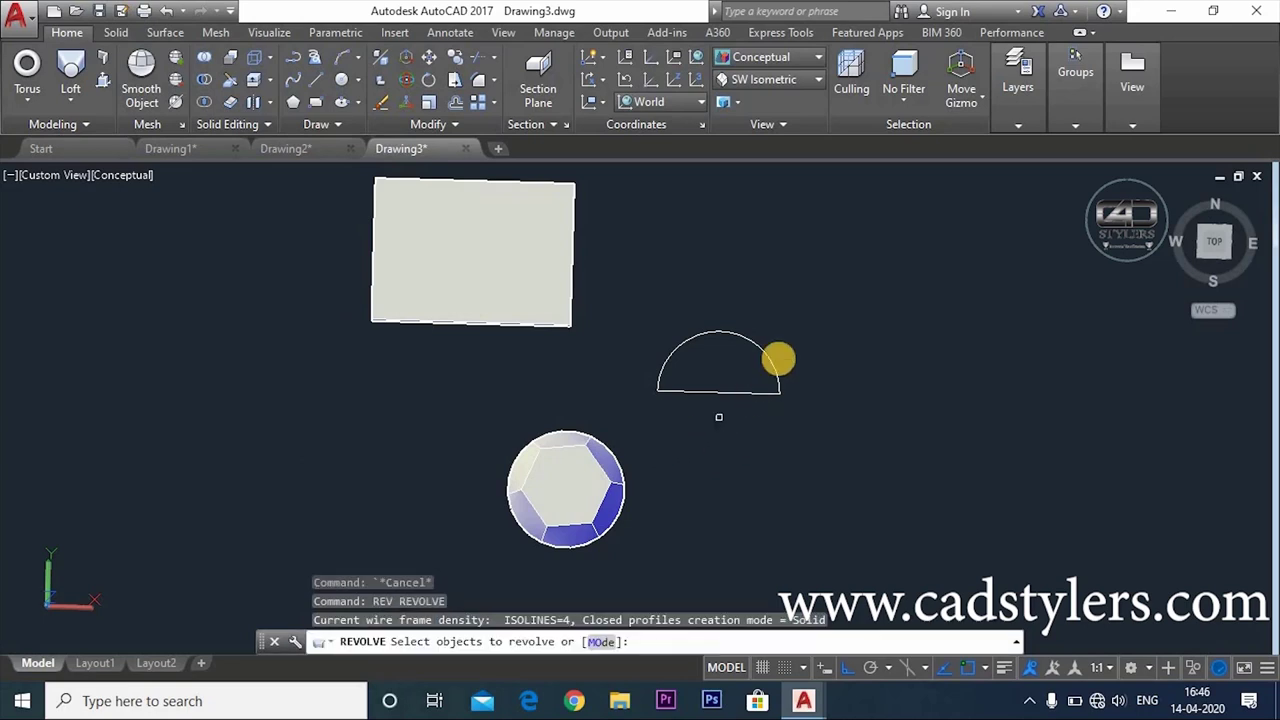
{"action": "left_click", "coordinate": [831, 308]}
{"action": "left_click", "coordinate": [657, 409]}
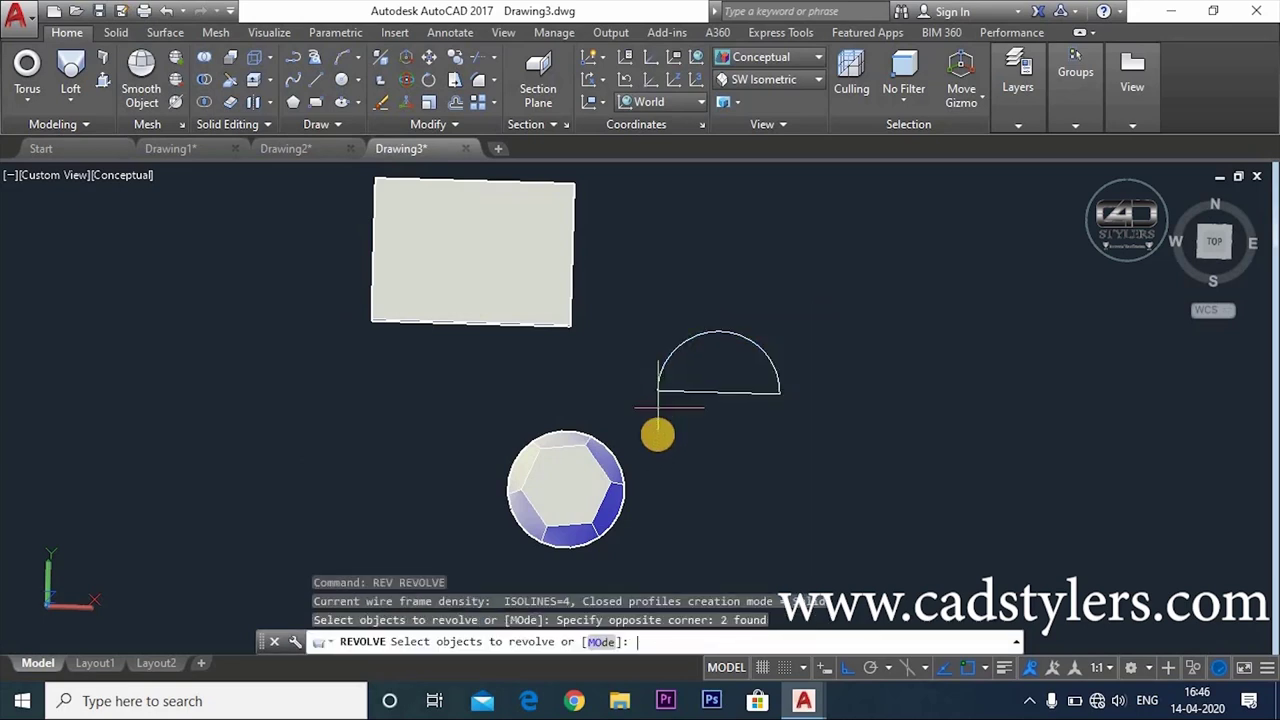
{"action": "key", "text": "Return"}
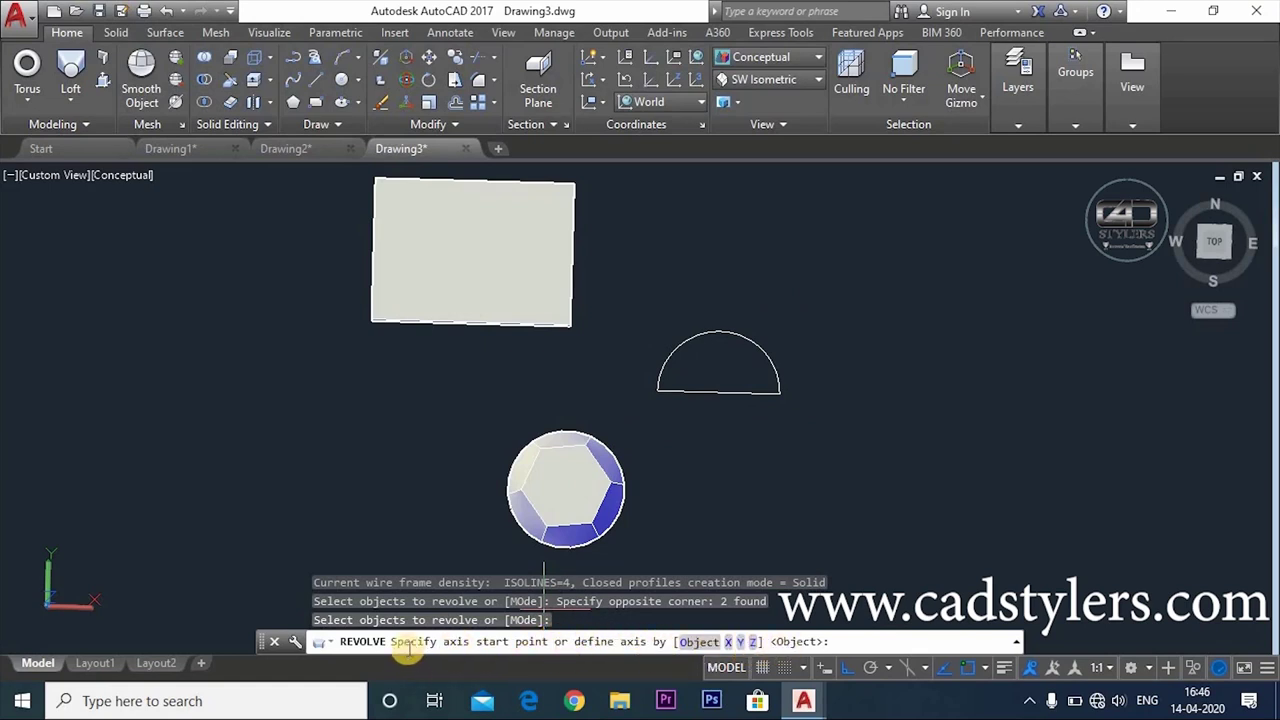
{"action": "left_click", "coordinate": [655, 392]}
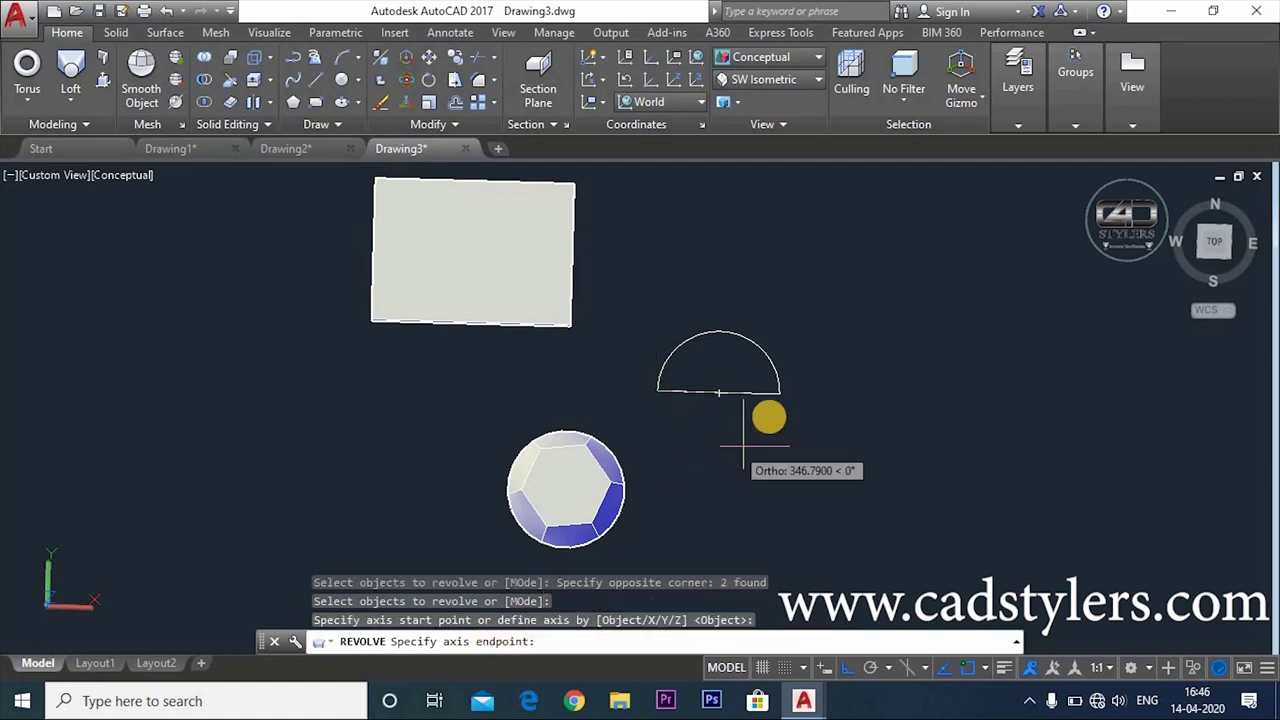
{"action": "left_click", "coordinate": [780, 393]}
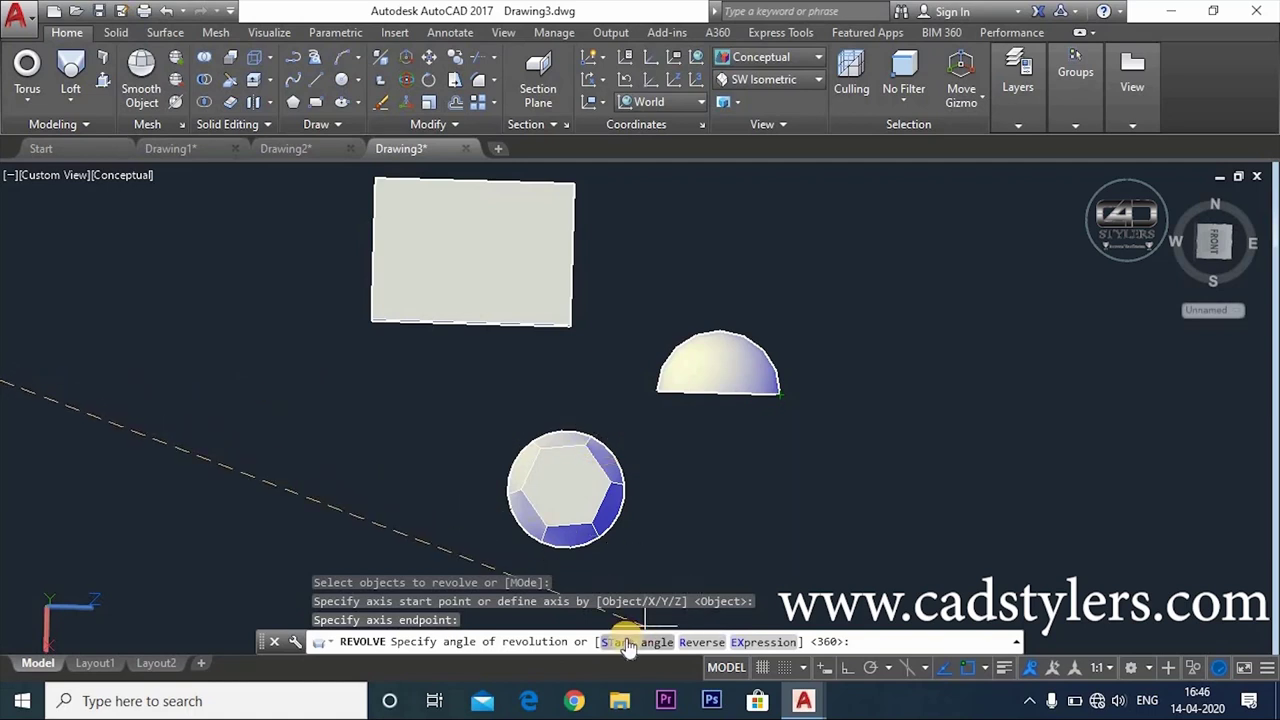
{"action": "left_click", "coordinate": [622, 646]}
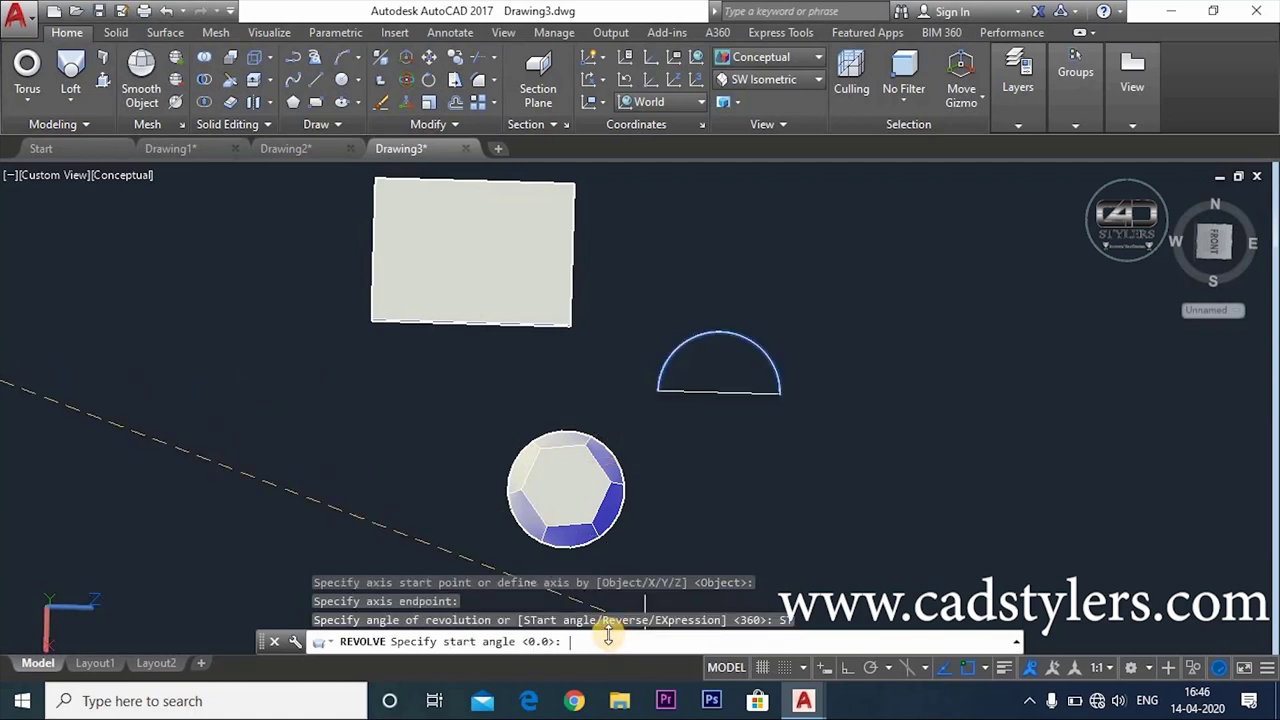
{"action": "key", "text": "Return"}
{"action": "left_click", "coordinate": [816, 641]}
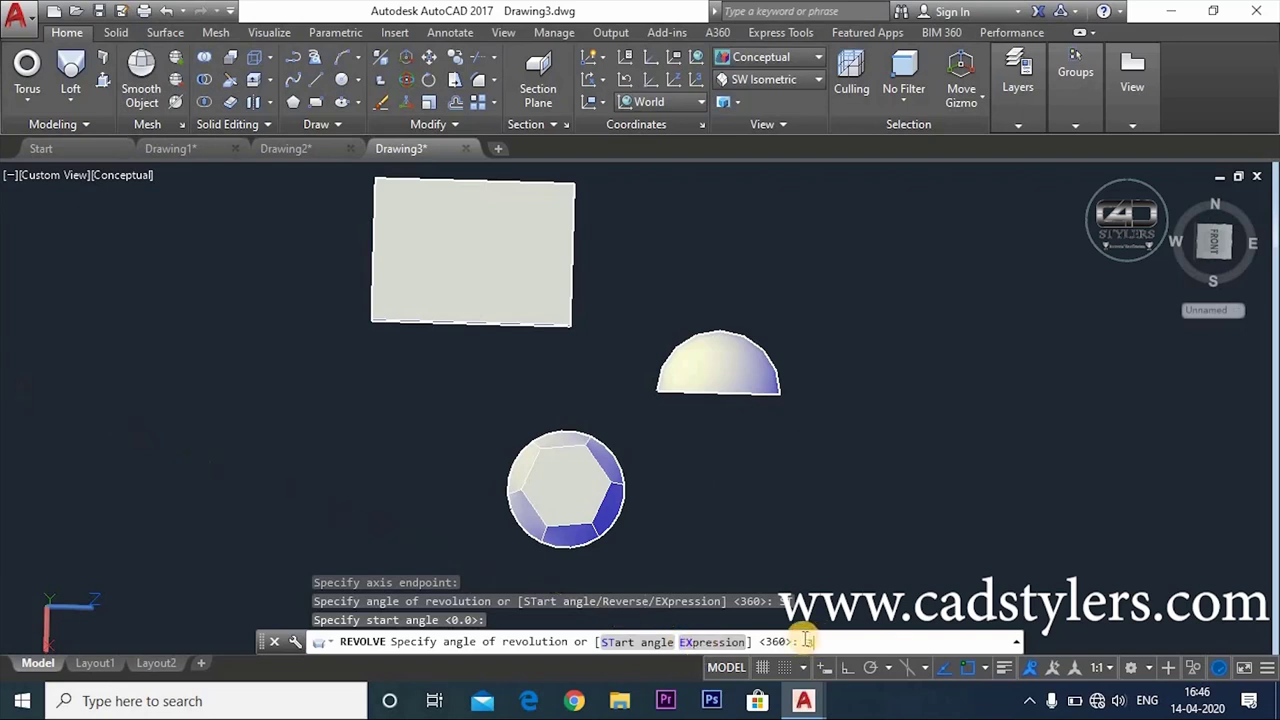
{"action": "key", "text": "Return"}
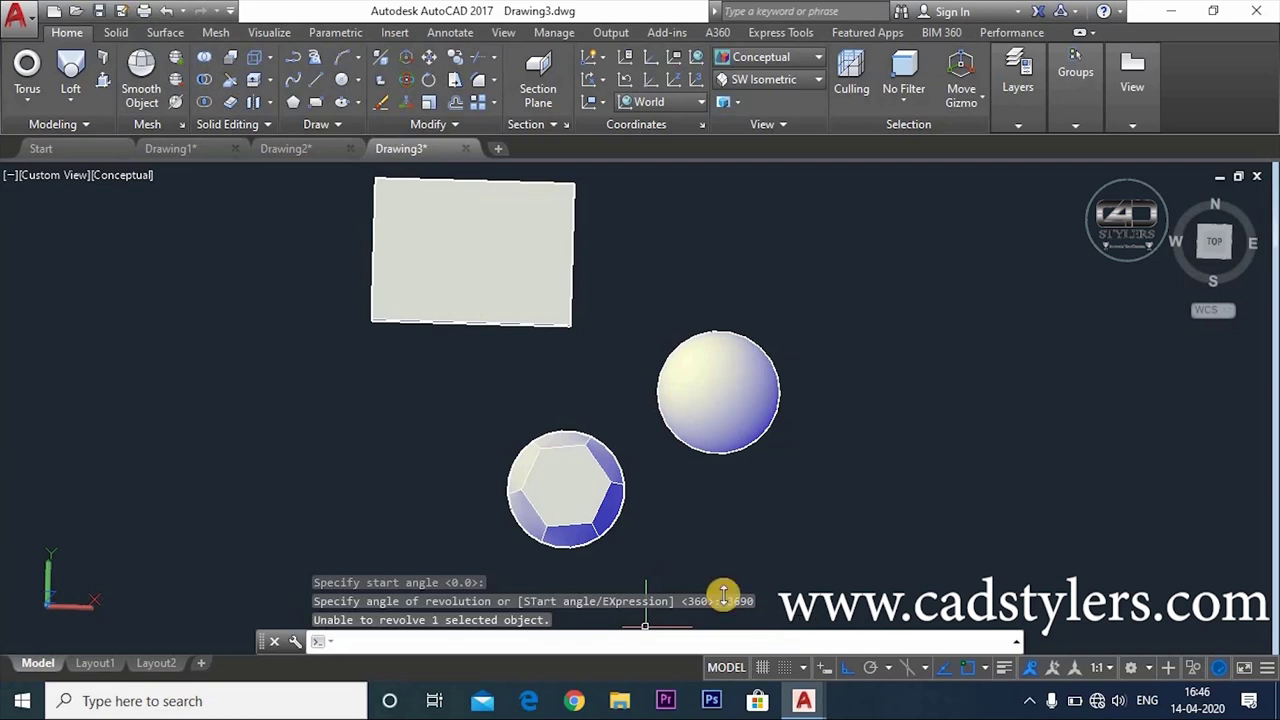
Orbit around the solids and start the Sweep command, then cancel it.
{"action": "middle_click_drag", "start_coordinate": [823, 463], "coordinate": [444, 240], "text": "shift"}
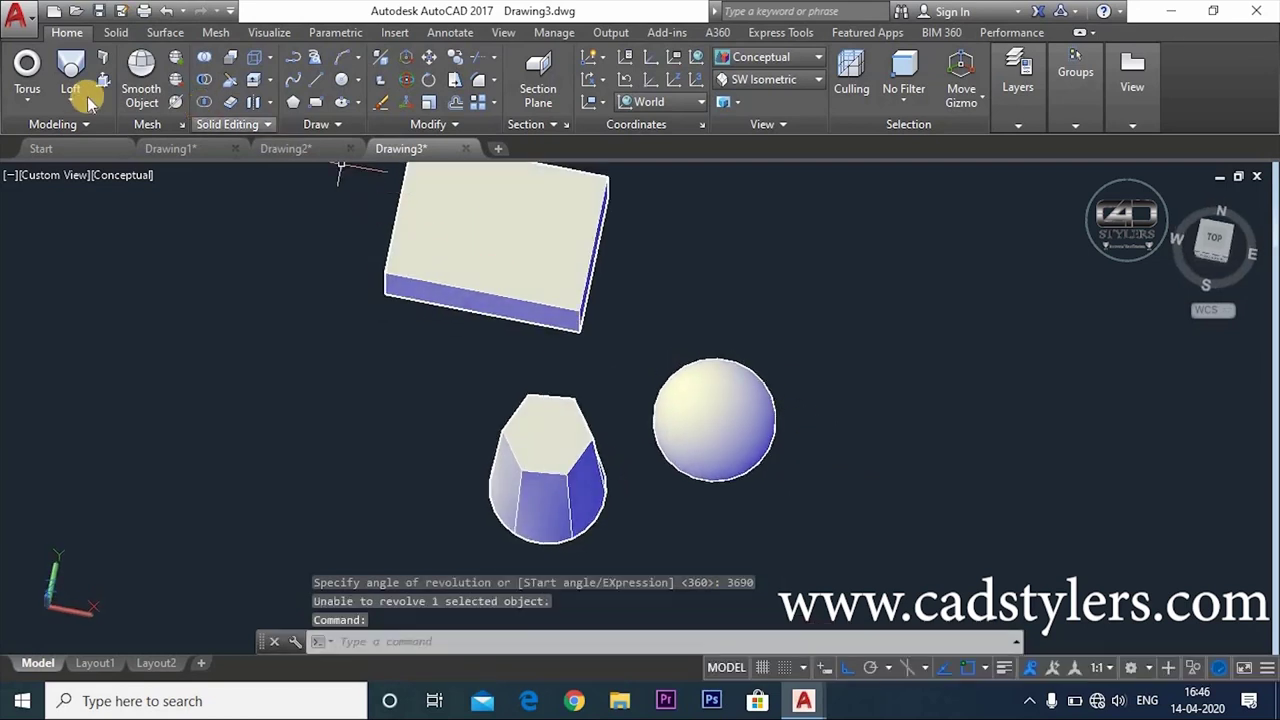
{"action": "left_click", "coordinate": [27, 92]}
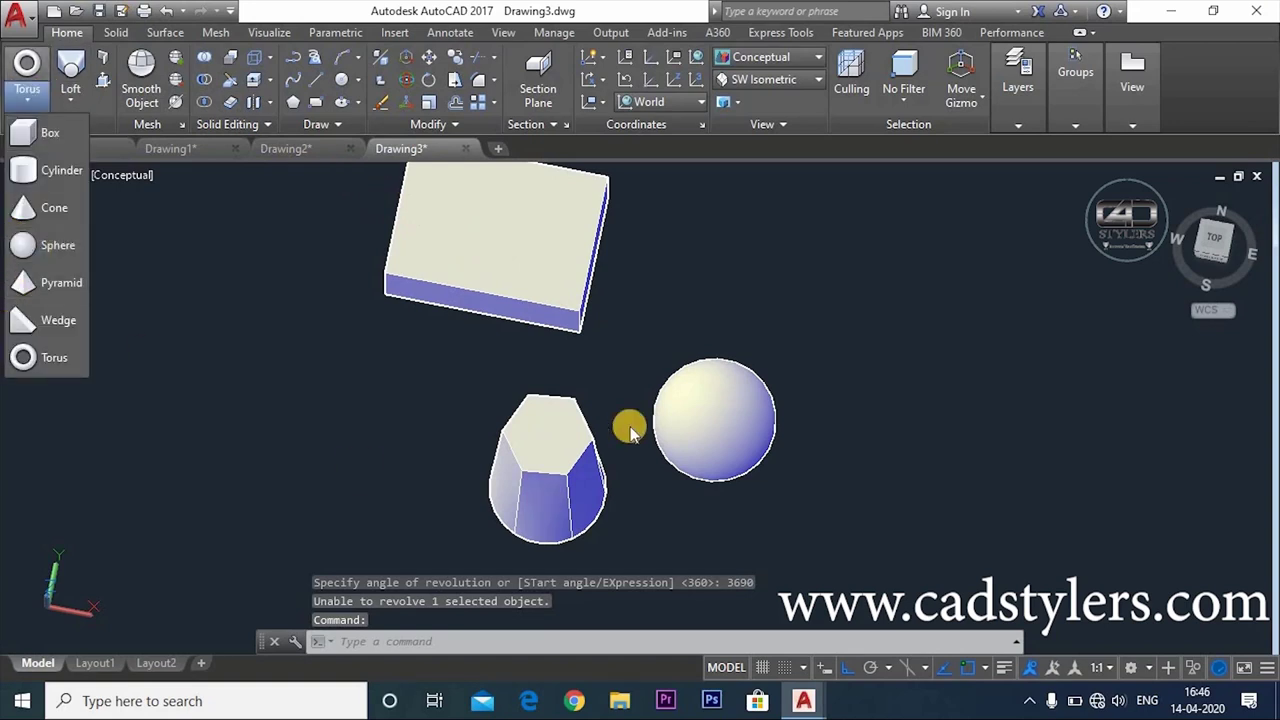
{"action": "middle_click_drag", "start_coordinate": [777, 337], "coordinate": [843, 371], "text": "shift"}
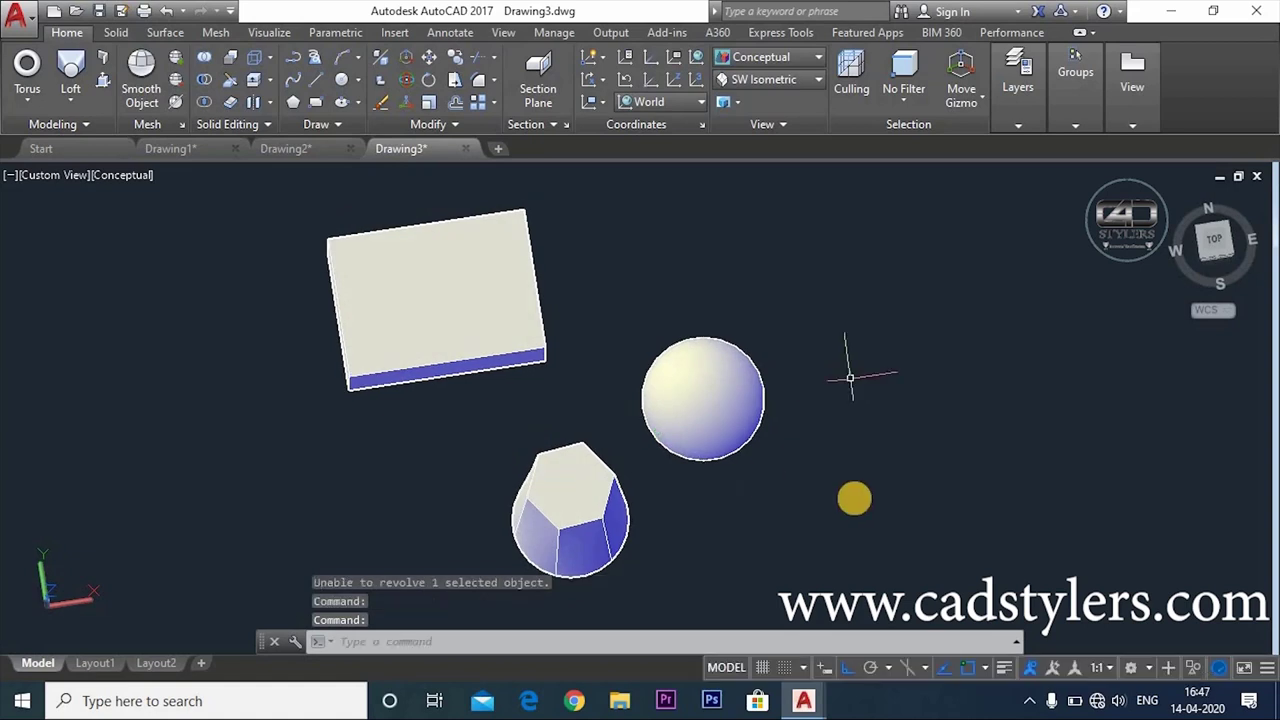
{"action": "left_click", "coordinate": [70, 95]}
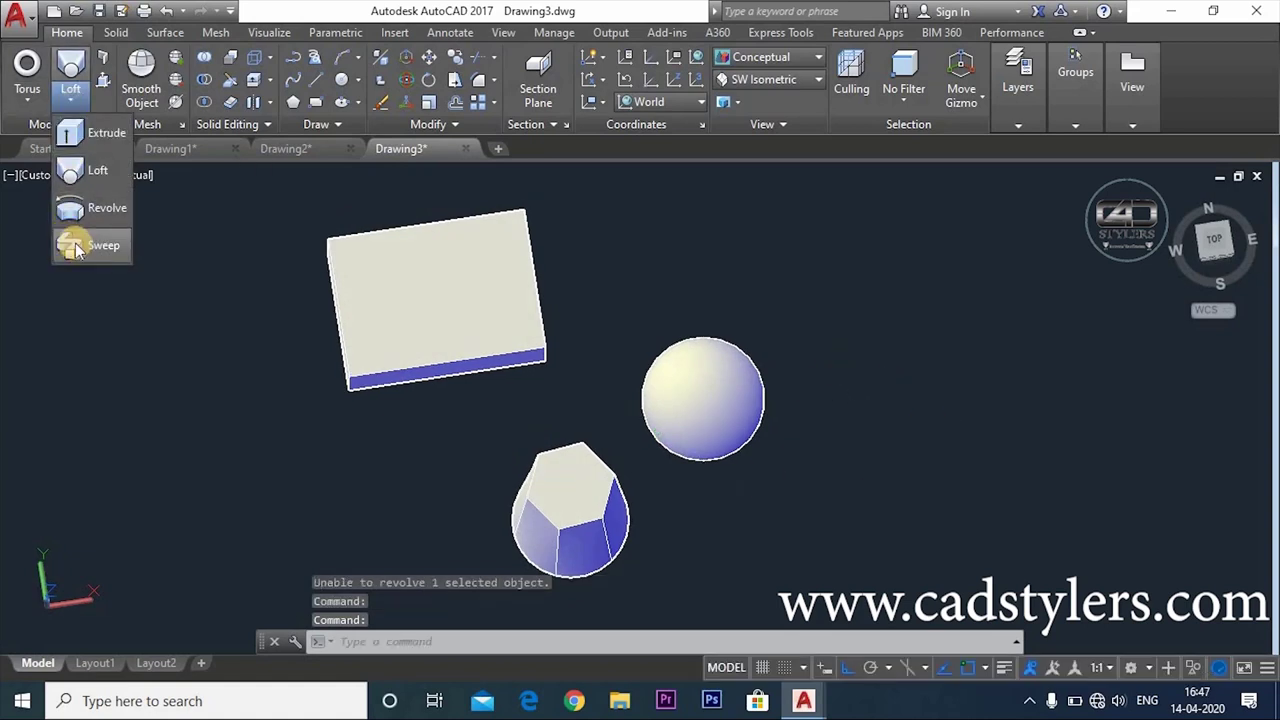
{"action": "left_click", "coordinate": [70, 245]}
{"action": "key", "text": "Escape"}
Draw a circle right of the sphere, then switch to the Front view with the UCS aligned to it.
{"action": "middle_click_drag", "start_coordinate": [910, 500], "coordinate": [660, 500]}
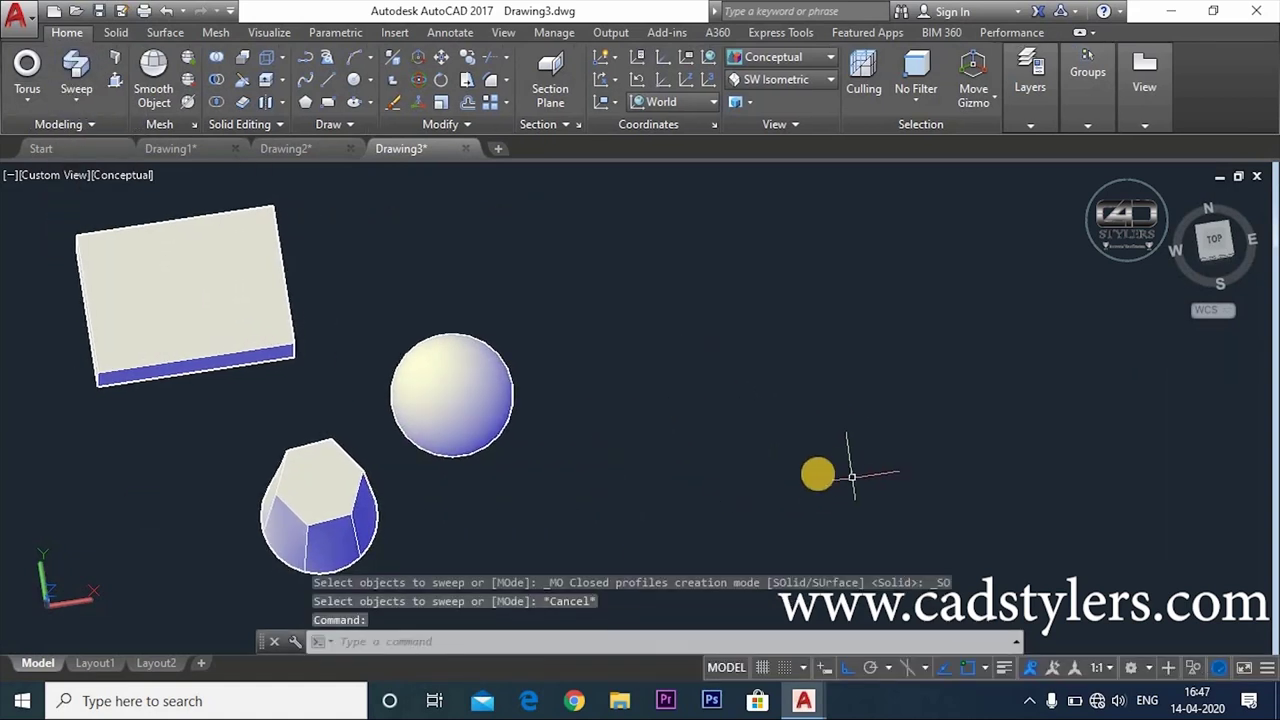
{"action": "type", "text": "c"}
{"action": "key", "text": "Return"}
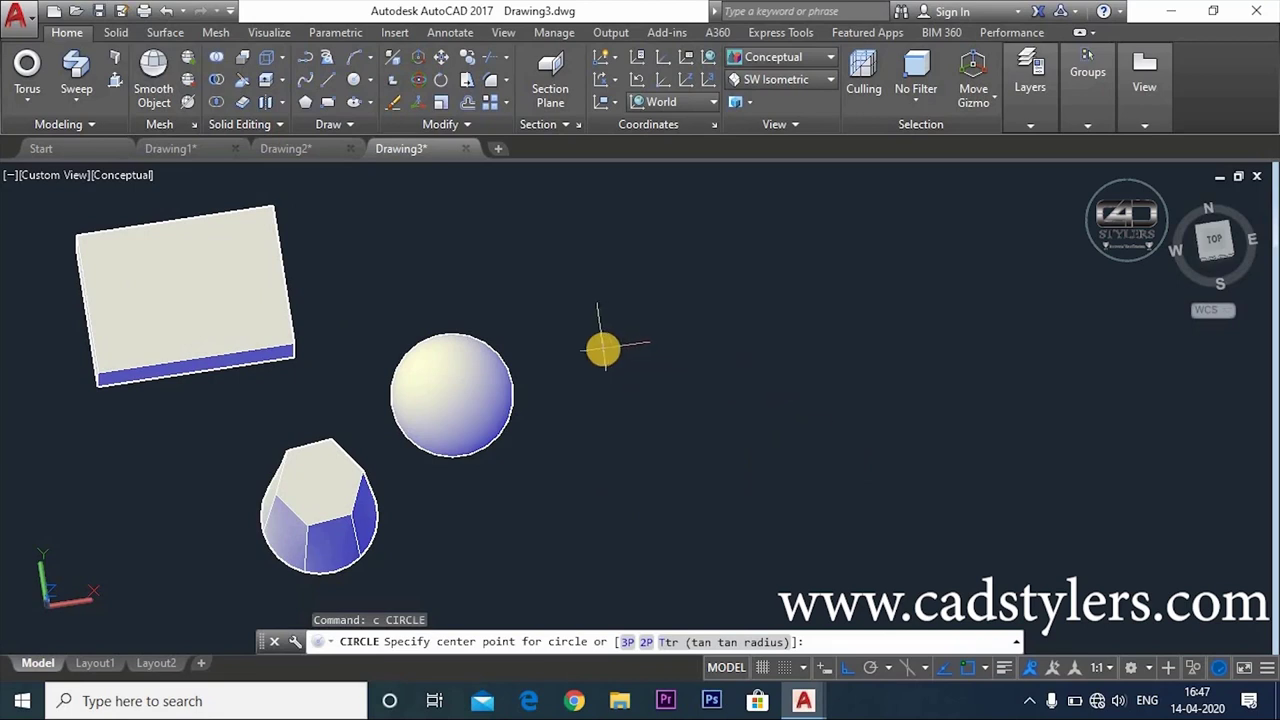
{"action": "left_click", "coordinate": [675, 345]}
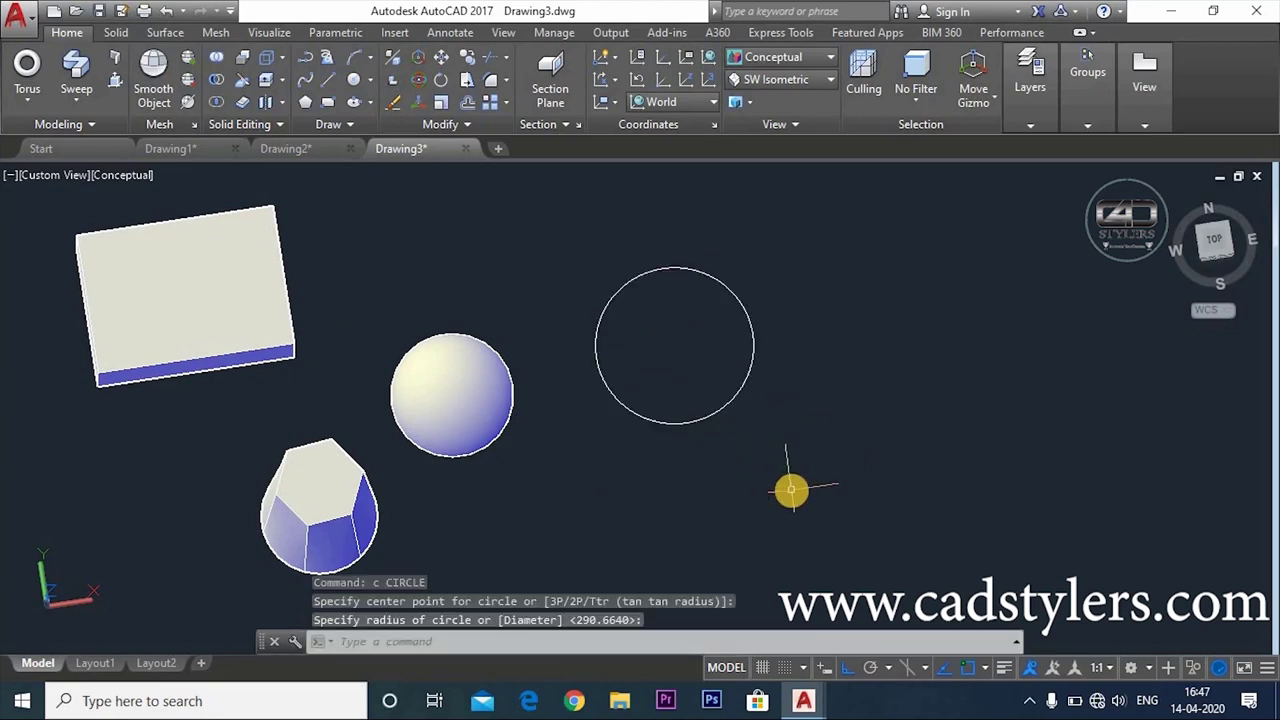
{"action": "mouse_move", "coordinate": [790, 489]}
{"action": "middle_mouse_down", "text": "shift"}
{"action": "mouse_move", "coordinate": [760, 318]}
{"action": "mouse_move", "coordinate": [834, 403]}
{"action": "middle_mouse_up", "text": "shift"}
{"action": "key", "text": "Return"}
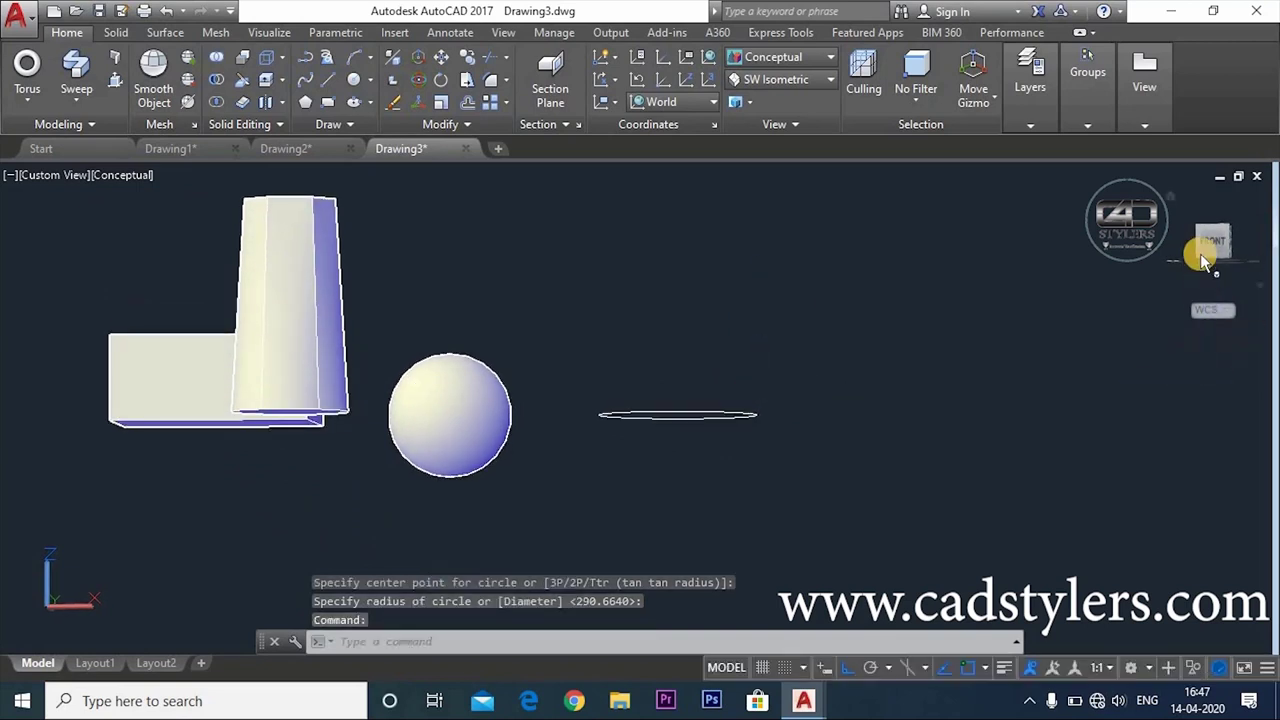
{"action": "left_click", "coordinate": [1208, 243]}
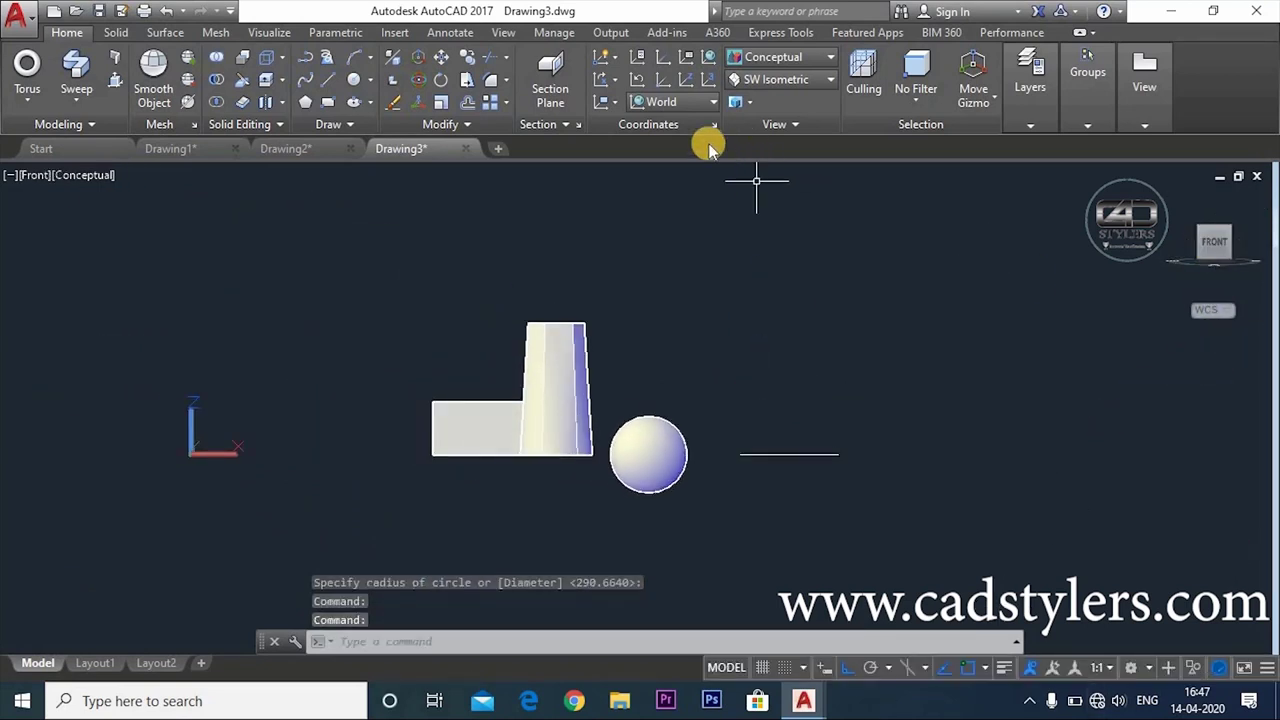
{"action": "left_click", "coordinate": [601, 124]}
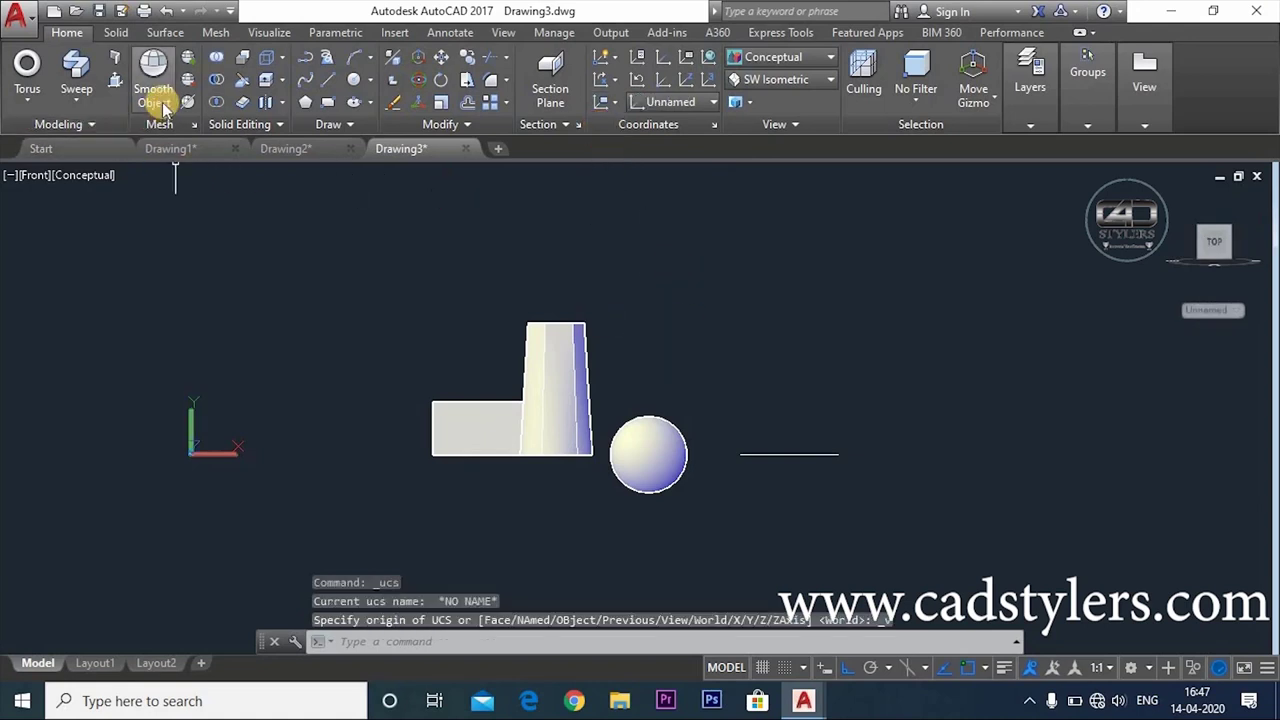
Start another circle, cancel it, and orbit so the ellipse path shows in 3D.
{"action": "type", "text": "c"}
{"action": "key", "text": "Return"}
{"action": "scroll", "coordinate": [735, 452], "scroll_direction": "up", "scroll_amount": 3}
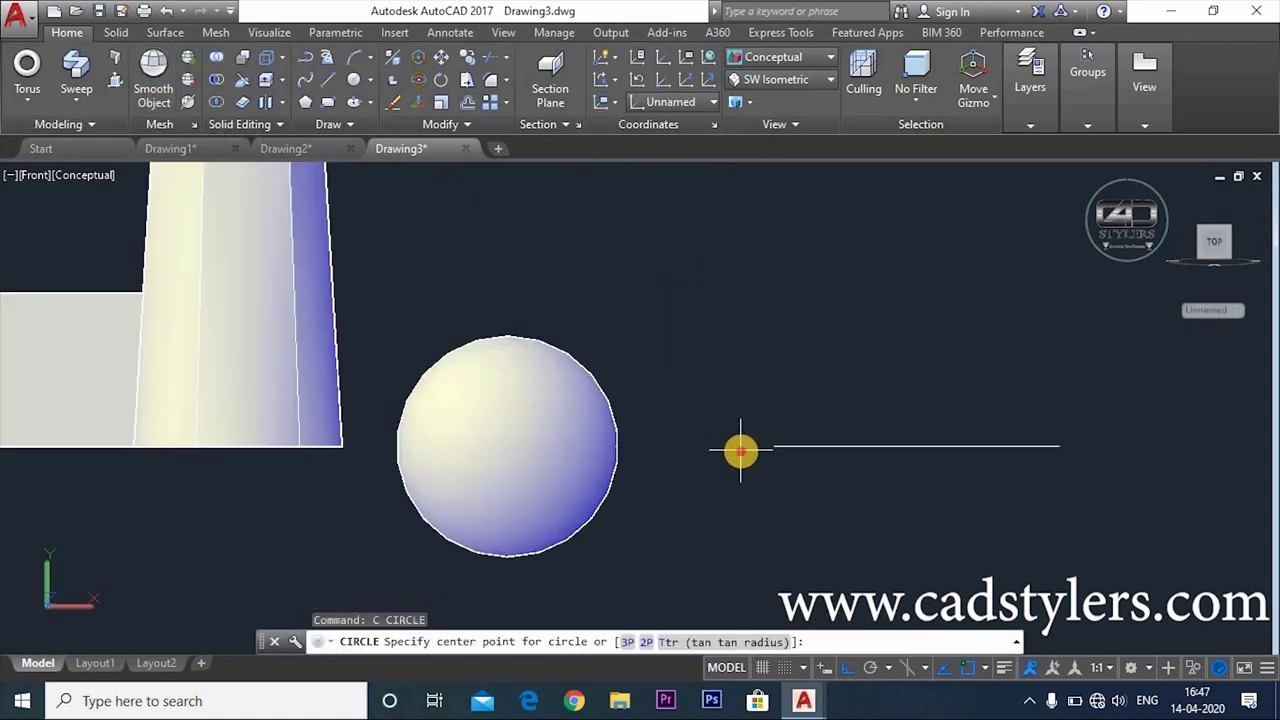
{"action": "left_click", "coordinate": [741, 451]}
{"action": "key", "text": "Escape"}
{"action": "middle_click_drag", "start_coordinate": [741, 451], "coordinate": [743, 531], "text": "shift"}
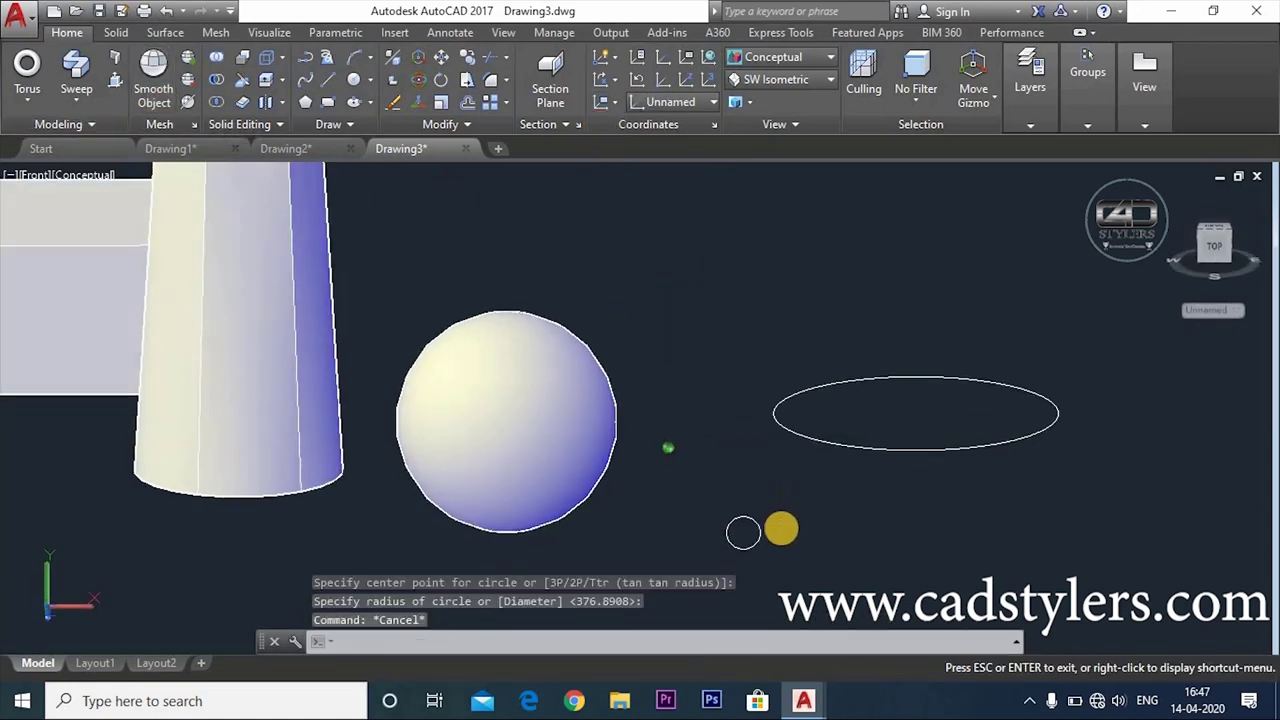
Sweep the small circle along the ellipse path to form a solid ring.
{"action": "left_click", "coordinate": [78, 100]}
{"action": "left_click", "coordinate": [92, 246]}
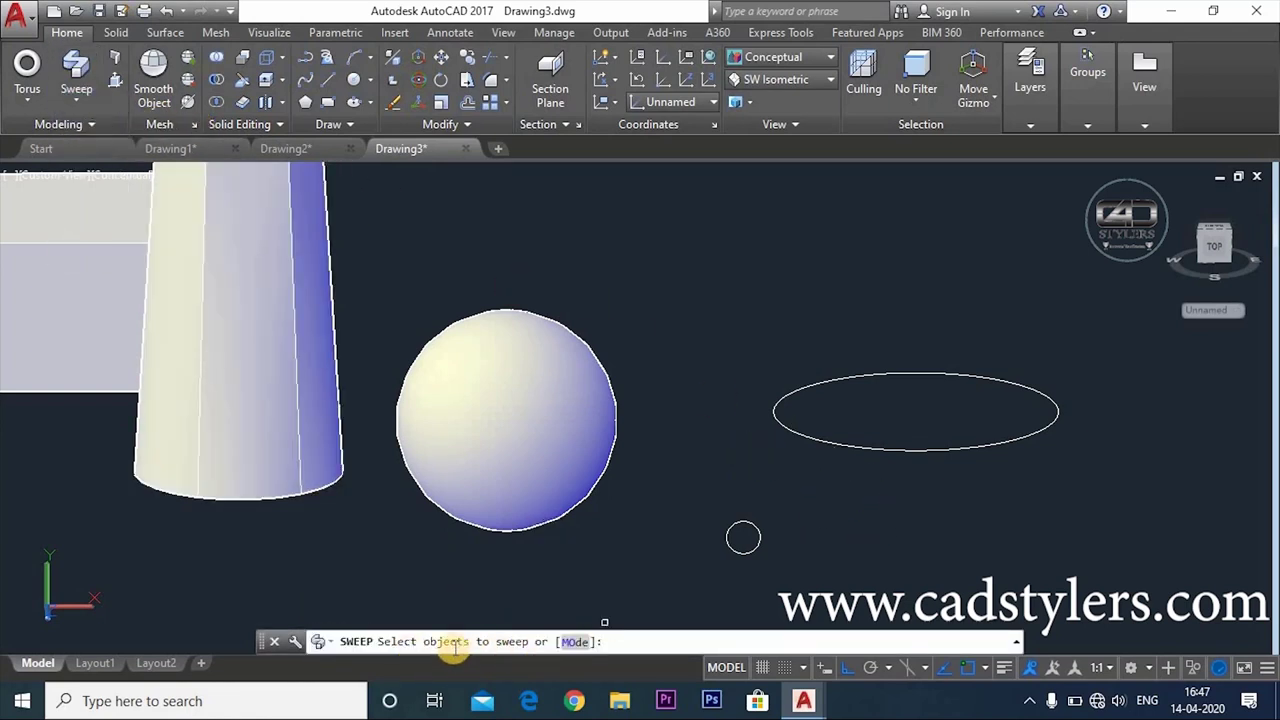
{"action": "left_click", "coordinate": [754, 550]}
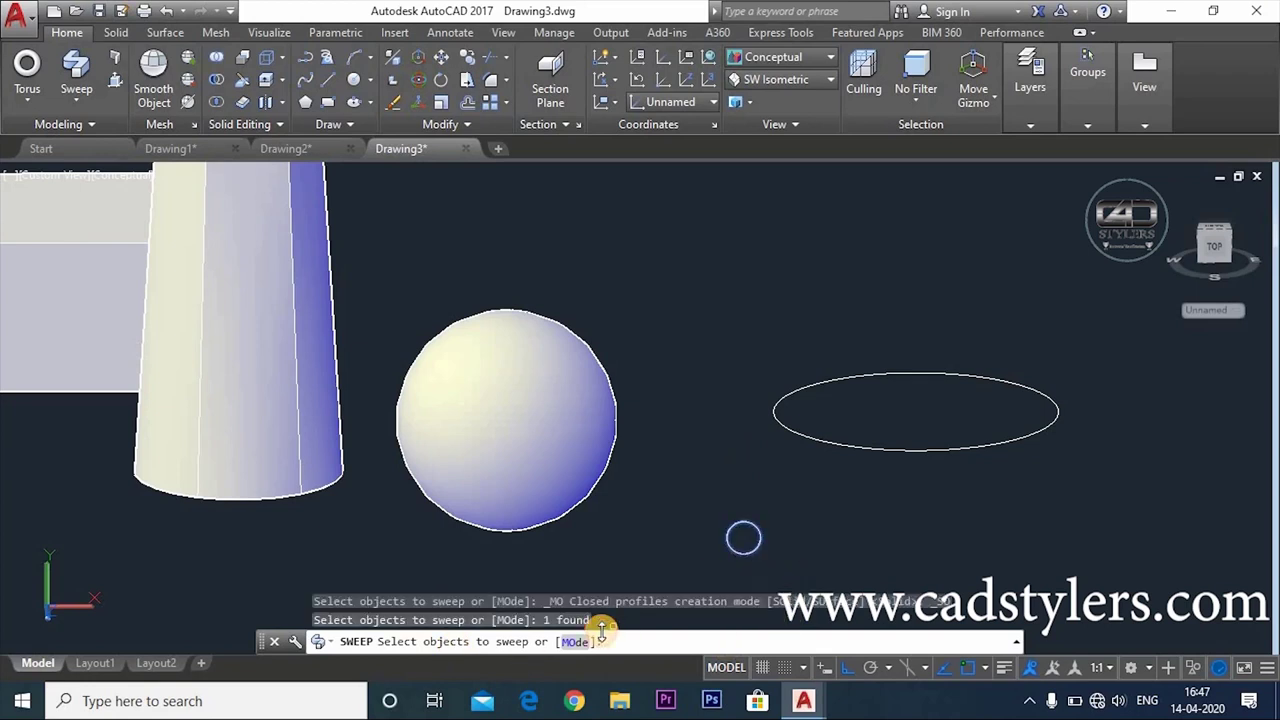
{"action": "key", "text": "Return"}
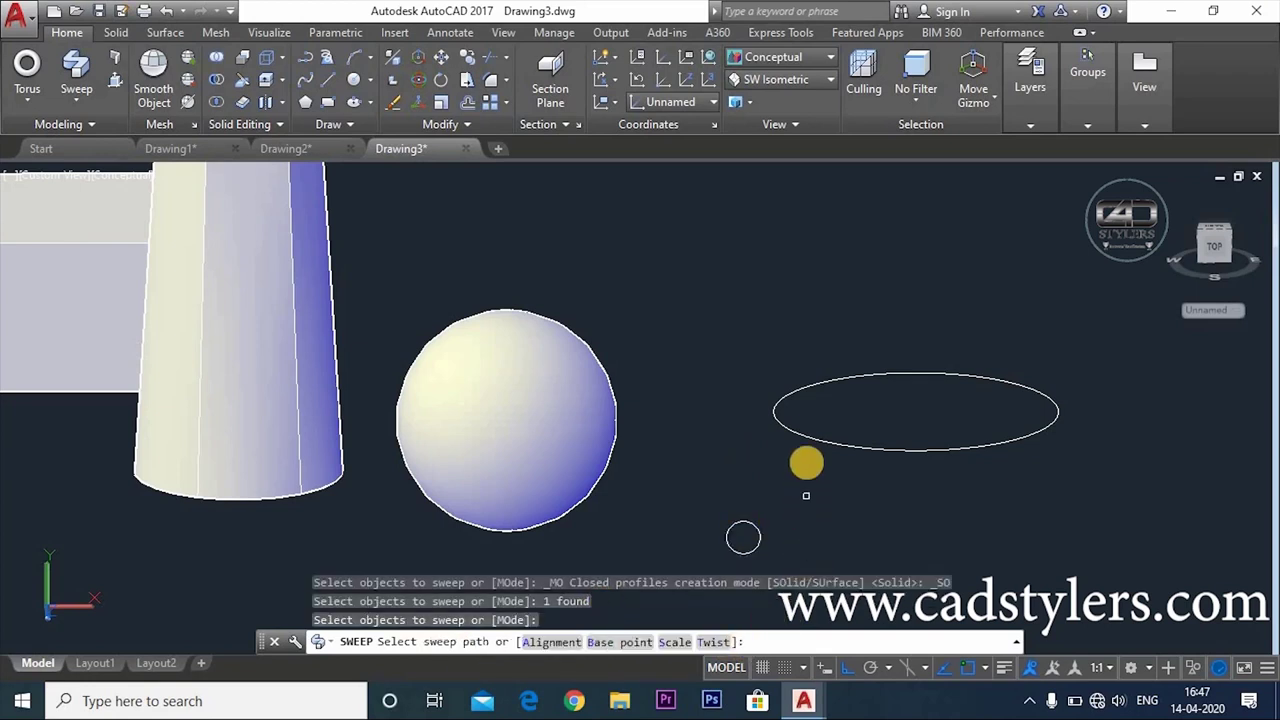
{"action": "left_click", "coordinate": [815, 444]}
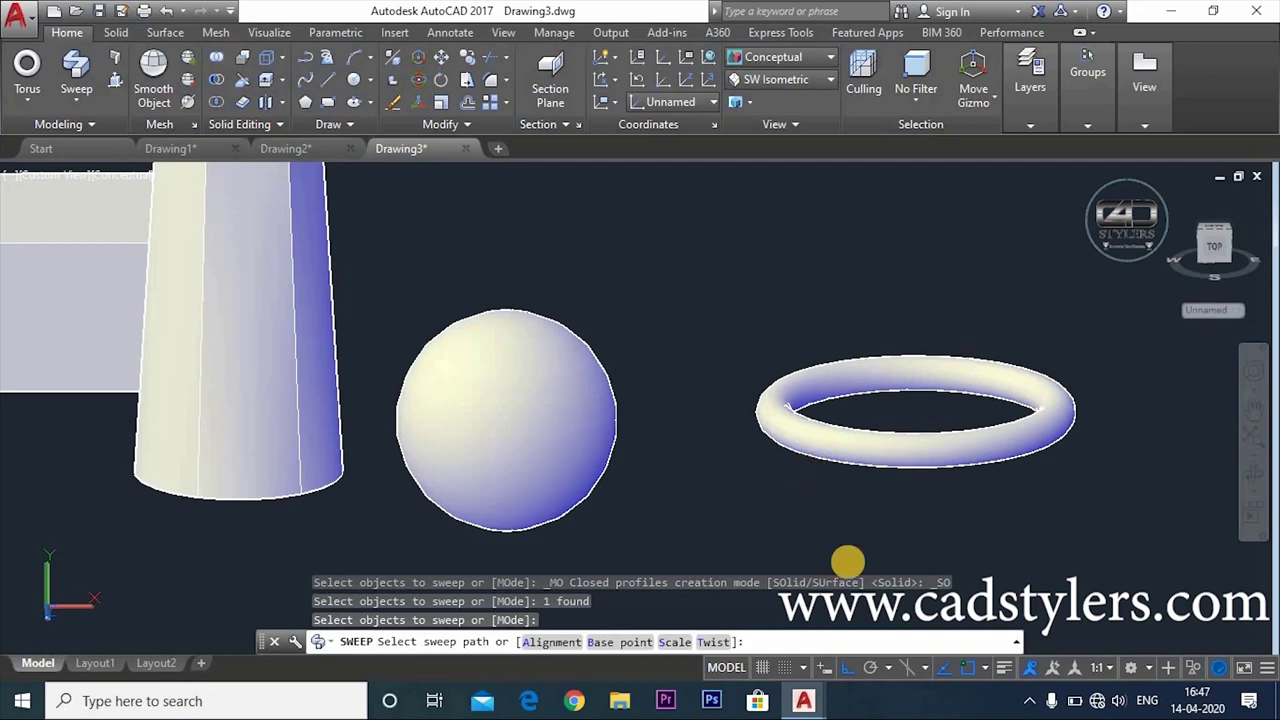
{"action": "middle_click_drag", "start_coordinate": [797, 480], "coordinate": [771, 537], "text": "shift"}
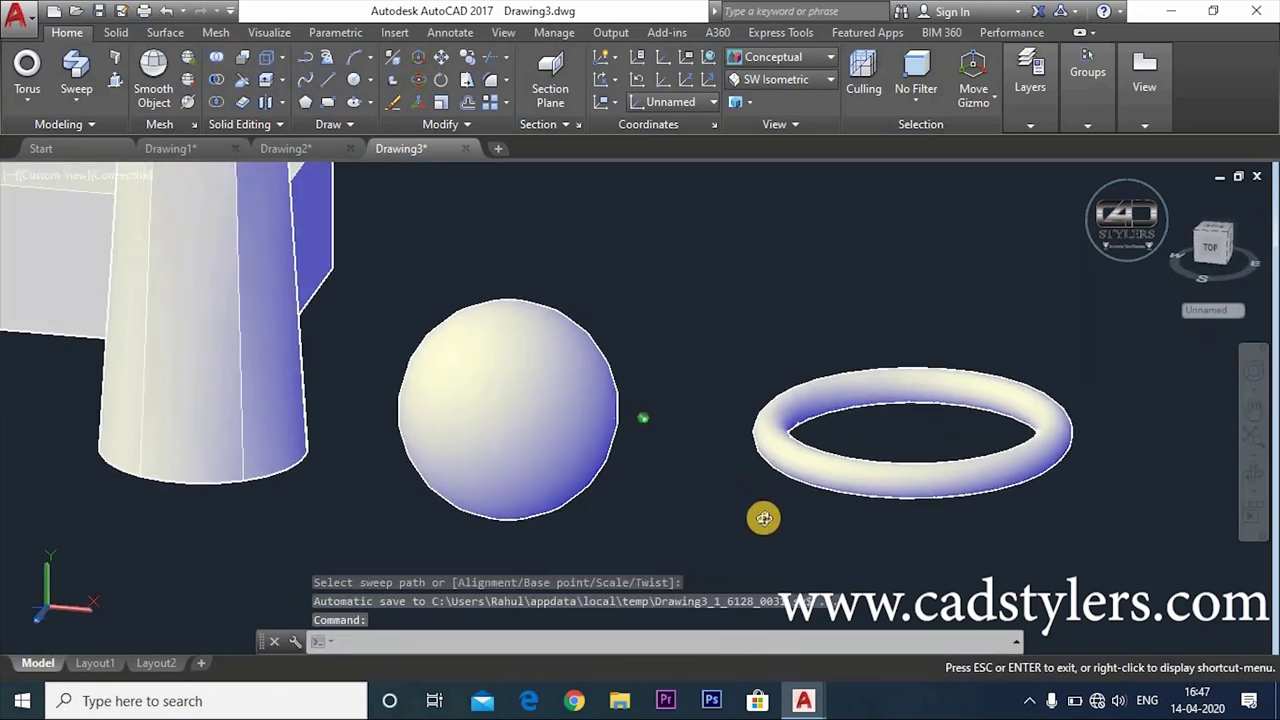
{"action": "scroll", "coordinate": [771, 537], "scroll_direction": "down", "scroll_amount": 3}
{"action": "middle_click_drag", "start_coordinate": [717, 460], "coordinate": [700, 440], "text": "shift"}
{"action": "left_click", "coordinate": [76, 98]}
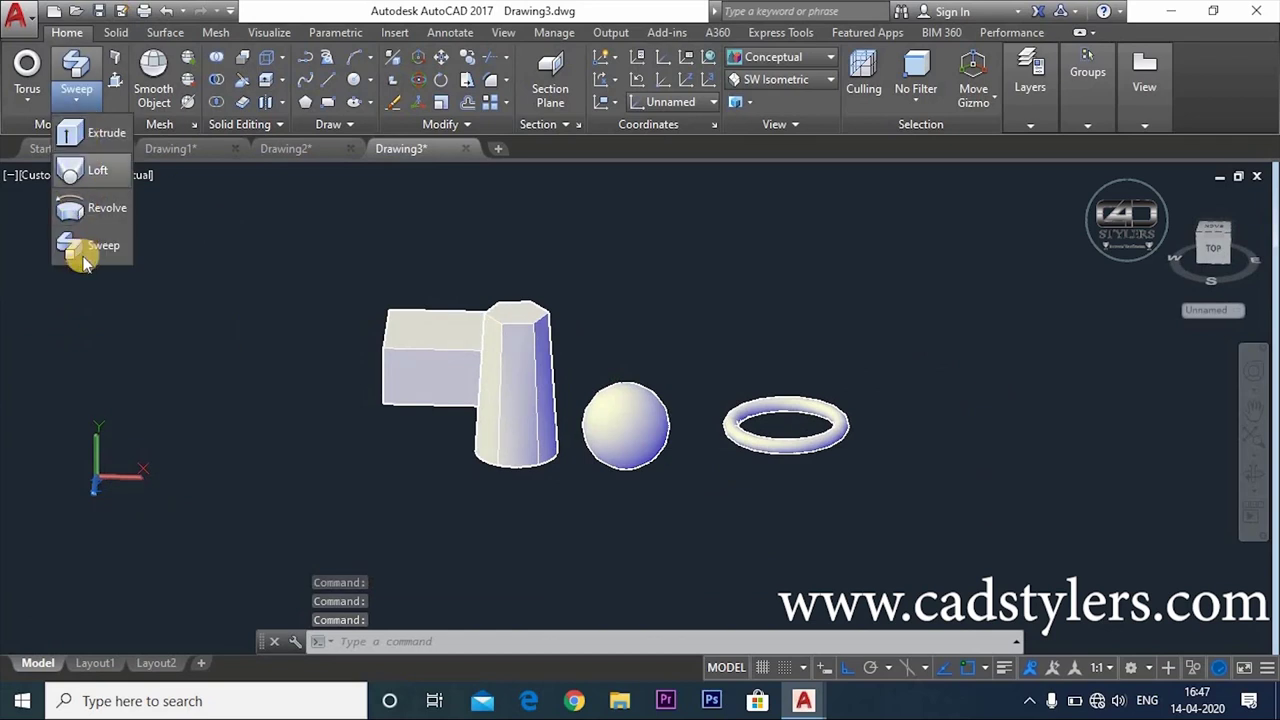
Orbit the view until the box tilts above the cone, sphere and ring.
{"action": "mouse_move", "coordinate": [200, 322]}
{"action": "middle_mouse_down", "text": "shift"}
{"action": "mouse_move", "coordinate": [237, 391]}
{"action": "mouse_move", "coordinate": [286, 397]}
{"action": "mouse_move", "coordinate": [220, 409]}
{"action": "mouse_move", "coordinate": [709, 391]}
{"action": "mouse_move", "coordinate": [581, 352]}
{"action": "middle_mouse_up", "text": "shift"}
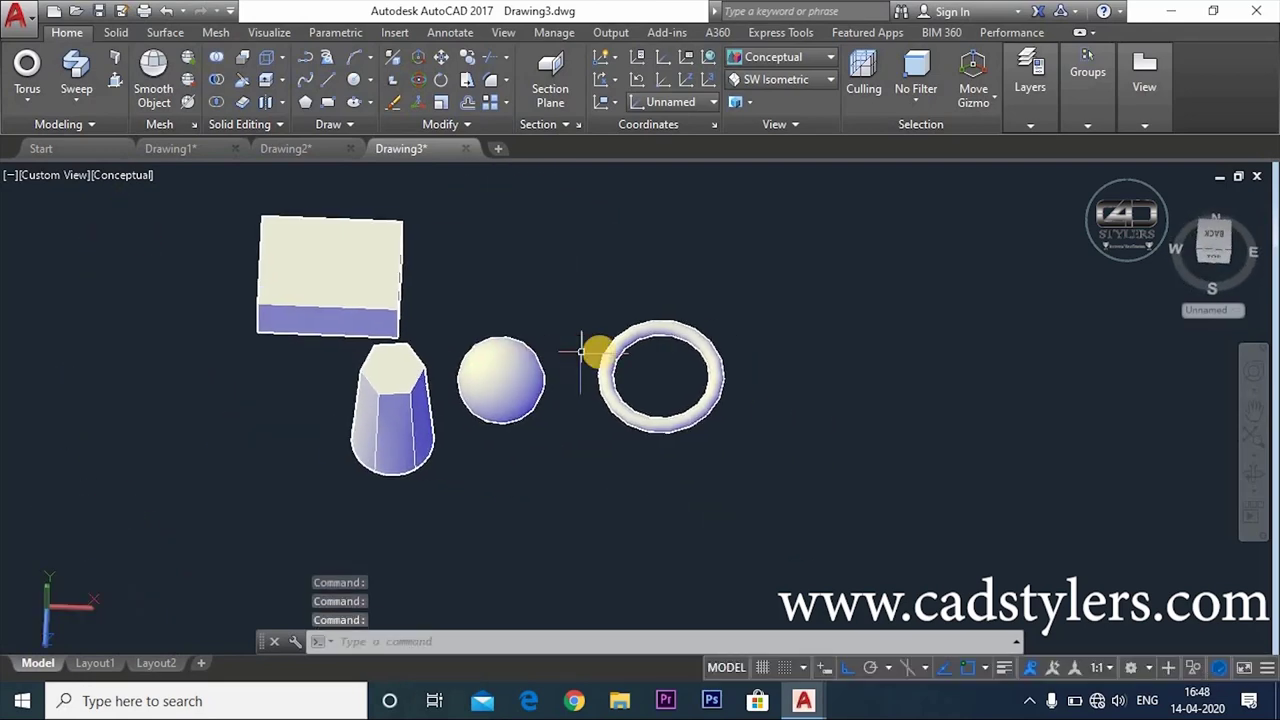
{"action": "mouse_move", "coordinate": [785, 362]}
{"action": "middle_mouse_down", "text": "shift"}
{"action": "mouse_move", "coordinate": [731, 334]}
{"action": "mouse_move", "coordinate": [767, 317]}
{"action": "mouse_move", "coordinate": [763, 346]}
{"action": "mouse_move", "coordinate": [701, 347]}
{"action": "mouse_move", "coordinate": [714, 363]}
{"action": "mouse_move", "coordinate": [785, 345]}
{"action": "mouse_move", "coordinate": [723, 354]}
{"action": "middle_mouse_up", "text": "shift"}
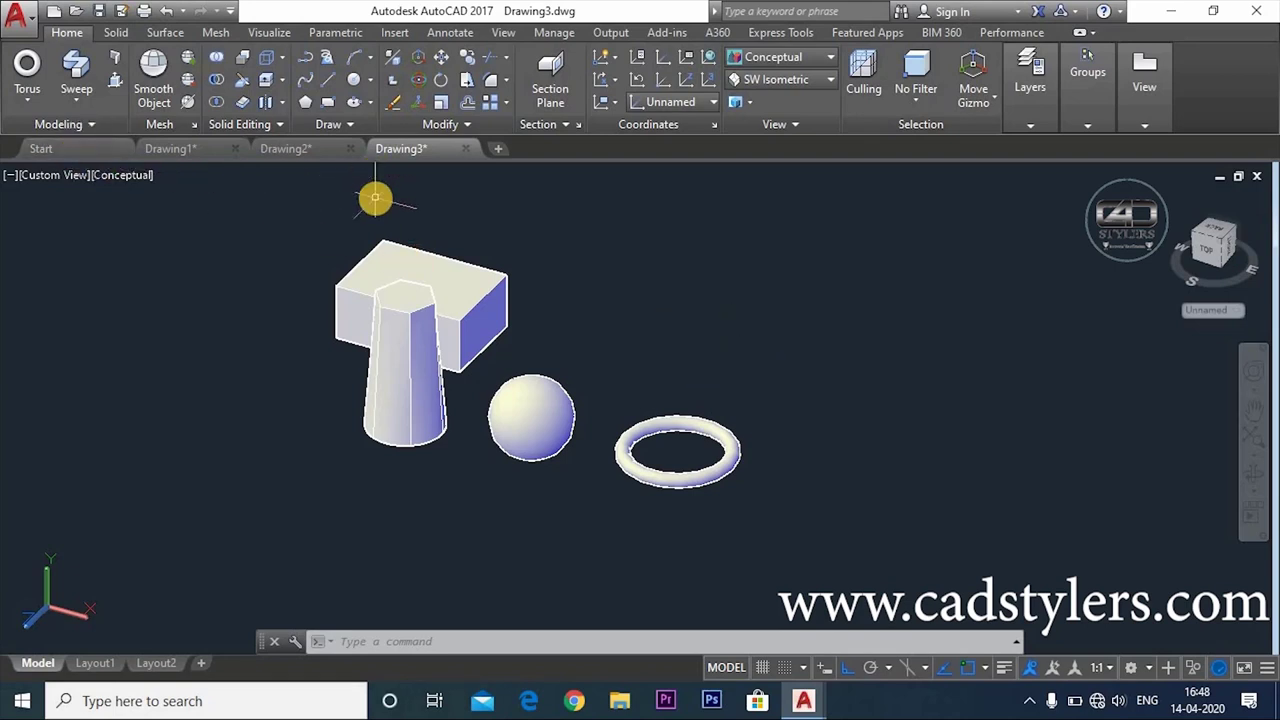
Clear the stray selection windows and orbit to a higher view of the box, cone, sphere and ring.
{"action": "left_click", "coordinate": [322, 205]}
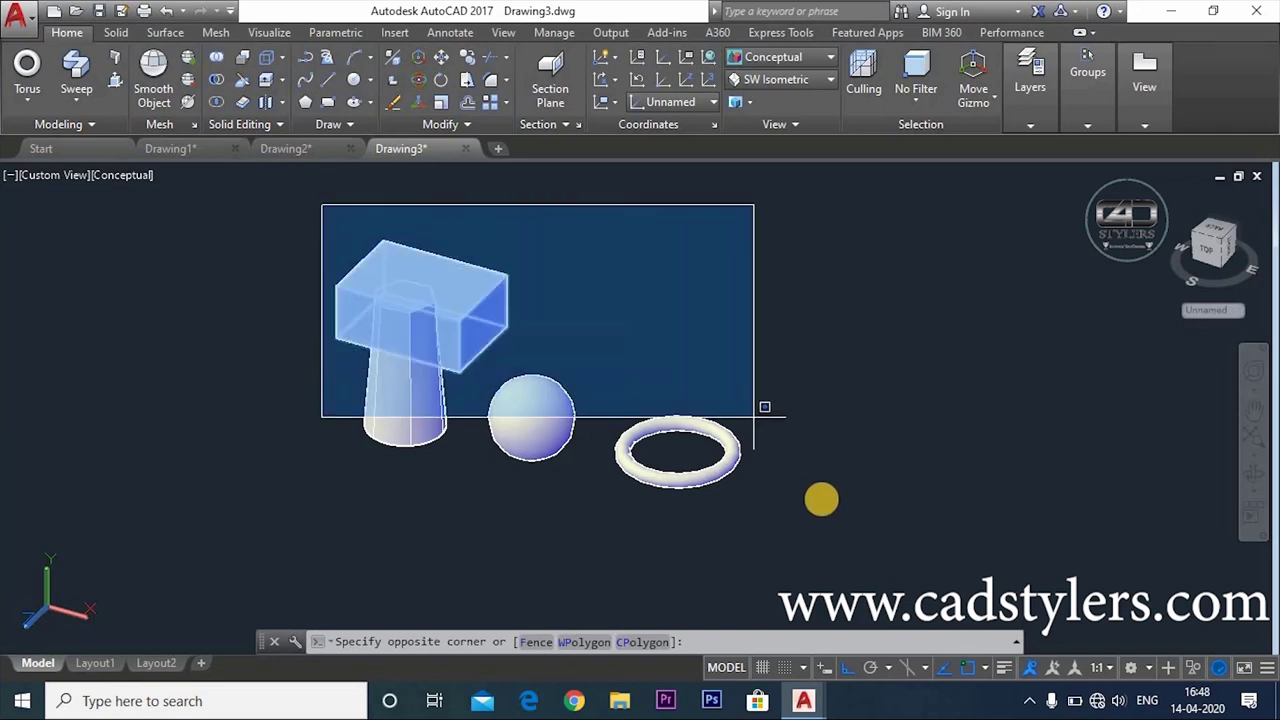
{"action": "key", "text": "Escape"}
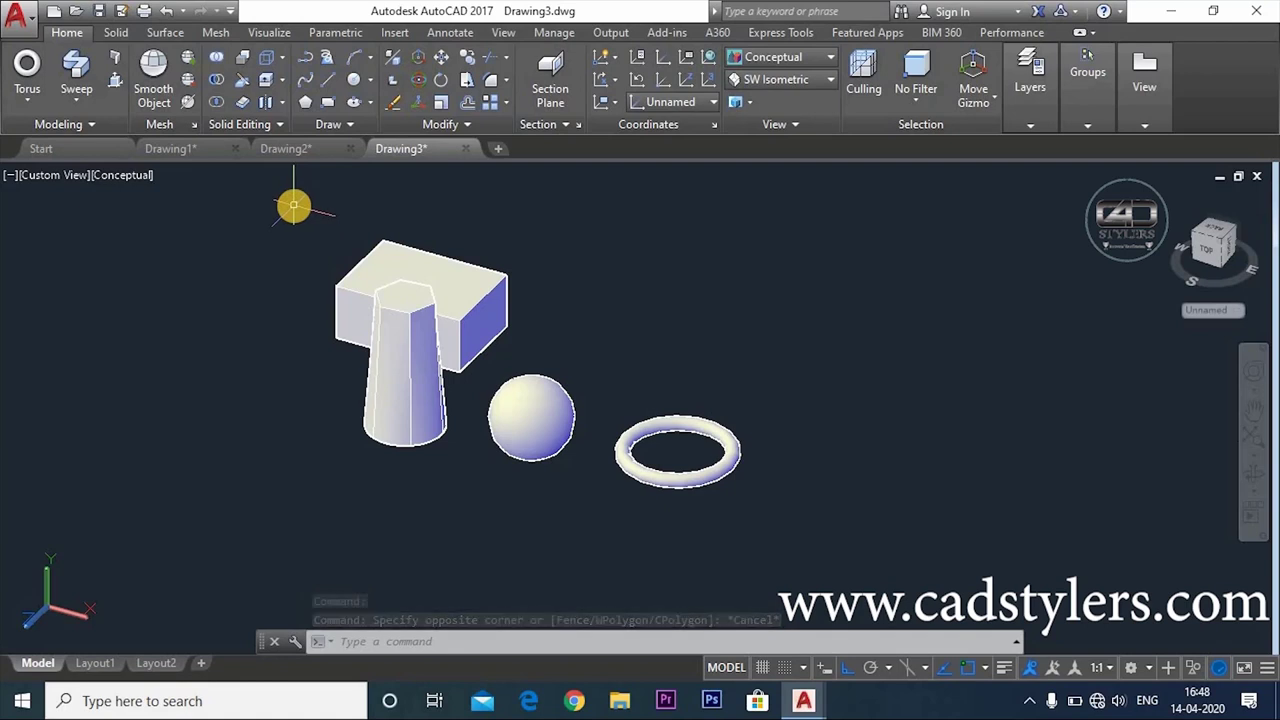
{"action": "left_click", "coordinate": [293, 205]}
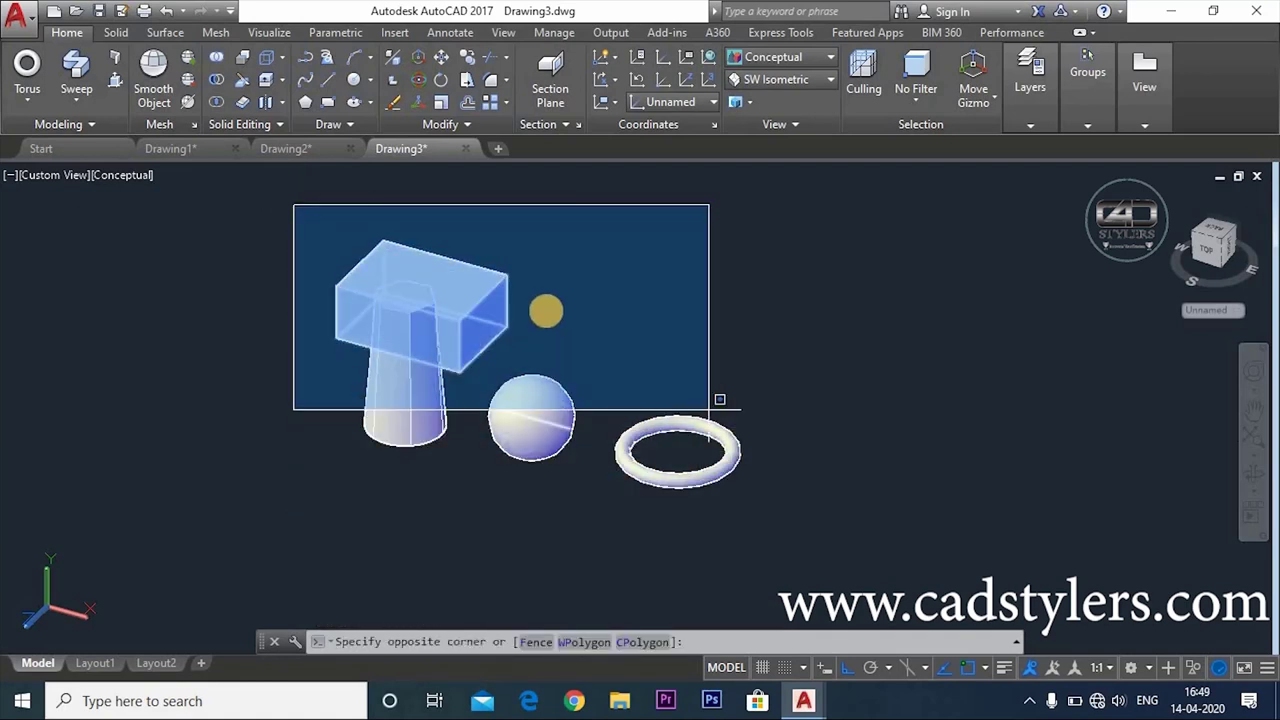
{"action": "left_click", "coordinate": [383, 228]}
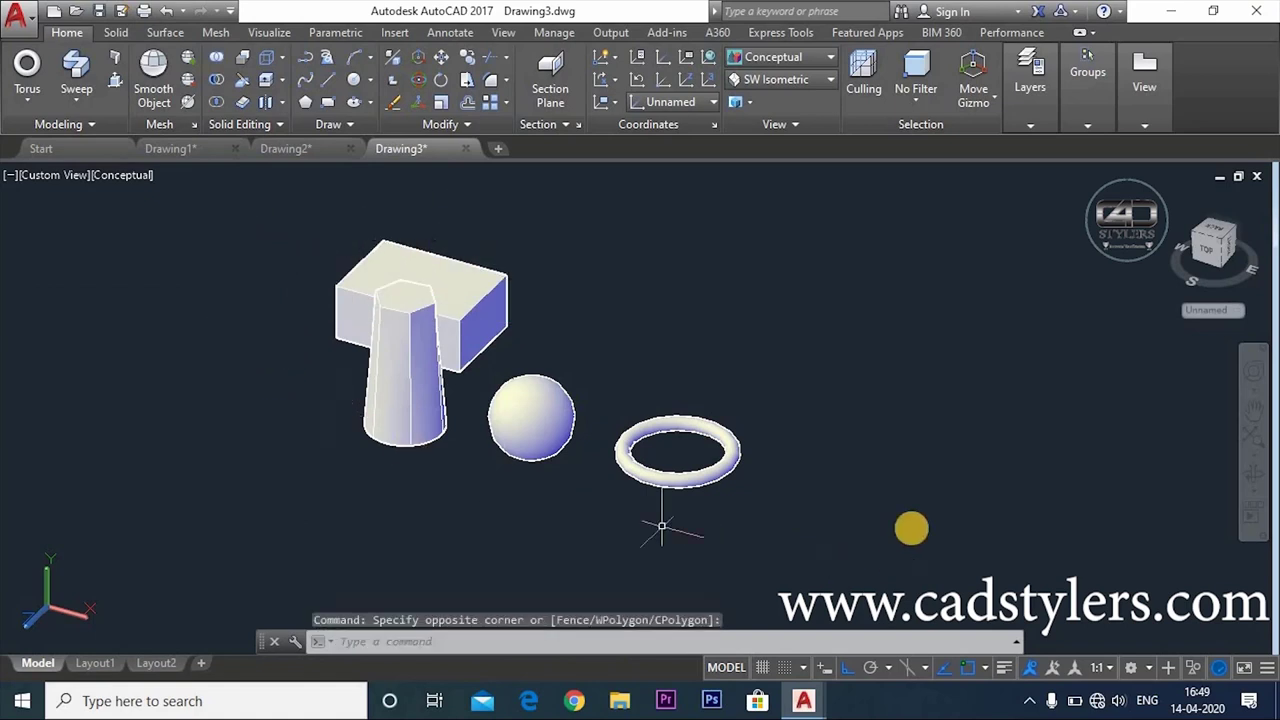
{"action": "mouse_move", "coordinate": [315, 203]}
{"action": "middle_mouse_down", "text": "shift"}
{"action": "mouse_move", "coordinate": [703, 385]}
{"action": "mouse_move", "coordinate": [689, 331]}
{"action": "mouse_move", "coordinate": [673, 357]}
{"action": "mouse_move", "coordinate": [691, 346]}
{"action": "middle_mouse_up", "text": "shift"}
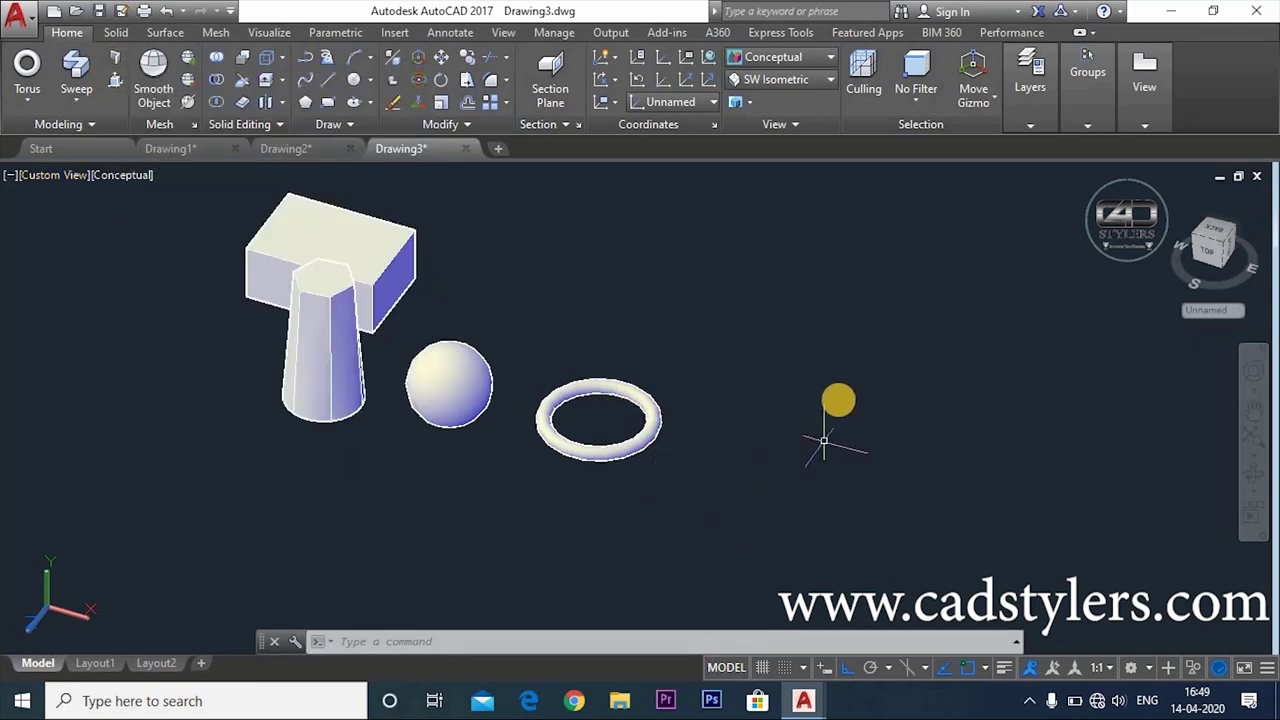
{"action": "mouse_move", "coordinate": [837, 400]}
{"action": "middle_mouse_down", "text": "shift"}
{"action": "mouse_move", "coordinate": [809, 435]}
{"action": "mouse_move", "coordinate": [786, 428]}
{"action": "middle_mouse_up", "text": "shift"}
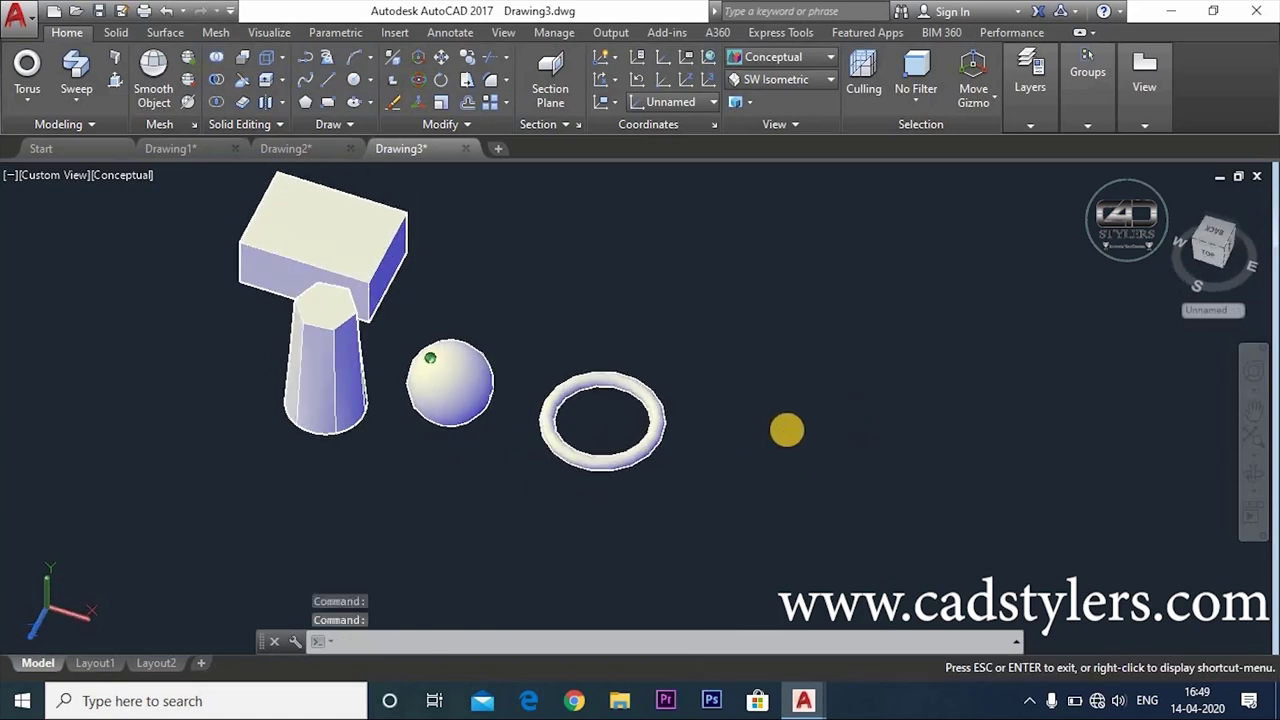
Draw a rectangle to the right of the ring and switch to the front view.
{"action": "type", "text": "rec"}
{"action": "key", "text": "Return"}
{"action": "left_click", "coordinate": [640, 248]}
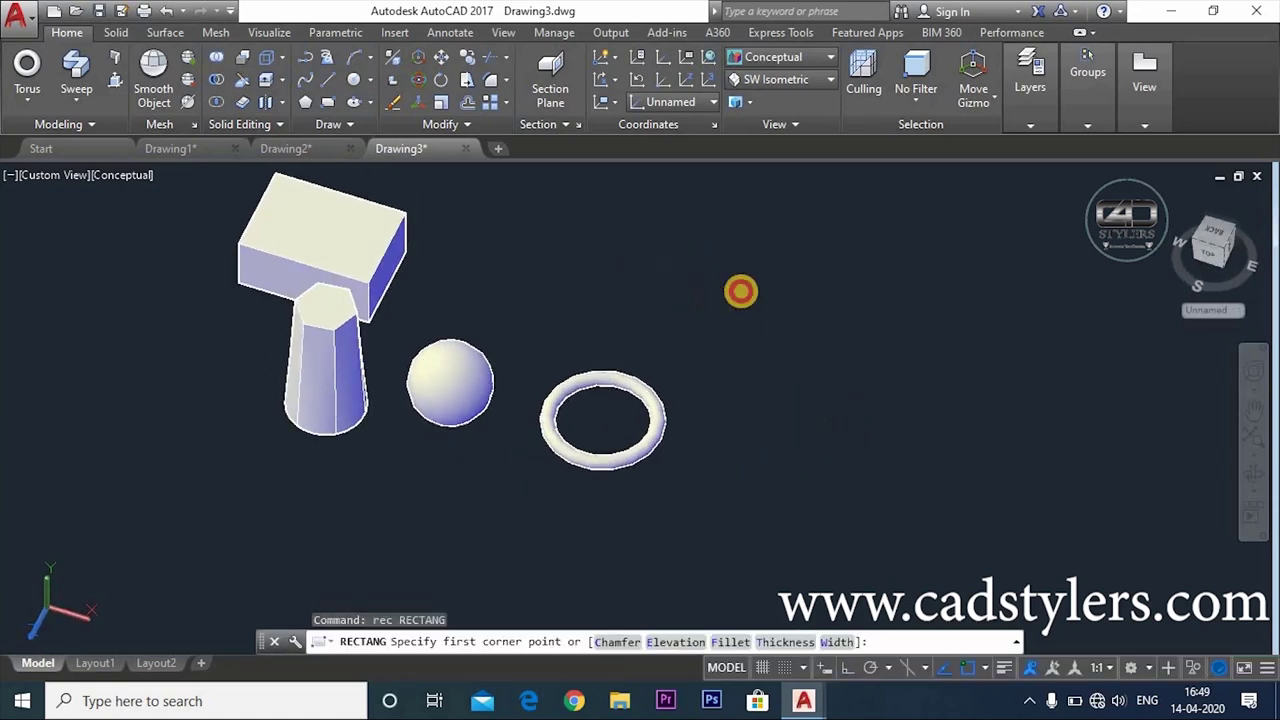
{"action": "left_click", "coordinate": [800, 383]}
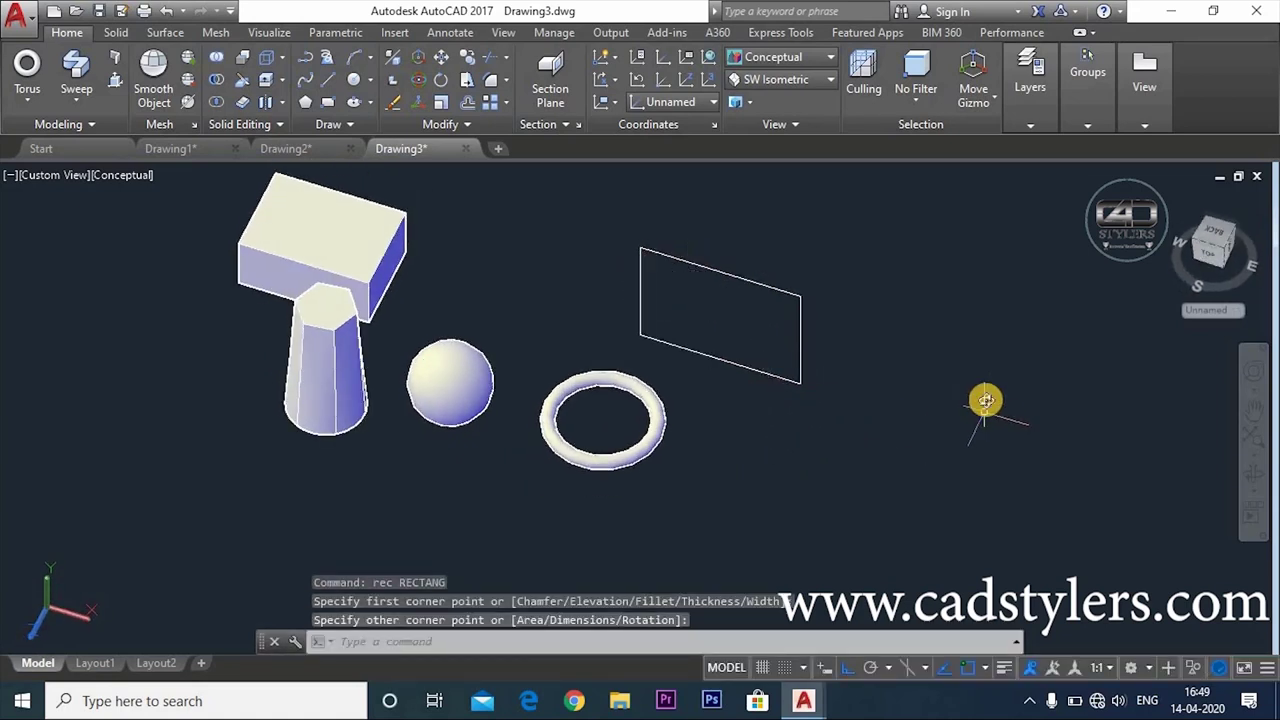
{"action": "middle_click_drag", "start_coordinate": [986, 400], "coordinate": [1000, 366], "text": "shift"}
{"action": "left_click", "coordinate": [1228, 258]}
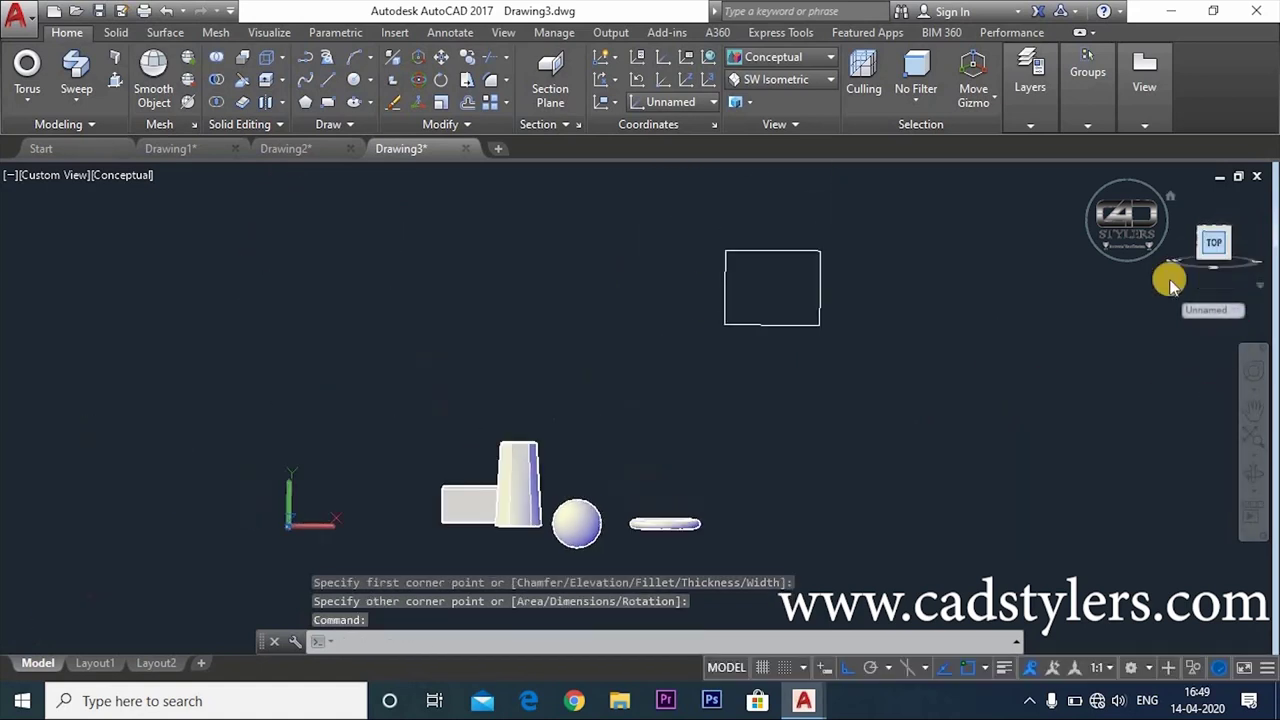
{"action": "middle_click_drag", "start_coordinate": [880, 400], "coordinate": [773, 460]}
Offset a copy of the rectangle 30 units inward.
{"action": "type", "text": "o"}
{"action": "key", "text": "Return"}
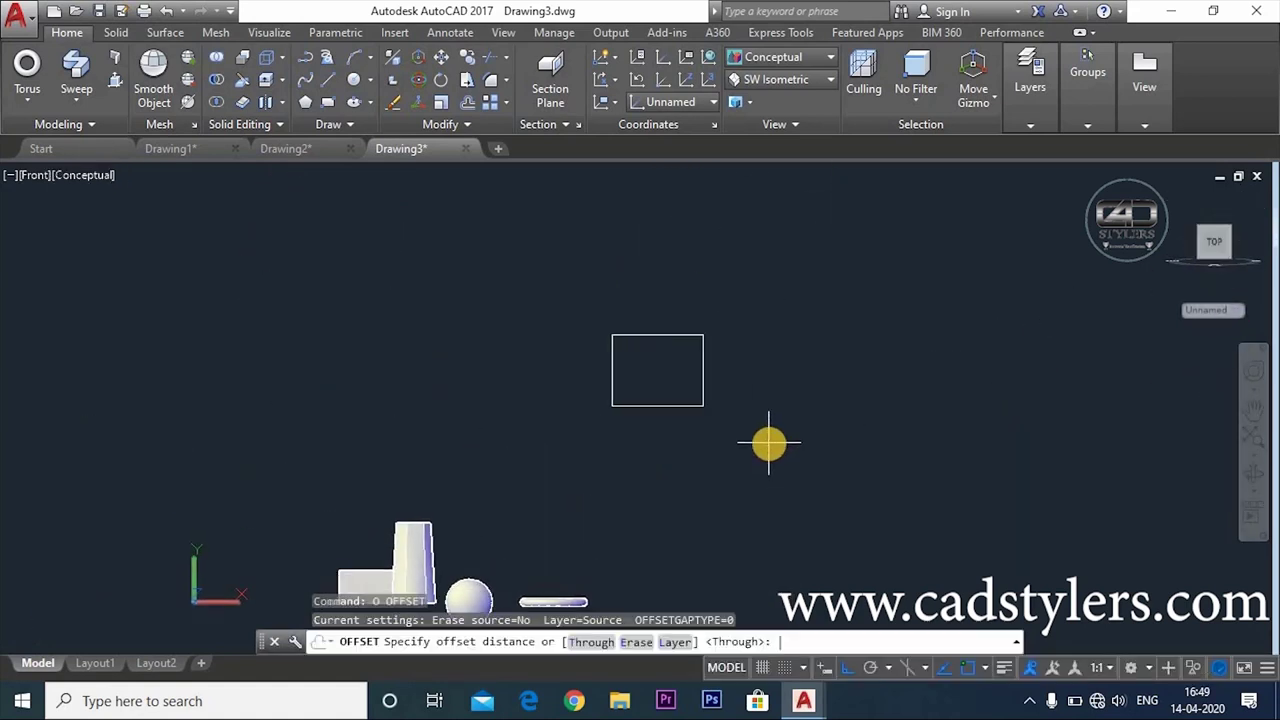
{"action": "type", "text": "0"}
{"action": "key", "text": "Return"}
{"action": "left_click", "coordinate": [667, 336]}
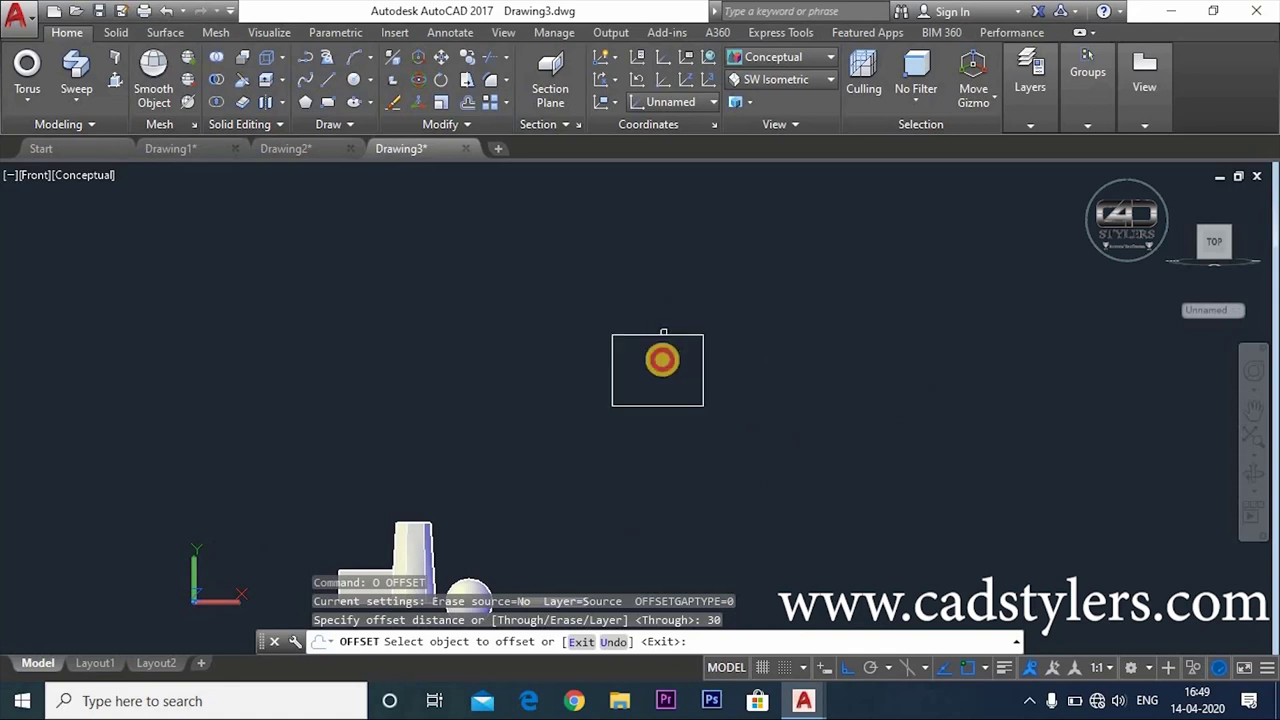
{"action": "left_click", "coordinate": [656, 373]}
{"action": "scroll", "coordinate": [656, 373], "scroll_direction": "up", "scroll_amount": 2}
{"action": "scroll", "coordinate": [677, 362], "scroll_direction": "up", "scroll_amount": 2}
{"action": "key", "text": "Escape"}
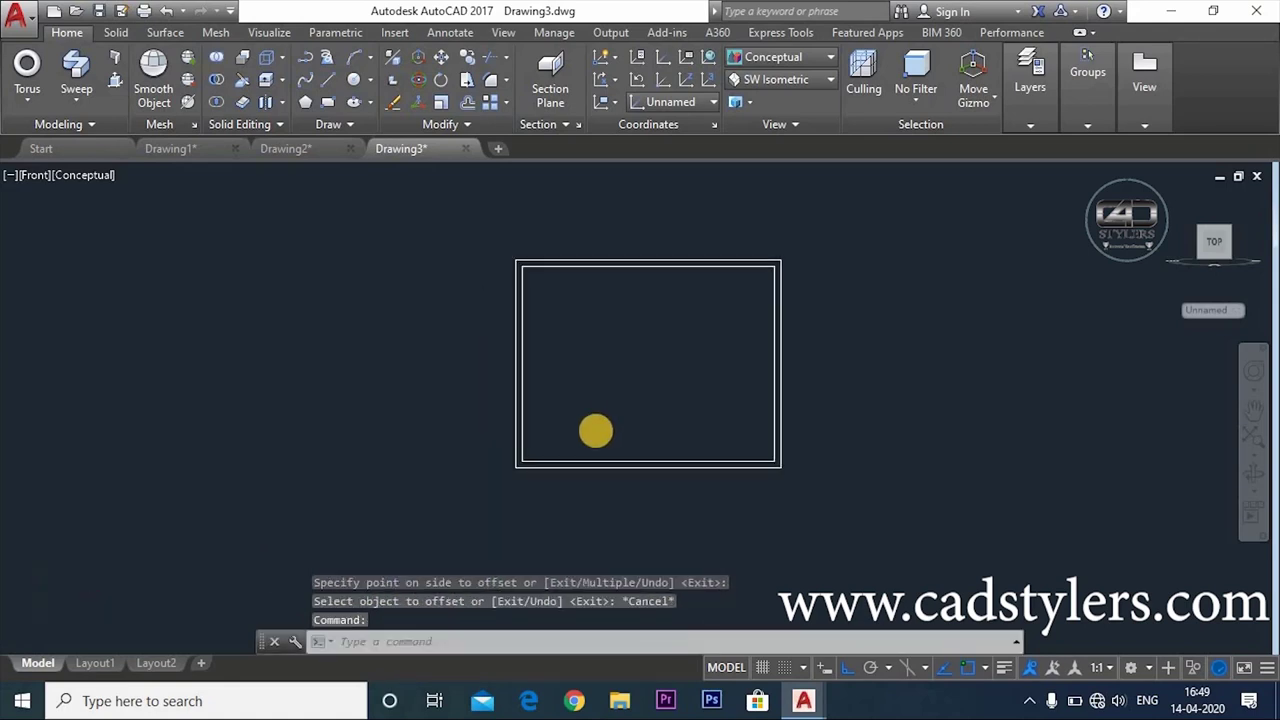
{"action": "scroll", "coordinate": [595, 430], "scroll_direction": "up", "scroll_amount": 1}
{"action": "scroll", "coordinate": [595, 430], "scroll_direction": "down", "scroll_amount": 2}
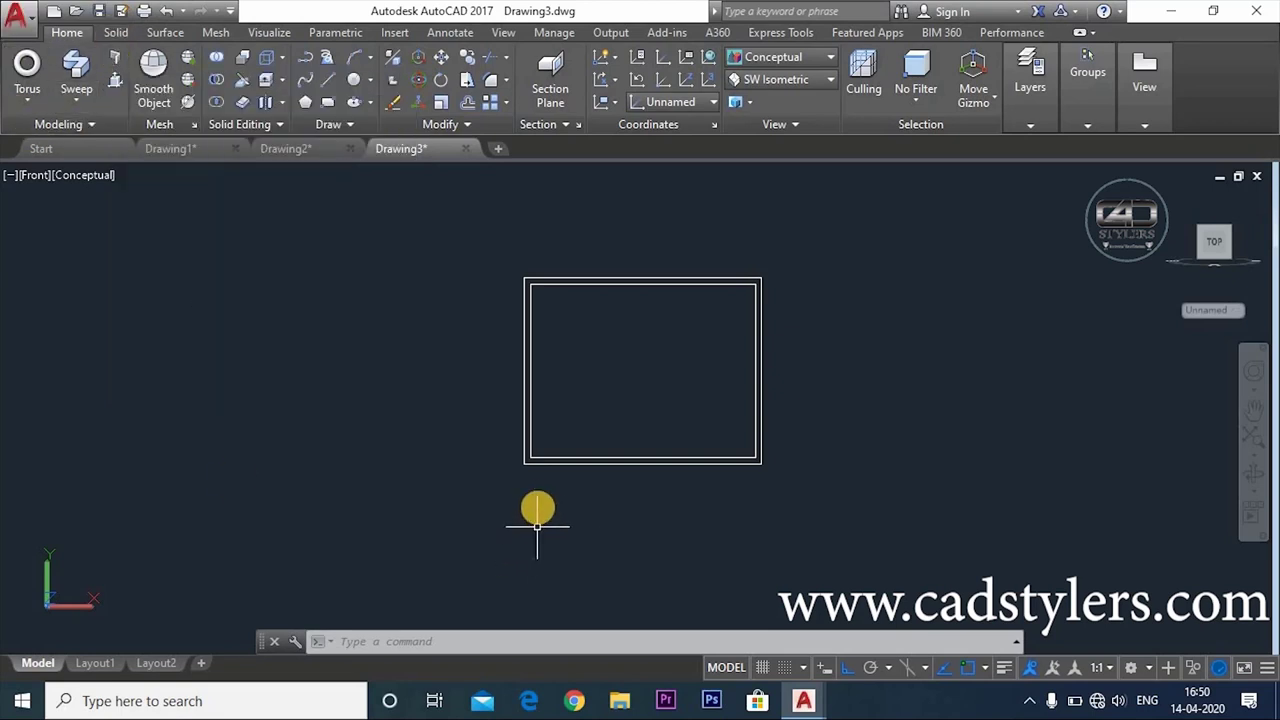
{"action": "middle_click_drag", "start_coordinate": [532, 499], "coordinate": [529, 489], "text": "shift"}
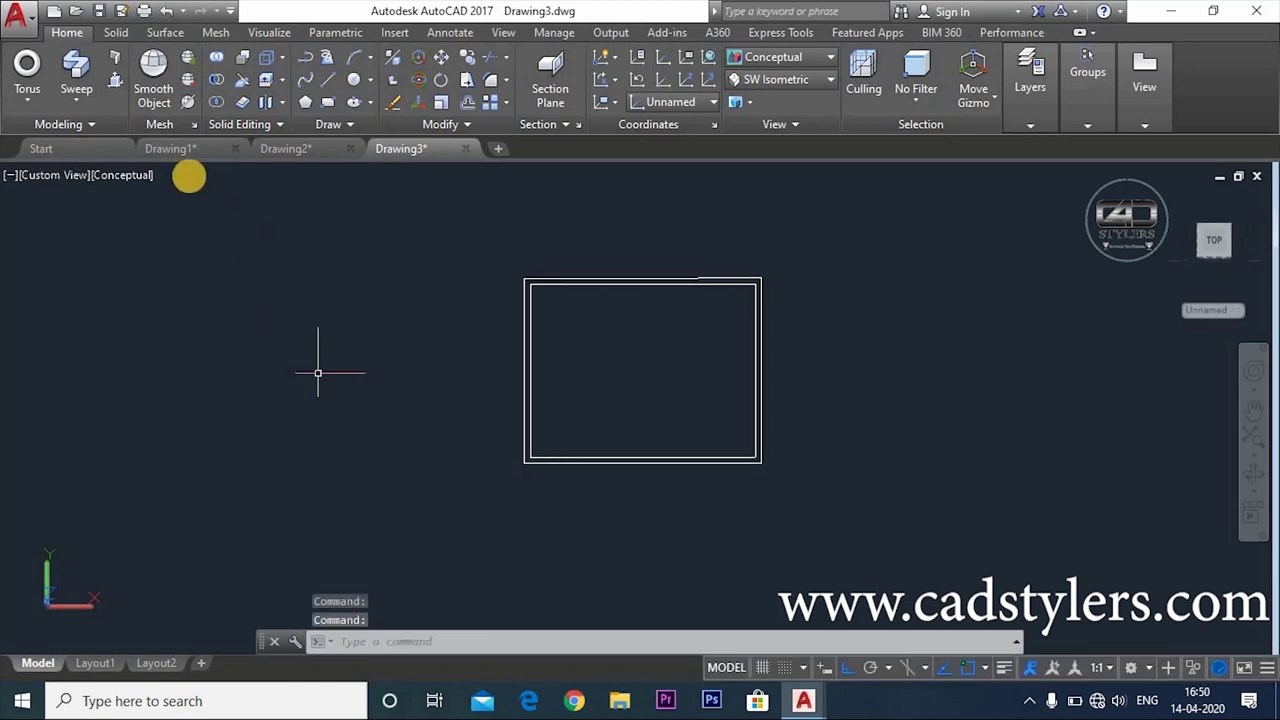
{"action": "left_click", "coordinate": [116, 59]}
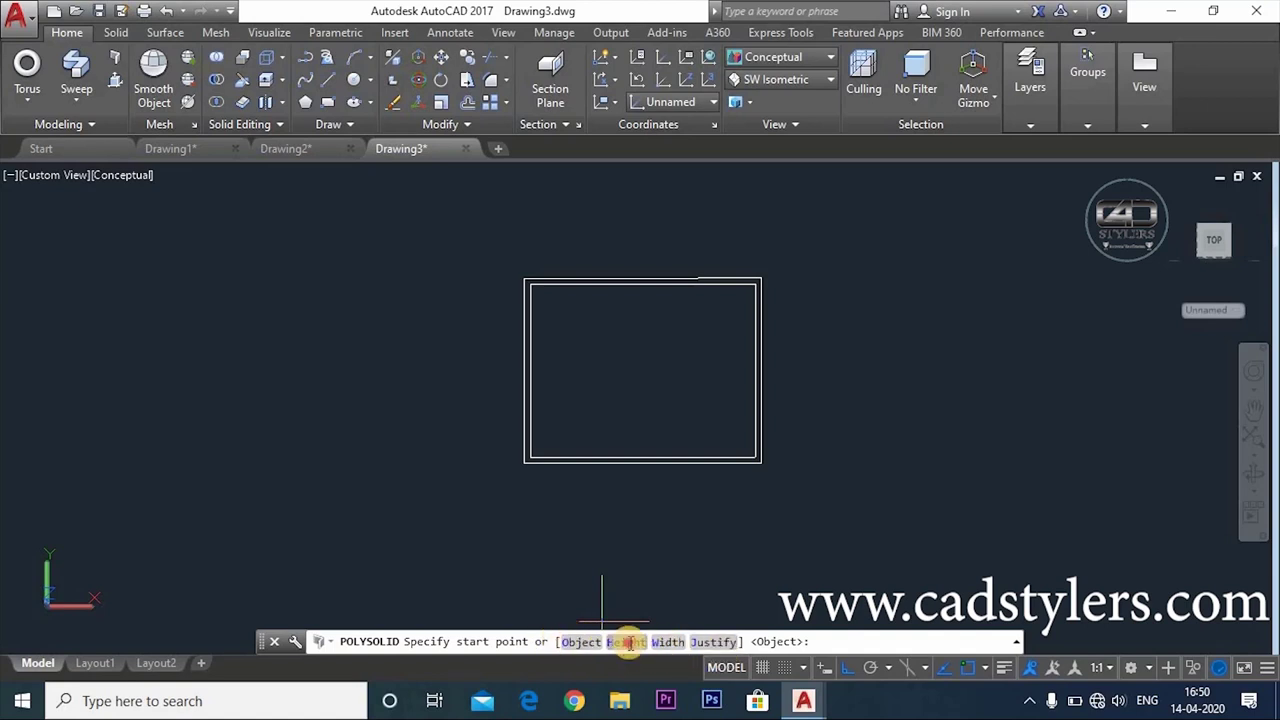
Keep the polysolid height at 80, set the wall width to 30, and bring up justification.
{"action": "left_click", "coordinate": [628, 642]}
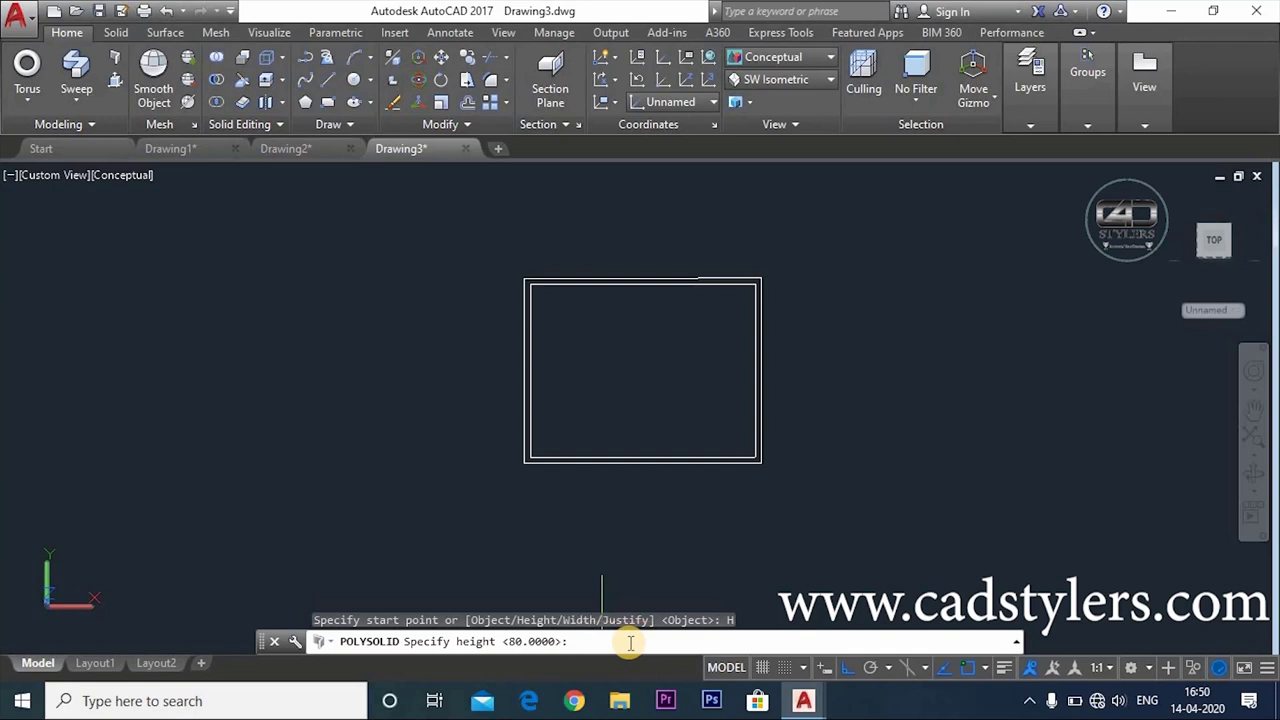
{"action": "key", "text": "Return"}
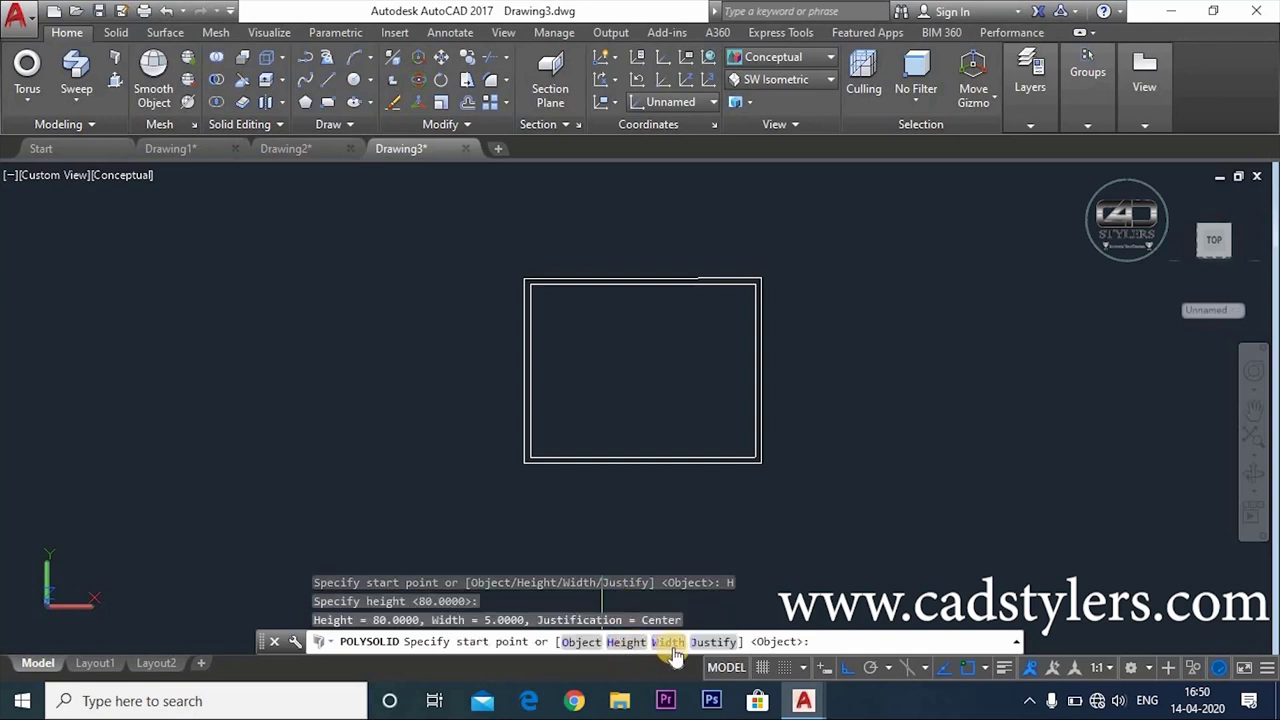
{"action": "left_click", "coordinate": [668, 642]}
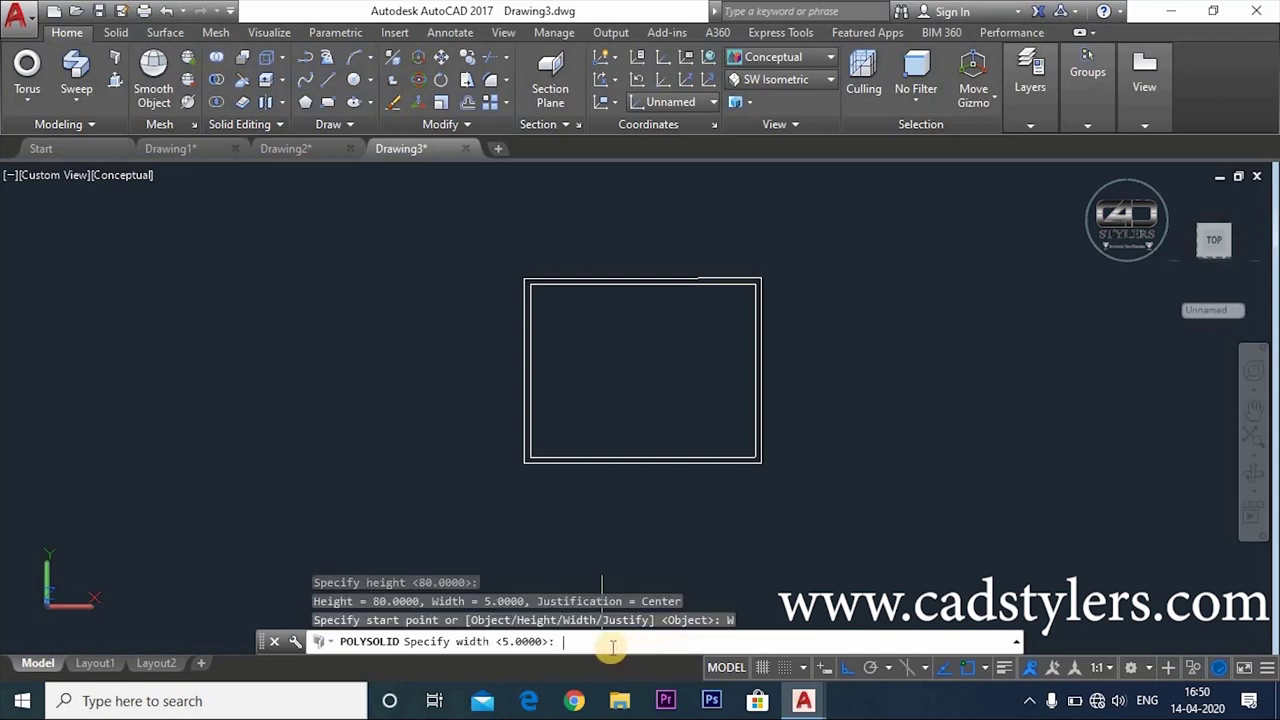
{"action": "scroll", "coordinate": [531, 459], "scroll_direction": "up", "scroll_amount": 2}
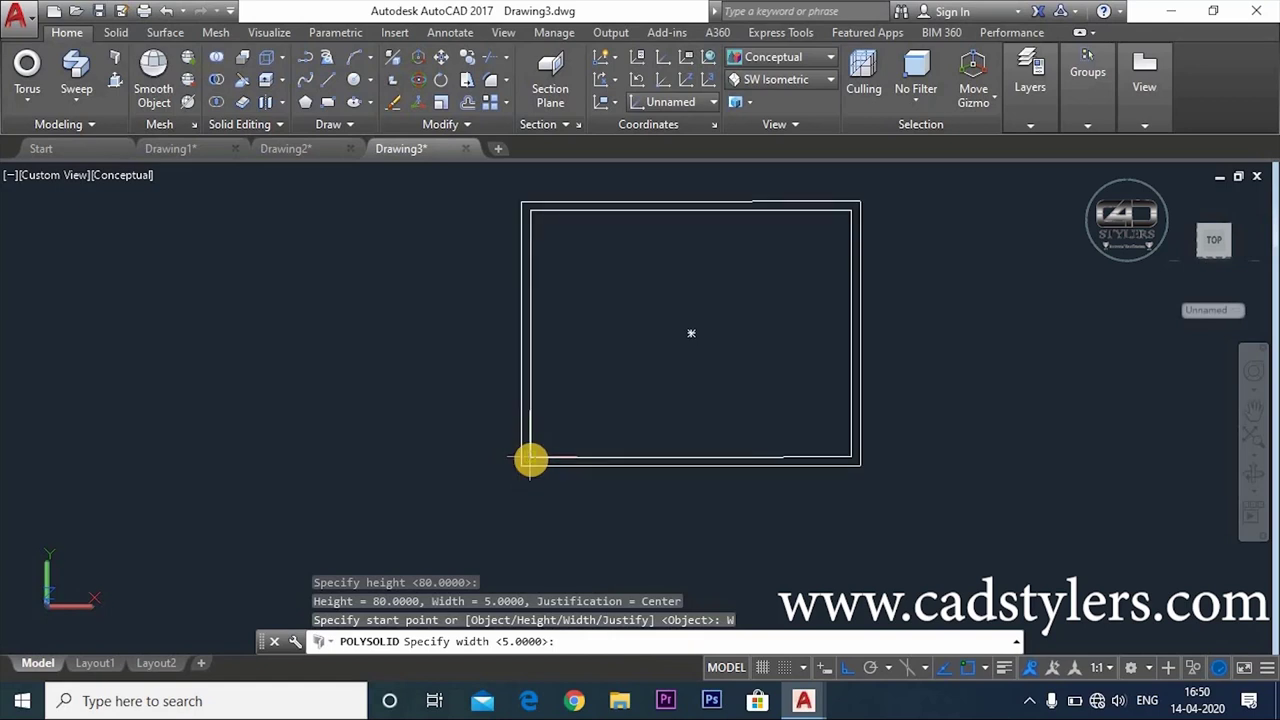
{"action": "scroll", "coordinate": [531, 459], "scroll_direction": "up", "scroll_amount": 2}
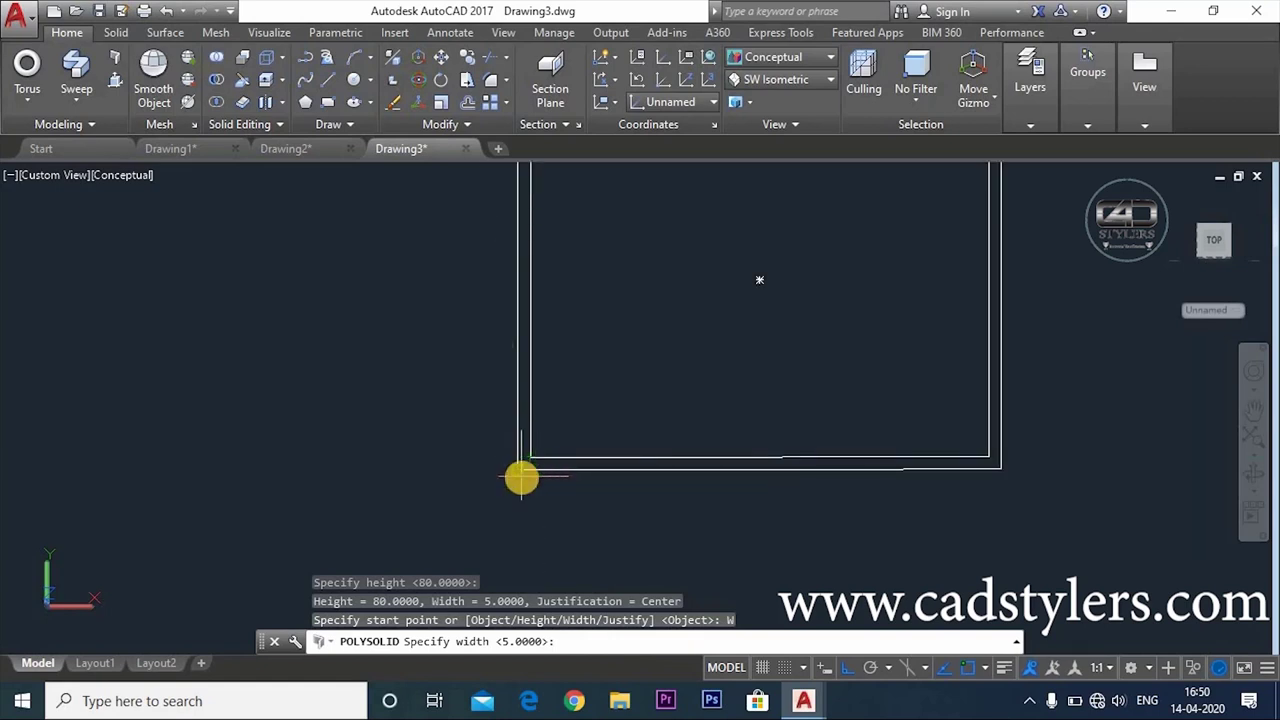
{"action": "left_click", "coordinate": [531, 459]}
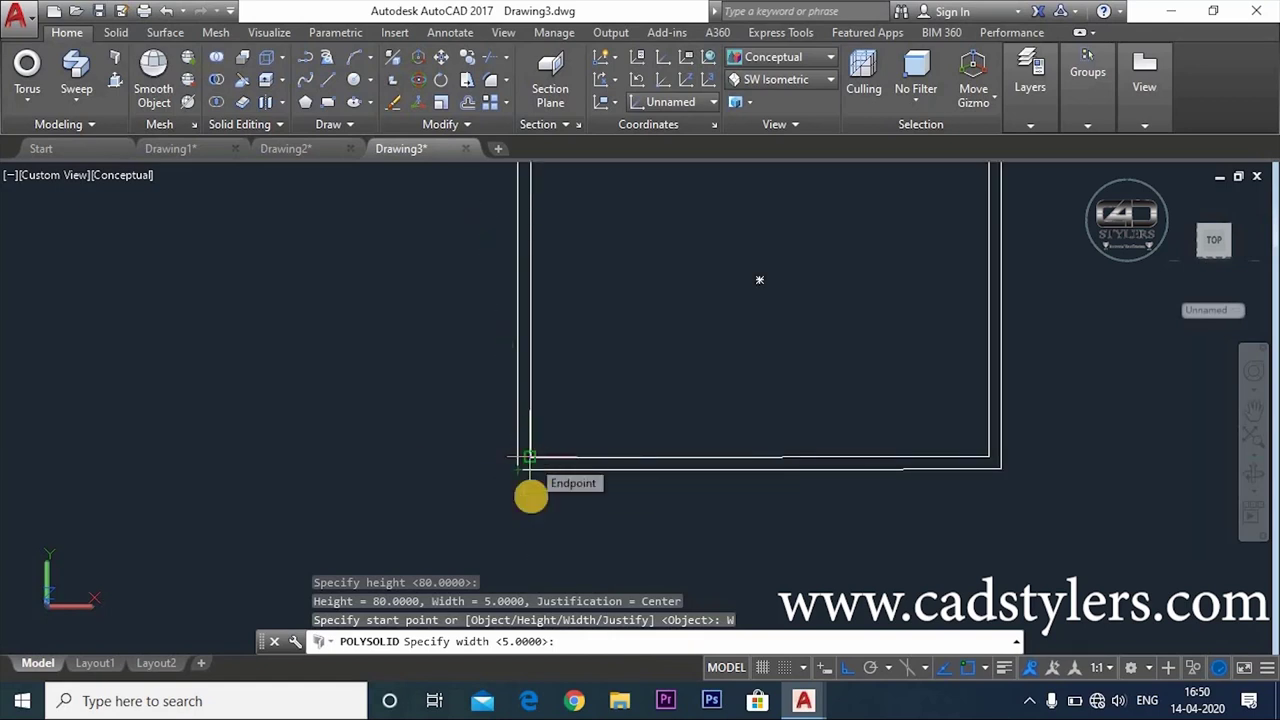
{"action": "left_click", "coordinate": [587, 642]}
{"action": "type", "text": "30"}
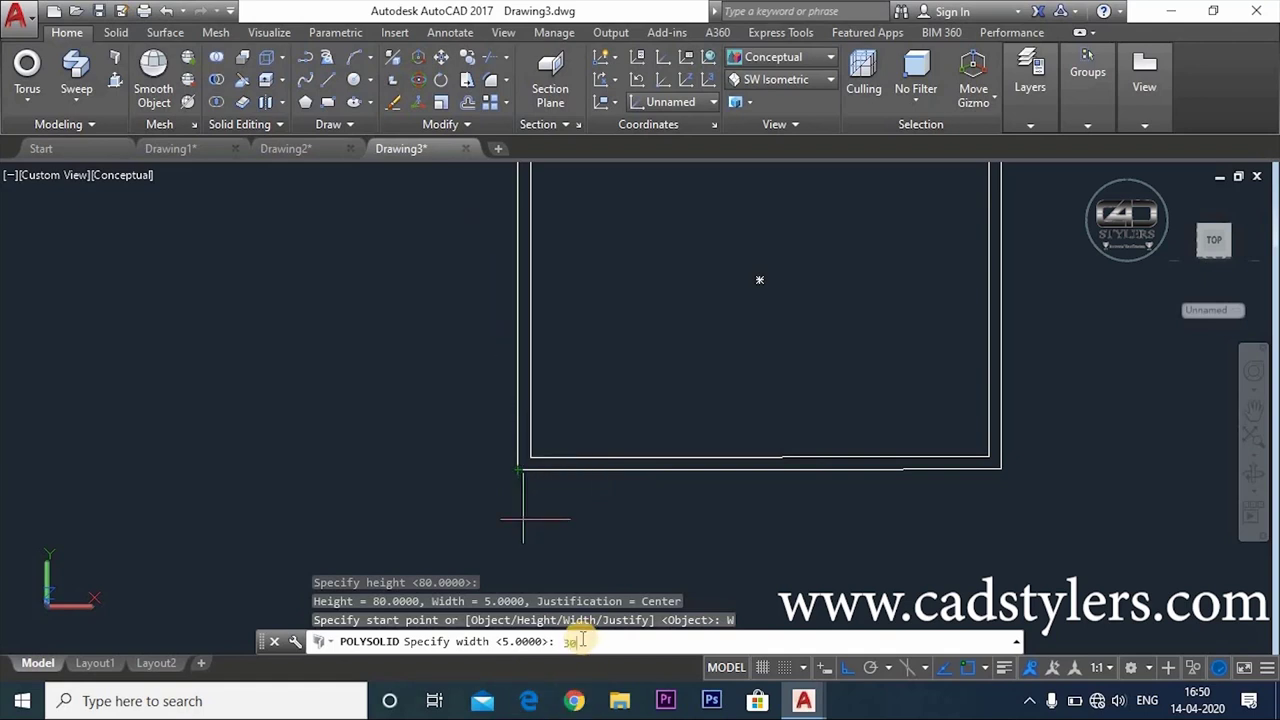
{"action": "key", "text": "Return"}
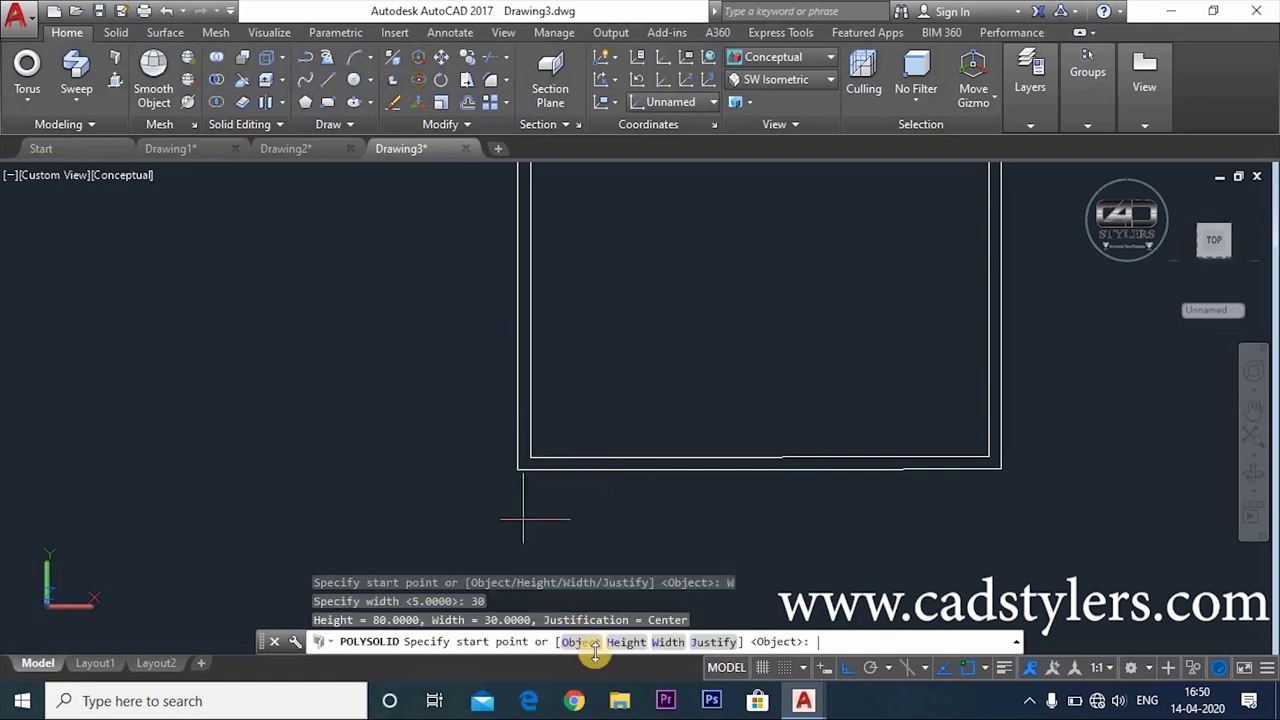
{"action": "left_click", "coordinate": [711, 643]}
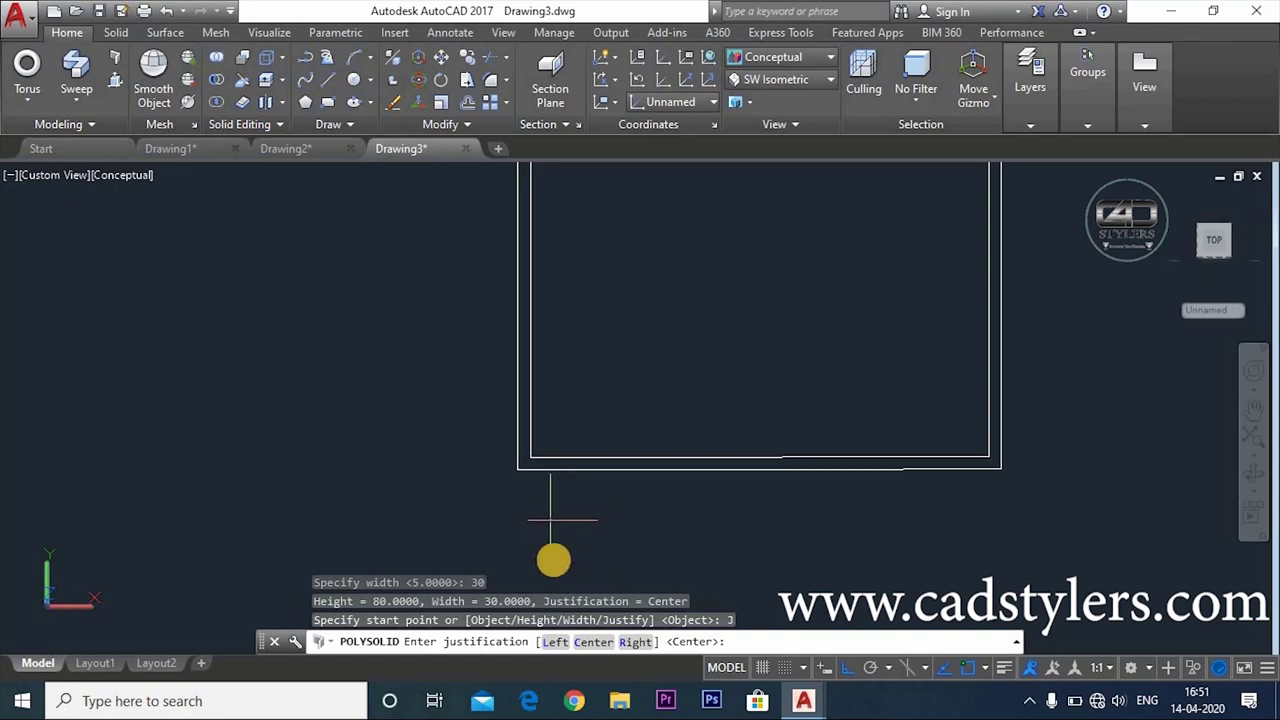
With Ortho on, run a right-justified wall through the rectangle's four corners and close it.
{"action": "middle_click_drag", "start_coordinate": [557, 520], "coordinate": [553, 567]}
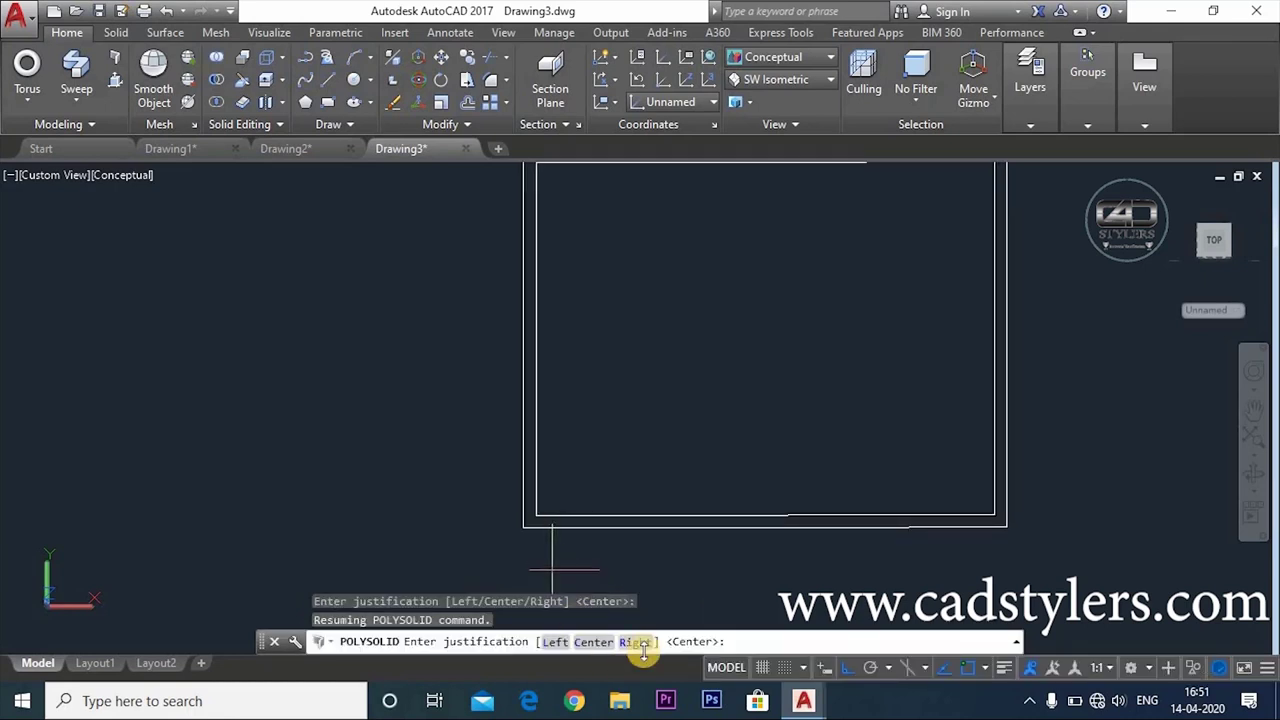
{"action": "type", "text": "R"}
{"action": "key", "text": "Return"}
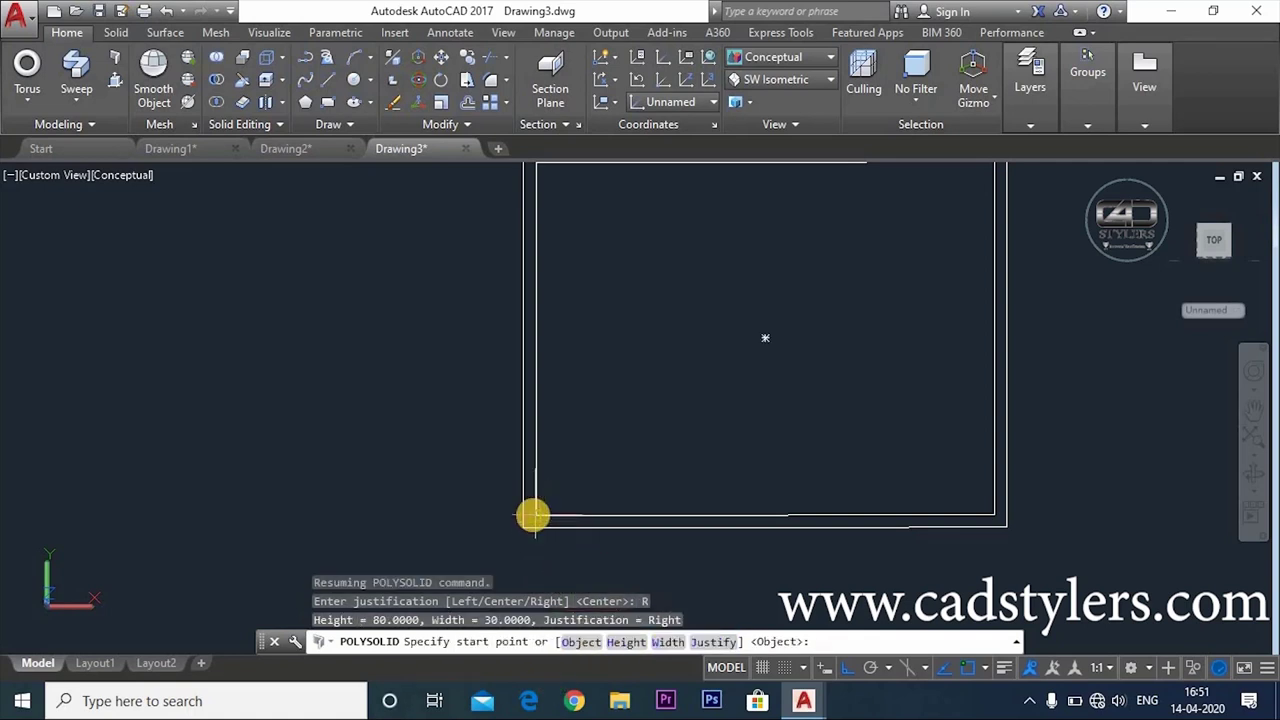
{"action": "left_click", "coordinate": [844, 669]}
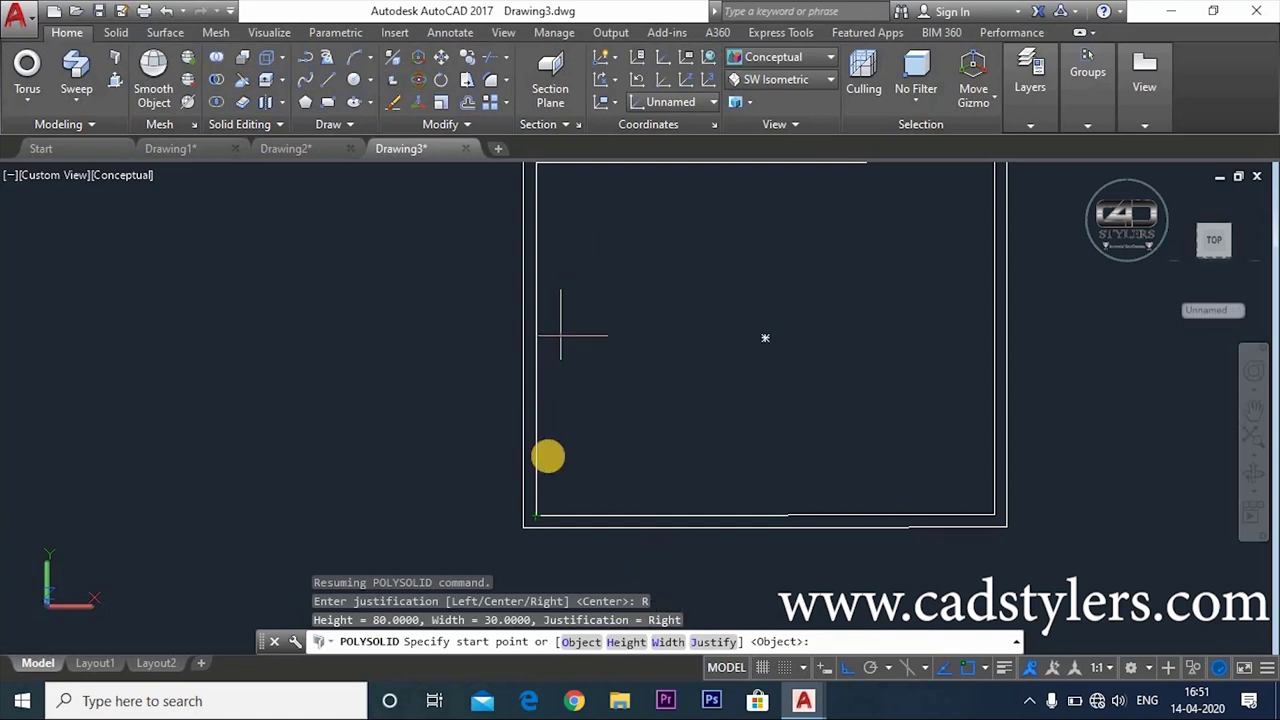
{"action": "left_click", "coordinate": [537, 515]}
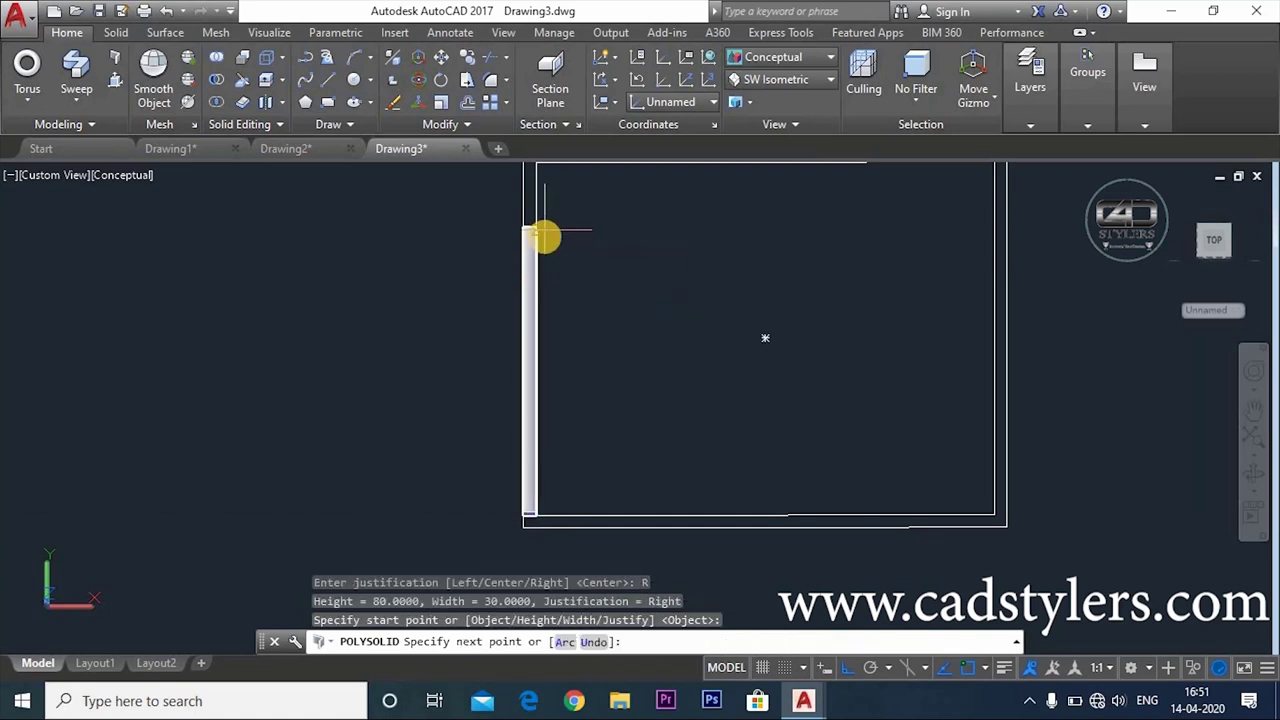
{"action": "middle_click_drag", "start_coordinate": [543, 232], "coordinate": [550, 310]}
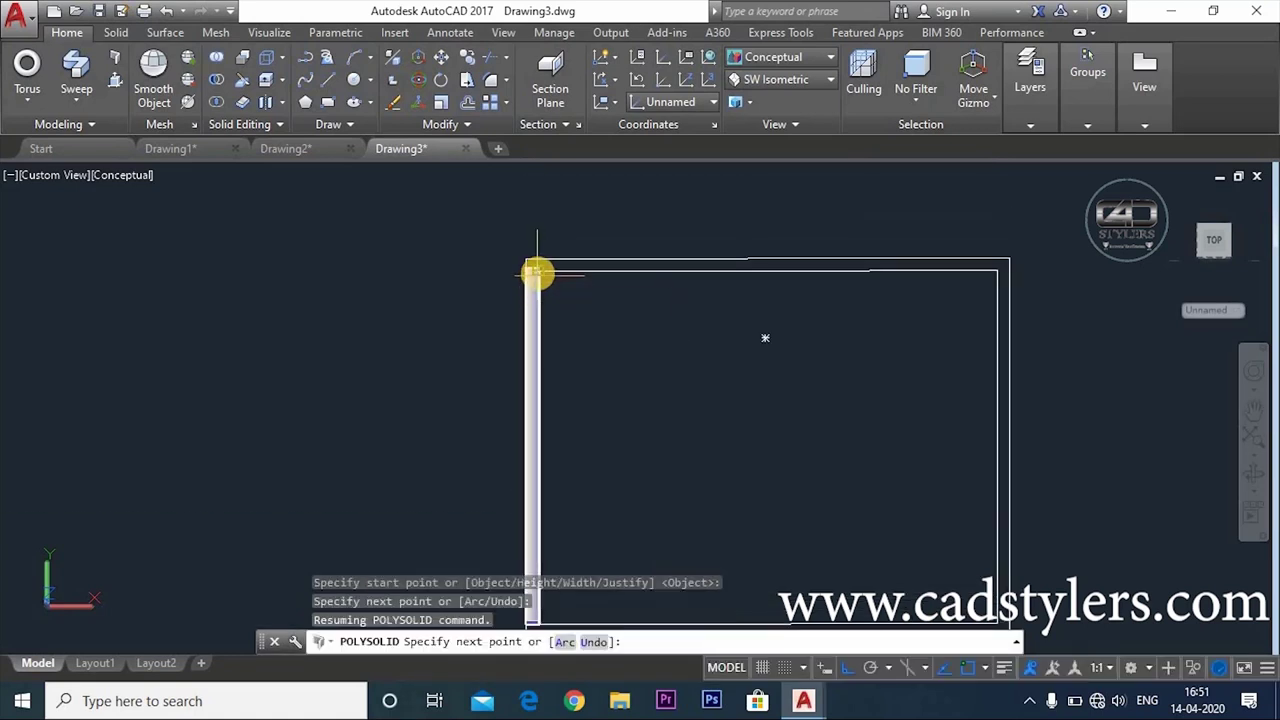
{"action": "left_click", "coordinate": [537, 272]}
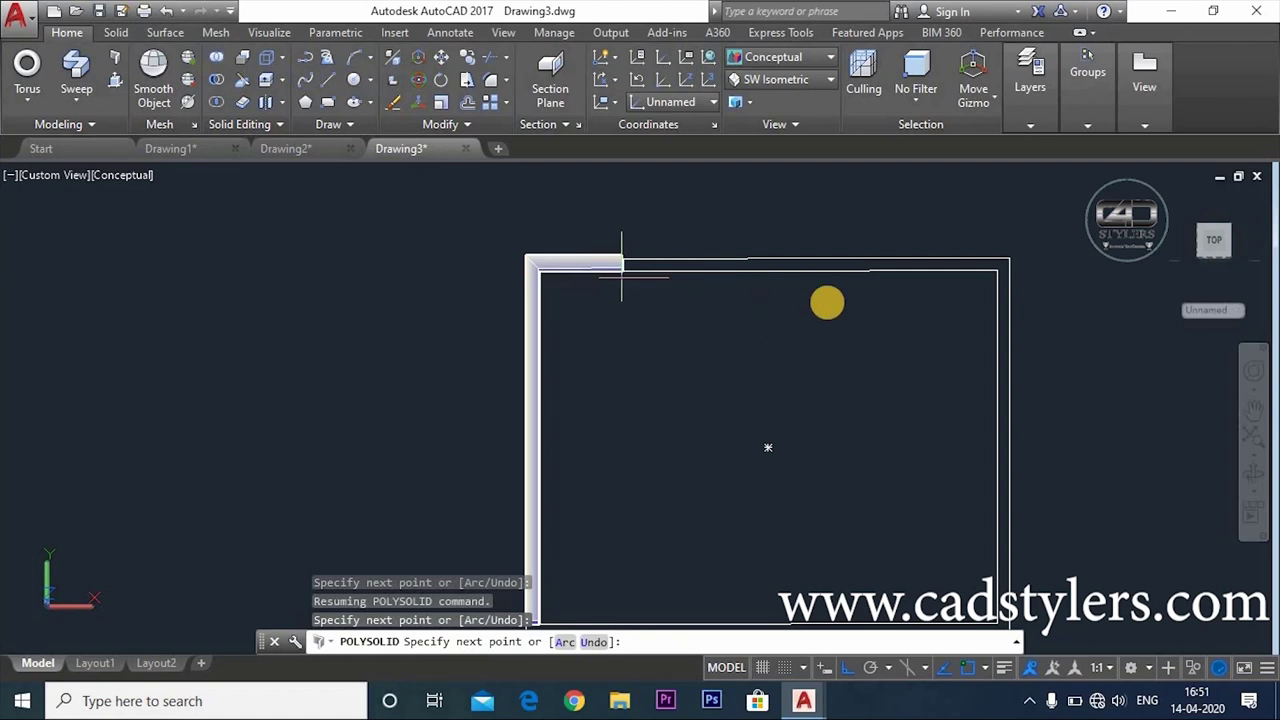
{"action": "left_click", "coordinate": [1002, 271]}
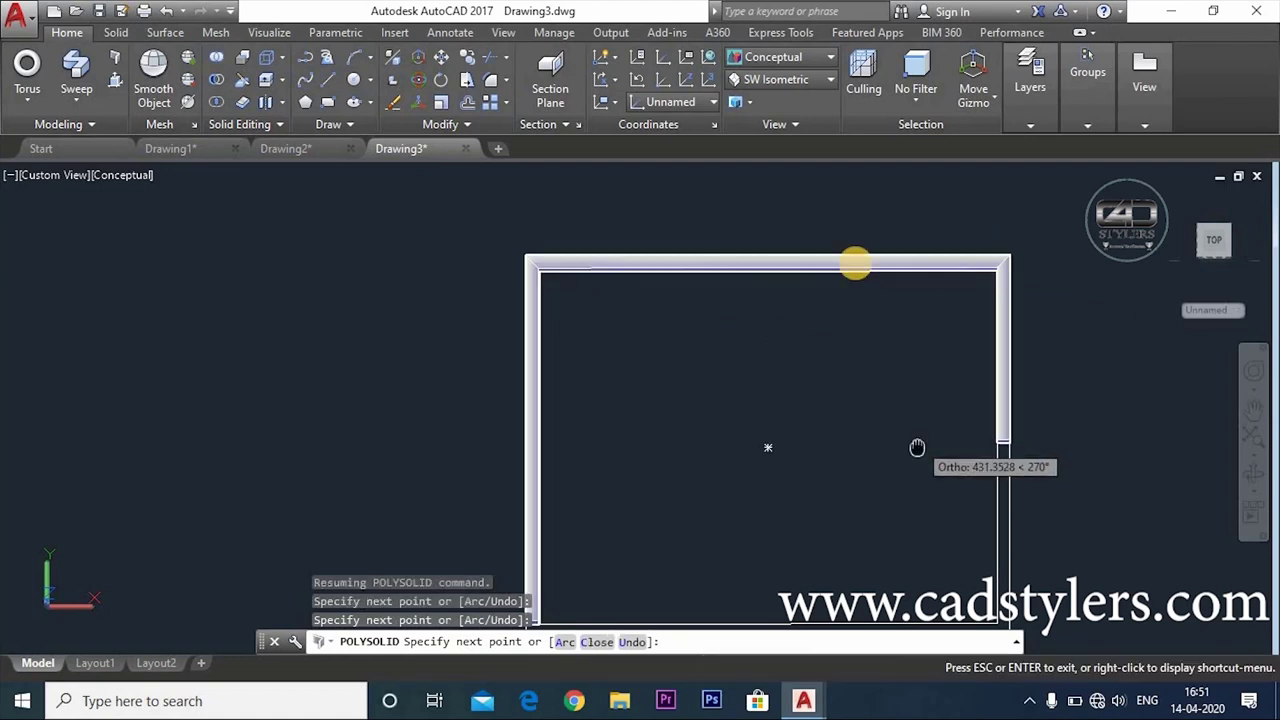
{"action": "middle_click_drag", "start_coordinate": [1003, 620], "coordinate": [912, 390]}
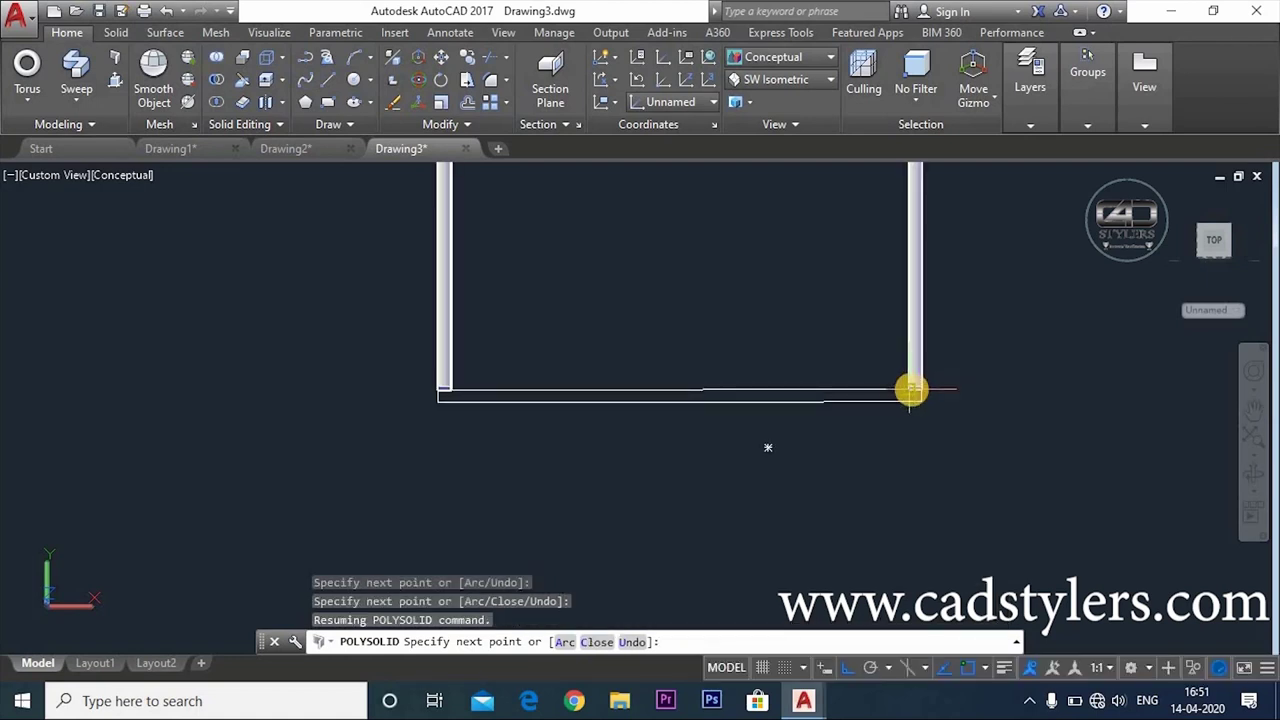
{"action": "left_click", "coordinate": [912, 390]}
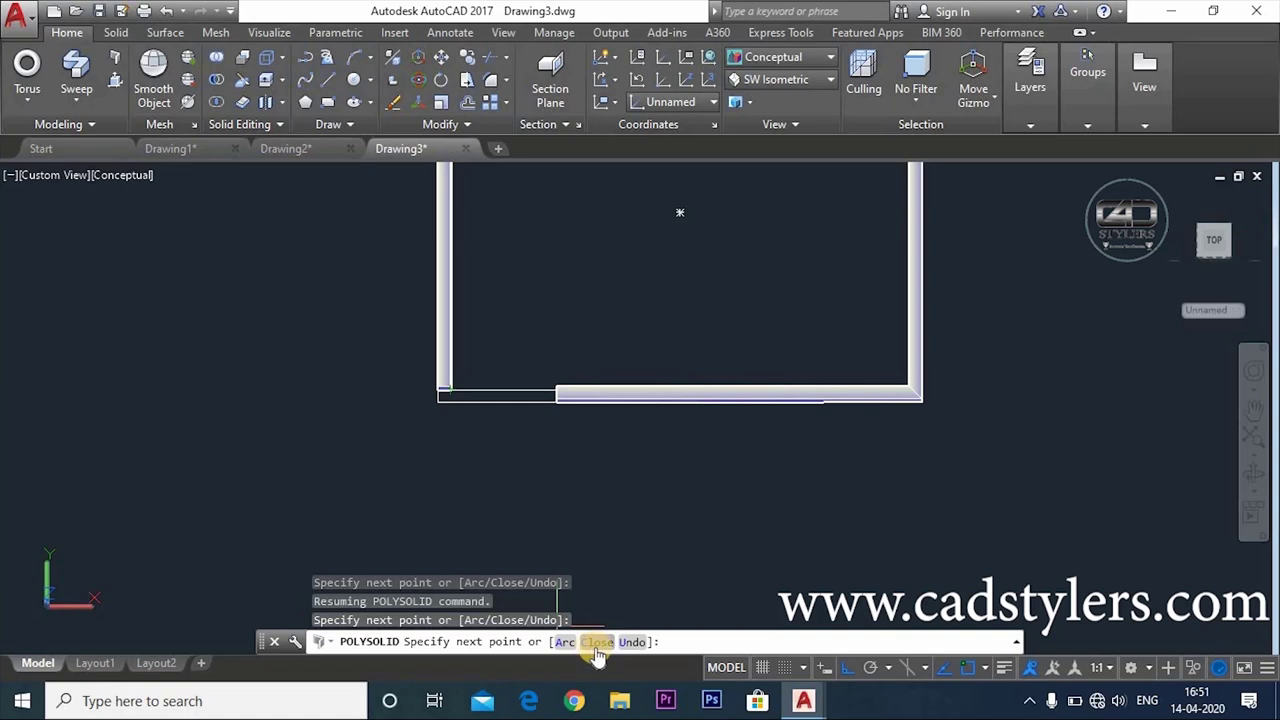
{"action": "type", "text": "c"}
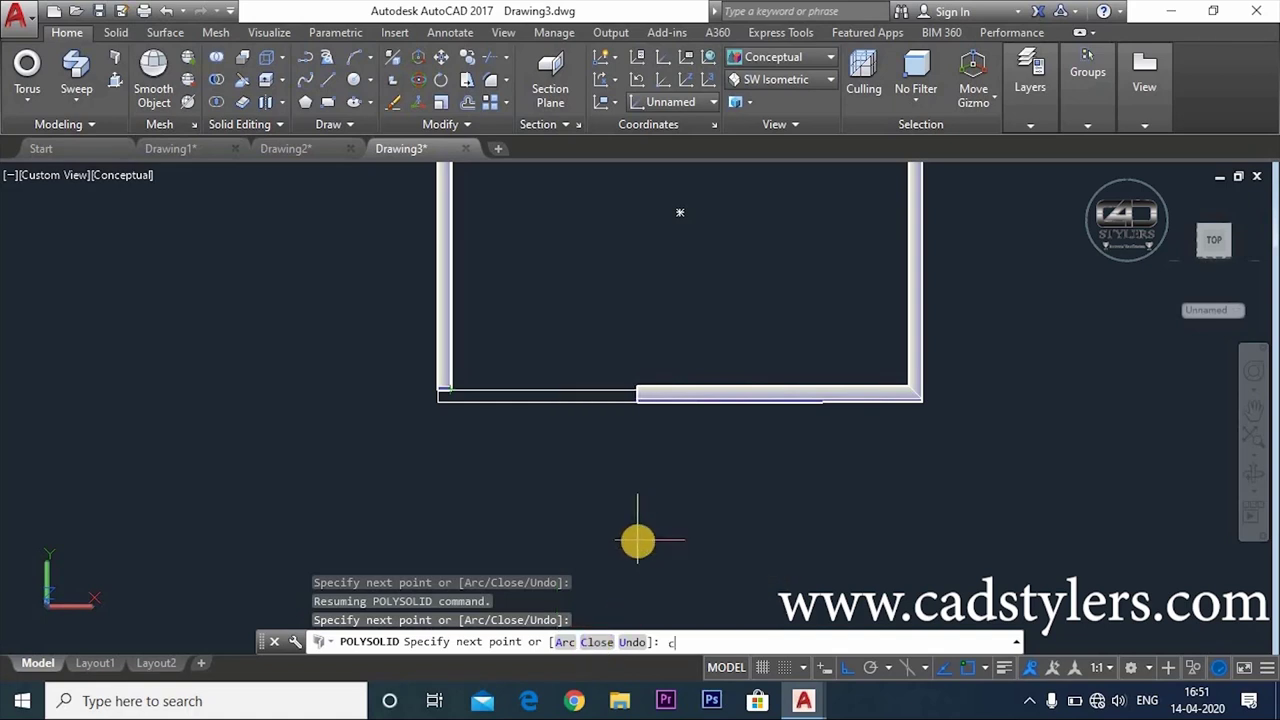
{"action": "key", "text": "Return"}
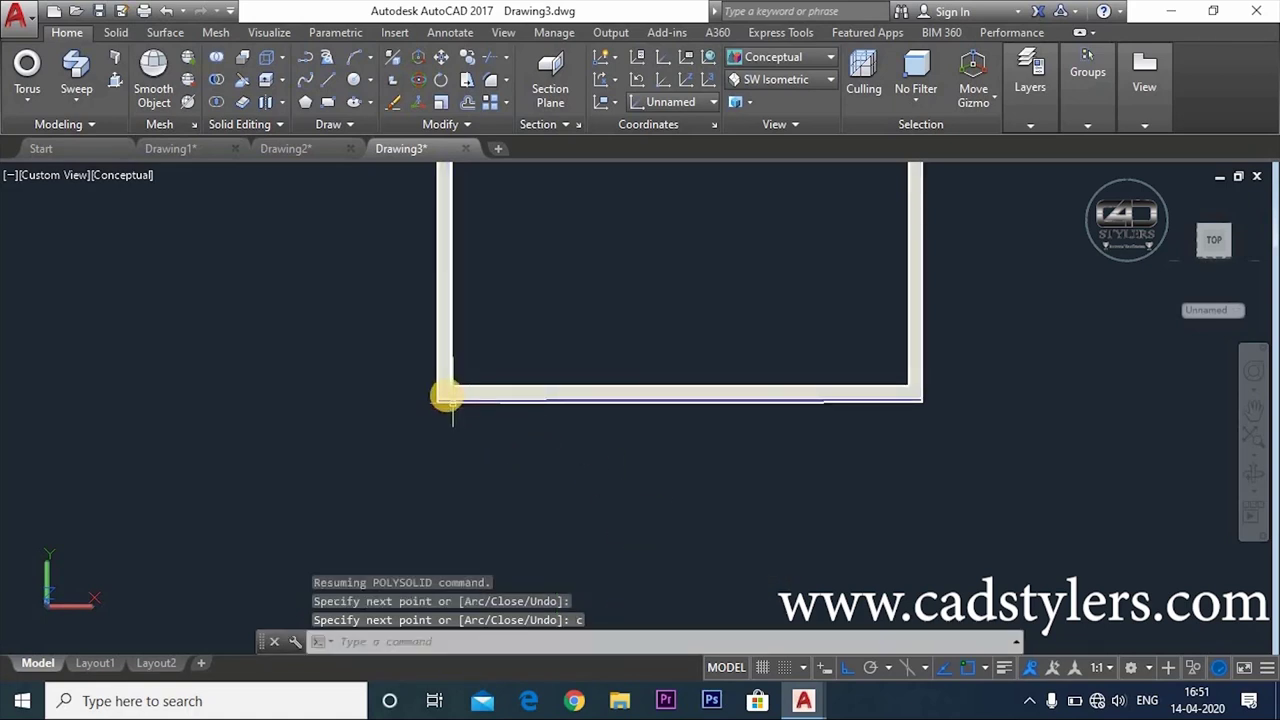
Orbit and zoom out to see the finished wall frame in 3D beside the other solids.
{"action": "left_click", "coordinate": [625, 387]}
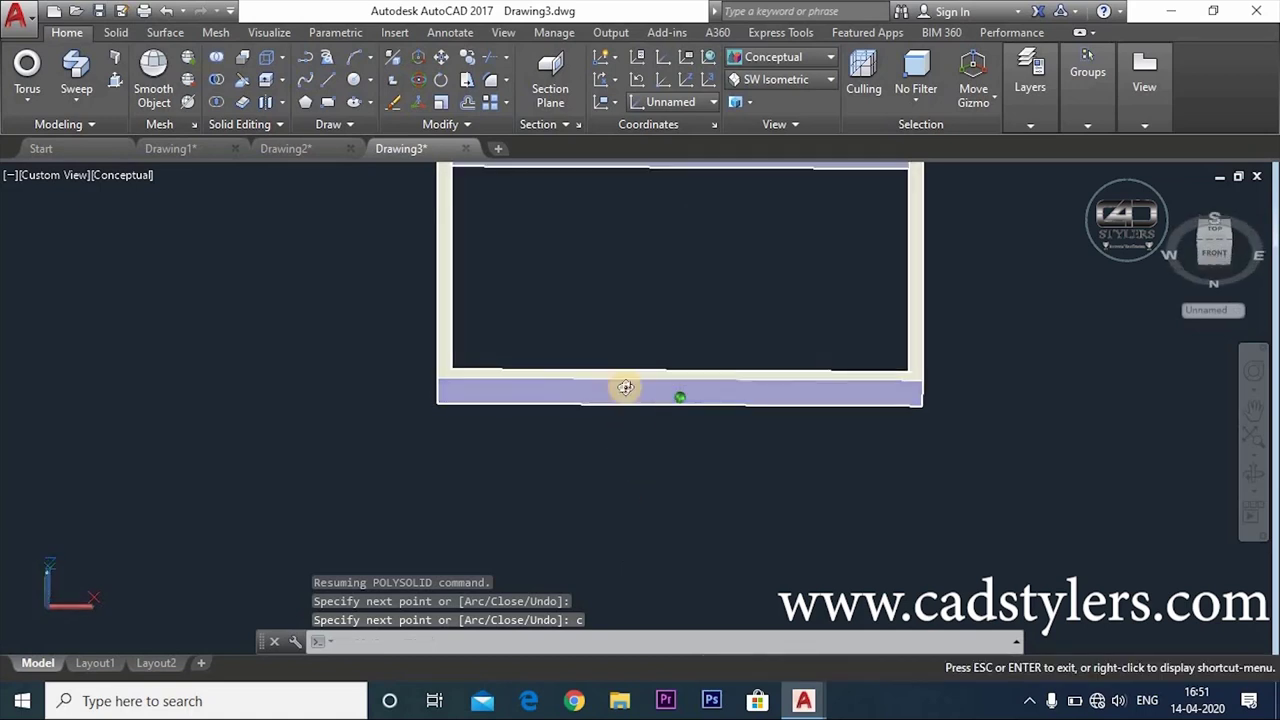
{"action": "middle_click_drag", "start_coordinate": [625, 387], "coordinate": [626, 363], "text": "shift"}
{"action": "scroll", "coordinate": [651, 386], "scroll_direction": "up", "scroll_amount": 4}
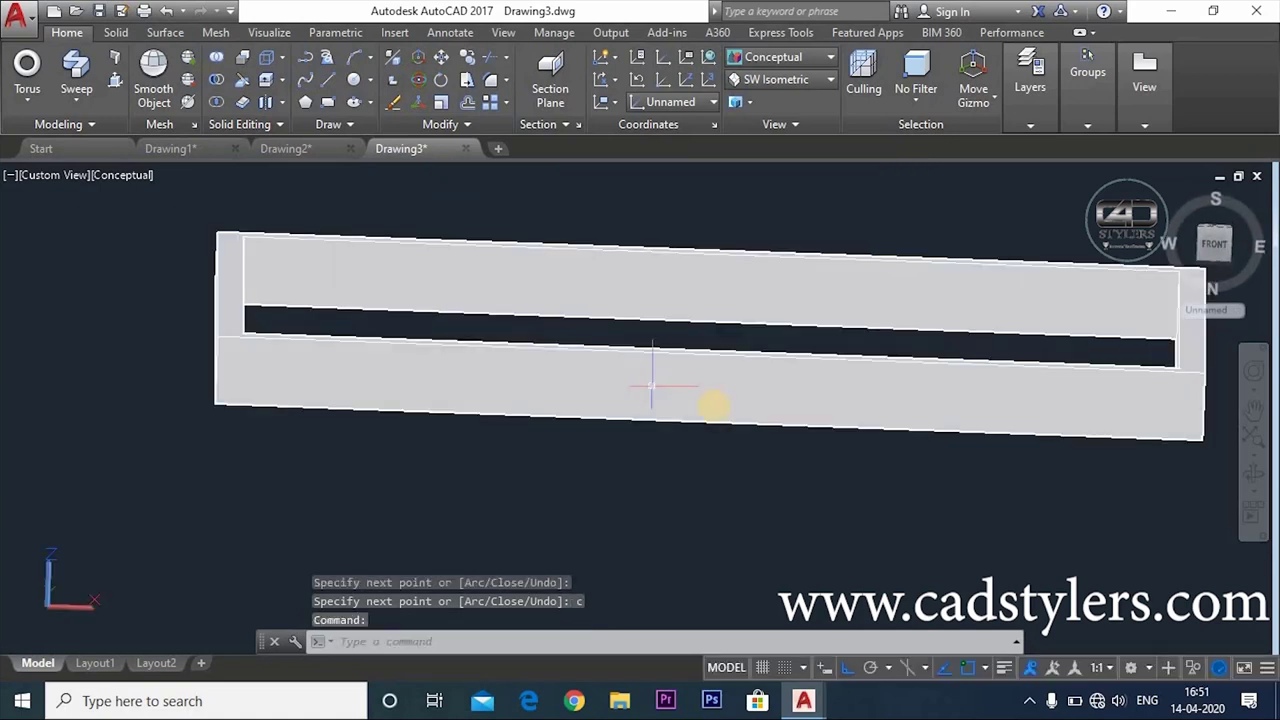
{"action": "middle_click_drag", "start_coordinate": [757, 420], "coordinate": [576, 400], "text": "shift"}
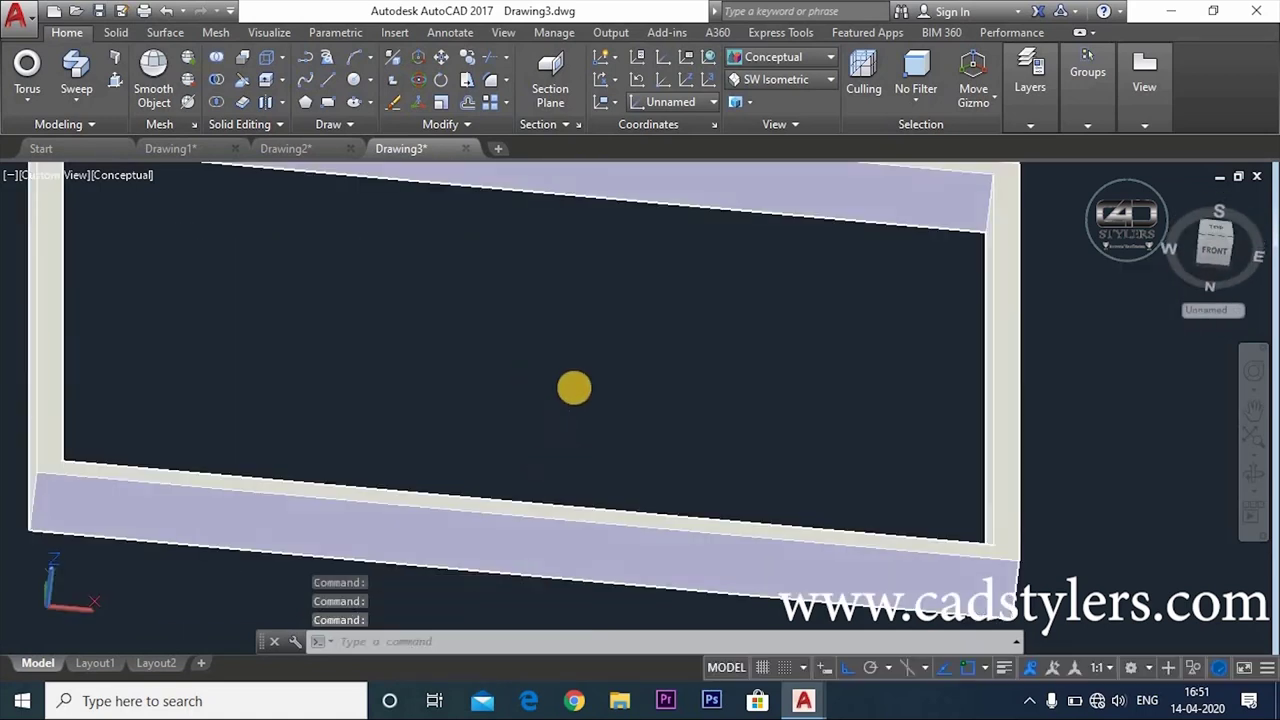
{"action": "scroll", "coordinate": [576, 400], "scroll_direction": "down", "scroll_amount": 5}
{"action": "middle_click_drag", "start_coordinate": [569, 390], "coordinate": [553, 400]}
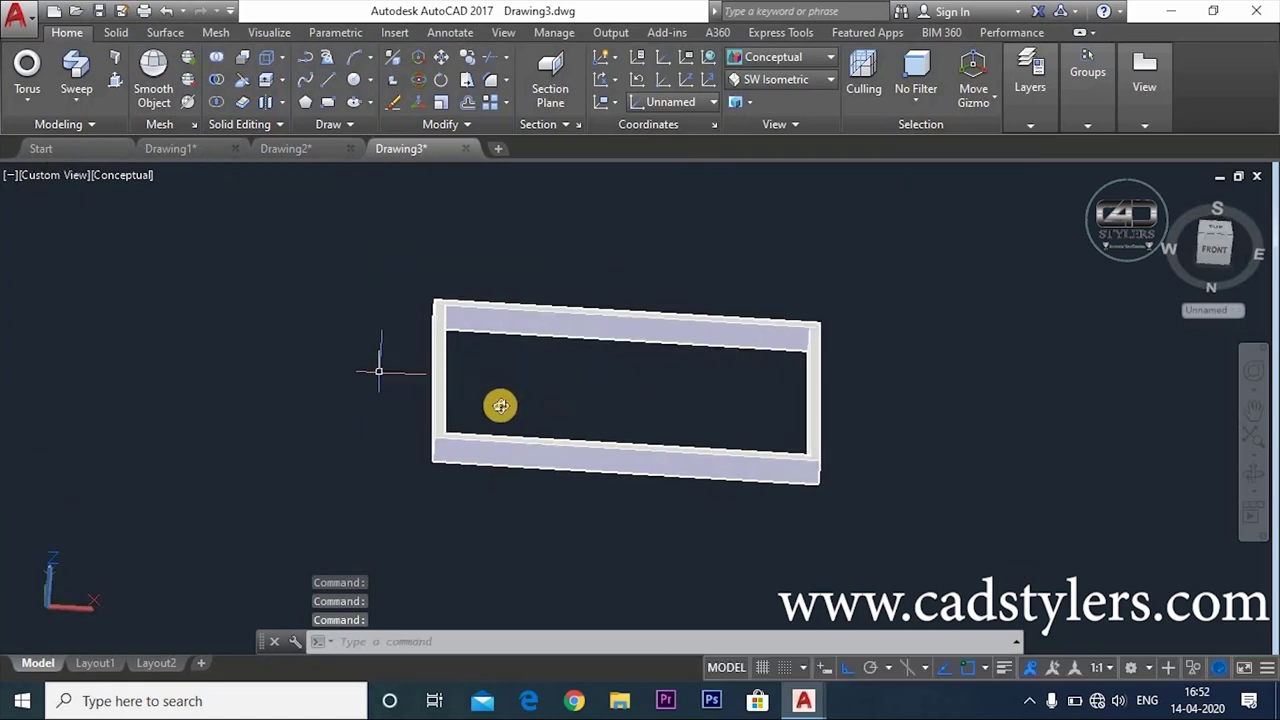
{"action": "mouse_move", "coordinate": [374, 363]}
{"action": "middle_mouse_down", "text": "shift"}
{"action": "mouse_move", "coordinate": [509, 408]}
{"action": "mouse_move", "coordinate": [423, 471]}
{"action": "middle_mouse_up", "text": "shift"}
{"action": "scroll", "coordinate": [509, 408], "scroll_direction": "down", "scroll_amount": 3}
{"action": "scroll", "coordinate": [503, 408], "scroll_direction": "down", "scroll_amount": 3}
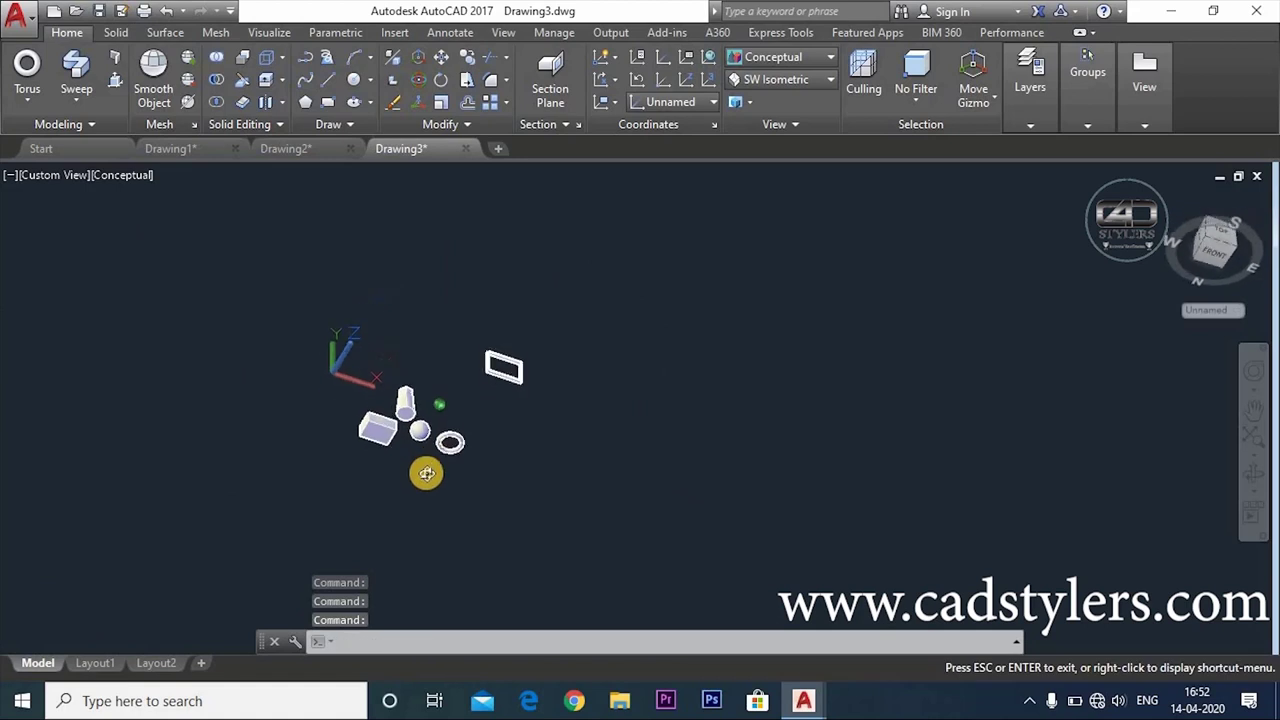
Draw a circle near the ring and a smaller concentric circle inside it.
{"action": "scroll", "coordinate": [551, 416], "scroll_direction": "up", "scroll_amount": 3}
{"action": "type", "text": "c"}
{"action": "key", "text": "Return"}
{"action": "left_click", "coordinate": [467, 439]}
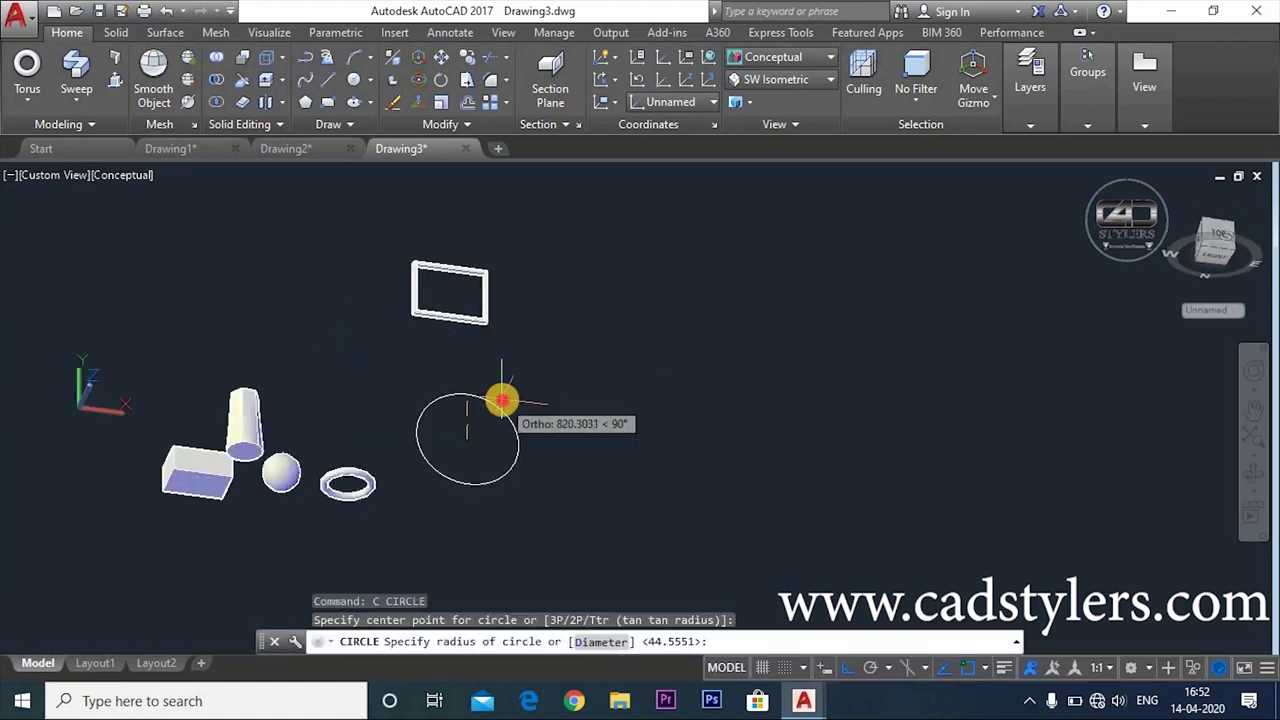
{"action": "left_click", "coordinate": [510, 415]}
{"action": "type", "text": "c"}
{"action": "key", "text": "Return"}
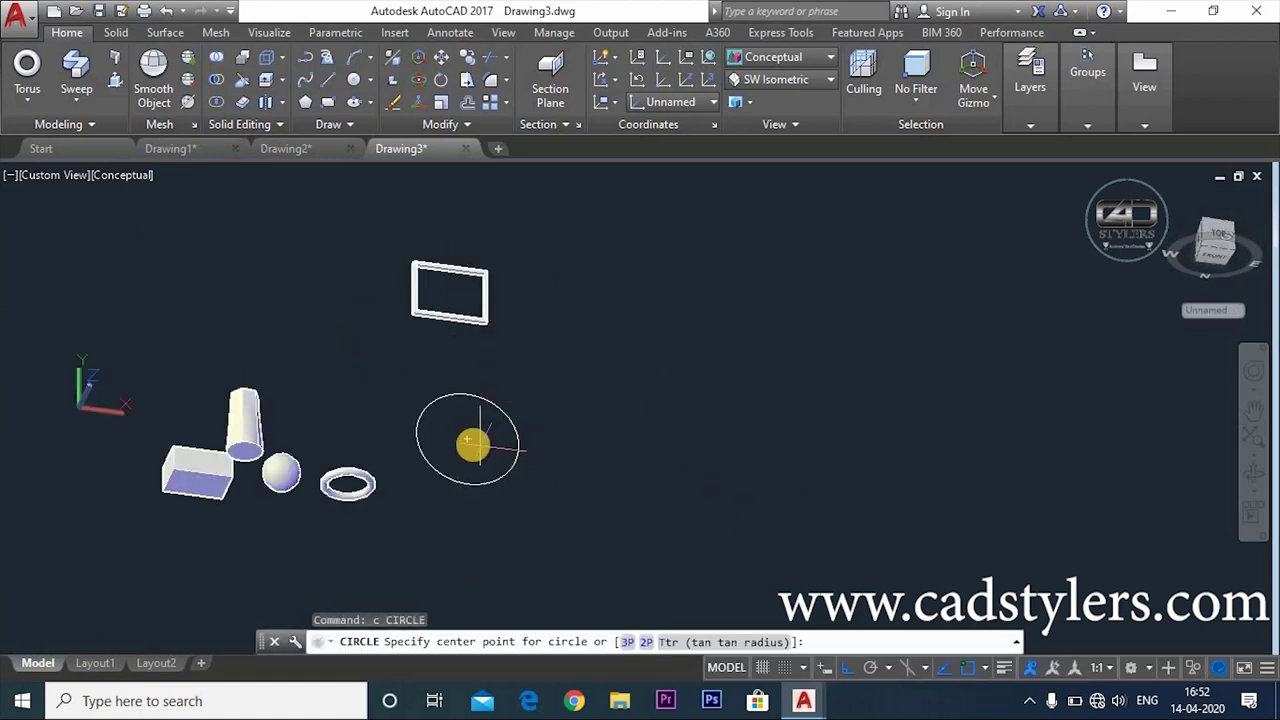
{"action": "left_click", "coordinate": [467, 439]}
{"action": "left_click", "coordinate": [468, 417]}
{"action": "key", "text": "Escape"}
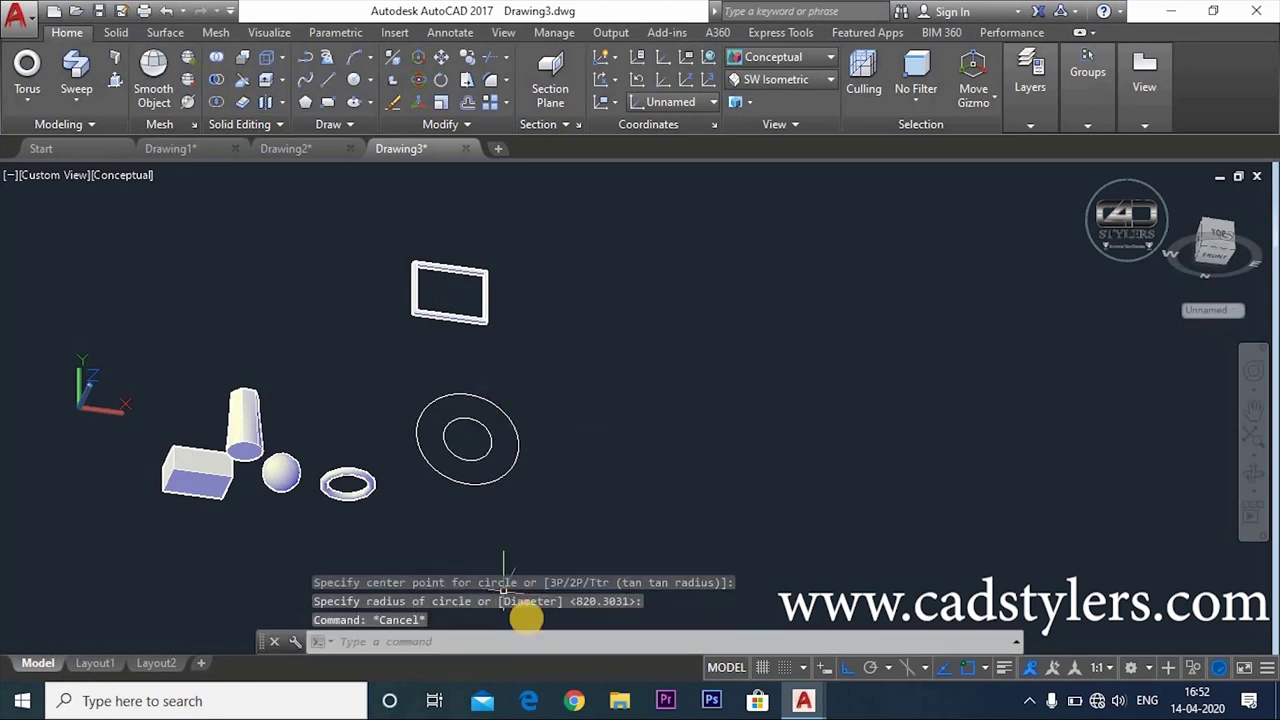
Switch to the front view and start the Extrude command from the solid-creation dropdown.
{"action": "middle_click_drag", "start_coordinate": [628, 480], "coordinate": [623, 507], "text": "shift"}
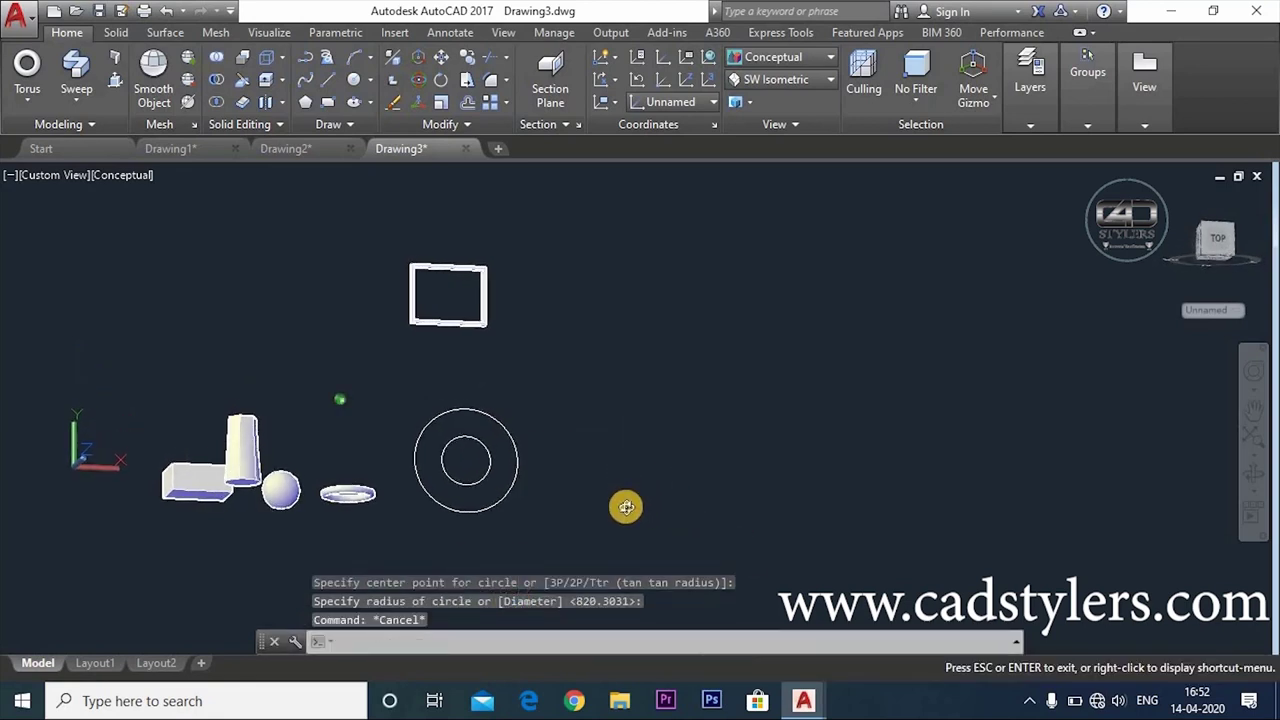
{"action": "mouse_move", "coordinate": [1216, 242]}
{"action": "left_click", "coordinate": [1218, 256]}
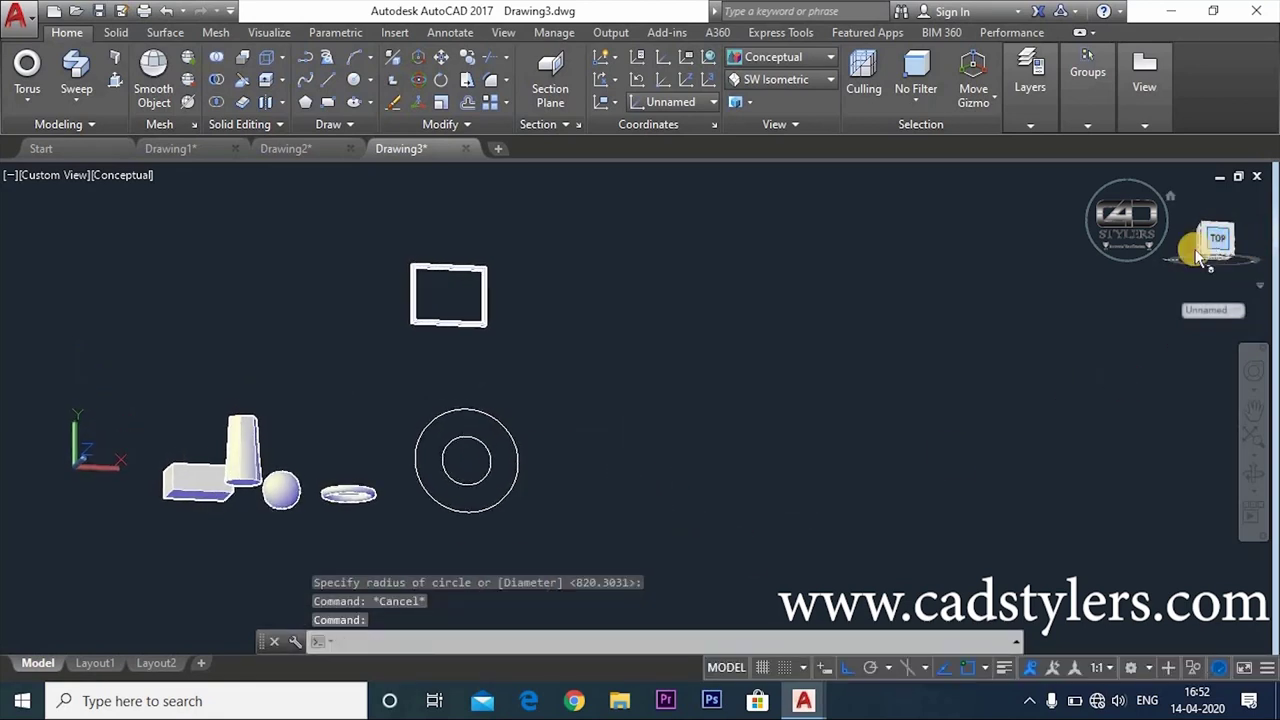
{"action": "middle_click_drag", "start_coordinate": [903, 486], "coordinate": [798, 435]}
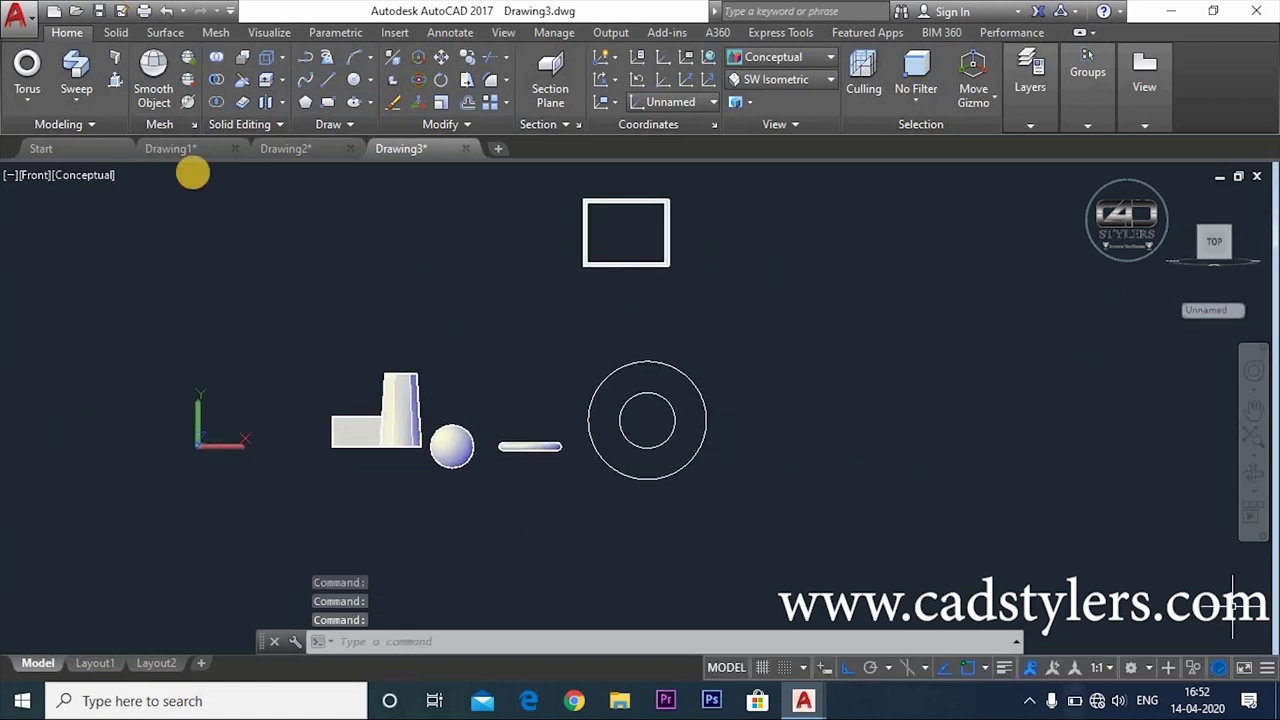
{"action": "left_click", "coordinate": [76, 108]}
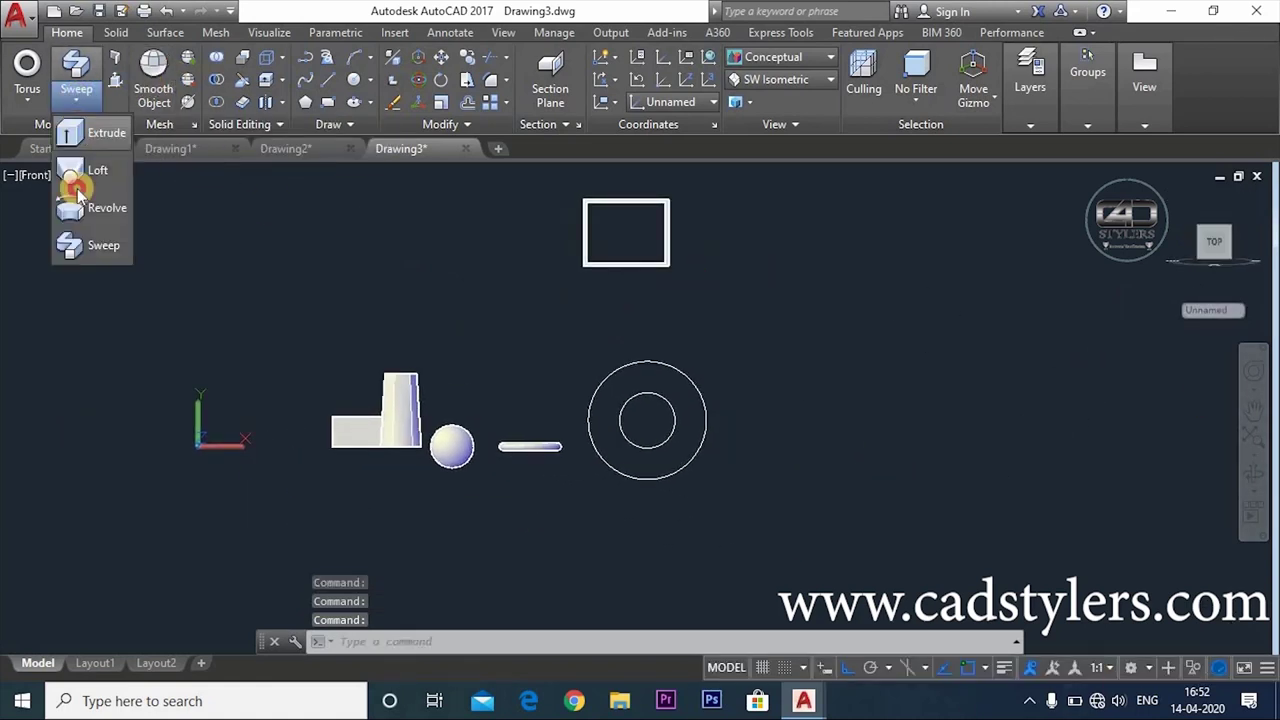
{"action": "left_click", "coordinate": [77, 180]}
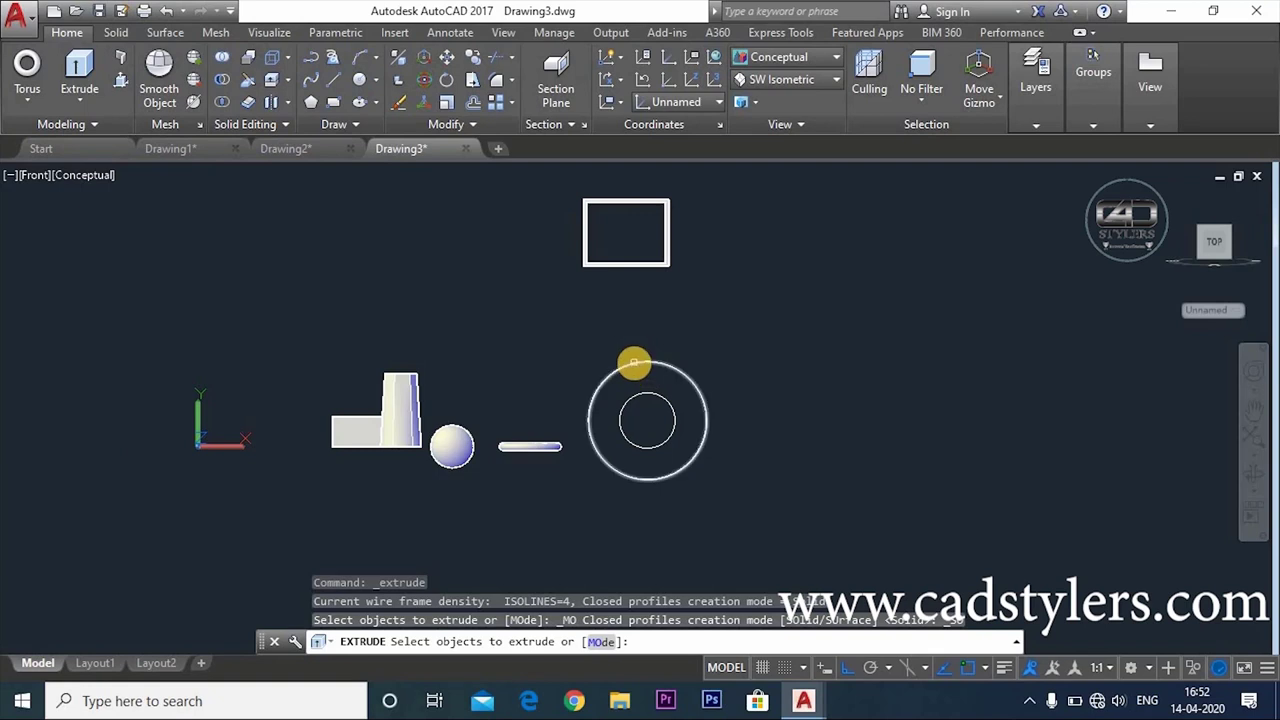
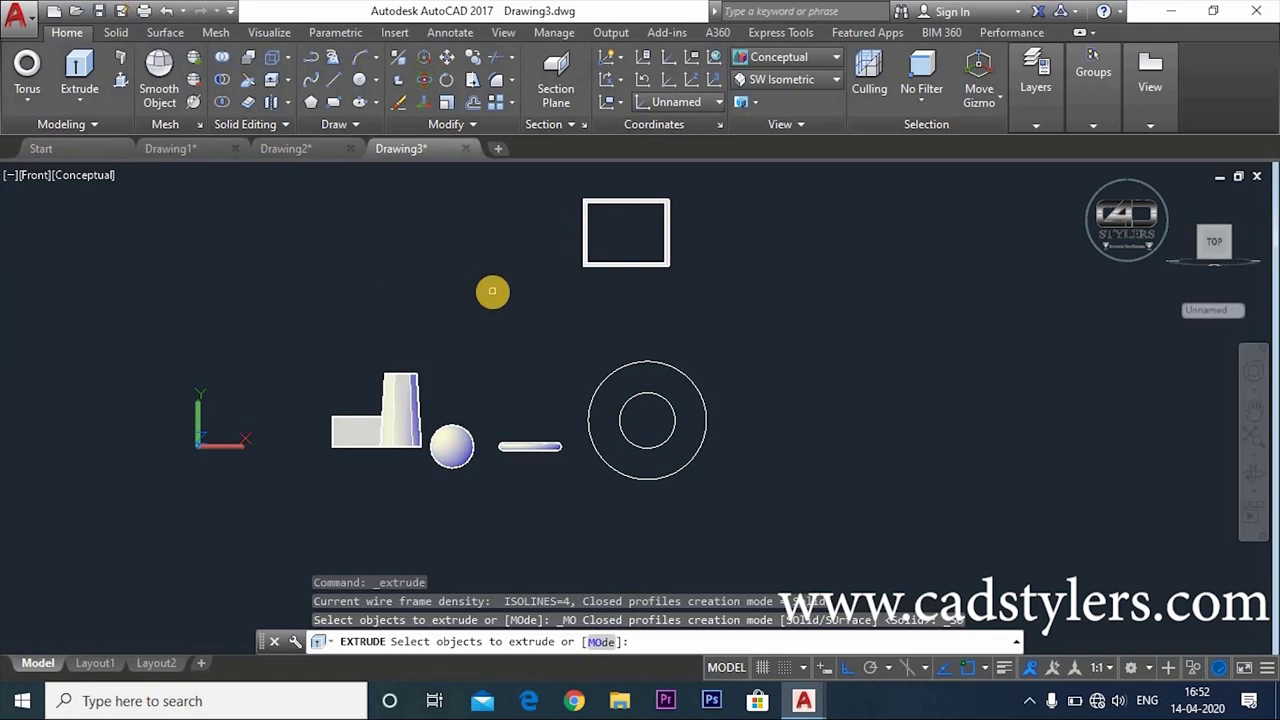
Press-pull the annulus between the two concentric circles up into a hollow tube.
{"action": "key", "text": "ctrl+shift+e"}
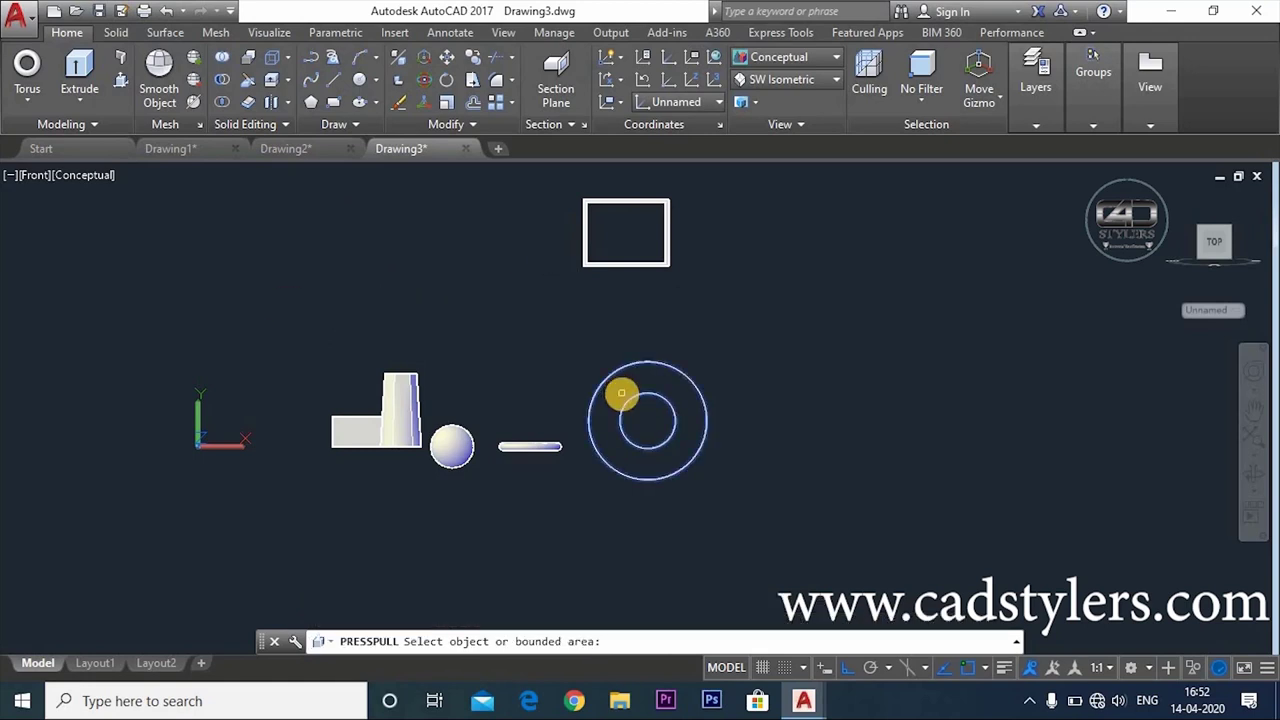
{"action": "left_click", "coordinate": [621, 394]}
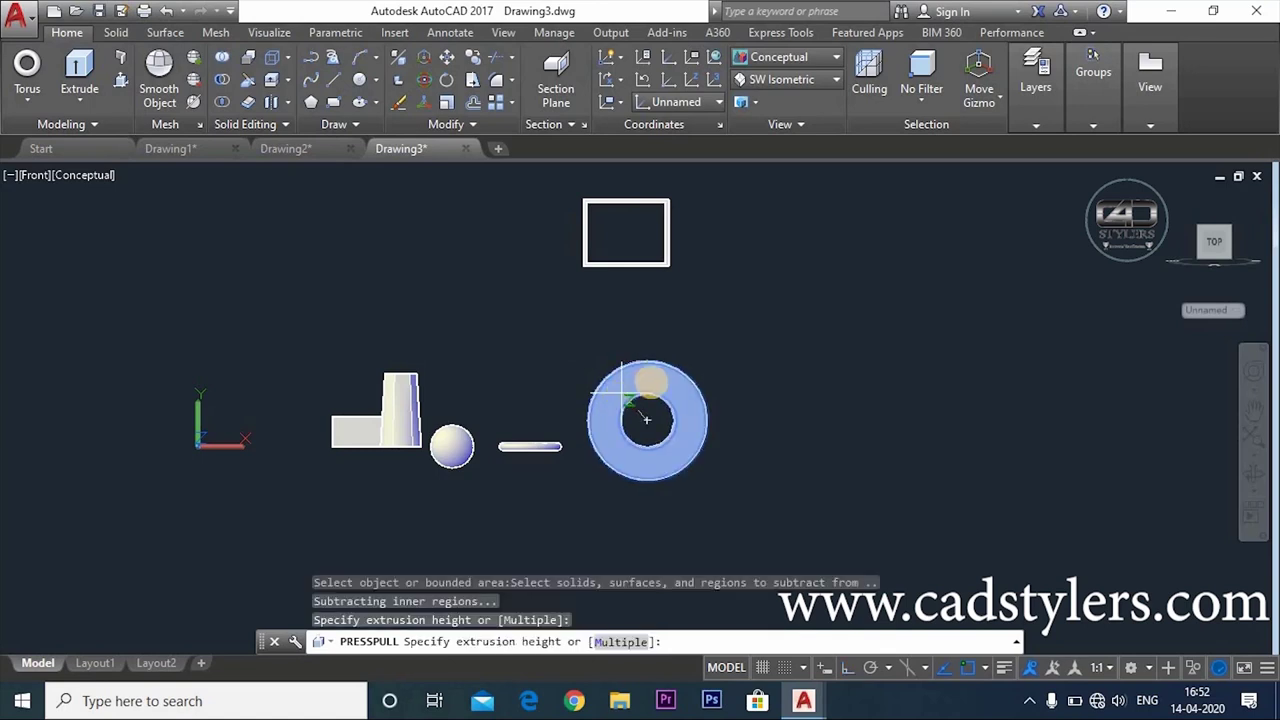
{"action": "middle_click_drag", "start_coordinate": [777, 486], "coordinate": [646, 420], "text": "shift"}
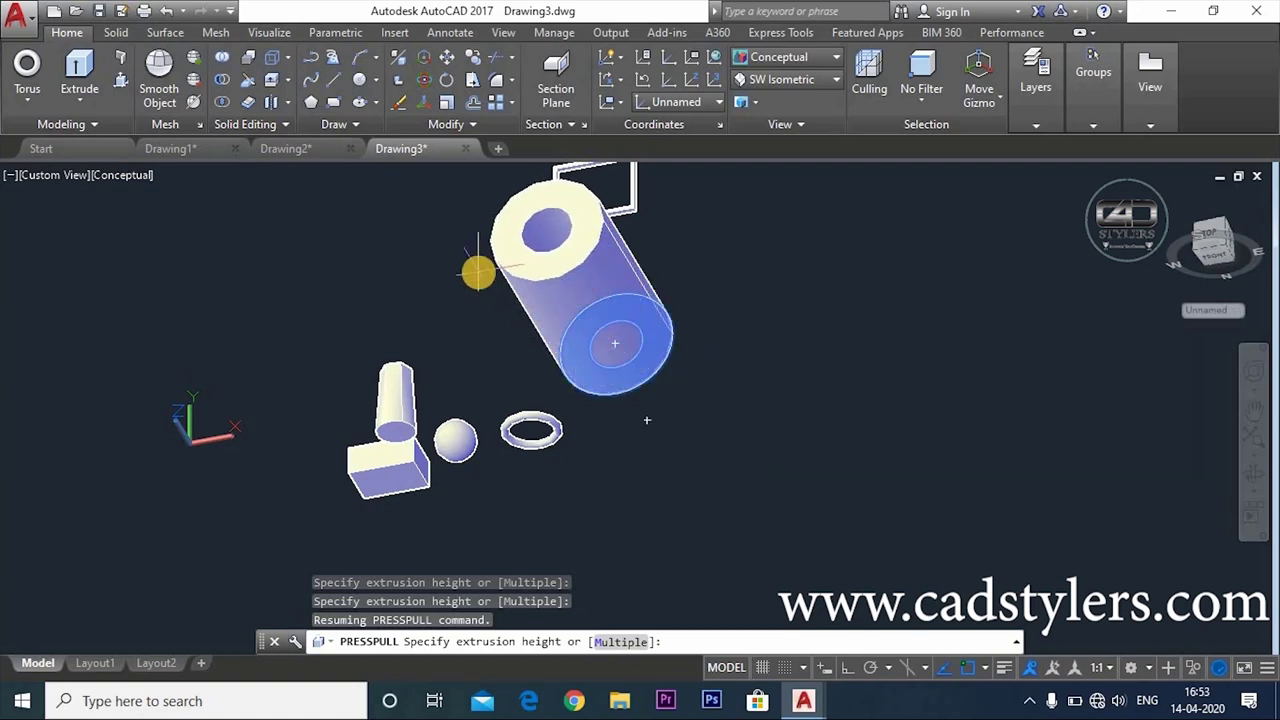
{"action": "left_click", "coordinate": [480, 271]}
{"action": "middle_click_drag", "start_coordinate": [832, 524], "coordinate": [817, 489], "text": "shift"}
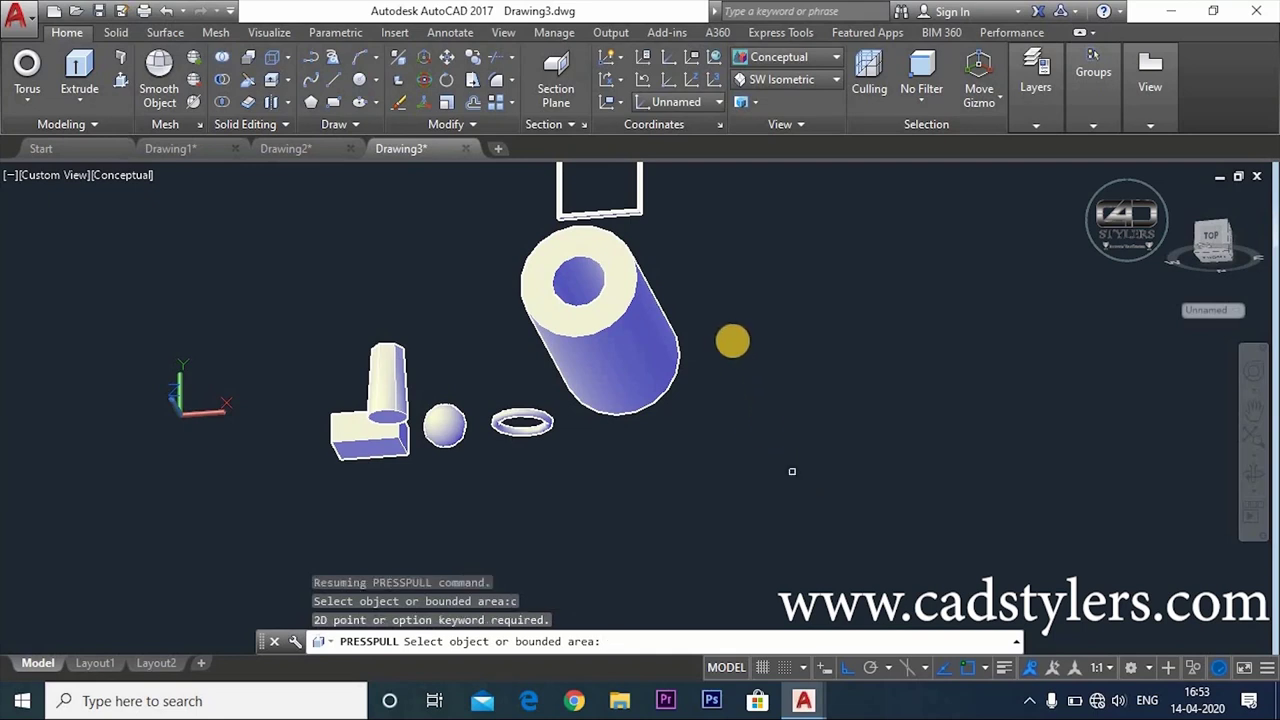
Draw an outer circle and a smaller concentric inner circle beside the tube.
{"action": "type", "text": "c"}
{"action": "key", "text": "Return"}
{"action": "left_click", "coordinate": [729, 392]}
{"action": "left_click", "coordinate": [768, 368]}
{"action": "left_click", "coordinate": [730, 434]}
{"action": "type", "text": "c"}
{"action": "key", "text": "Return"}
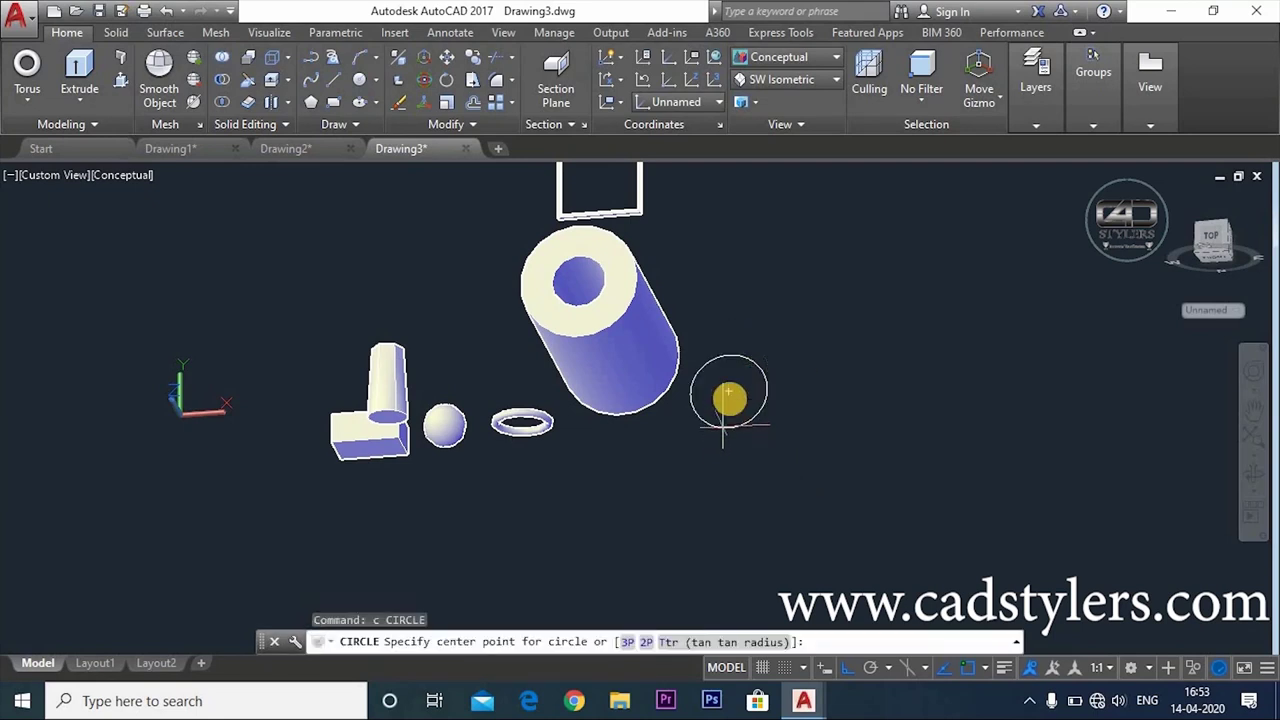
{"action": "left_click", "coordinate": [729, 392]}
{"action": "key", "text": "Escape"}
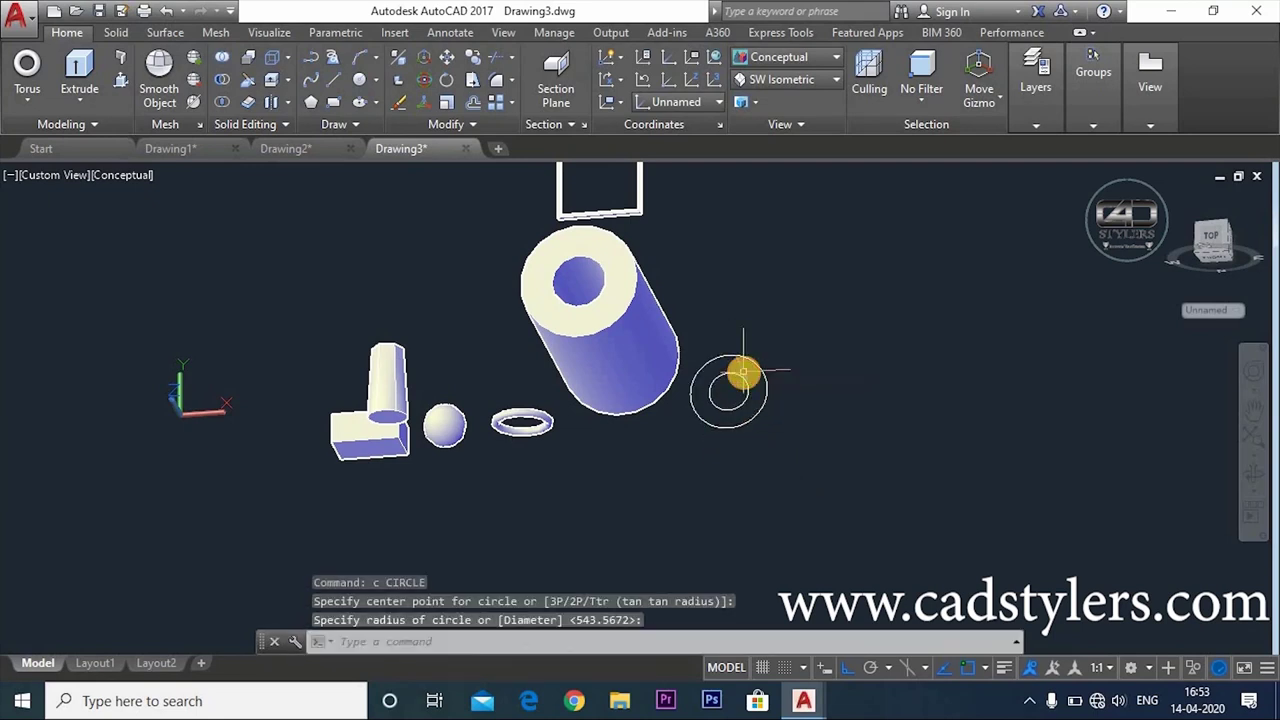
Extrude the outer circle into a solid cylinder.
{"action": "left_click", "coordinate": [79, 72]}
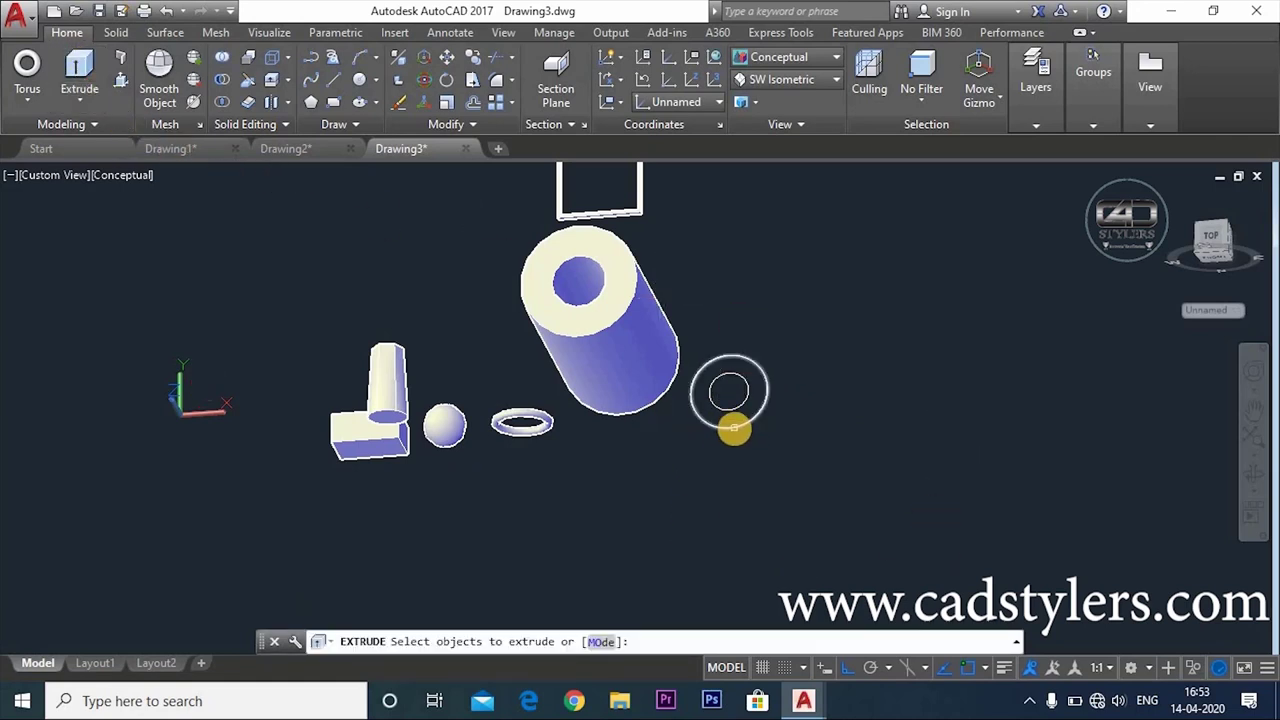
{"action": "left_click", "coordinate": [733, 428]}
{"action": "key", "text": "Return"}
{"action": "left_click", "coordinate": [697, 306]}
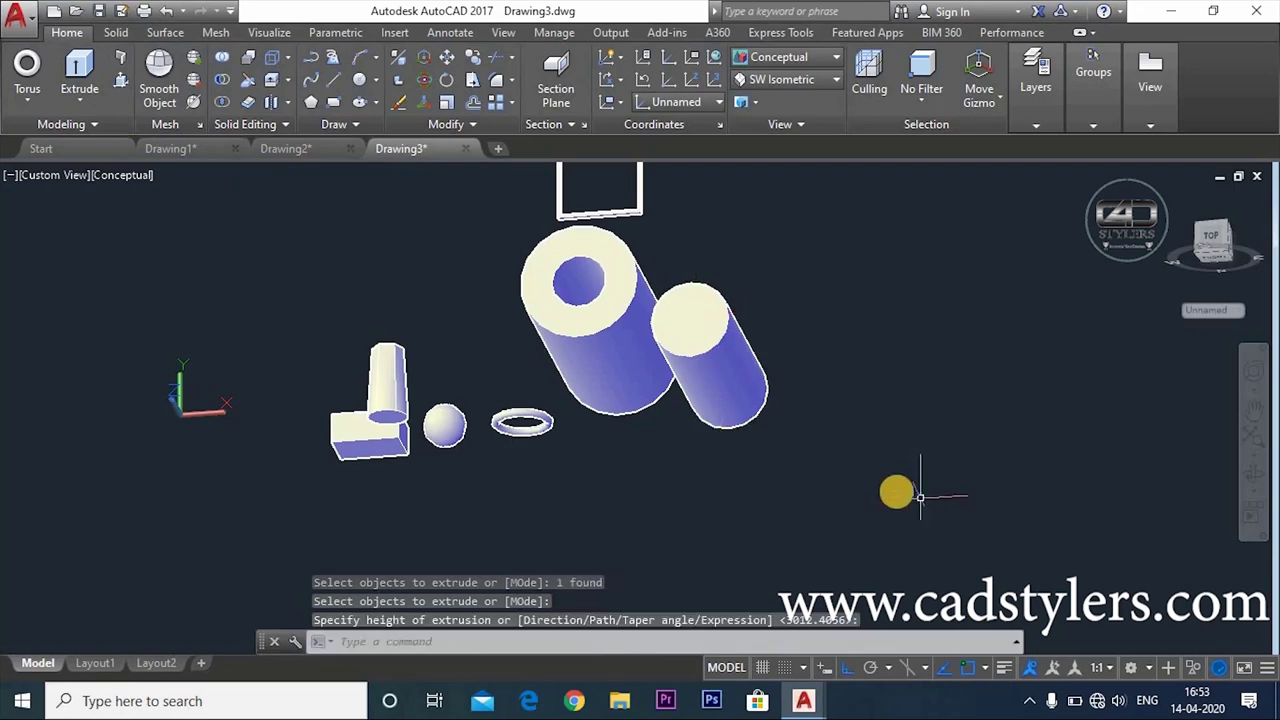
Extrude the inner circle outward from the cylinder's end as a thin shaft.
{"action": "middle_click_drag", "start_coordinate": [920, 497], "coordinate": [624, 447], "text": "shift"}
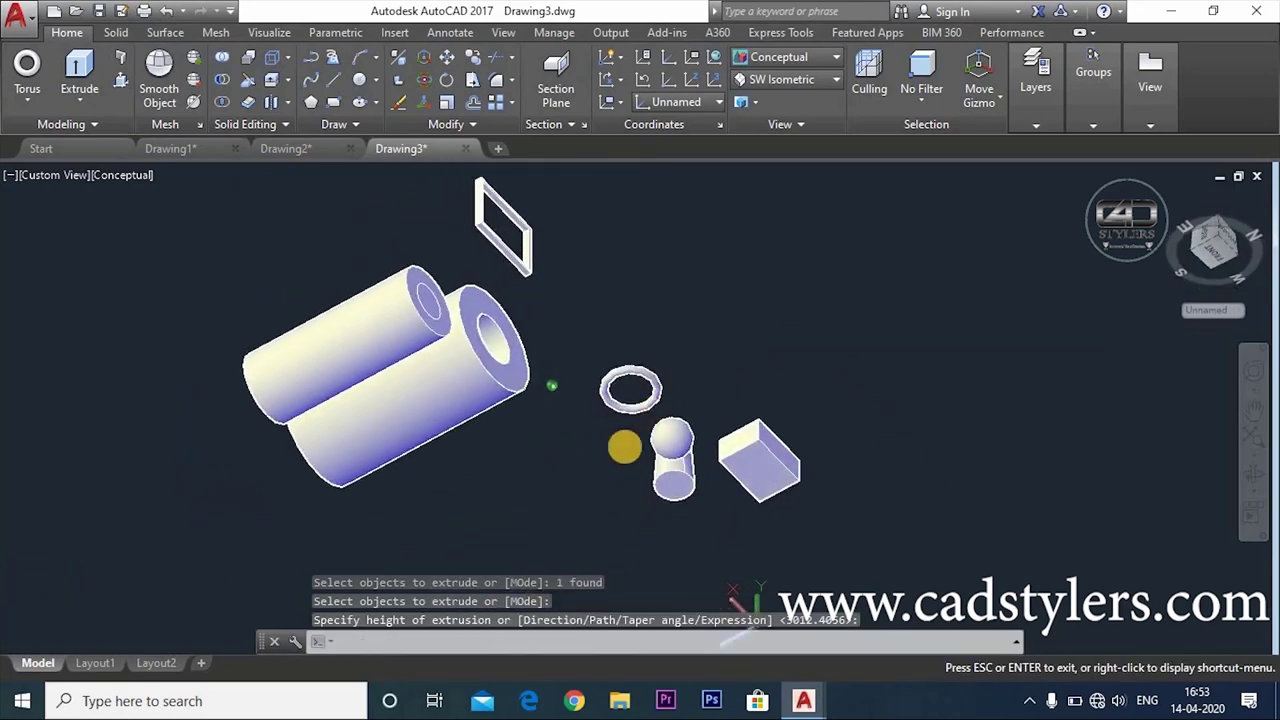
{"action": "type", "text": "ext"}
{"action": "key", "text": "Return"}
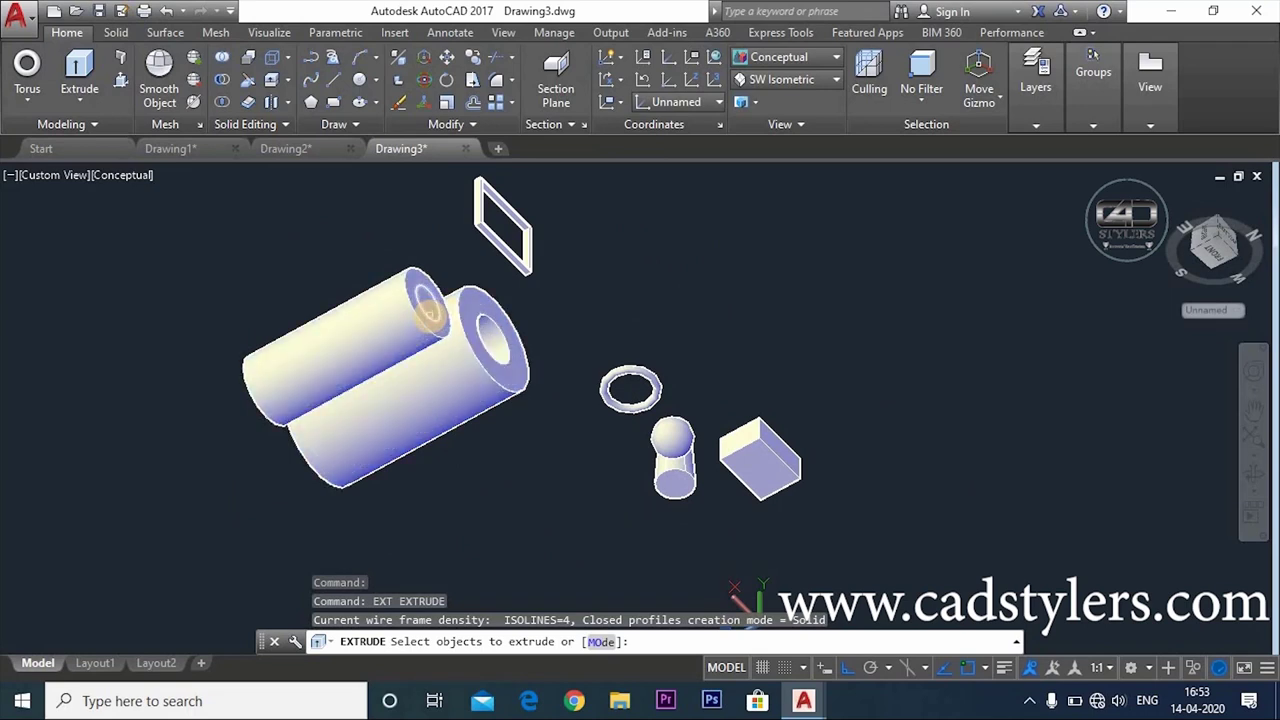
{"action": "left_click", "coordinate": [429, 315]}
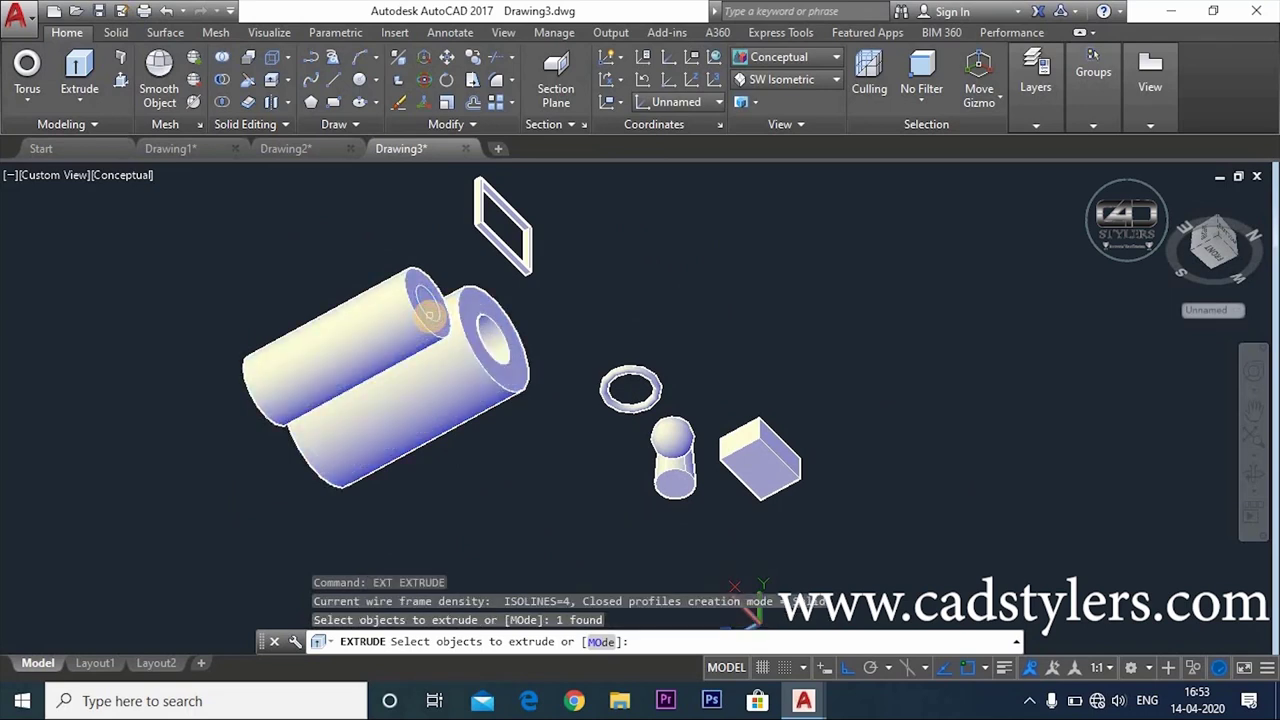
{"action": "key", "text": "Return"}
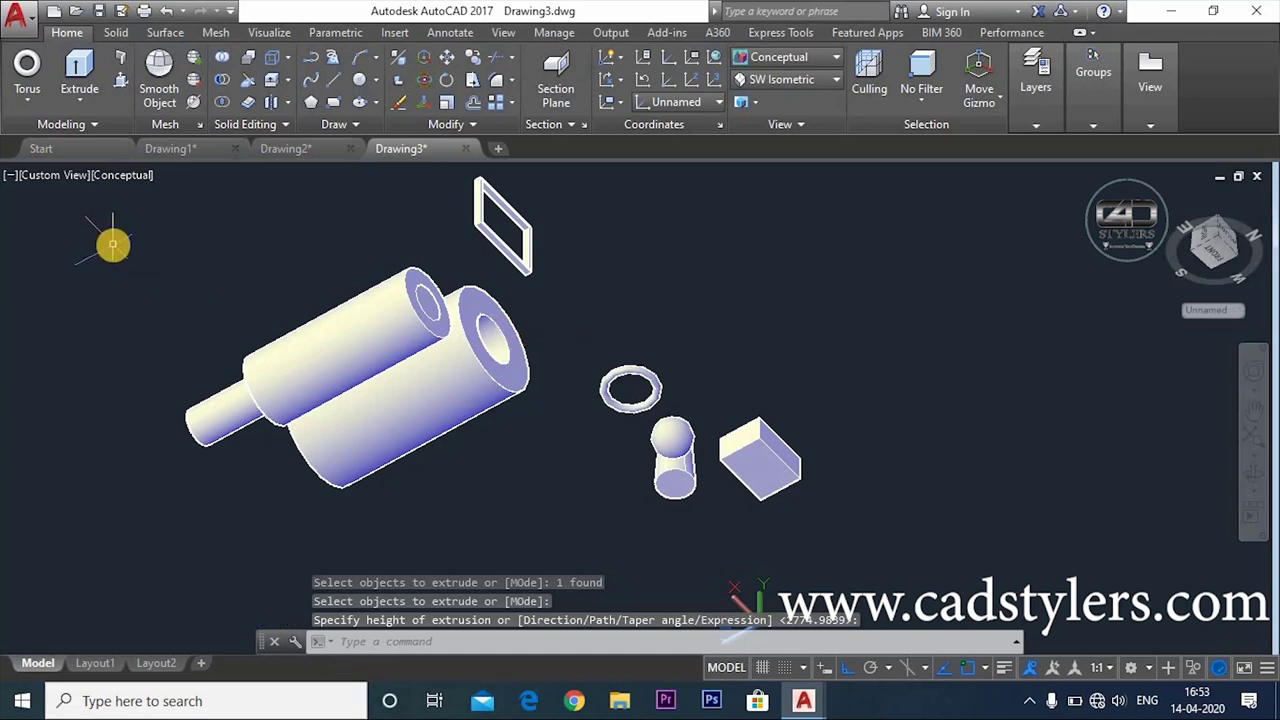
{"action": "key", "text": "Escape"}
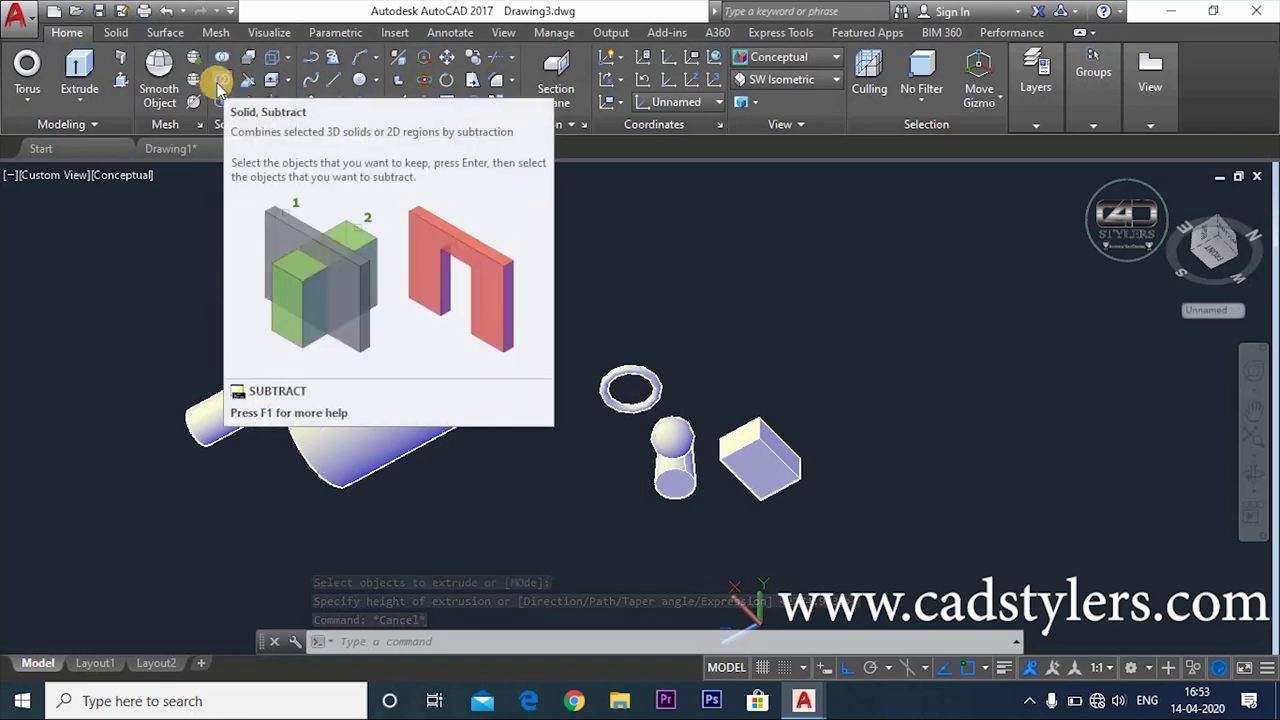
Subtract the shaft from the second cylinder and inspect the result.
{"action": "left_click", "coordinate": [220, 88]}
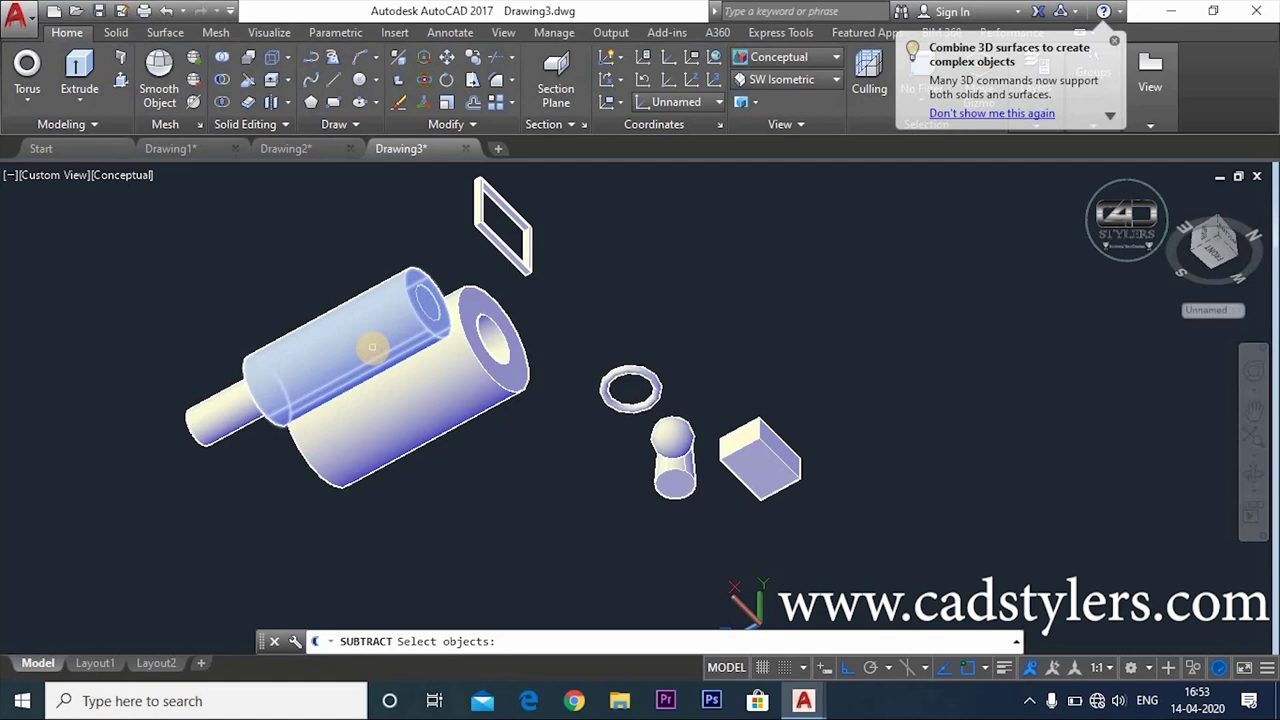
{"action": "left_click", "coordinate": [371, 348]}
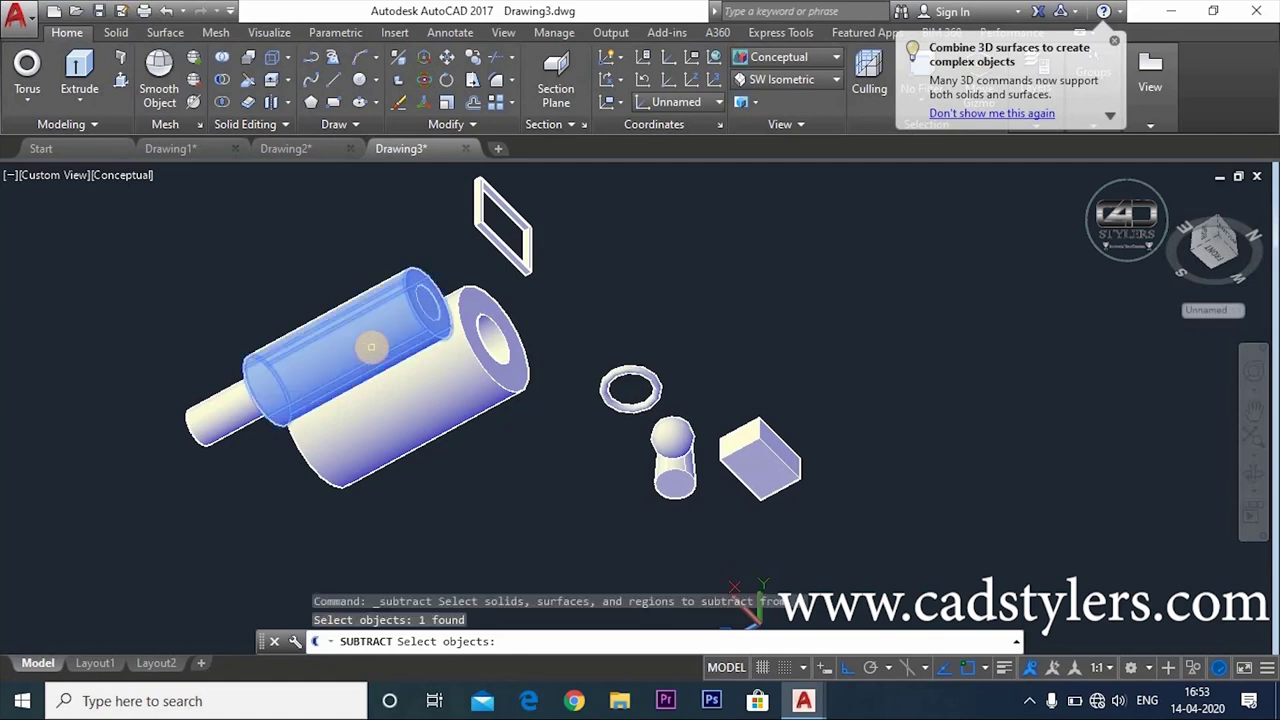
{"action": "key", "text": "Return"}
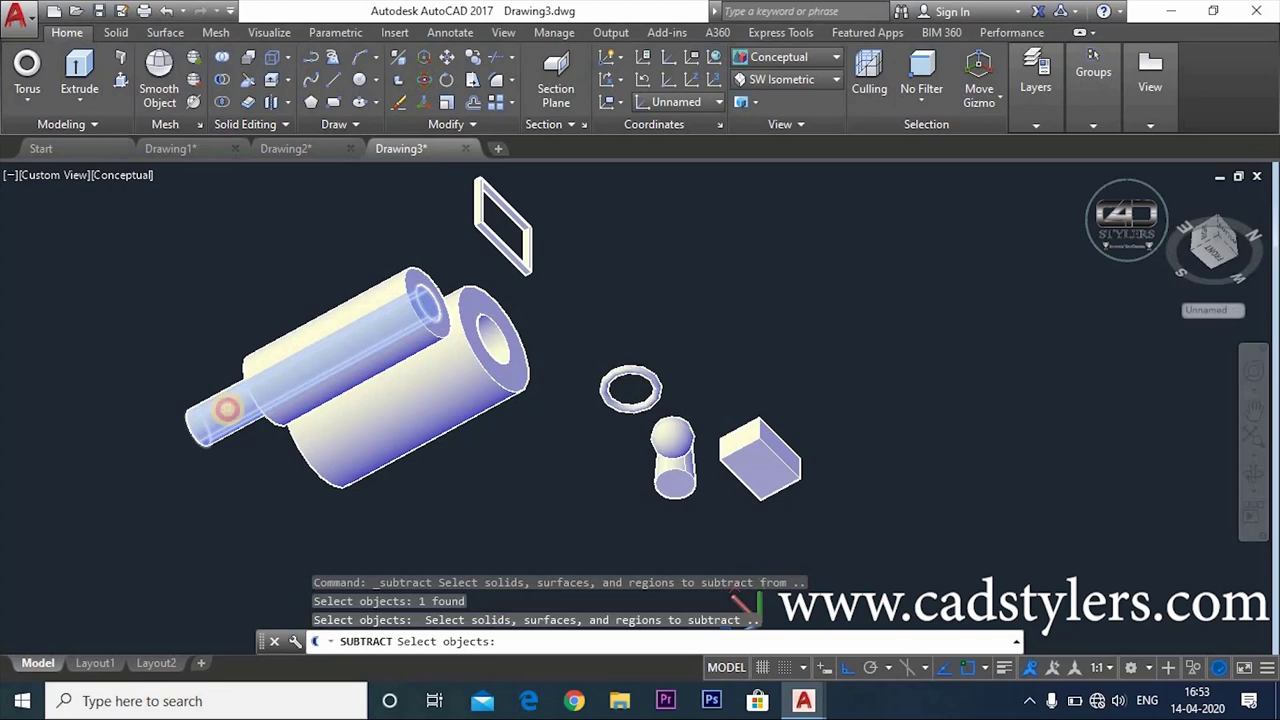
{"action": "left_click", "coordinate": [228, 410]}
{"action": "key", "text": "Return"}
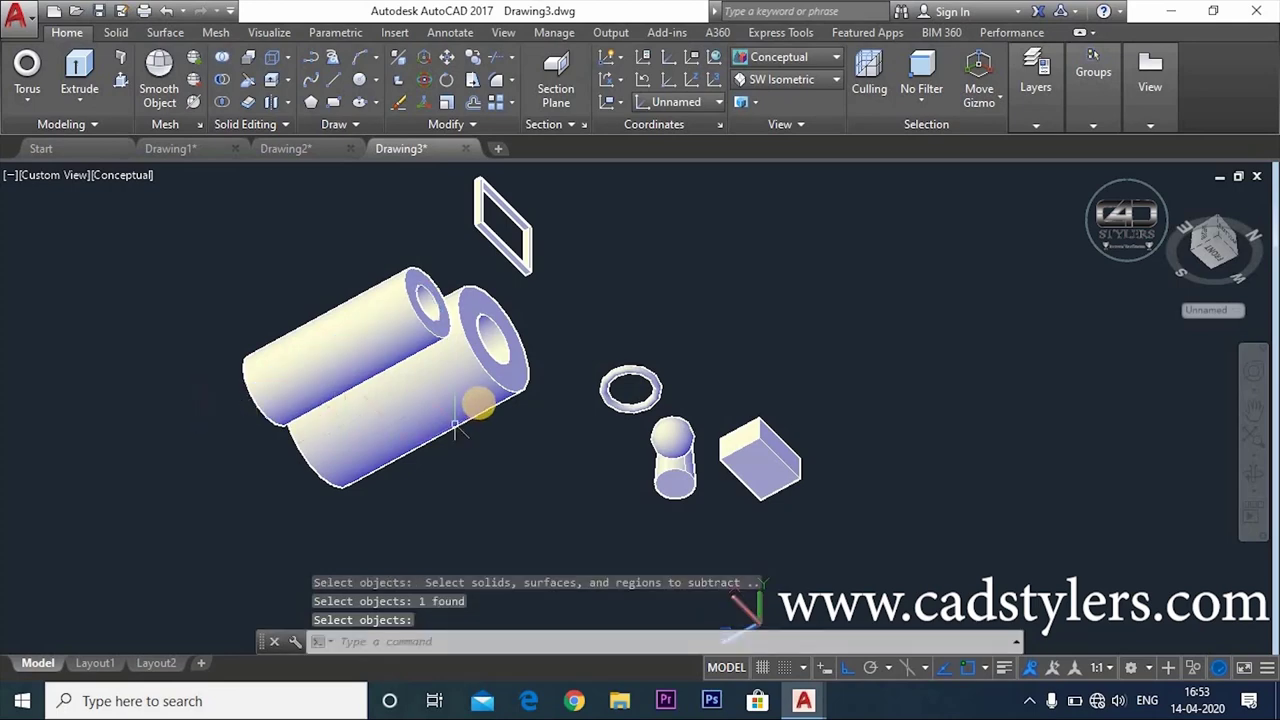
{"action": "mouse_move", "coordinate": [455, 428]}
{"action": "middle_mouse_down", "text": "shift"}
{"action": "mouse_move", "coordinate": [613, 524]}
{"action": "mouse_move", "coordinate": [628, 514]}
{"action": "middle_mouse_up", "text": "shift"}
Undo the subtraction and the shaft extrusion, leaving the cylinder solid.
{"action": "key", "text": "ctrl+z"}
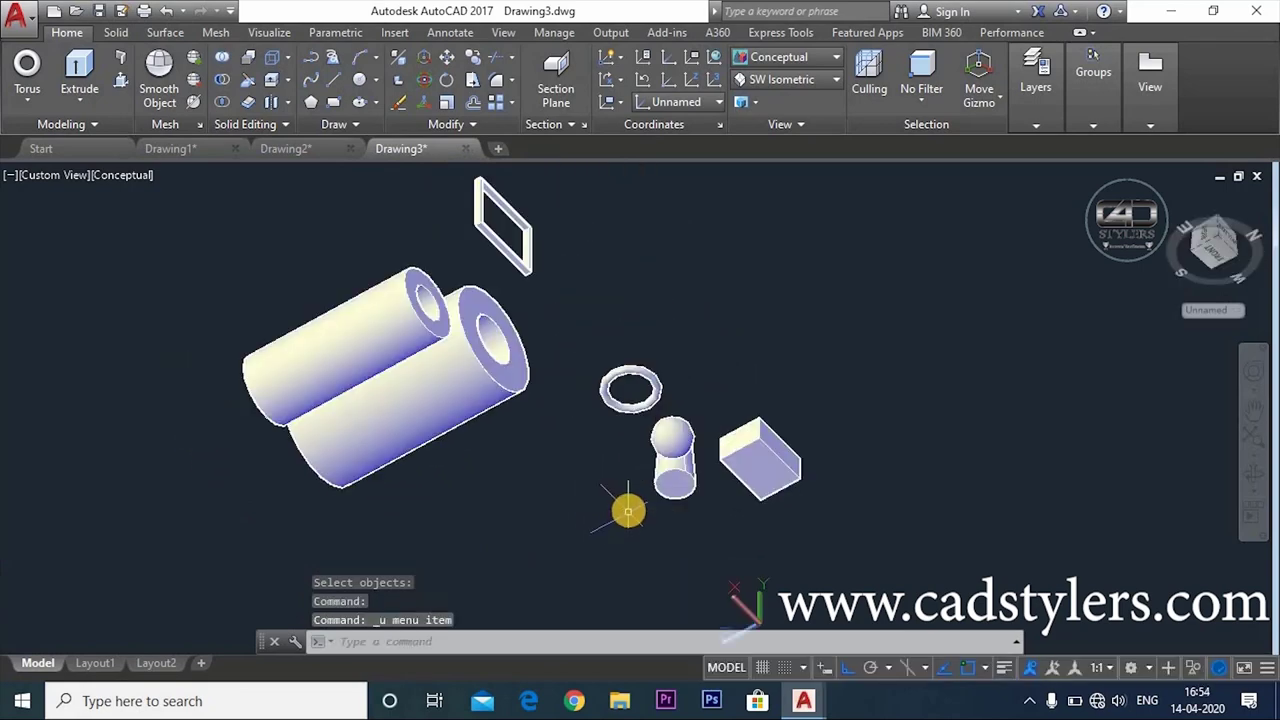
{"action": "key", "text": "ctrl+z"}
{"action": "key", "text": "ctrl+z"}
{"action": "key", "text": "ctrl+z"}
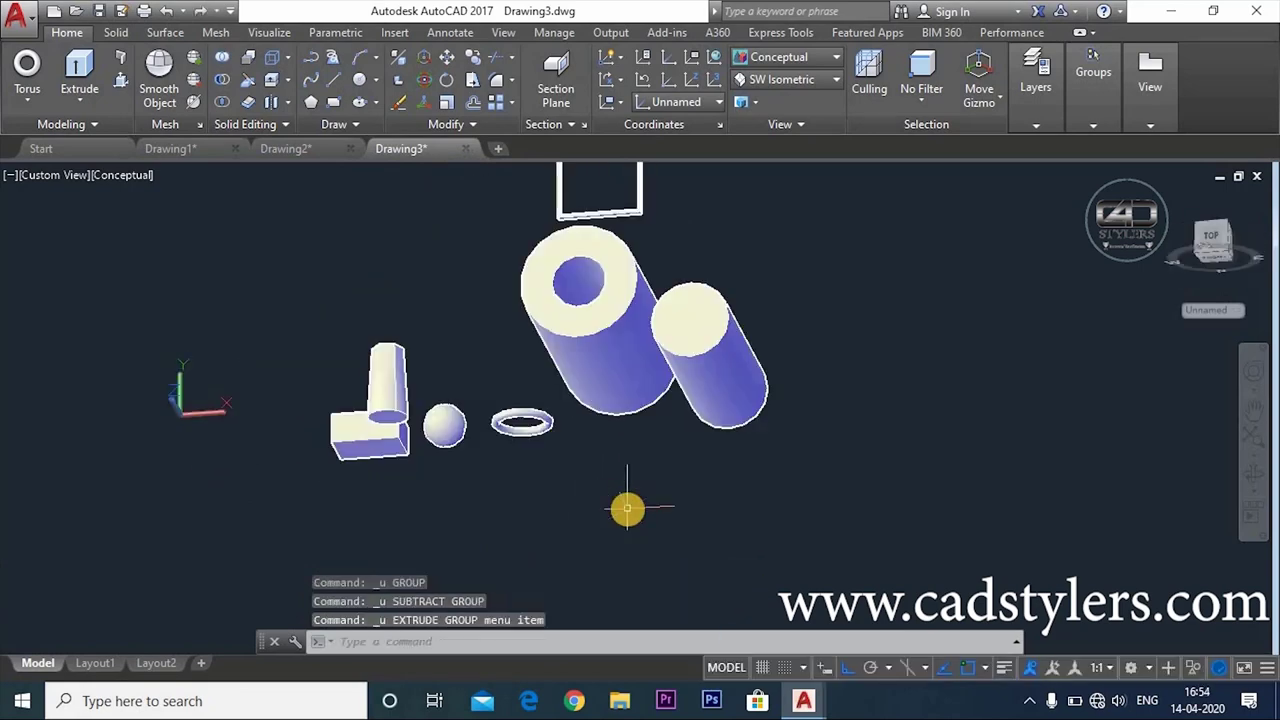
{"action": "mouse_move", "coordinate": [771, 451]}
{"action": "middle_mouse_down", "text": "shift"}
{"action": "mouse_move", "coordinate": [563, 480]}
{"action": "mouse_move", "coordinate": [544, 470]}
{"action": "mouse_move", "coordinate": [568, 423]}
{"action": "middle_mouse_up", "text": "shift"}
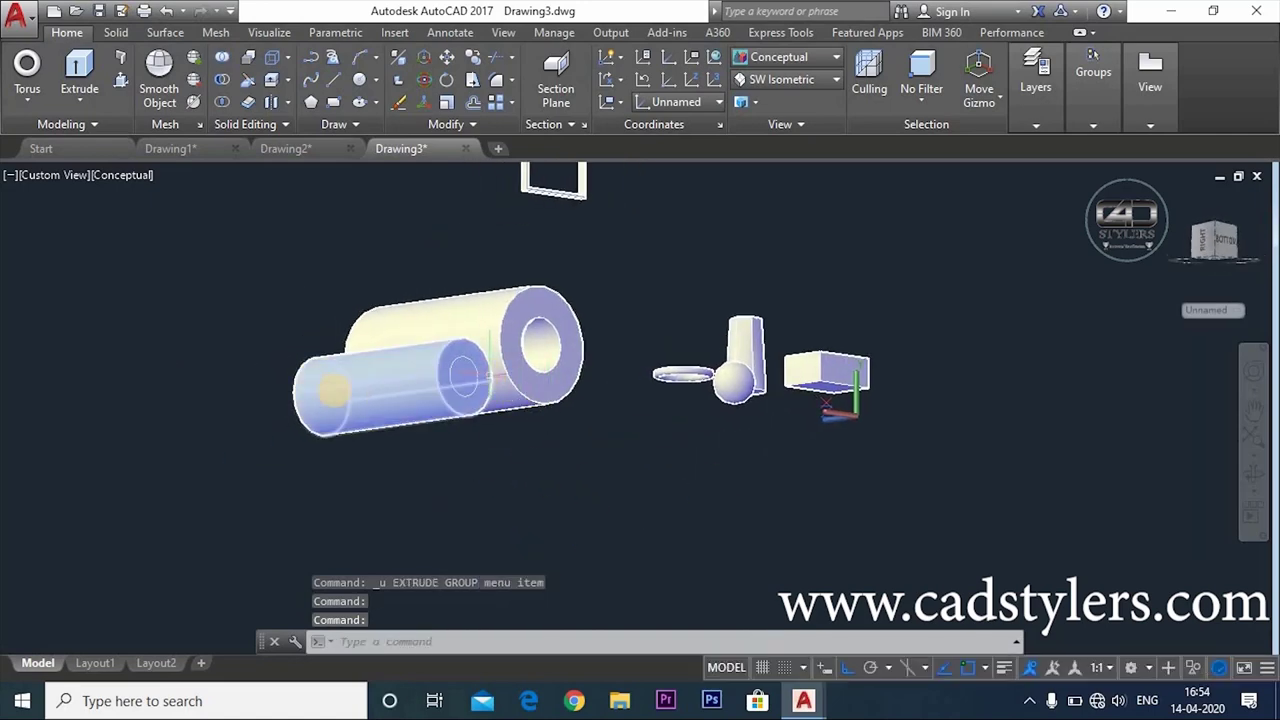
Press-pull the inner circle through the second cylinder to hollow it out.
{"action": "left_click", "coordinate": [120, 80]}
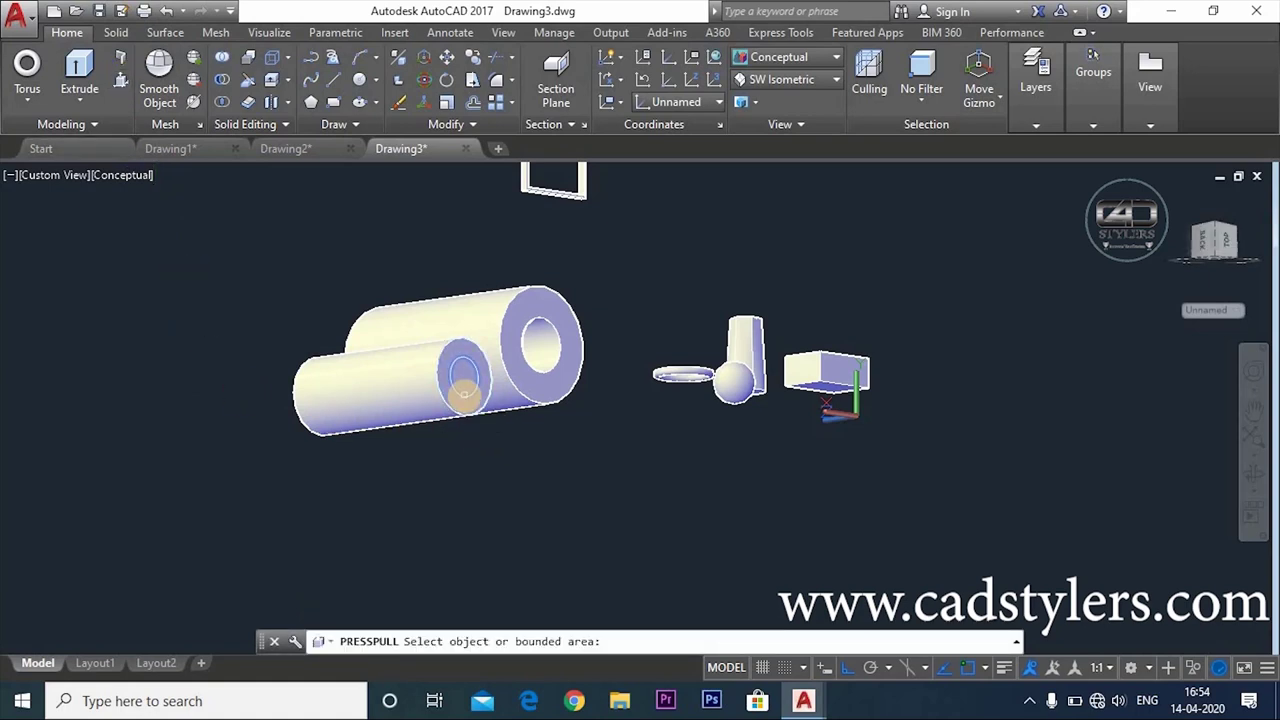
{"action": "left_click", "coordinate": [450, 400]}
{"action": "left_click", "coordinate": [235, 425]}
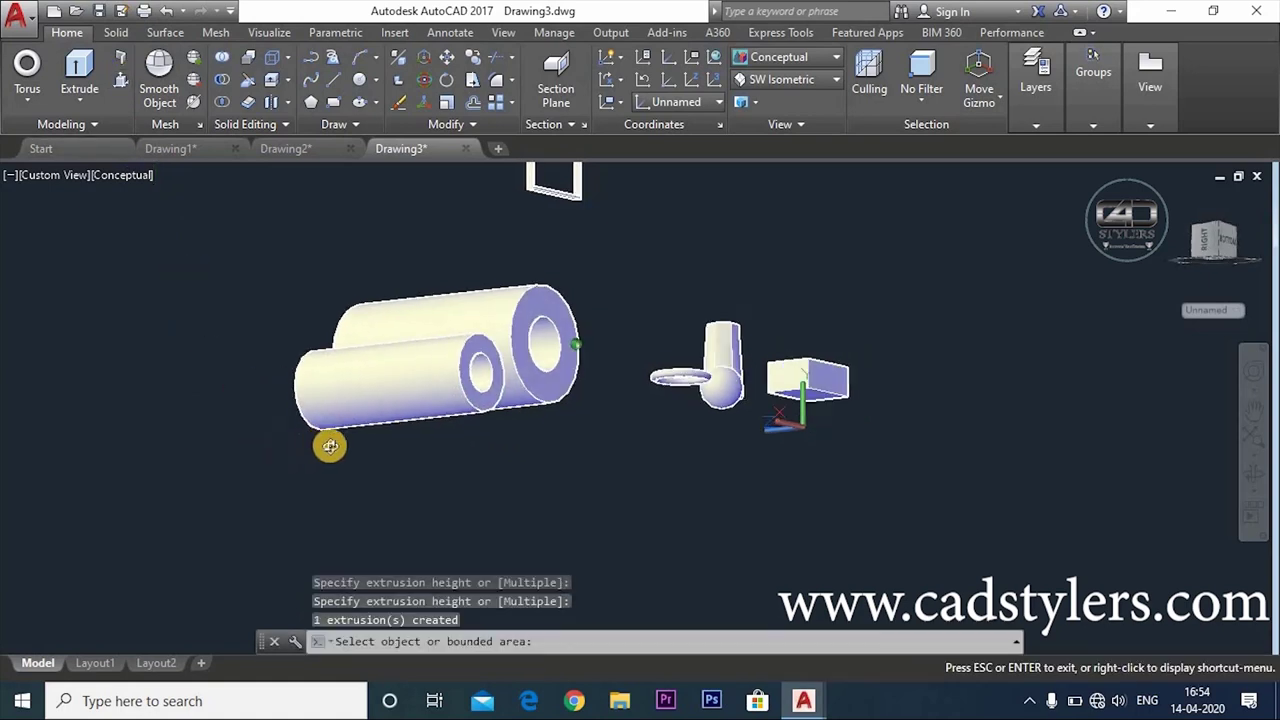
{"action": "mouse_move", "coordinate": [329, 443]}
{"action": "middle_mouse_down", "text": "shift"}
{"action": "mouse_move", "coordinate": [449, 489]}
{"action": "mouse_move", "coordinate": [551, 491]}
{"action": "mouse_move", "coordinate": [546, 474]}
{"action": "mouse_move", "coordinate": [519, 487]}
{"action": "mouse_move", "coordinate": [537, 471]}
{"action": "mouse_move", "coordinate": [603, 486]}
{"action": "mouse_move", "coordinate": [591, 463]}
{"action": "mouse_move", "coordinate": [509, 491]}
{"action": "middle_mouse_up", "text": "shift"}
{"action": "middle_click_drag", "start_coordinate": [766, 434], "coordinate": [837, 483], "text": "shift"}
{"action": "mouse_move", "coordinate": [797, 431]}
{"action": "middle_mouse_down", "text": "shift"}
{"action": "mouse_move", "coordinate": [865, 417]}
{"action": "mouse_move", "coordinate": [896, 443]}
{"action": "middle_mouse_up", "text": "shift"}
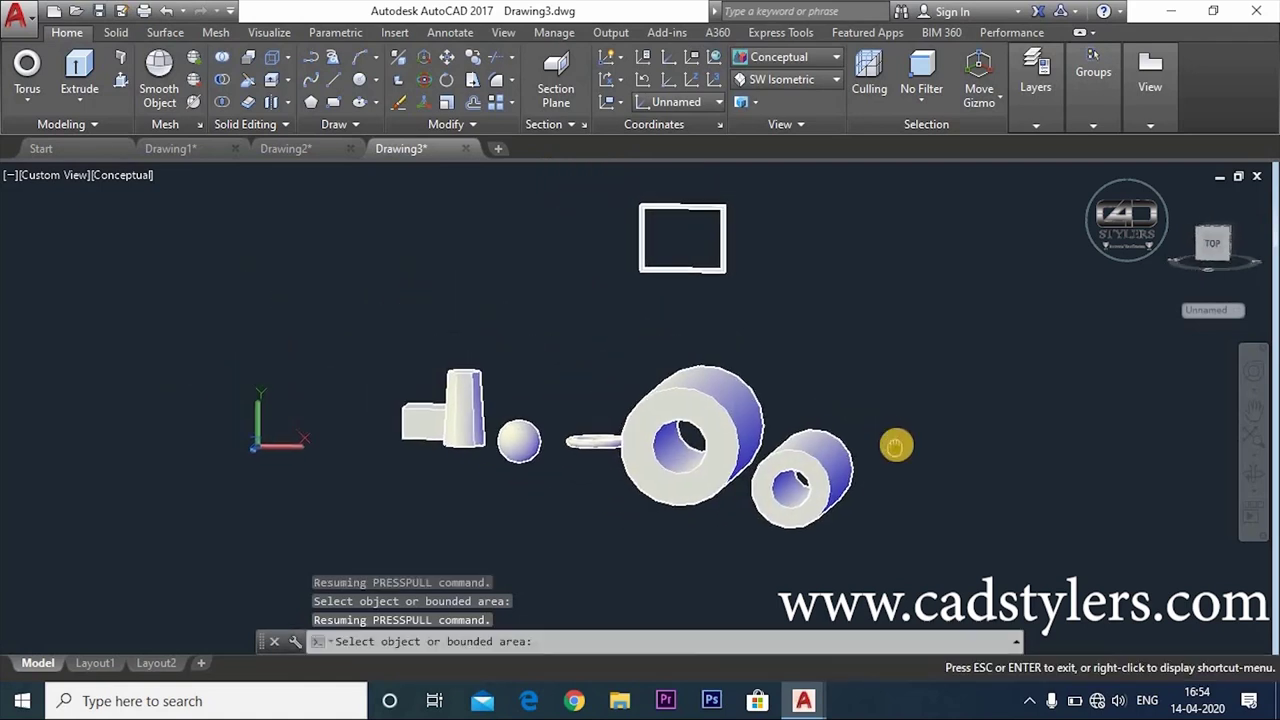
{"action": "left_click", "coordinate": [162, 85]}
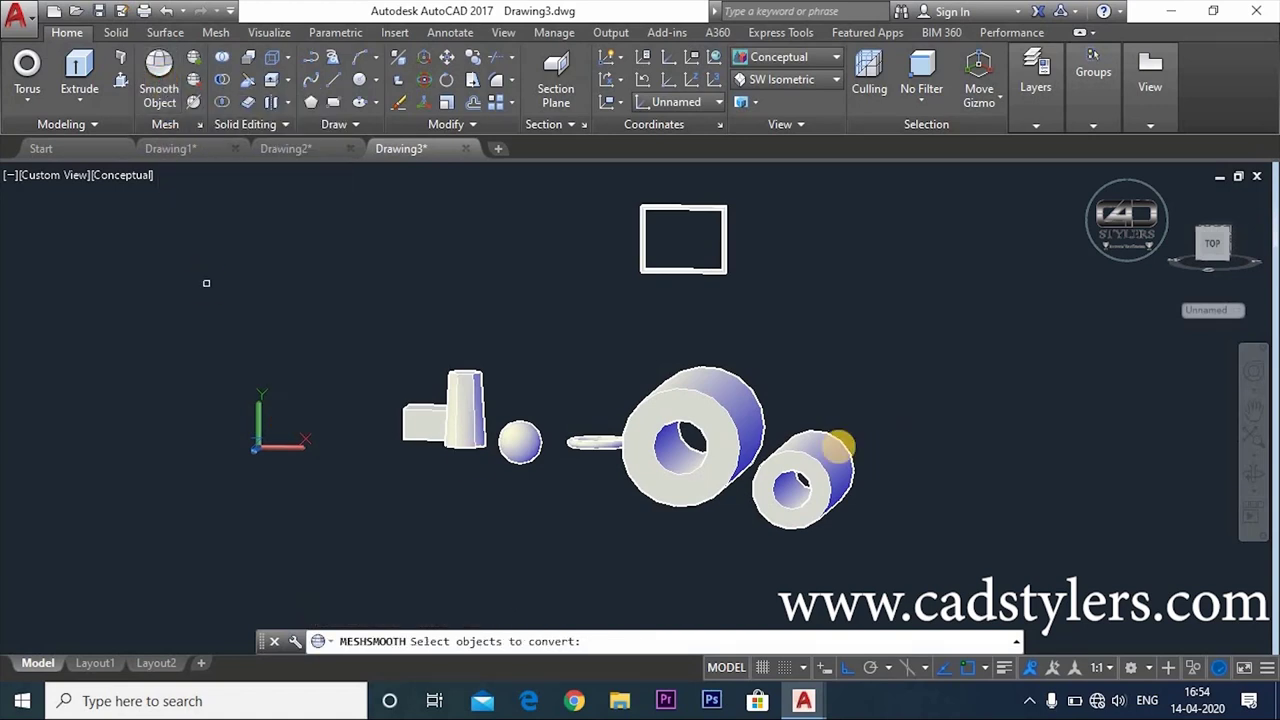
{"action": "left_click", "coordinate": [718, 412]}
{"action": "key", "text": "Return"}
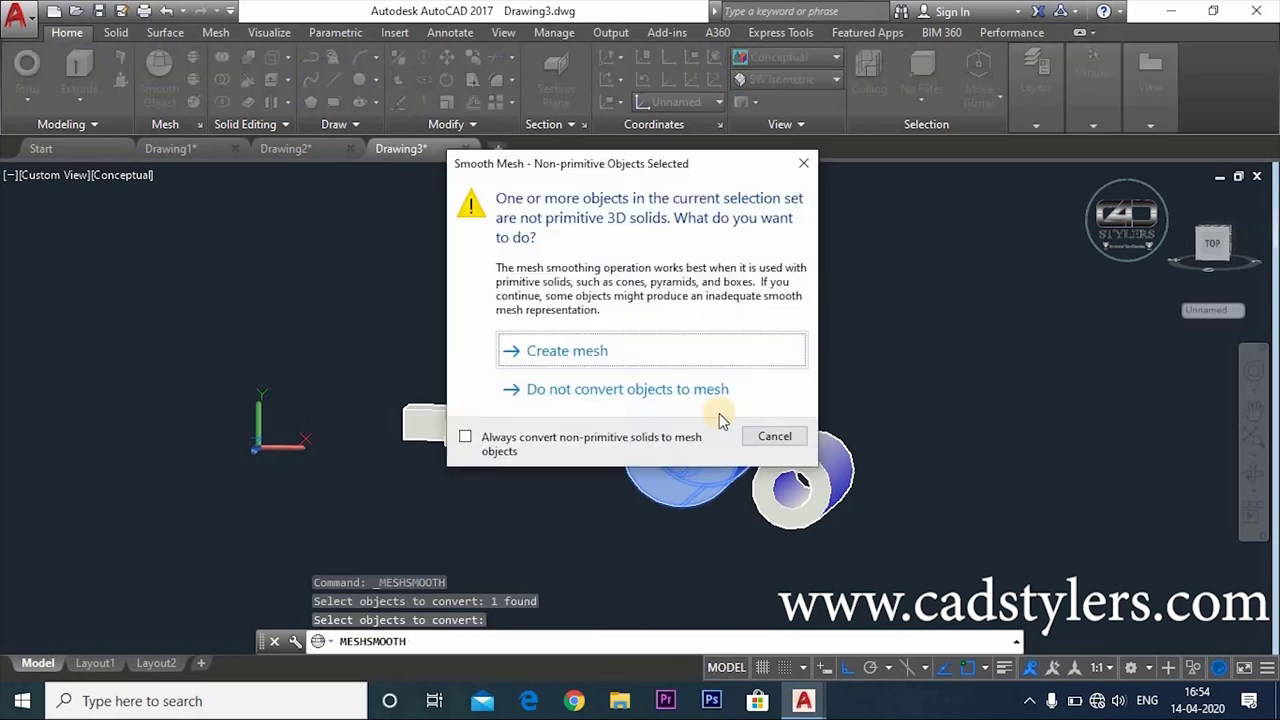
{"action": "left_click", "coordinate": [549, 355]}
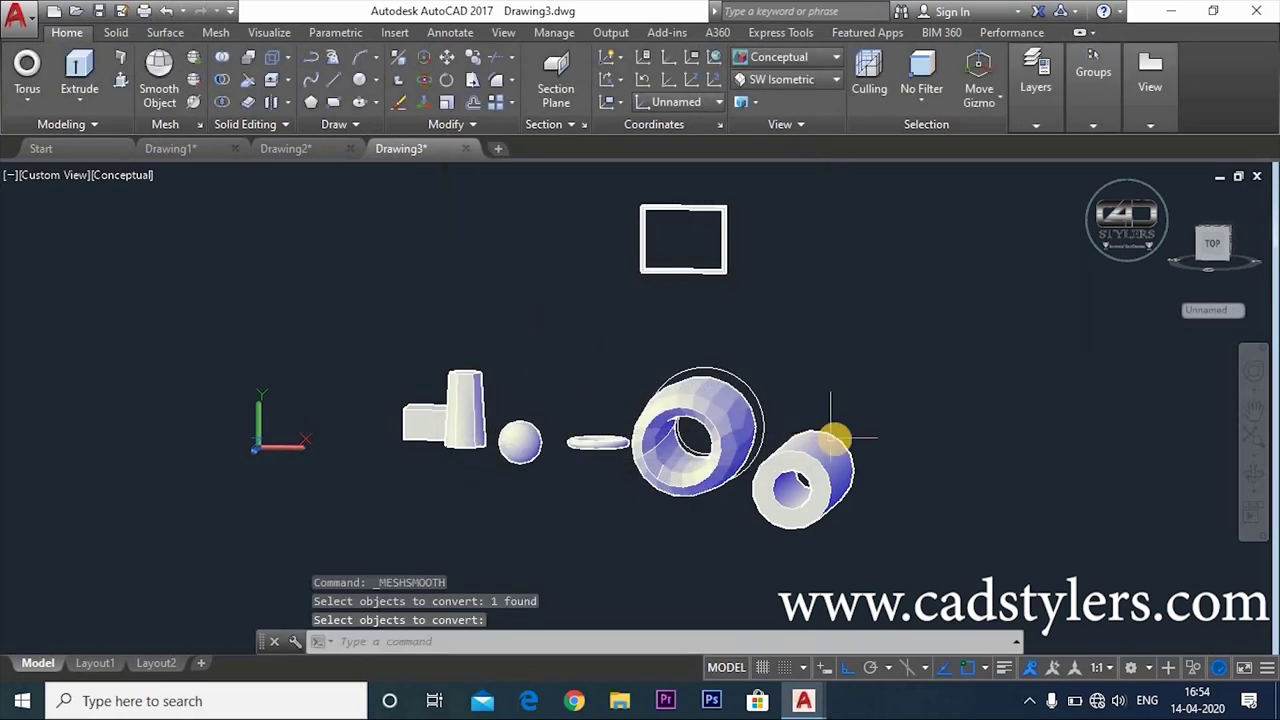
{"action": "middle_click_drag", "start_coordinate": [848, 448], "coordinate": [877, 387], "text": "shift"}
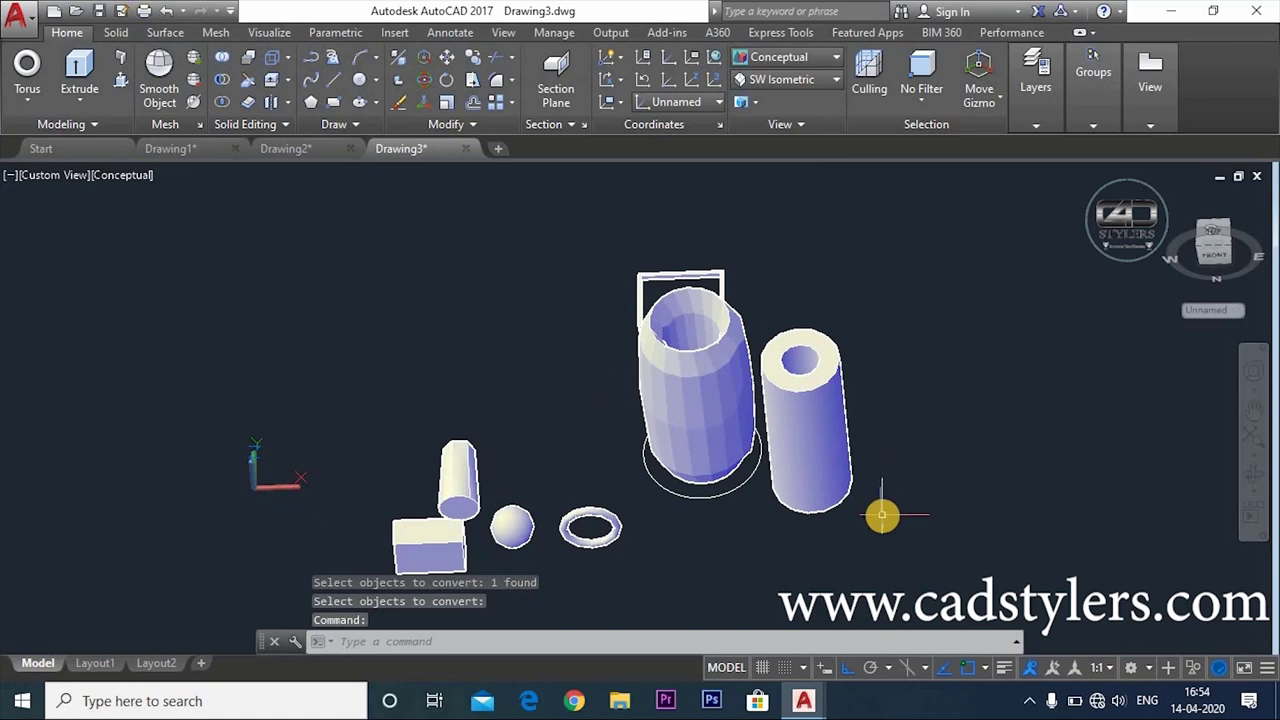
{"action": "key", "text": "ctrl+z"}
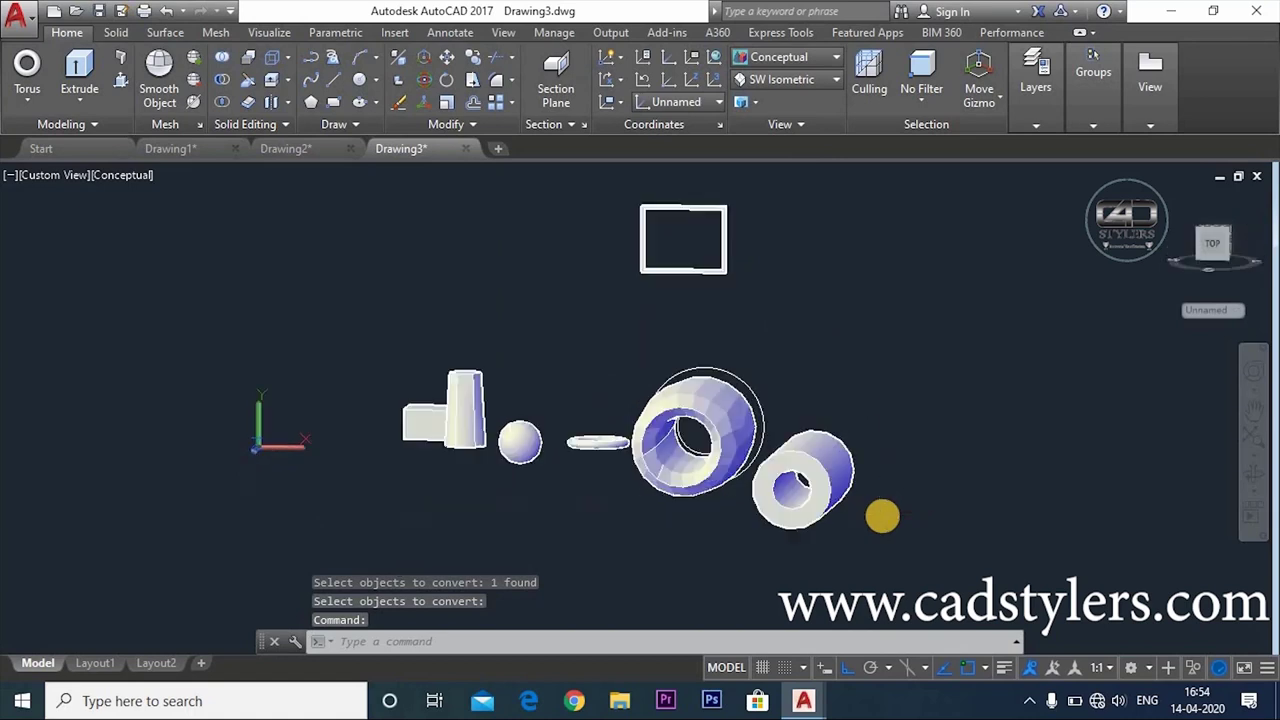
{"action": "key", "text": "ctrl+z"}
{"action": "key", "text": "ctrl+z"}
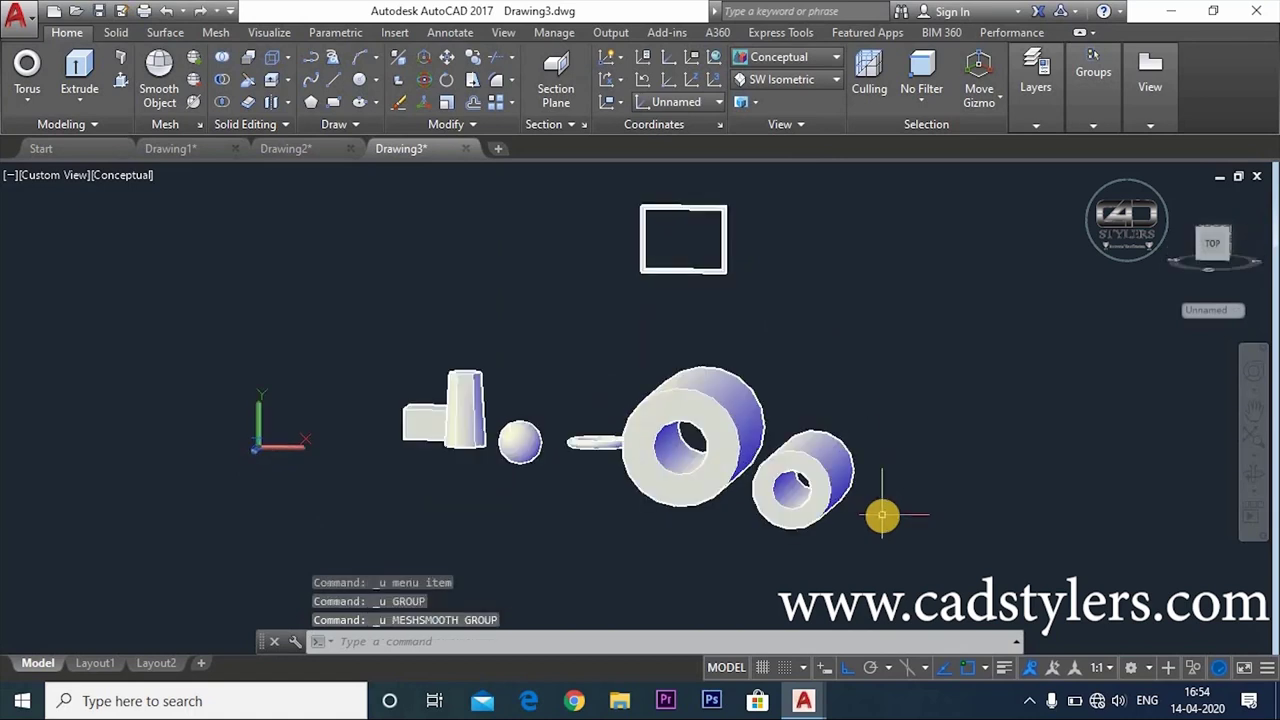
{"action": "mouse_move", "coordinate": [794, 403]}
{"action": "middle_mouse_down", "text": "shift"}
{"action": "mouse_move", "coordinate": [812, 358]}
{"action": "mouse_move", "coordinate": [860, 369]}
{"action": "middle_mouse_up", "text": "shift"}
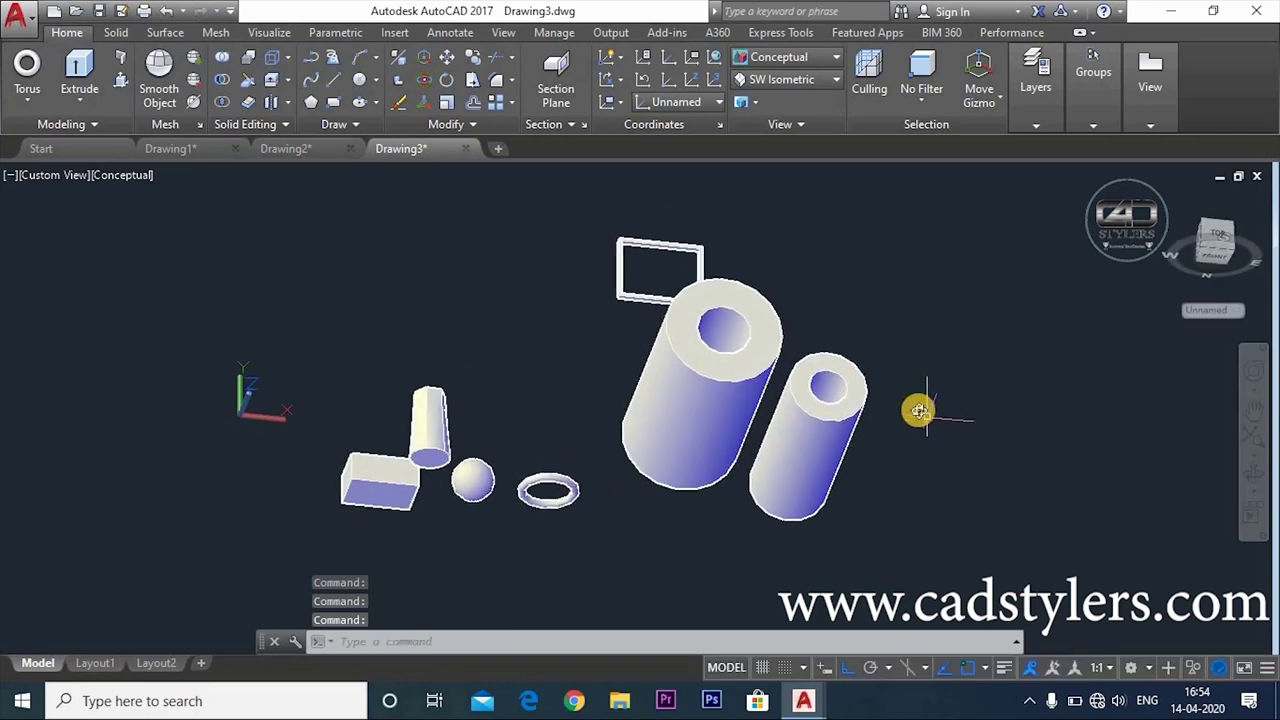
Convert the large handled cylinder with Smooth Object, choosing Create mesh in the warning.
{"action": "mouse_move", "coordinate": [919, 411]}
{"action": "middle_mouse_down", "text": "shift"}
{"action": "mouse_move", "coordinate": [911, 357]}
{"action": "mouse_move", "coordinate": [927, 421]}
{"action": "middle_mouse_up", "text": "shift"}
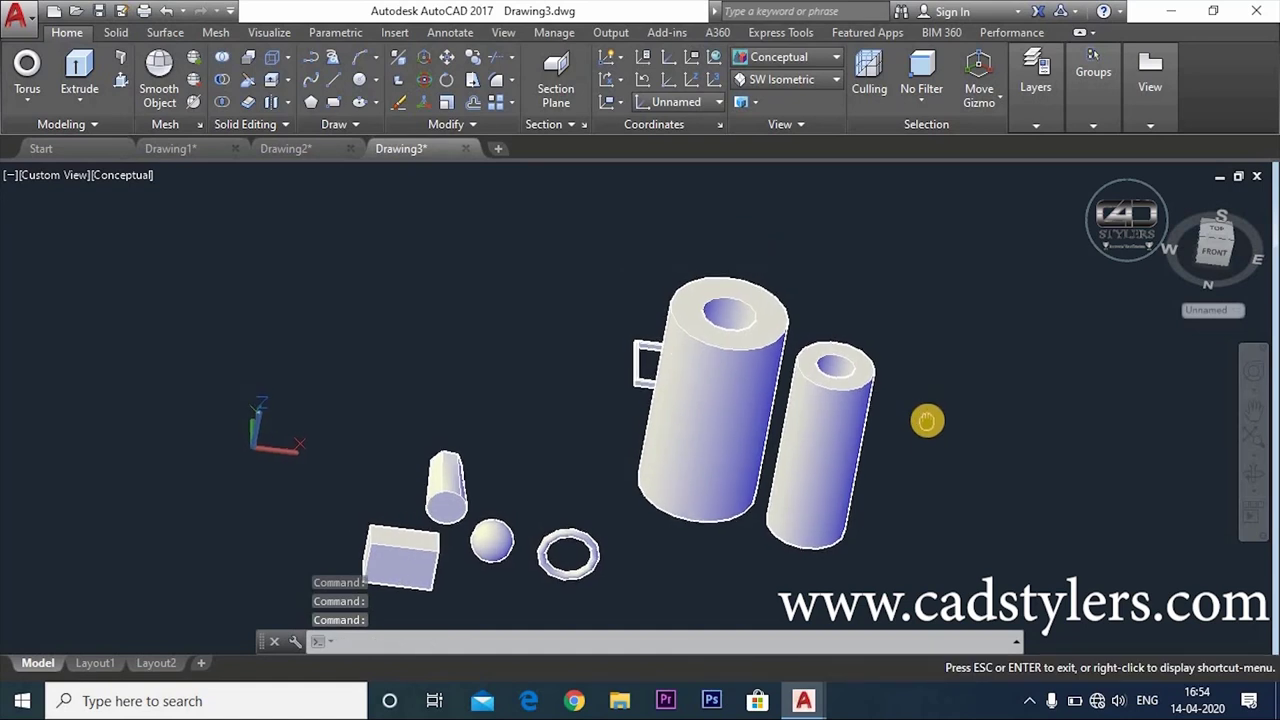
{"action": "left_click", "coordinate": [160, 78]}
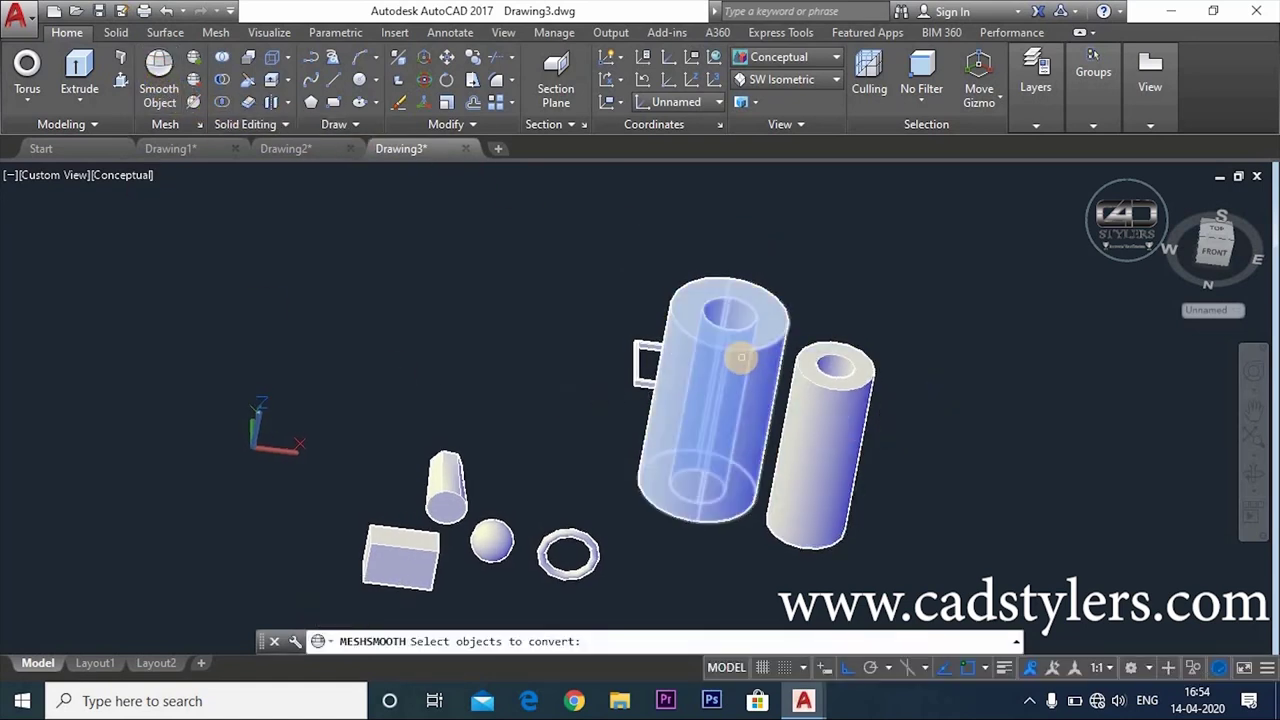
{"action": "left_click", "coordinate": [739, 356]}
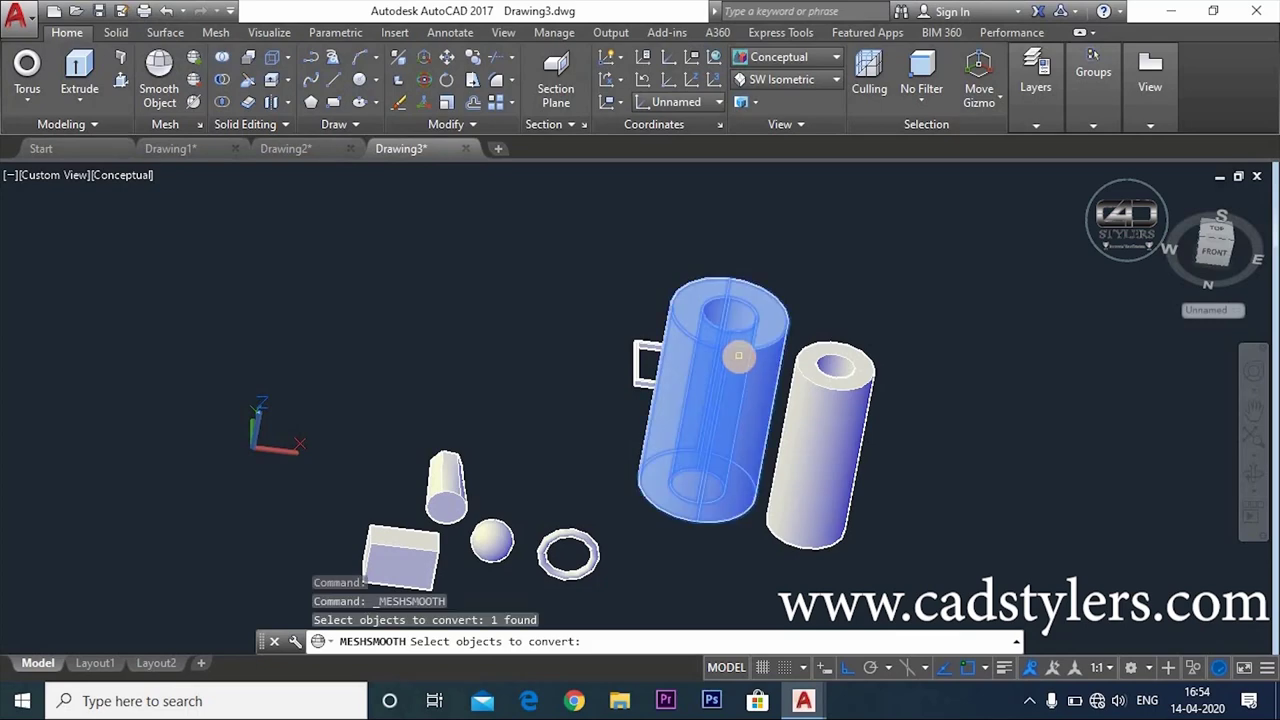
{"action": "key", "text": "Return"}
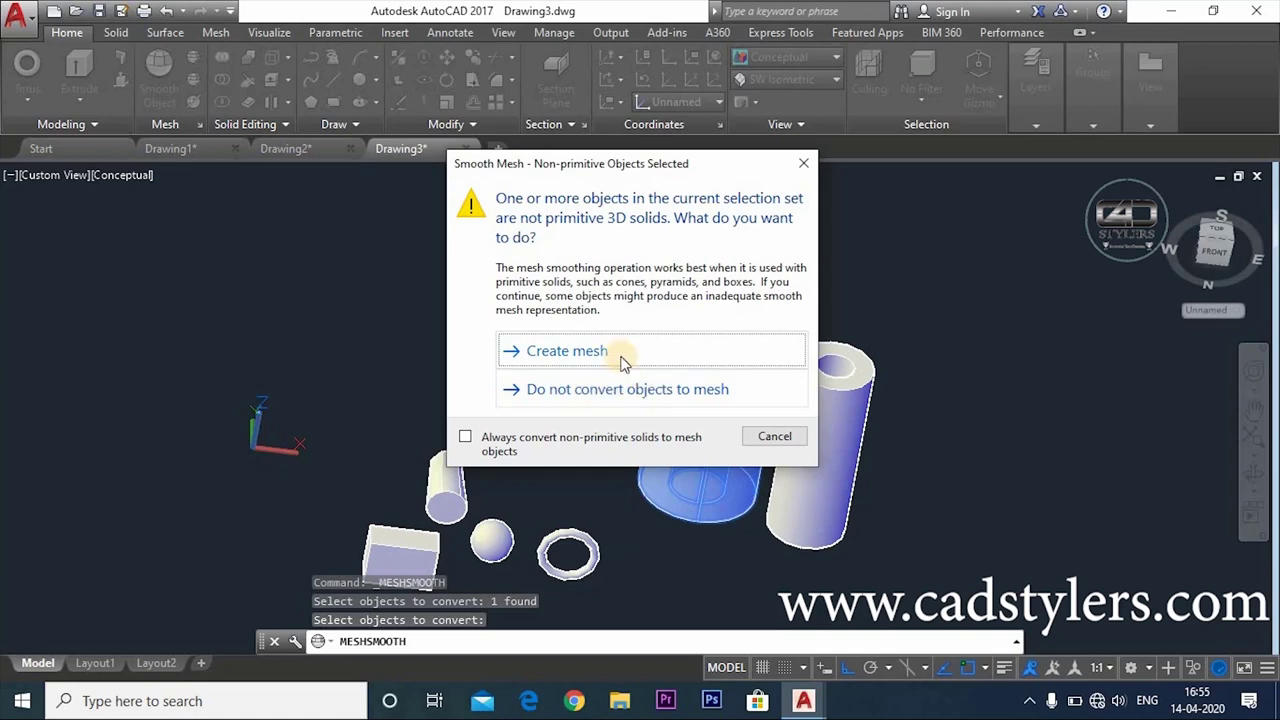
{"action": "left_click", "coordinate": [550, 358]}
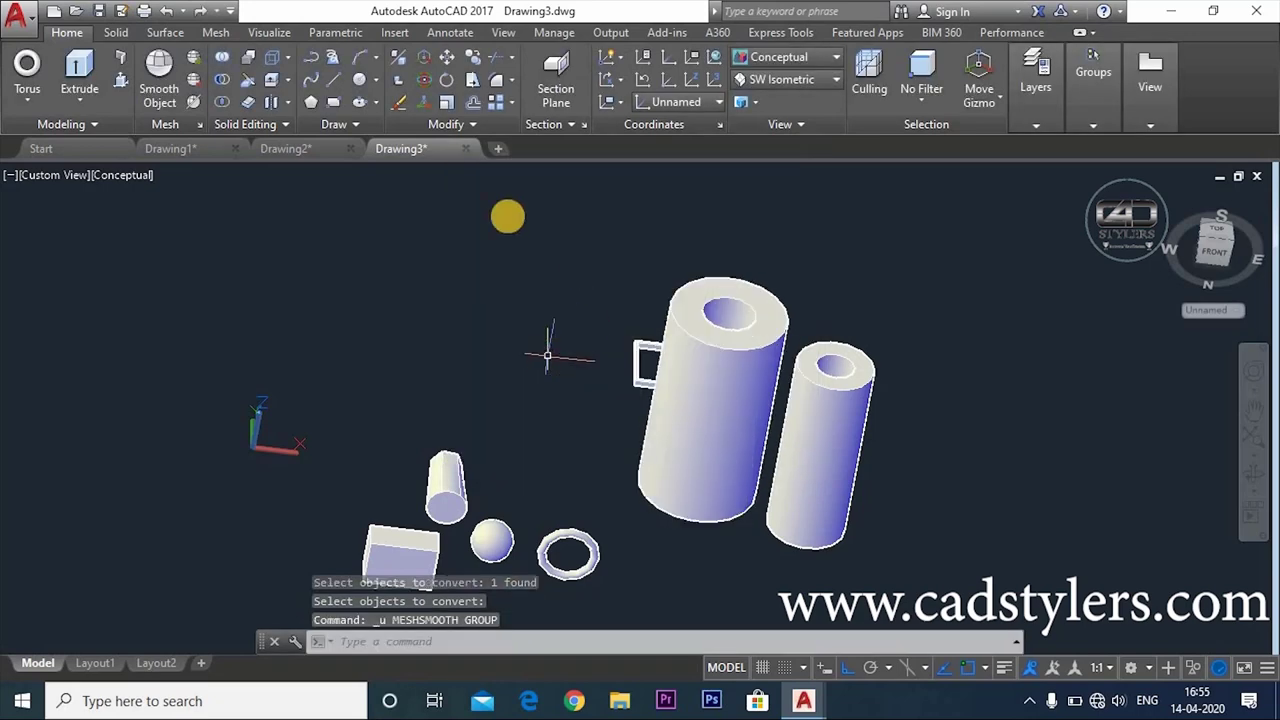
Rerun Smooth Object on the mug, dismissing the warning once, then create the faceted mesh.
{"action": "left_click", "coordinate": [159, 80]}
{"action": "left_click", "coordinate": [708, 386]}
{"action": "key", "text": "Return"}
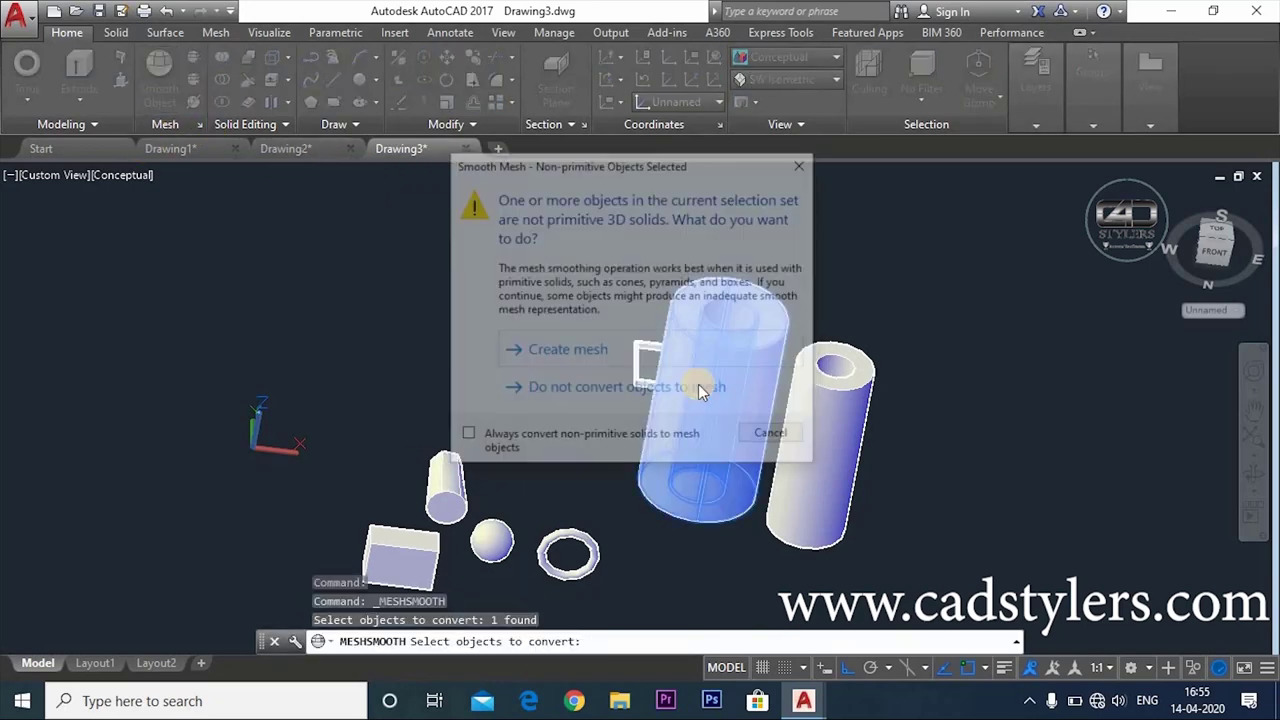
{"action": "left_click", "coordinate": [576, 392]}
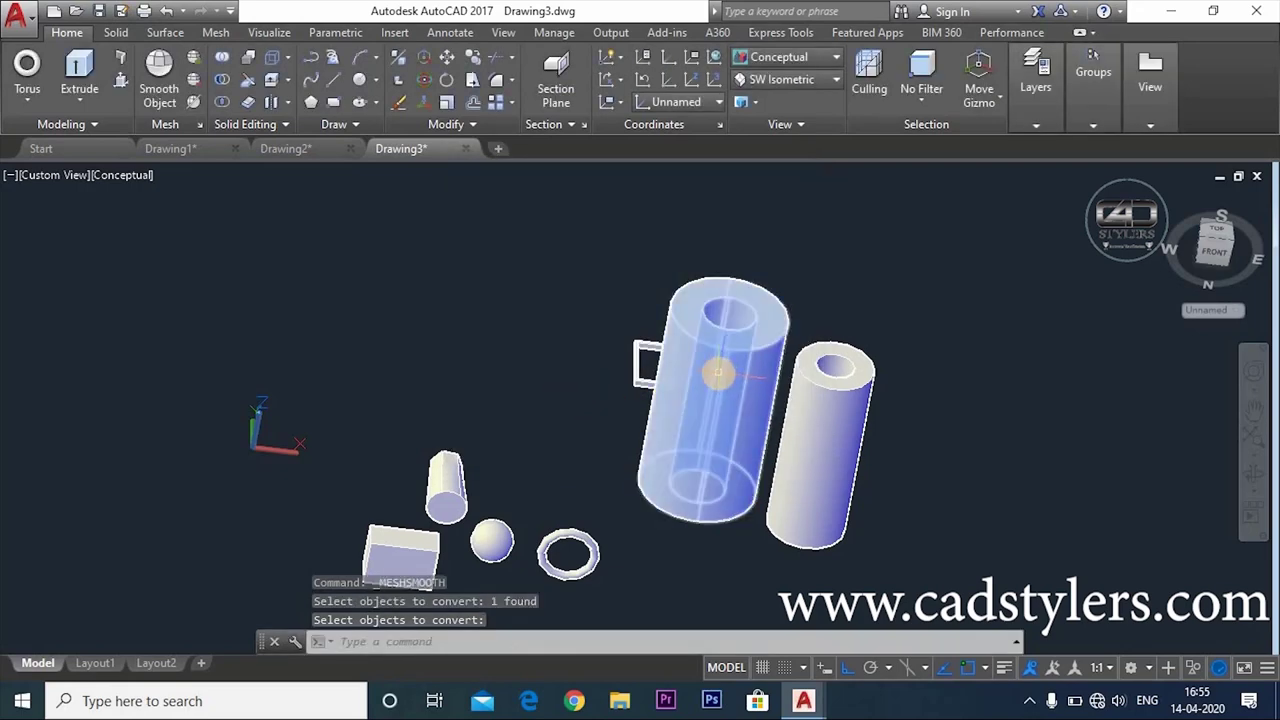
{"action": "left_click", "coordinate": [159, 80]}
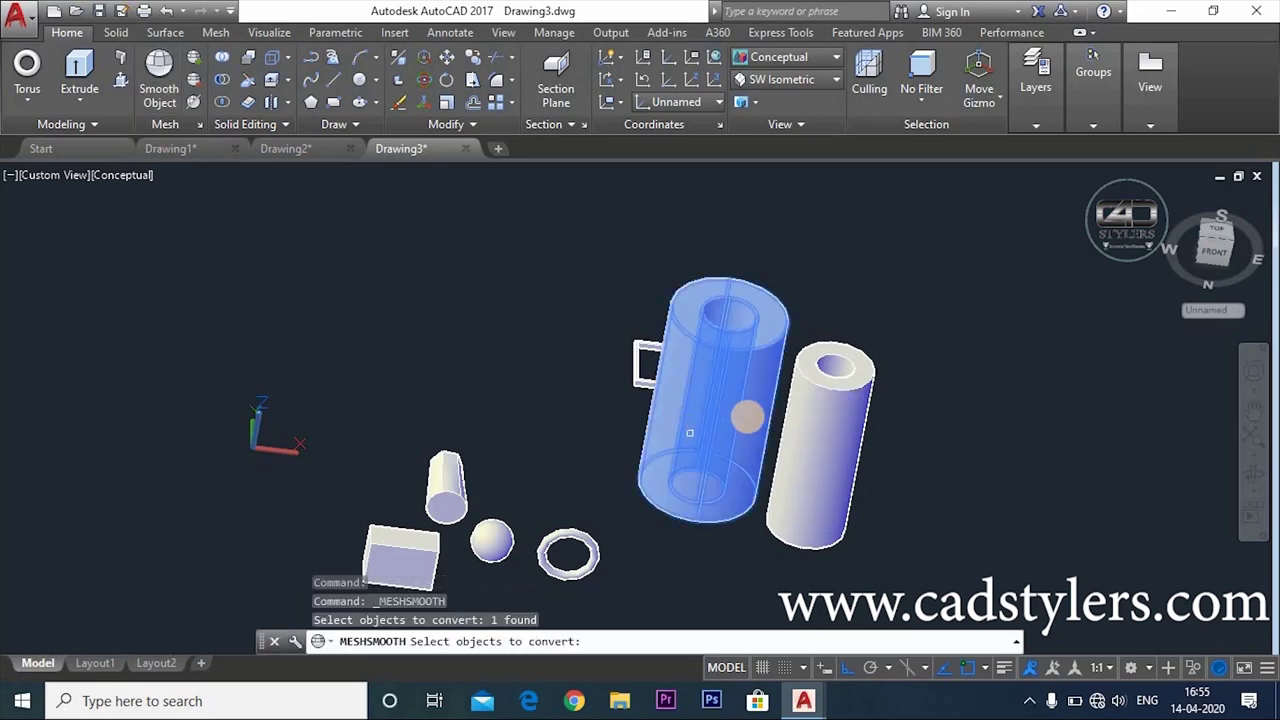
{"action": "key", "text": "Return"}
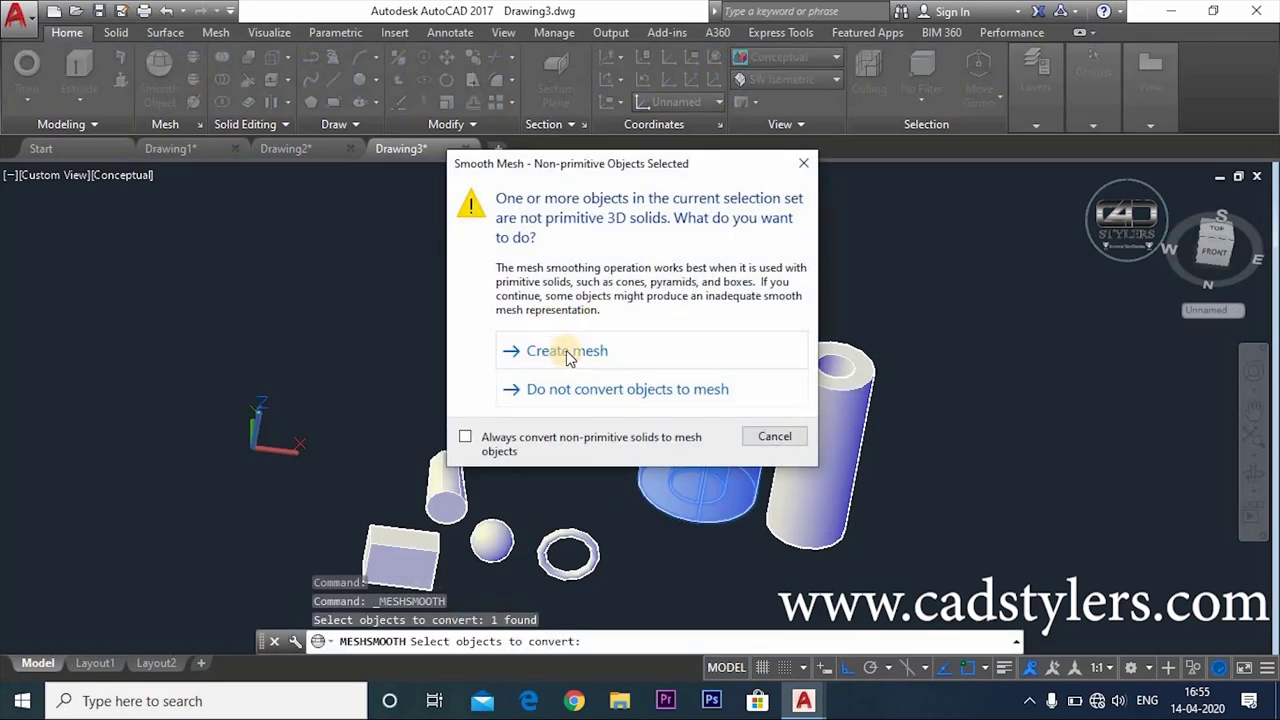
{"action": "left_click", "coordinate": [566, 350]}
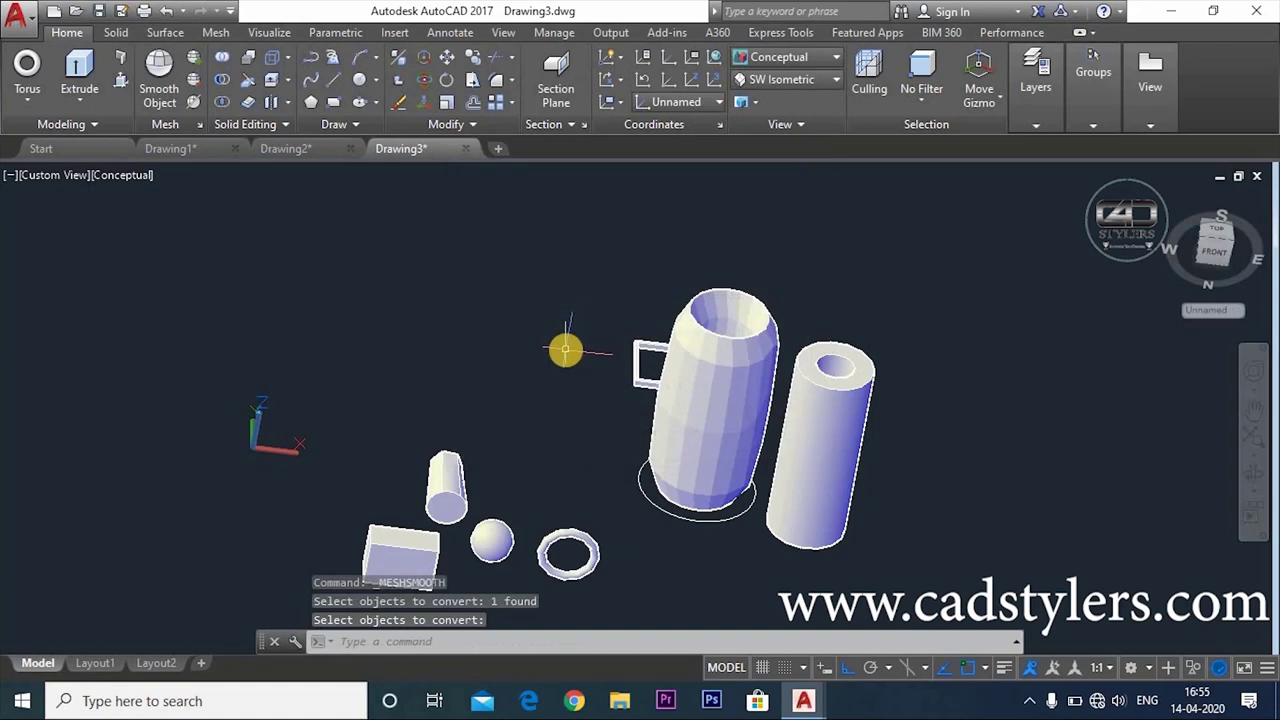
Raise the mug mesh's smoothness with Smooth More, then lower it with Smooth Less.
{"action": "left_click", "coordinate": [194, 57]}
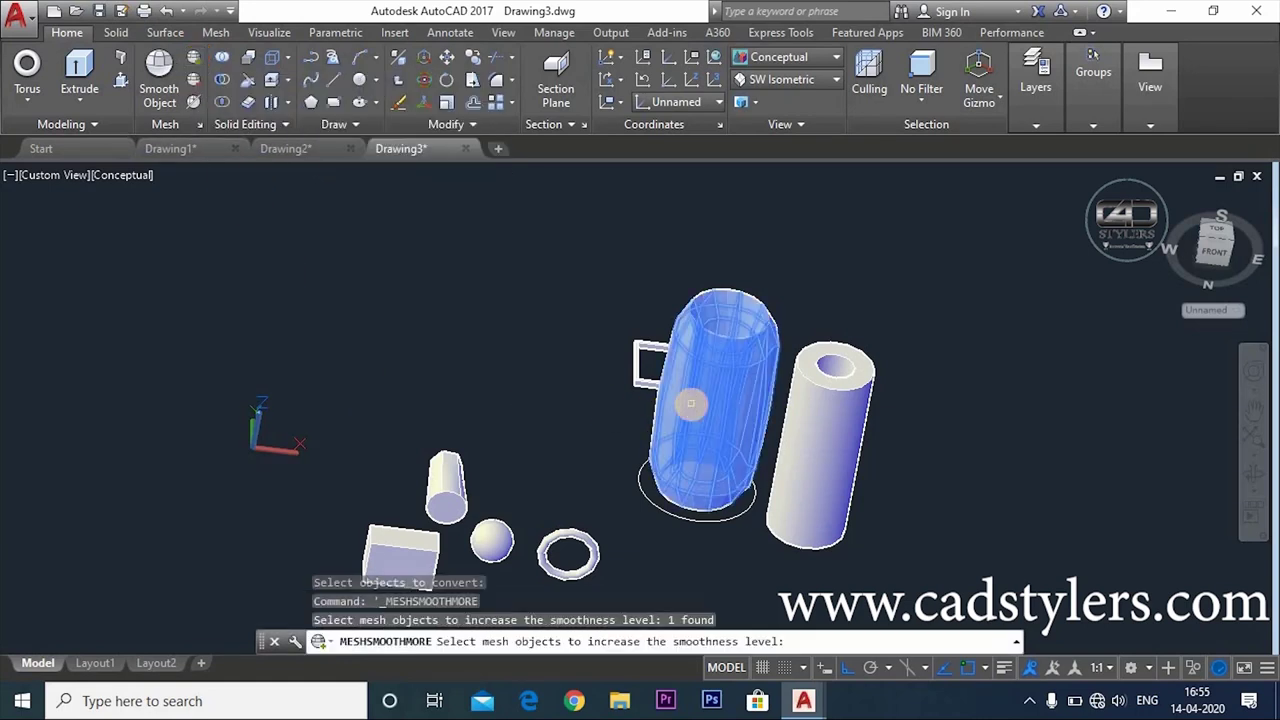
{"action": "key", "text": "Return"}
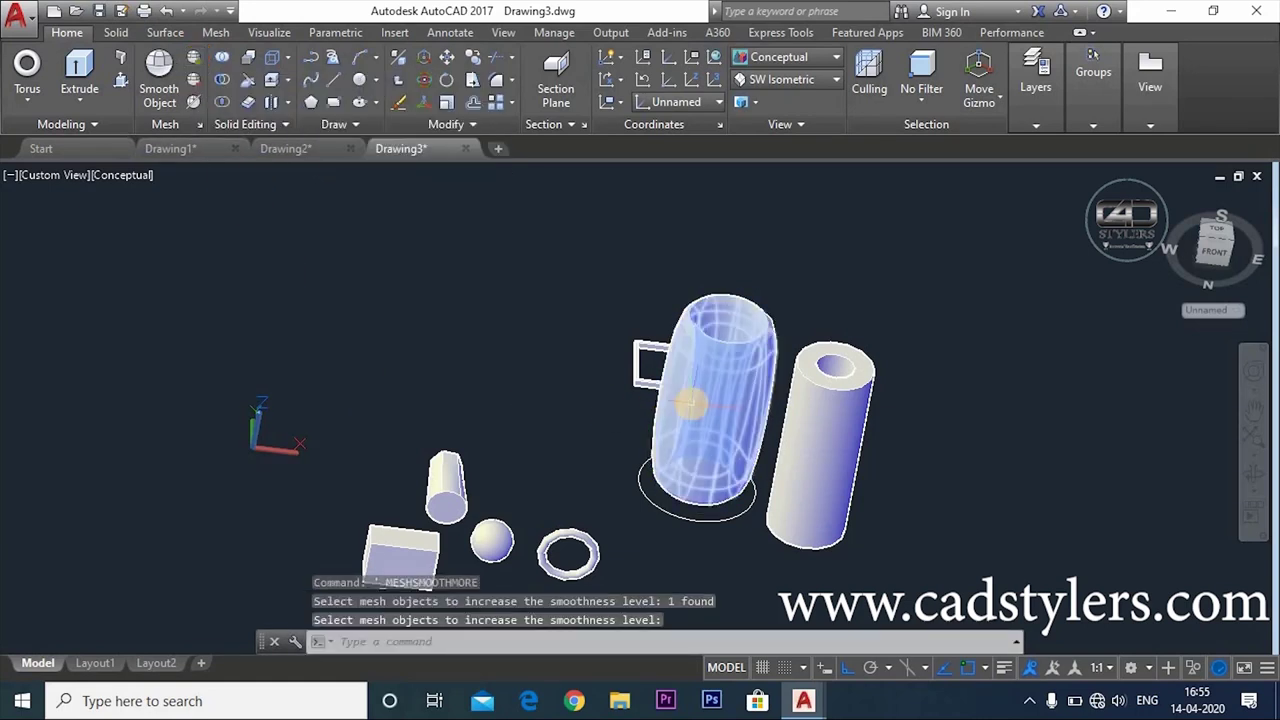
{"action": "left_click", "coordinate": [193, 80]}
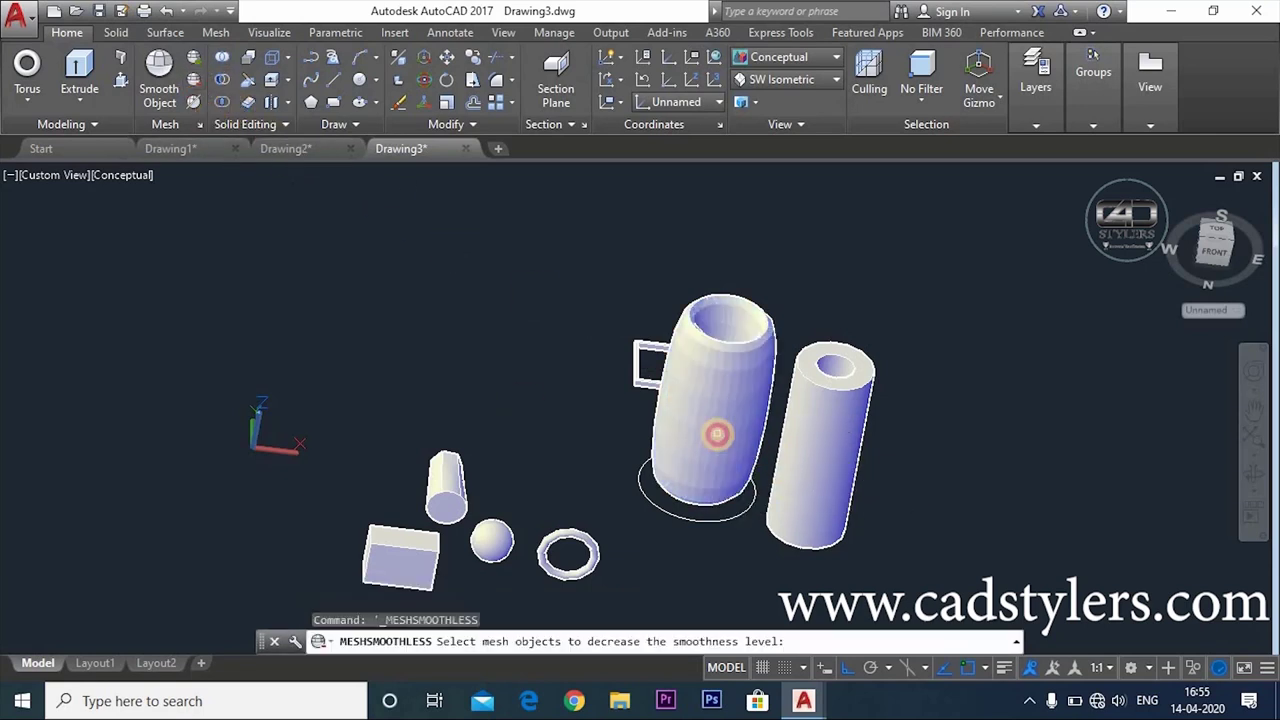
{"action": "left_click", "coordinate": [717, 433]}
{"action": "key", "text": "Return"}
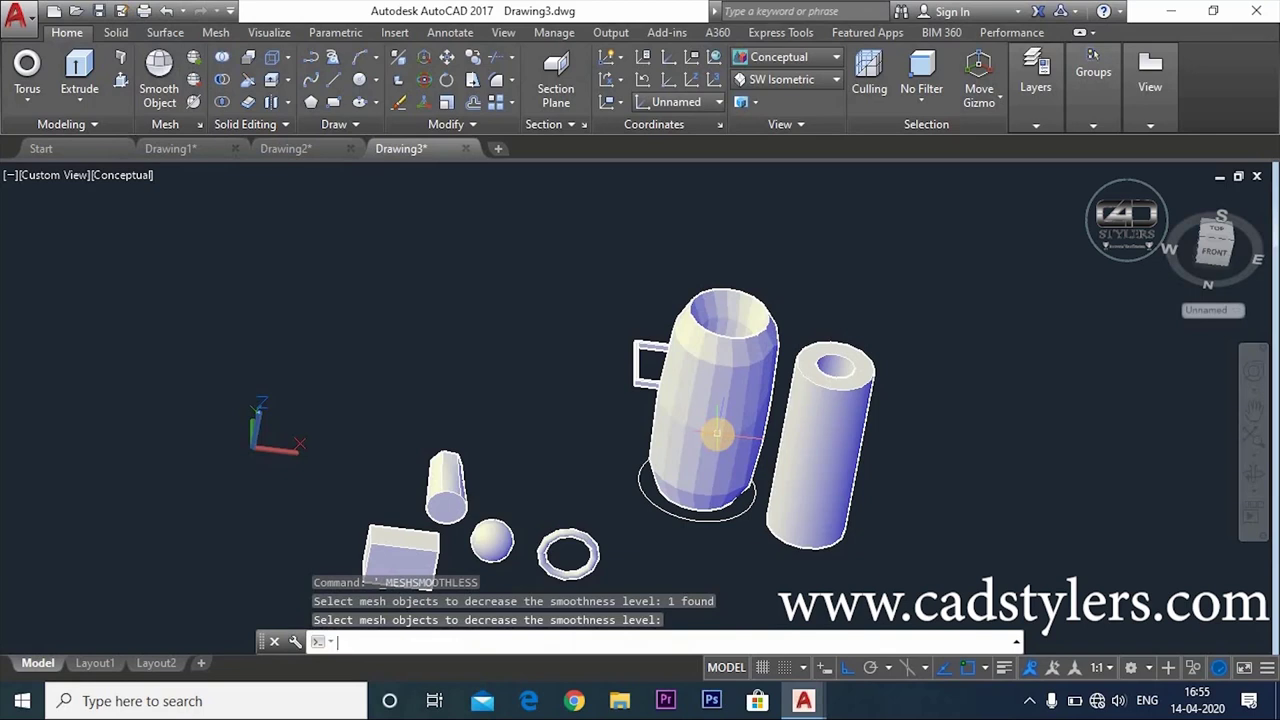
Refine the mug mesh into finer faces and inspect it from a new angle.
{"action": "left_click", "coordinate": [191, 103]}
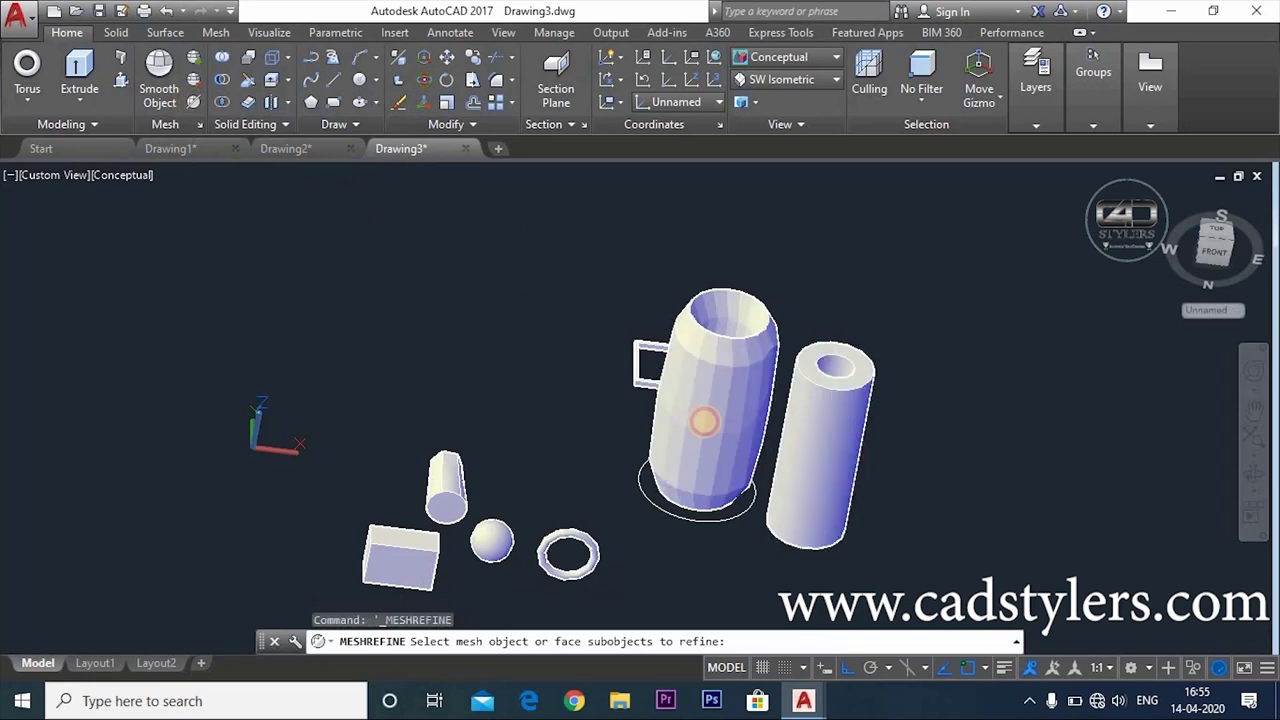
{"action": "left_click", "coordinate": [704, 420]}
{"action": "right_click", "coordinate": [704, 420]}
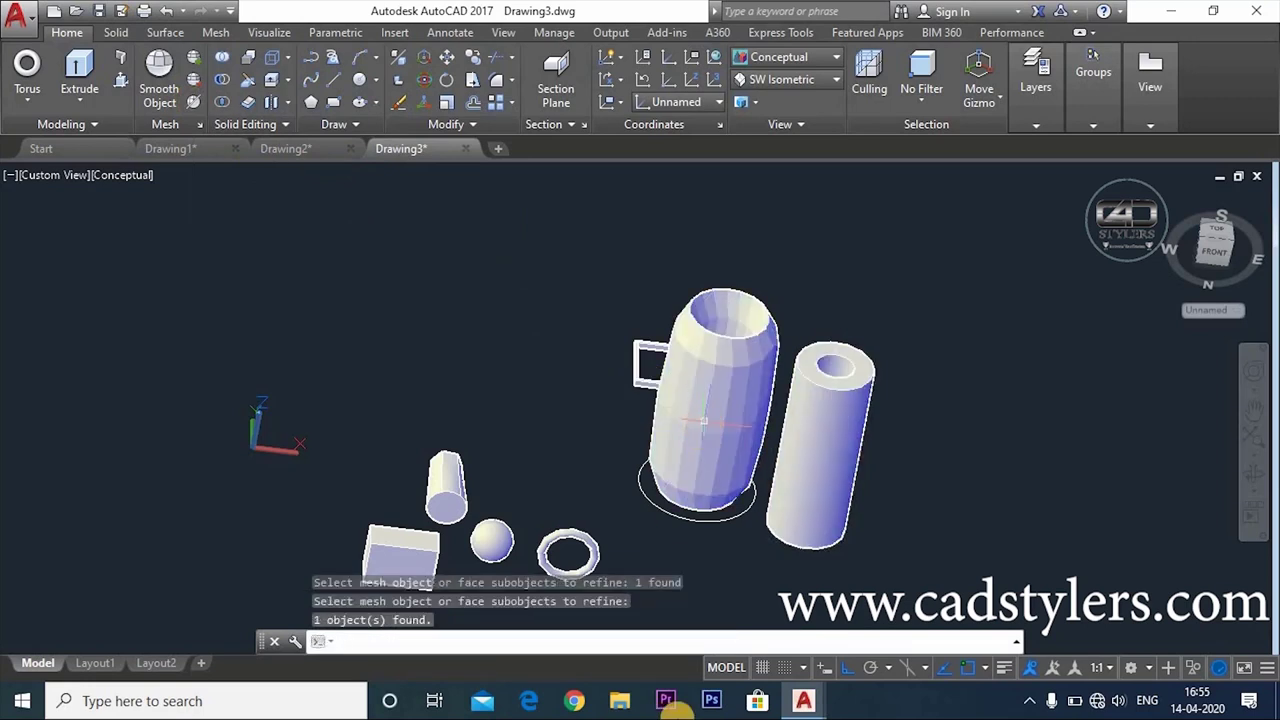
{"action": "middle_click_drag", "start_coordinate": [700, 451], "coordinate": [635, 408], "text": "shift"}
{"action": "left_click", "coordinate": [635, 408]}
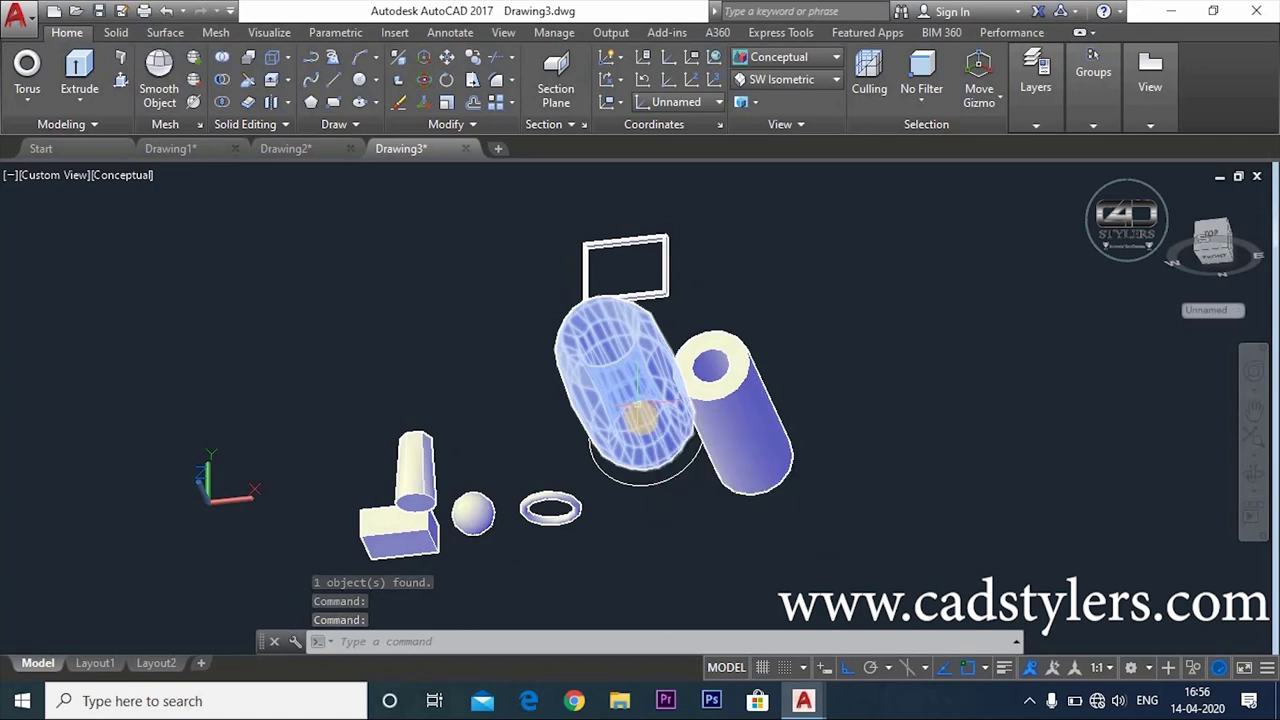
{"action": "key", "text": "Escape"}
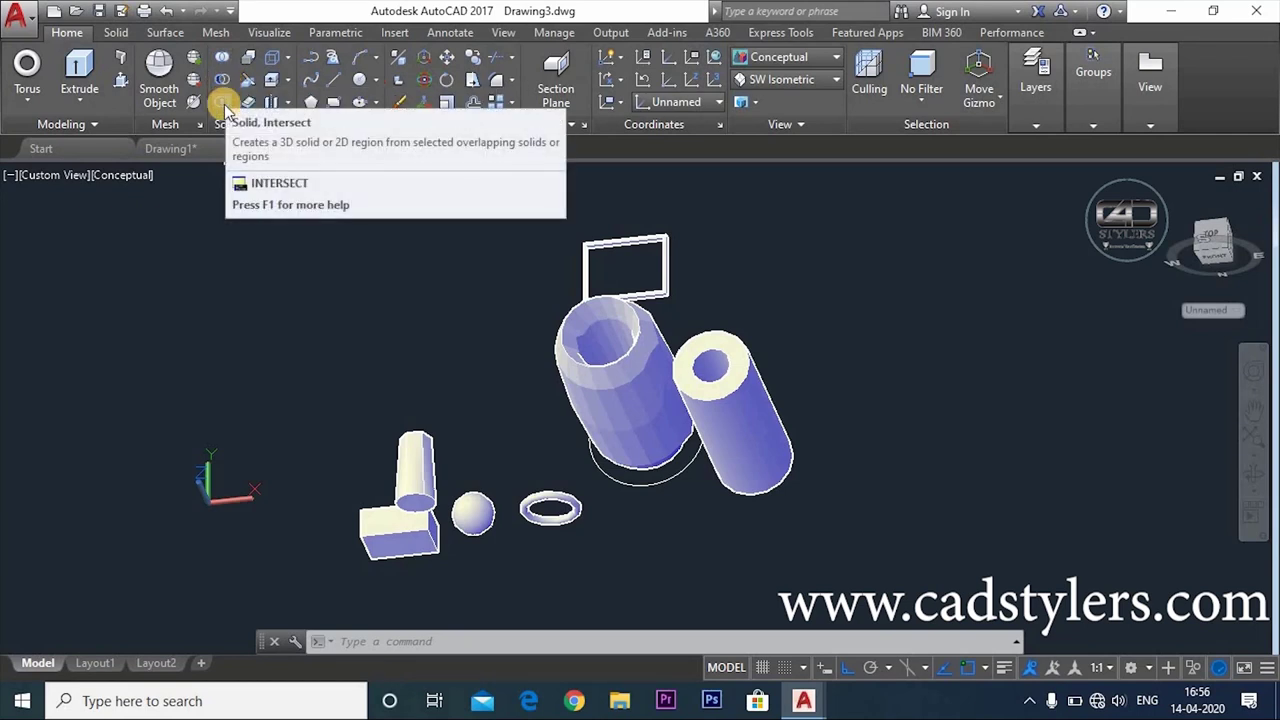
{"action": "mouse_move", "coordinate": [222, 102]}
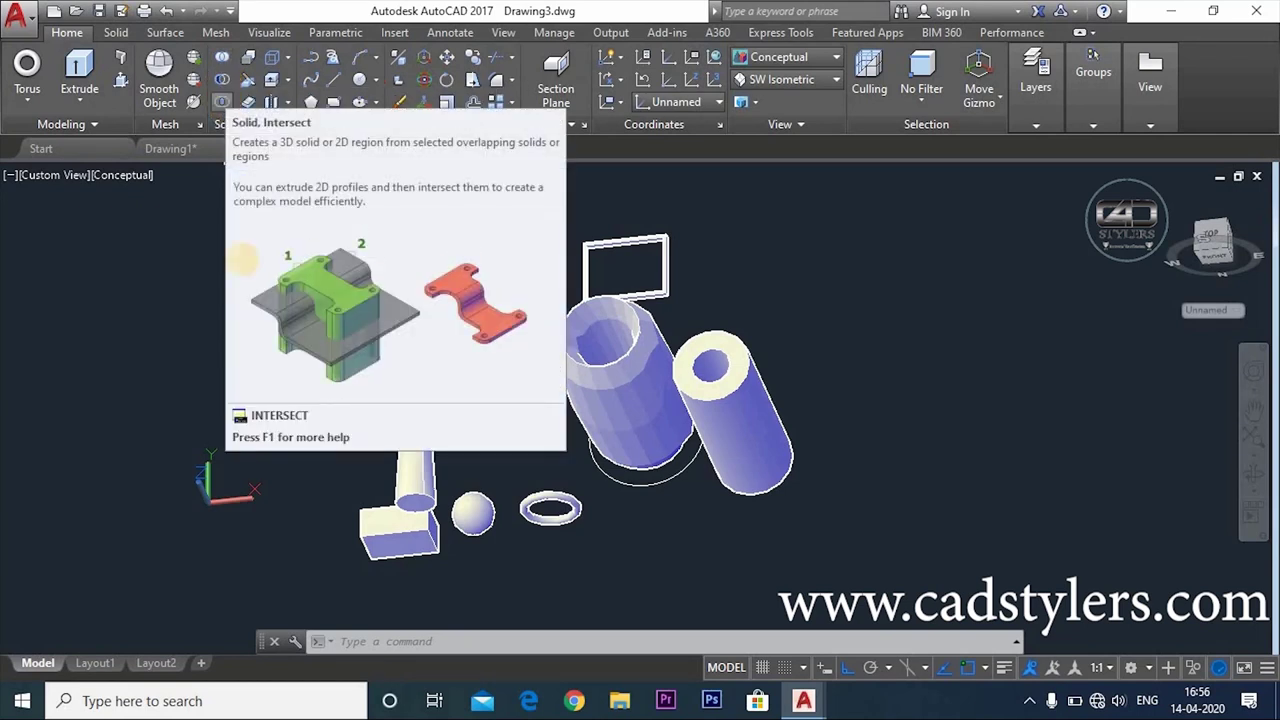
{"action": "middle_click_drag", "start_coordinate": [800, 403], "coordinate": [740, 394]}
Draw a large circle and a small concentric circle in free space on the right.
{"action": "type", "text": "c"}
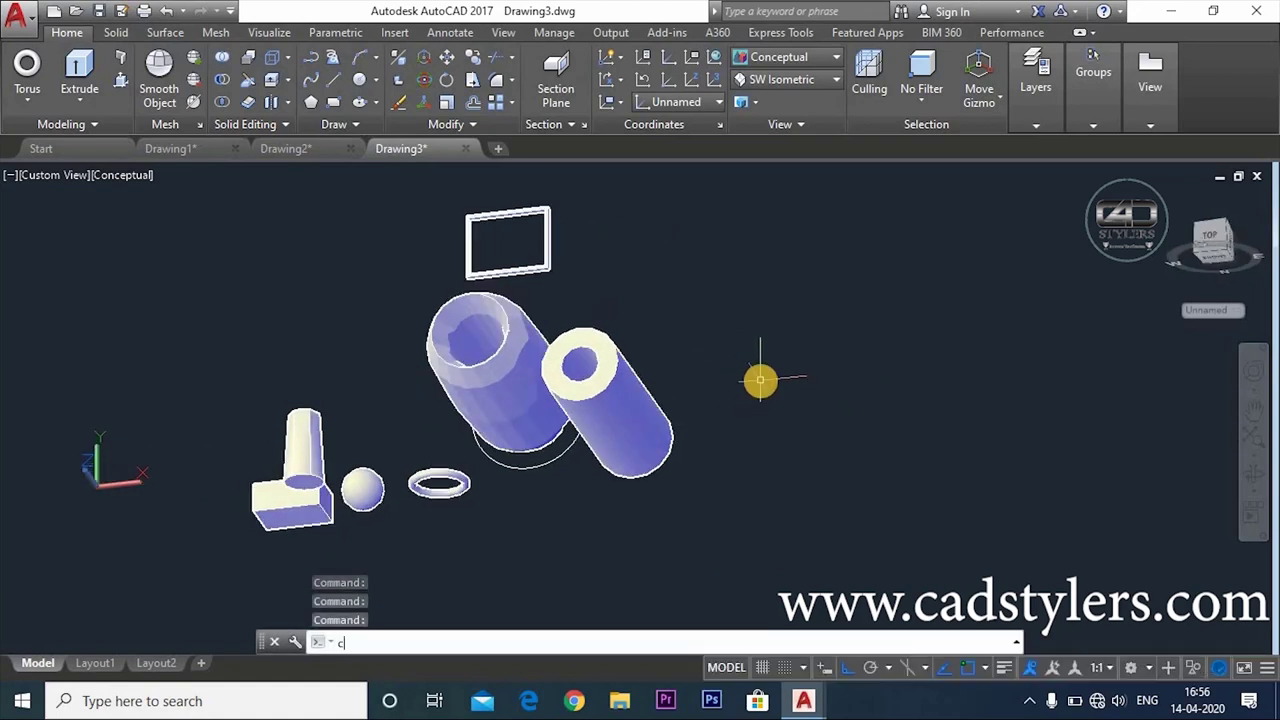
{"action": "key", "text": "Return"}
{"action": "left_click", "coordinate": [756, 394]}
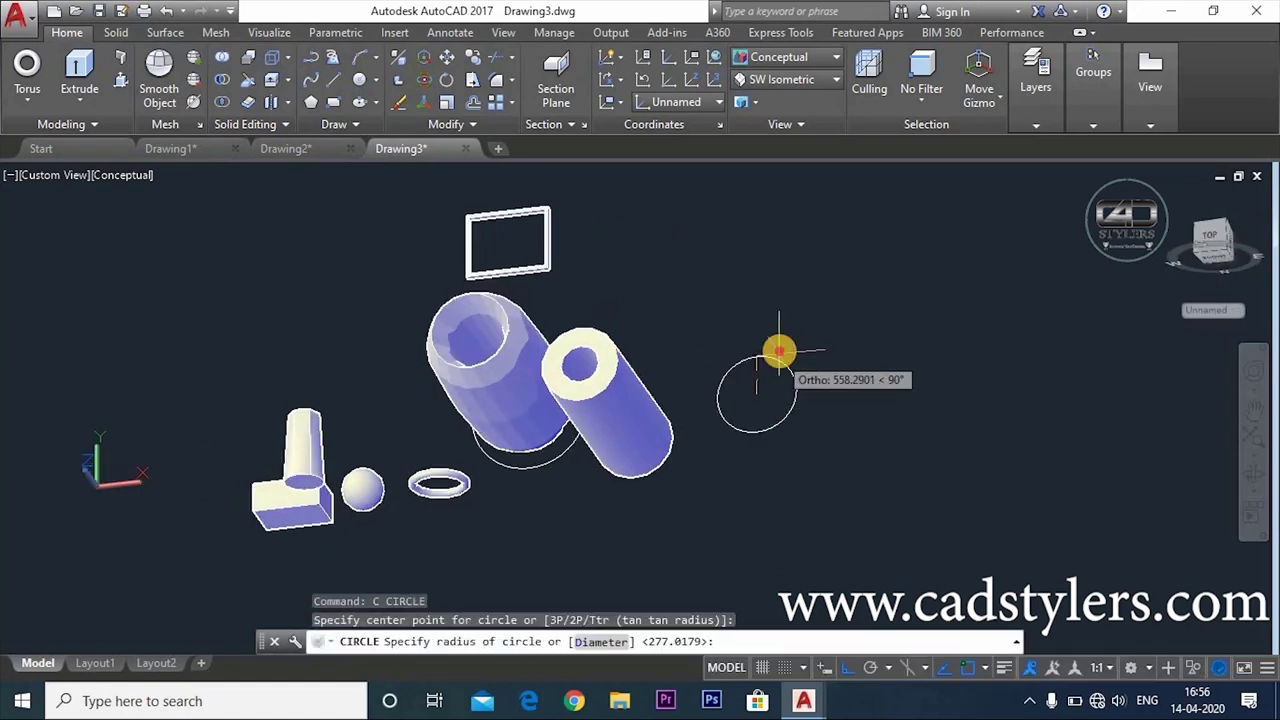
{"action": "left_click", "coordinate": [806, 398]}
{"action": "type", "text": "c"}
{"action": "key", "text": "Return"}
{"action": "left_click", "coordinate": [758, 397]}
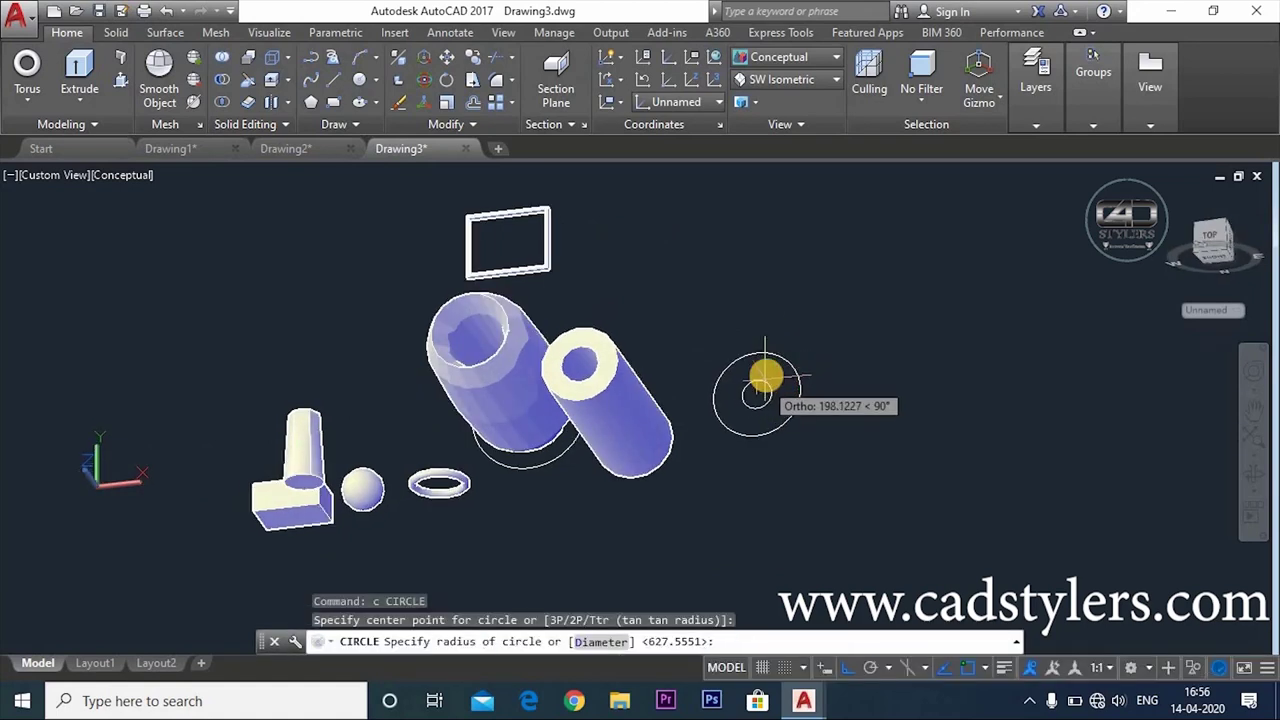
{"action": "left_click", "coordinate": [766, 372]}
{"action": "key", "text": "Escape"}
Extrude the large circle into a solid cylinder with EXT.
{"action": "type", "text": "ezx"}
{"action": "key", "text": "Escape"}
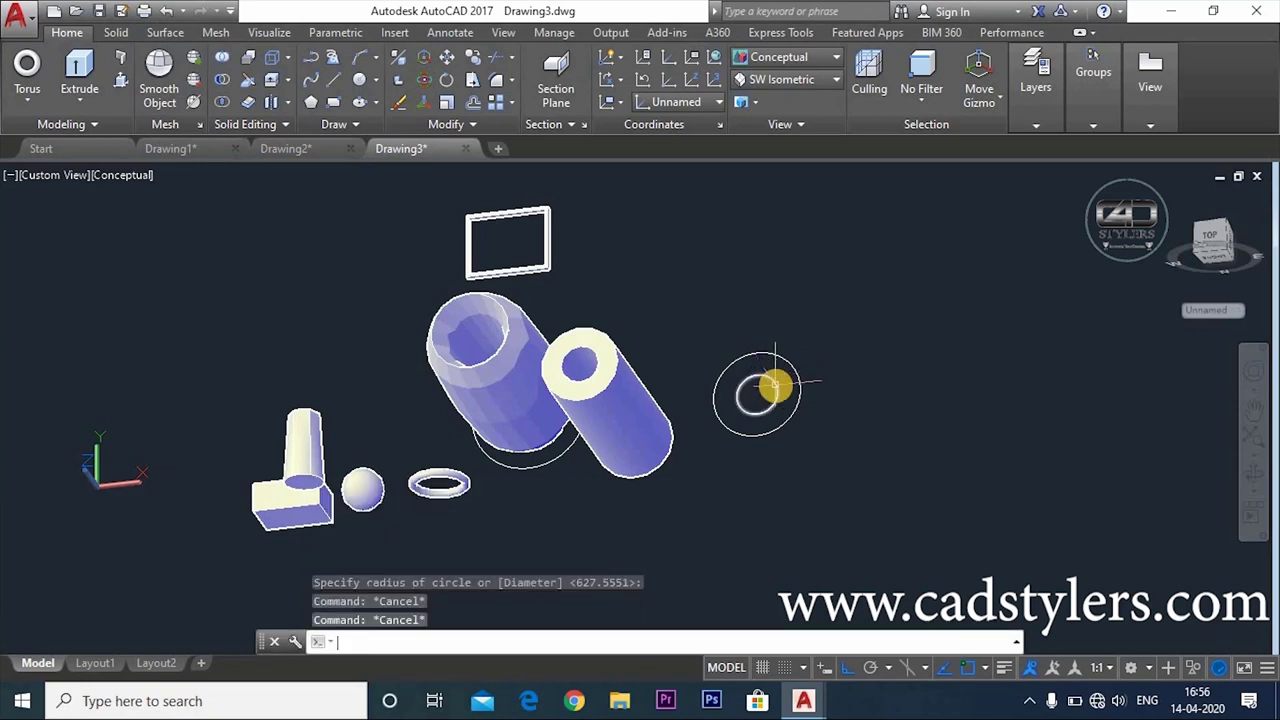
{"action": "type", "text": "xt"}
{"action": "key", "text": "Return"}
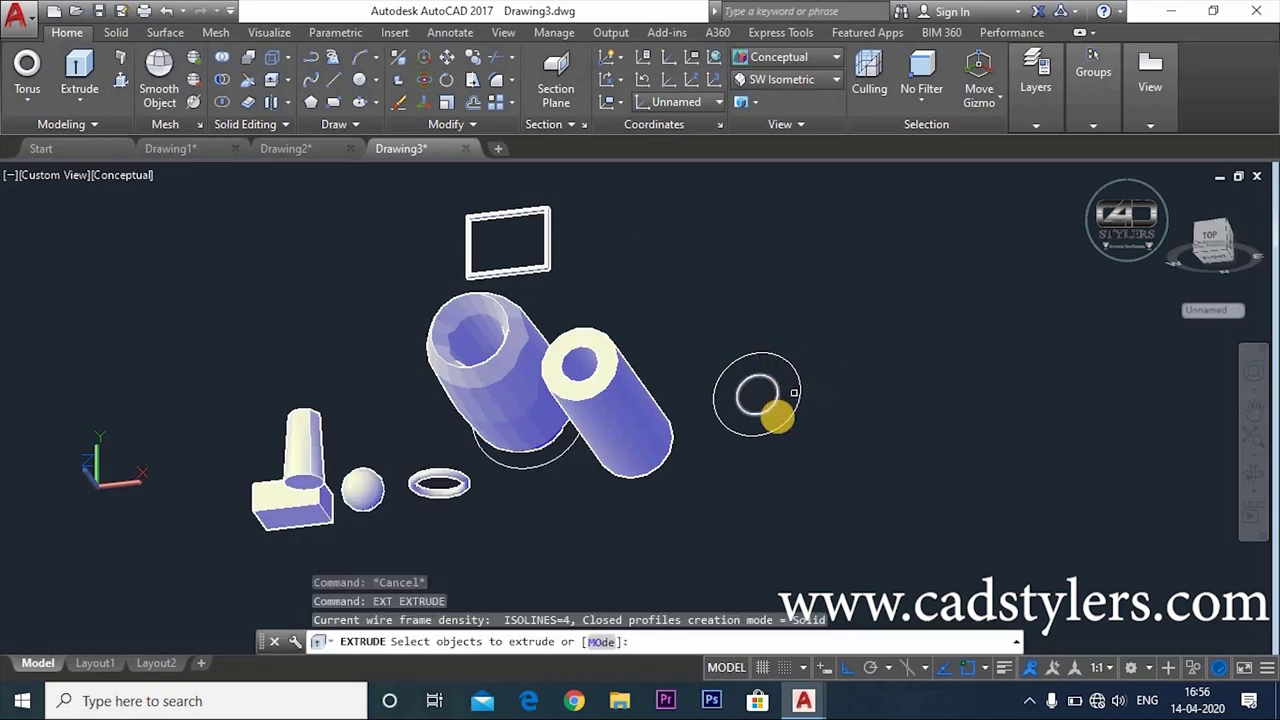
{"action": "left_click", "coordinate": [774, 417]}
{"action": "key", "text": "Return"}
{"action": "mouse_move", "coordinate": [851, 423]}
{"action": "middle_mouse_down", "text": "shift"}
{"action": "mouse_move", "coordinate": [681, 351]}
{"action": "mouse_move", "coordinate": [617, 391]}
{"action": "mouse_move", "coordinate": [470, 290]}
{"action": "middle_mouse_up", "text": "shift"}
{"action": "key", "text": "Return"}
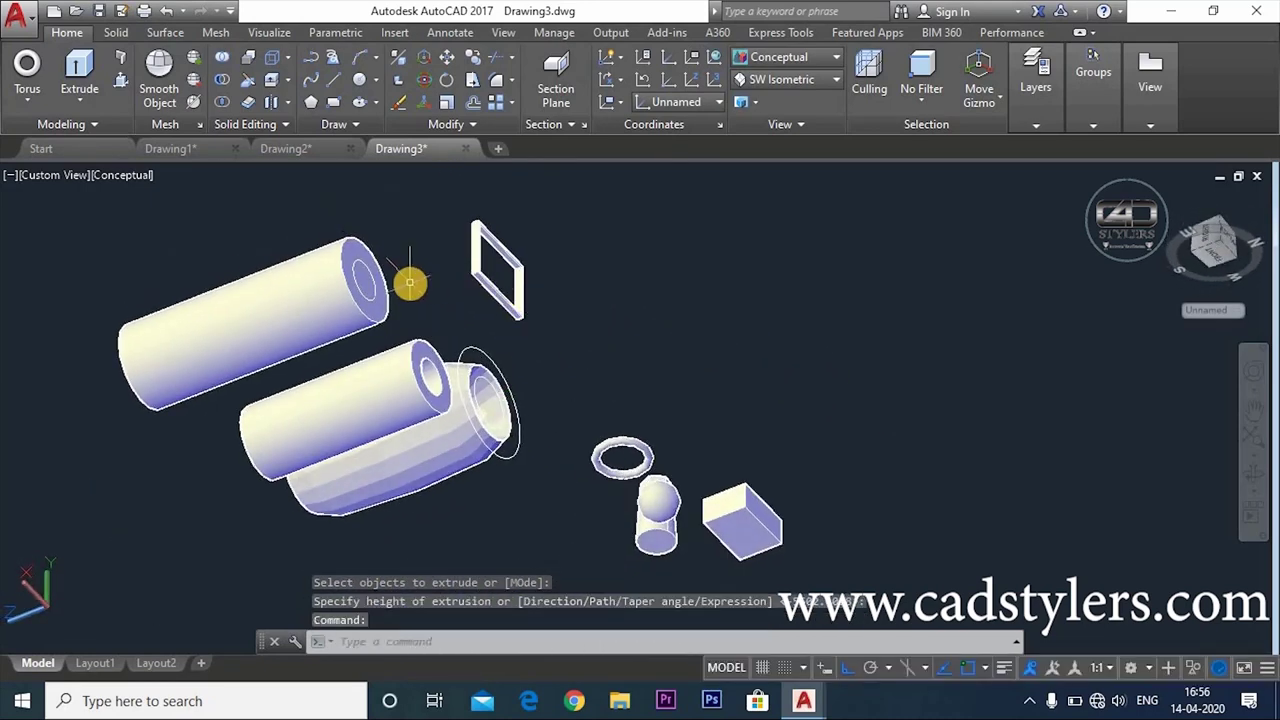
Extrude the small inner circle as a slimmer shaft from the cylinder's end.
{"action": "type", "text": "ext"}
{"action": "key", "text": "Return"}
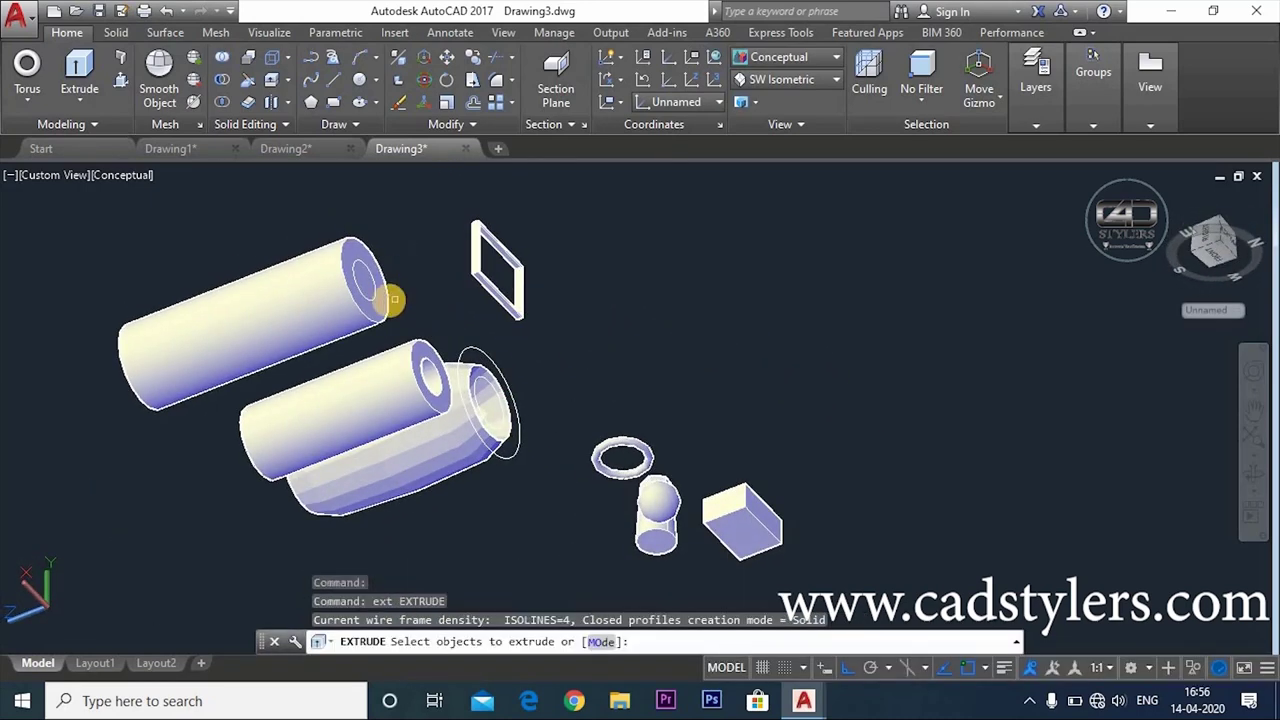
{"action": "left_click", "coordinate": [366, 300]}
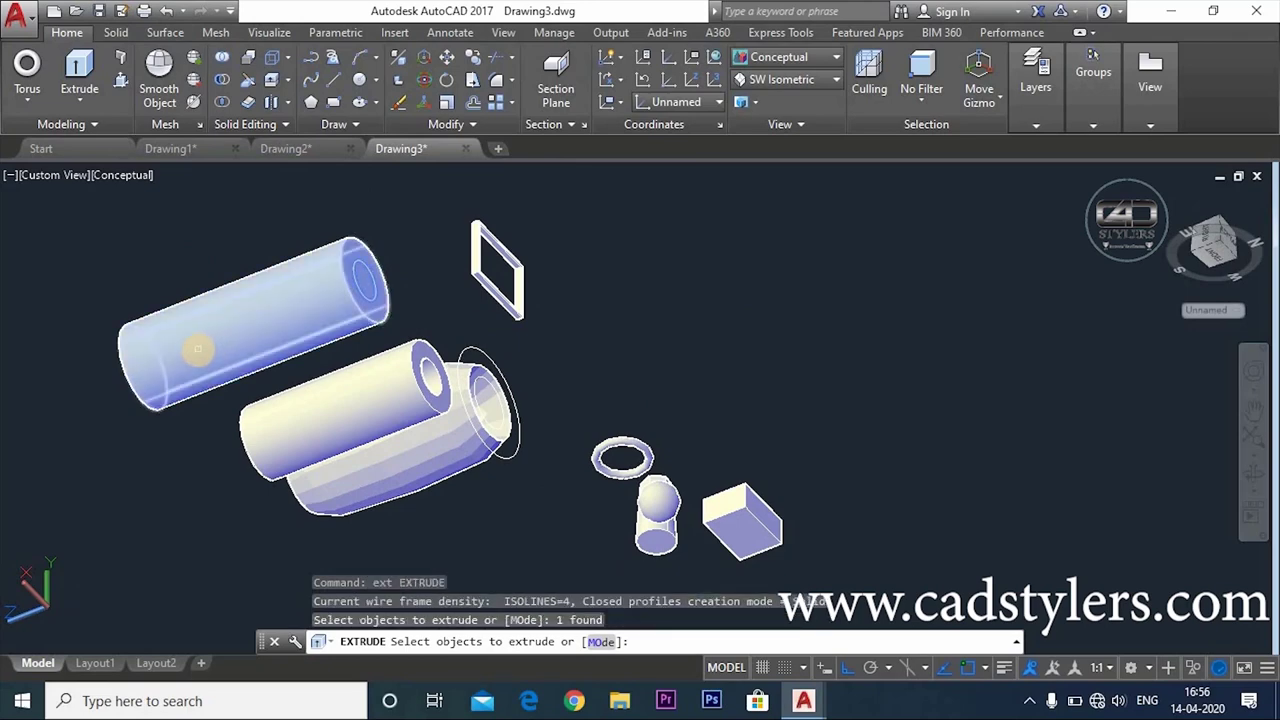
{"action": "key", "text": "Return"}
{"action": "key", "text": "Escape"}
Orbit back and select the new cylinder and its shaft to inspect them.
{"action": "mouse_move", "coordinate": [363, 400]}
{"action": "middle_mouse_down", "text": "shift"}
{"action": "mouse_move", "coordinate": [535, 434]}
{"action": "mouse_move", "coordinate": [880, 457]}
{"action": "middle_mouse_up", "text": "shift"}
{"action": "left_click", "coordinate": [736, 418]}
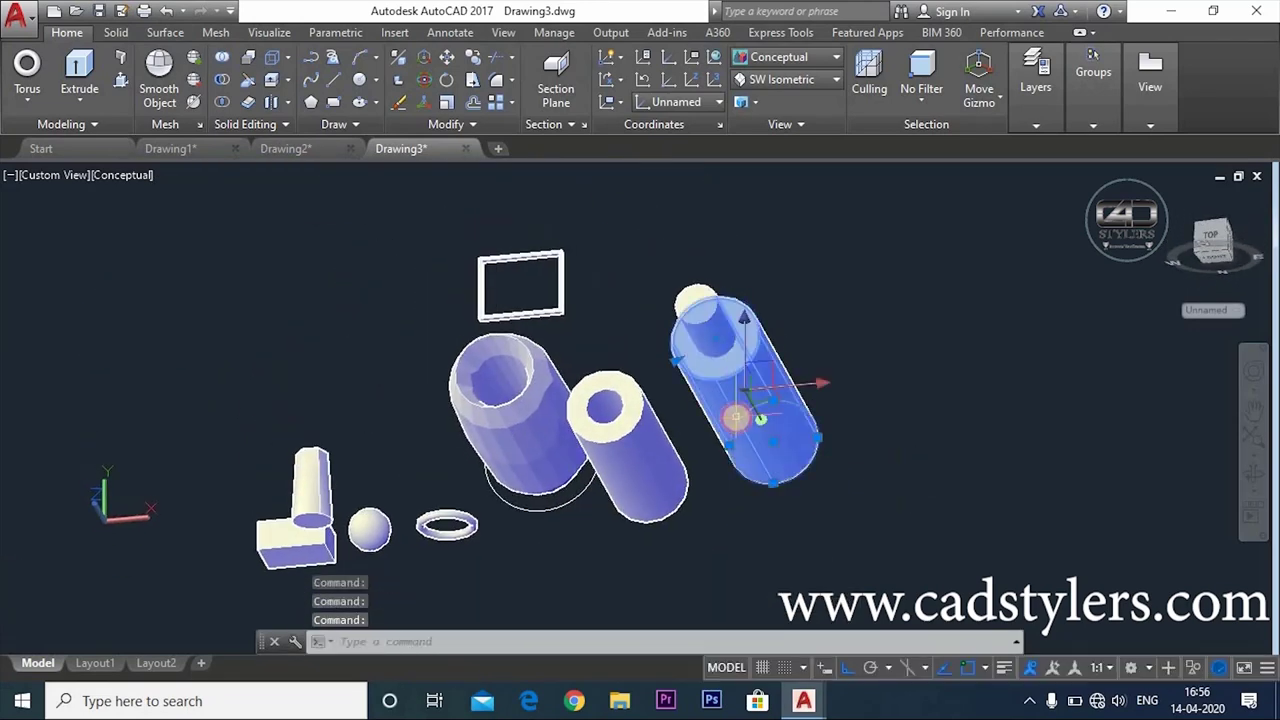
{"action": "left_click", "coordinate": [710, 350]}
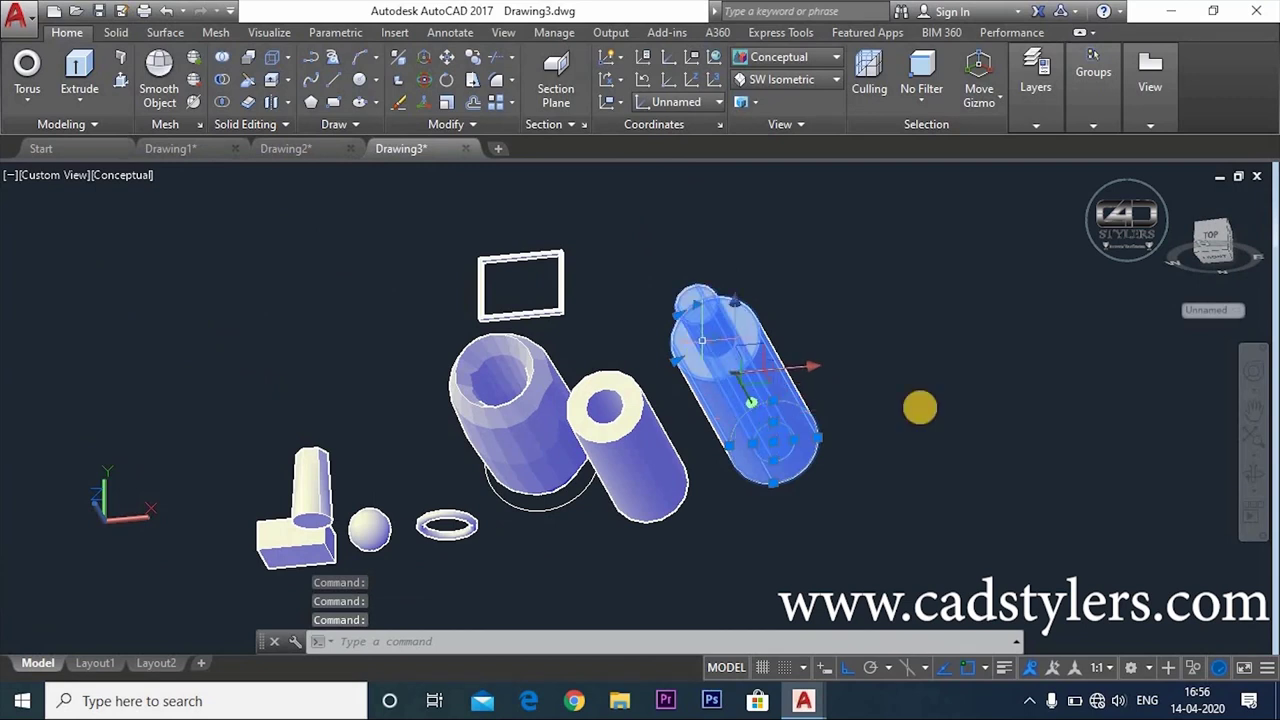
{"action": "key", "text": "Escape"}
{"action": "scroll", "coordinate": [738, 340], "scroll_direction": "up", "scroll_amount": 3}
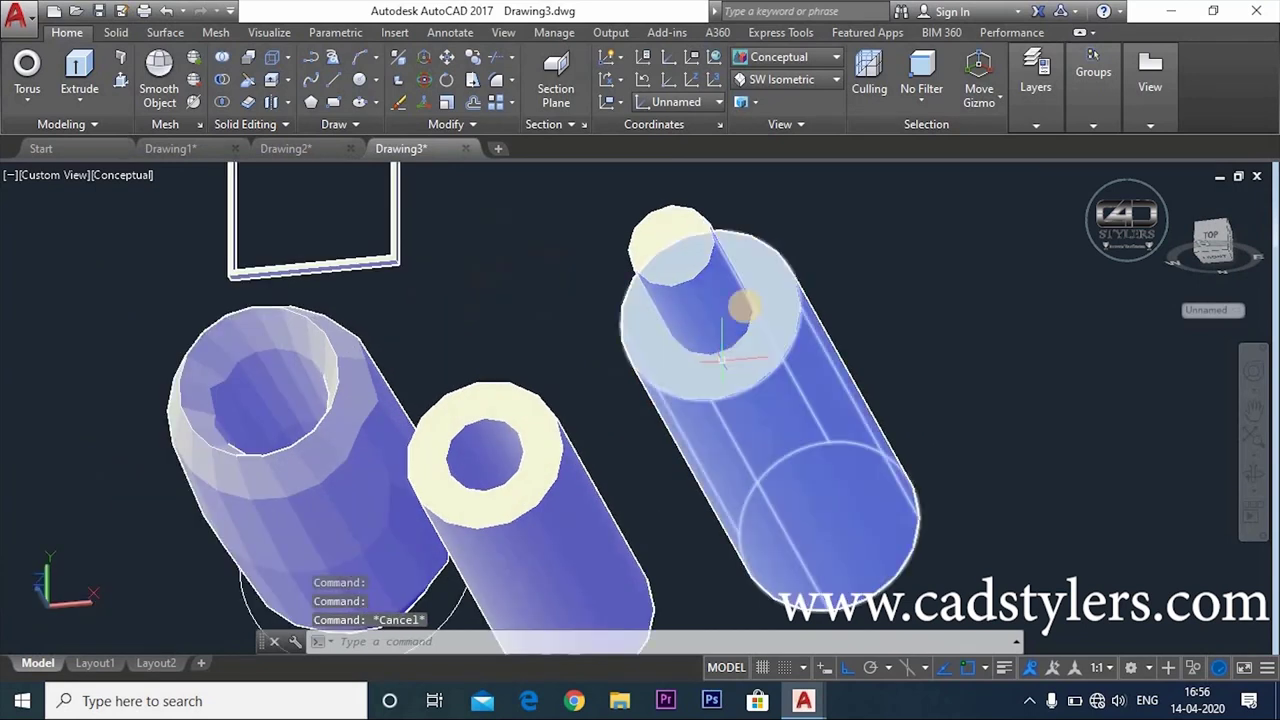
Start Fillet Edge from the Solid tab, then cancel it without choosing edges.
{"action": "left_click", "coordinate": [117, 34]}
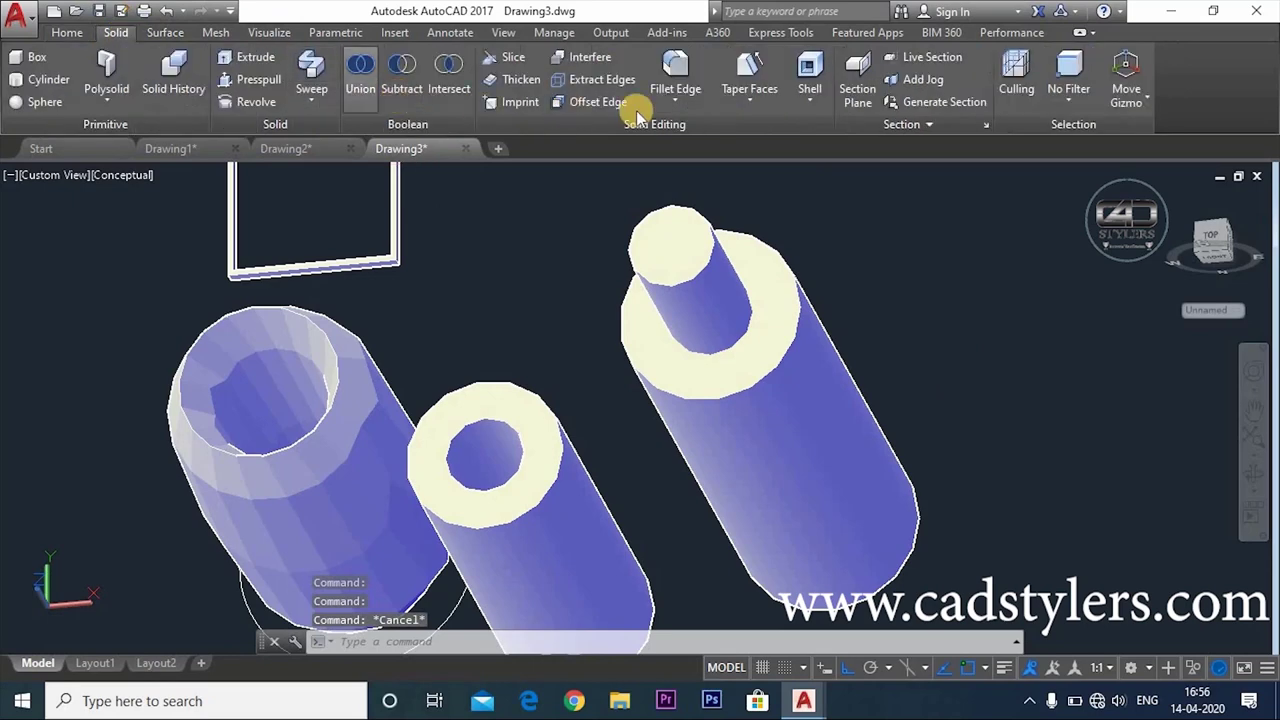
{"action": "left_click", "coordinate": [676, 70]}
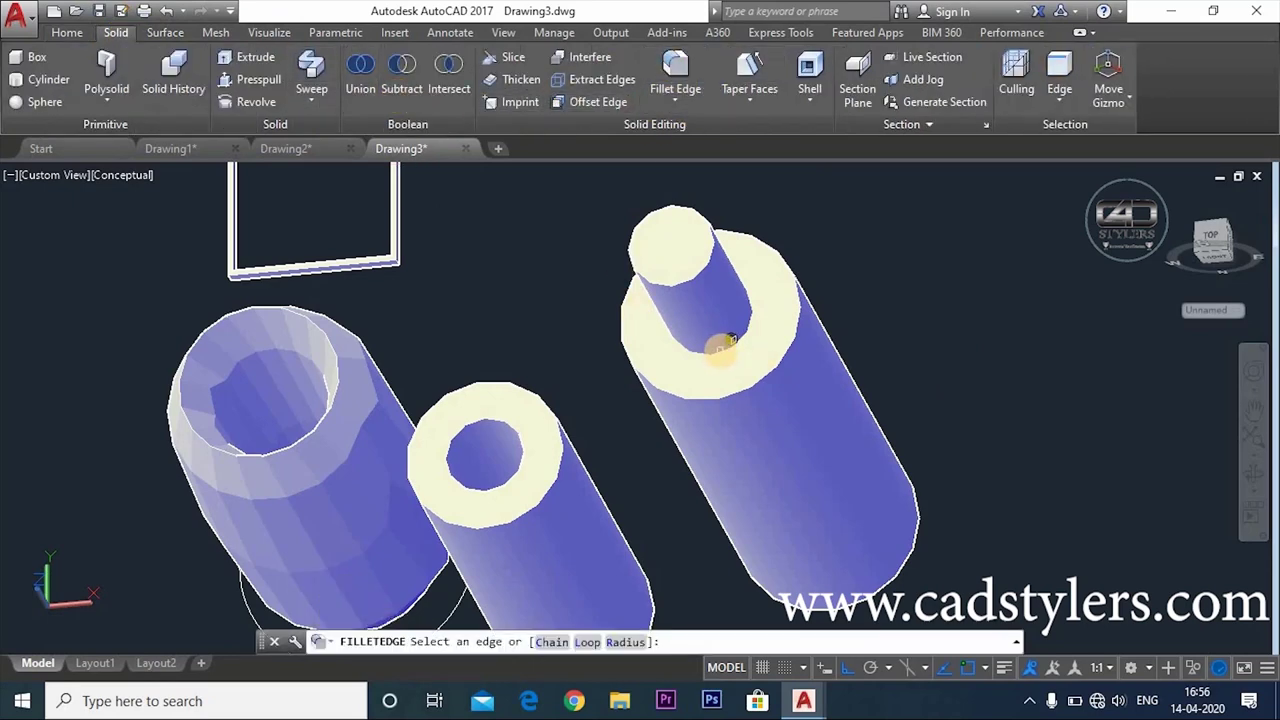
{"action": "scroll", "coordinate": [722, 345], "scroll_direction": "up", "scroll_amount": 2}
{"action": "scroll", "coordinate": [722, 350], "scroll_direction": "up", "scroll_amount": 3}
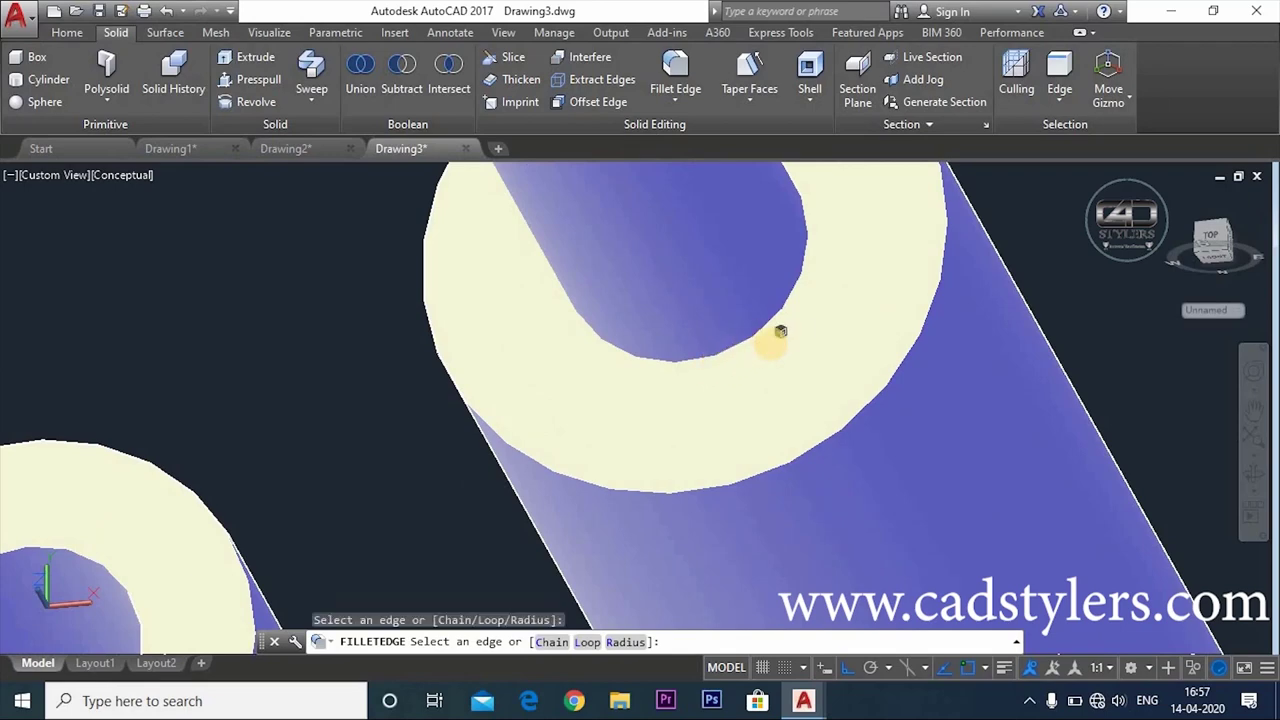
{"action": "scroll", "coordinate": [780, 331], "scroll_direction": "down", "scroll_amount": 3}
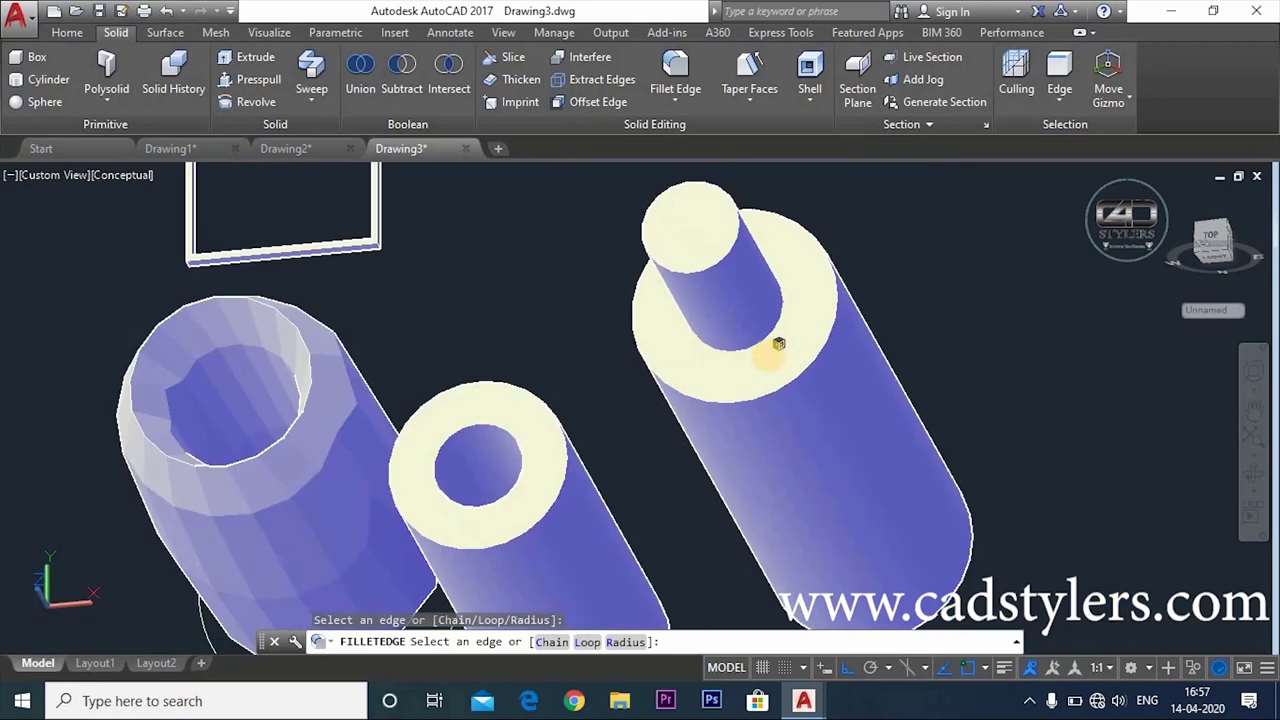
{"action": "key", "text": "Escape"}
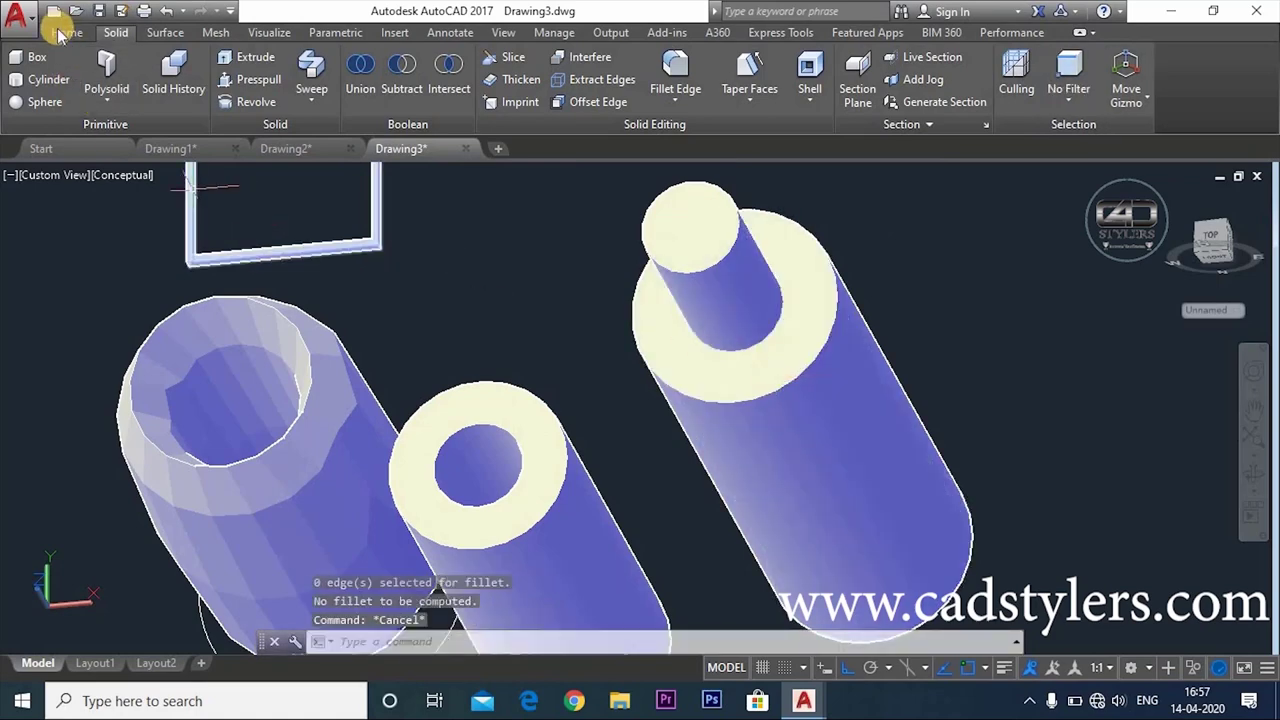
Union the right cylinder with its slim inner cylinder into one solid.
{"action": "left_click", "coordinate": [66, 33]}
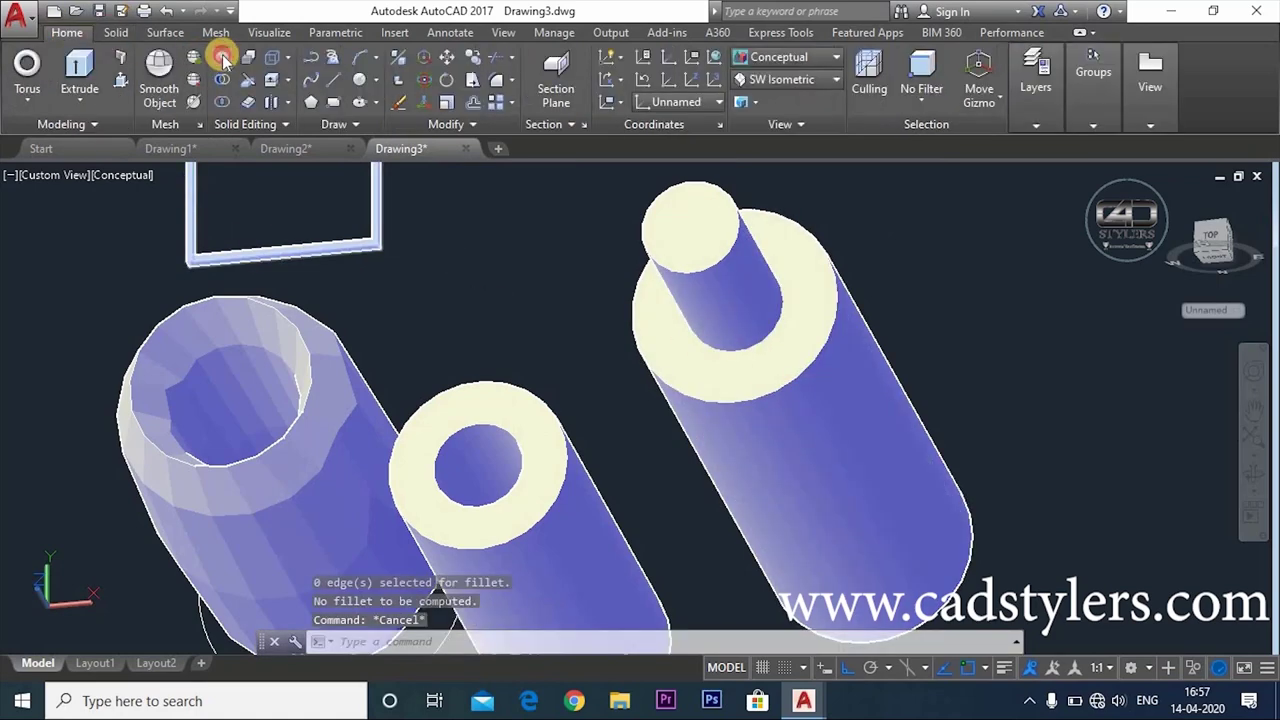
{"action": "left_click", "coordinate": [222, 56]}
{"action": "left_click", "coordinate": [852, 388]}
{"action": "left_click", "coordinate": [720, 299]}
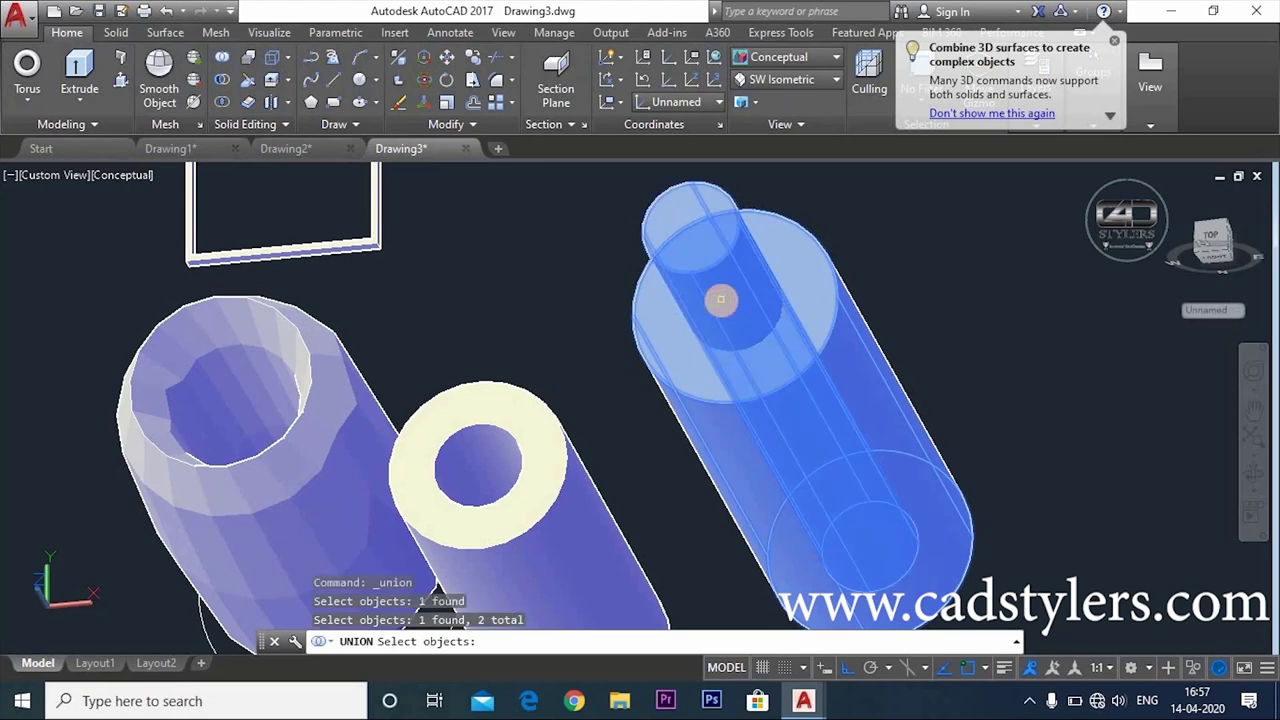
{"action": "key", "text": "Return"}
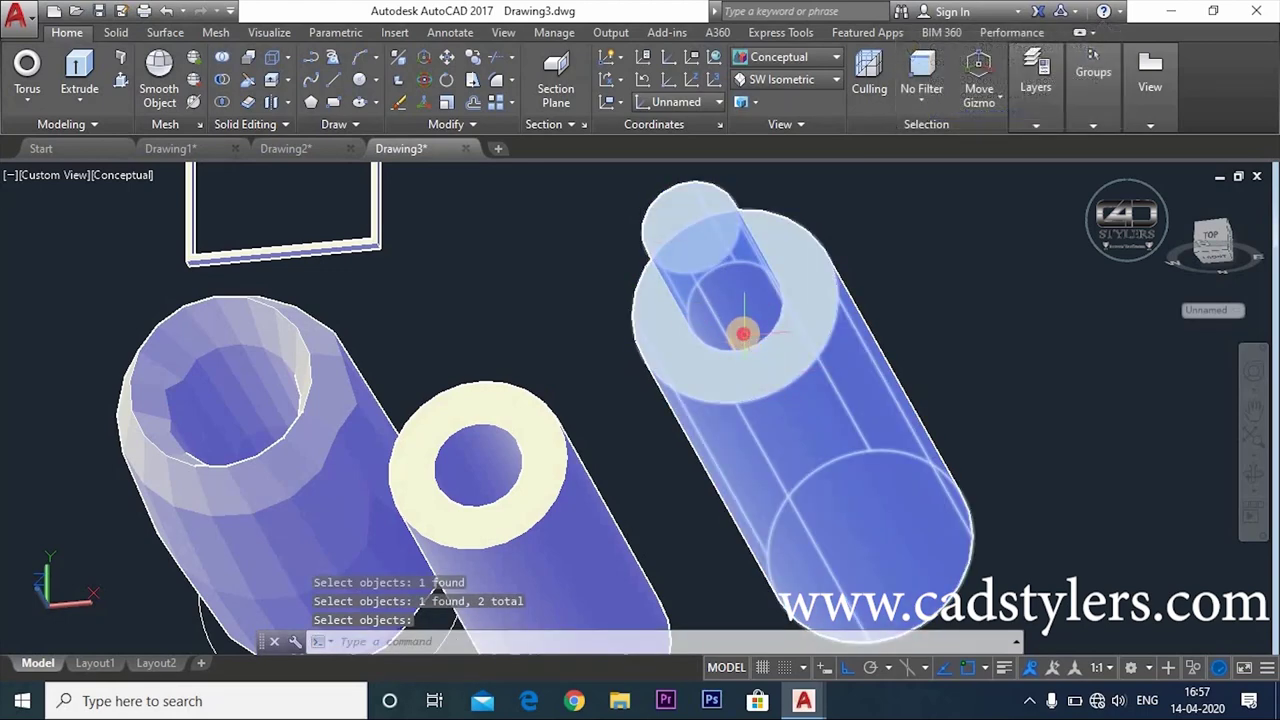
{"action": "left_click", "coordinate": [742, 332]}
{"action": "key", "text": "Escape"}
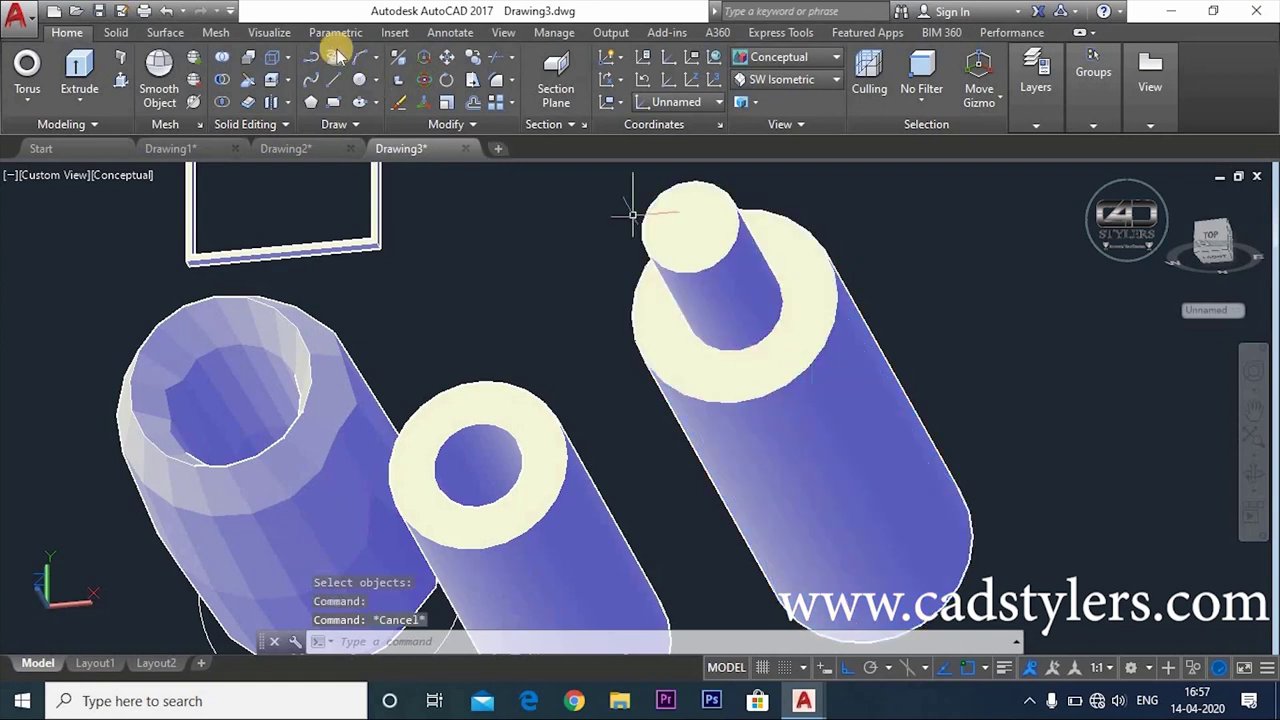
Fillet the inner top edge of the merged cylinder with radius 10.
{"action": "left_click", "coordinate": [116, 32]}
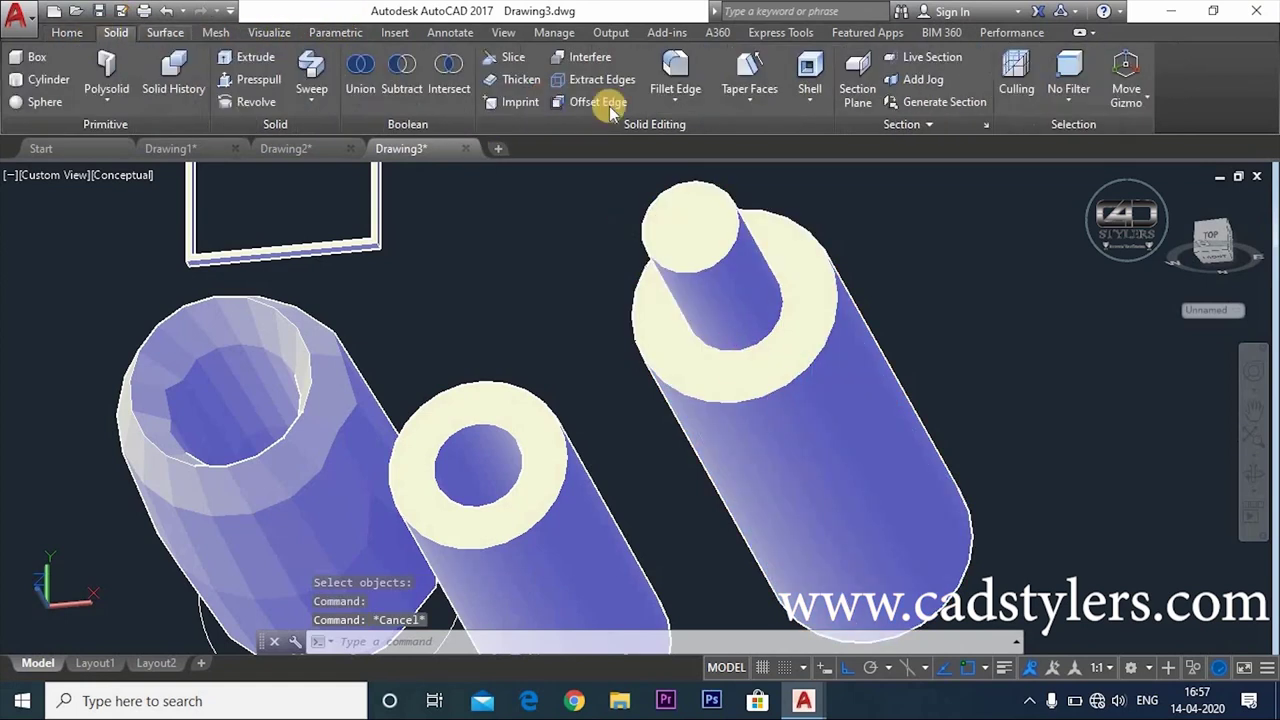
{"action": "left_click", "coordinate": [675, 75]}
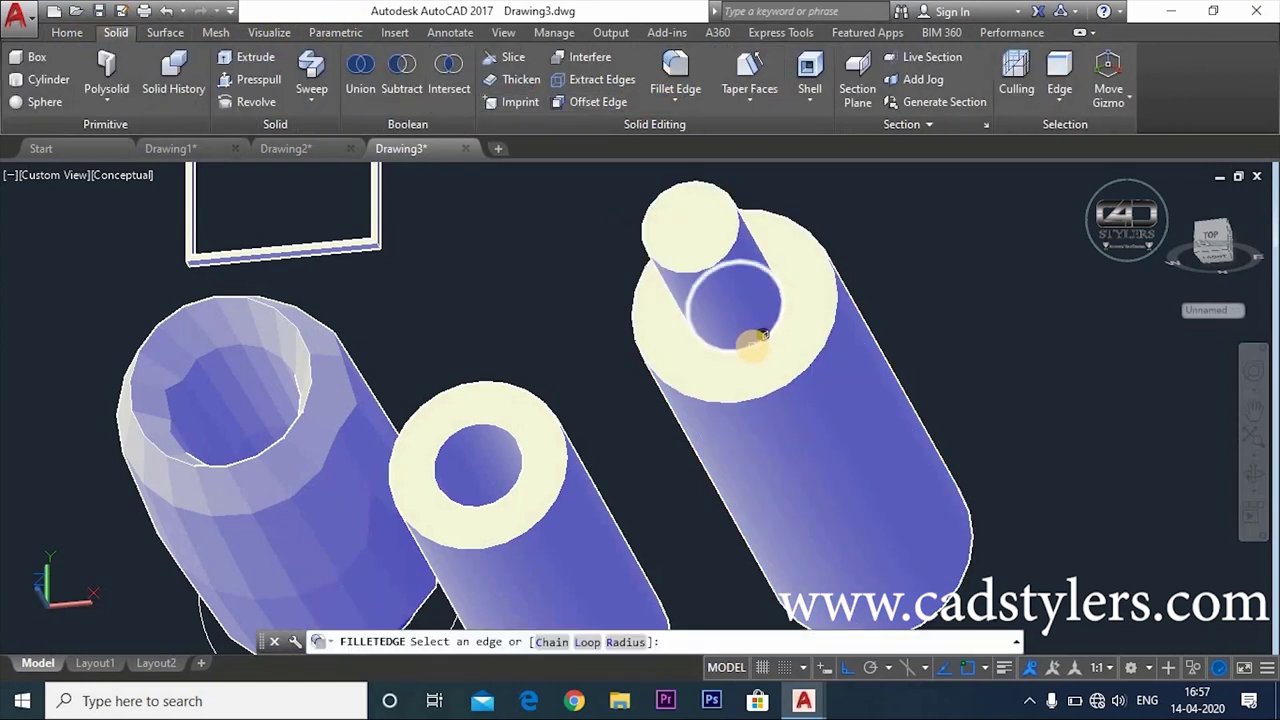
{"action": "left_click", "coordinate": [760, 337]}
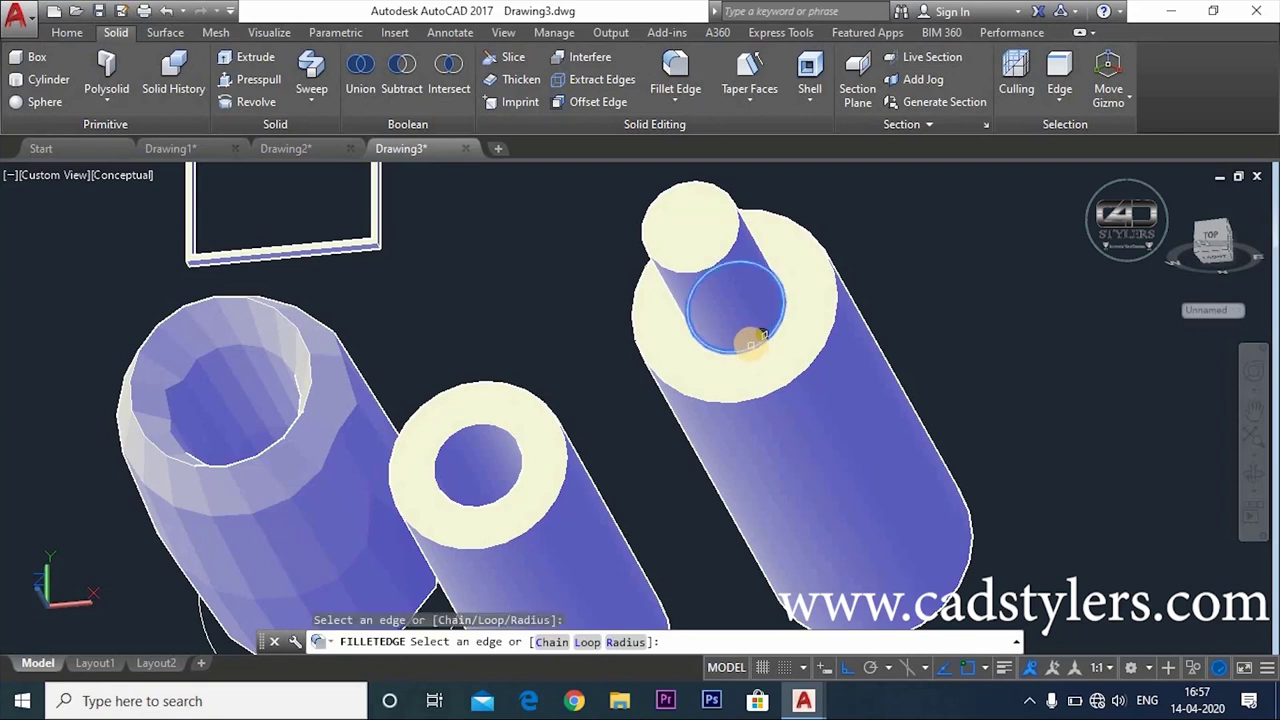
{"action": "type", "text": "r"}
{"action": "key", "text": "Return"}
{"action": "type", "text": "10"}
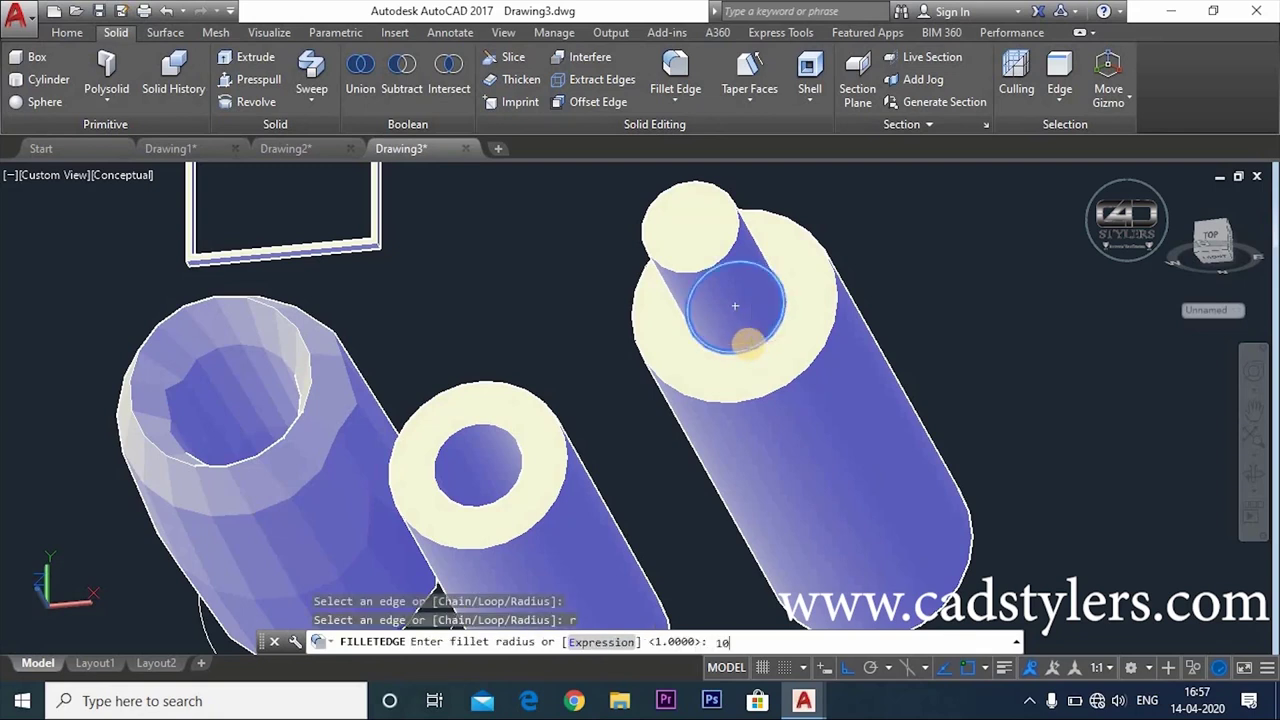
{"action": "key", "text": "Return"}
{"action": "key", "text": "Return"}
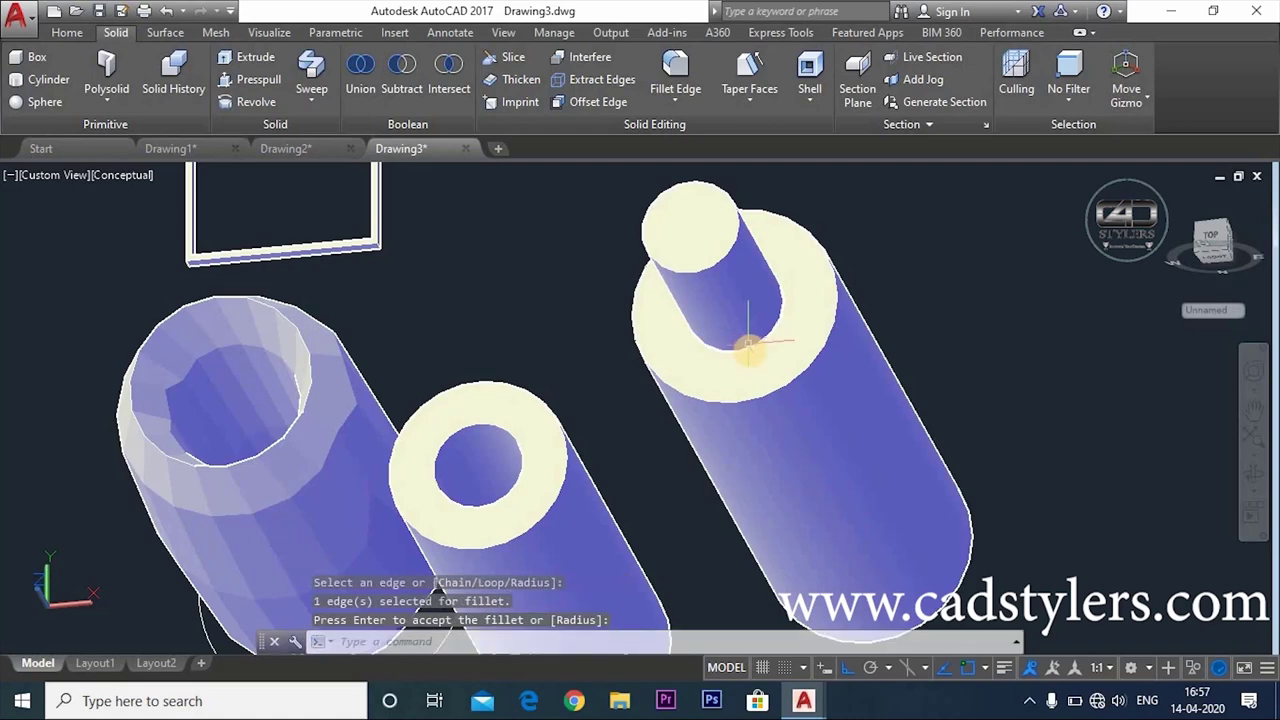
{"action": "scroll", "coordinate": [750, 340], "scroll_direction": "up", "scroll_amount": 3}
{"action": "scroll", "coordinate": [755, 340], "scroll_direction": "up", "scroll_amount": 3}
{"action": "scroll", "coordinate": [756, 338], "scroll_direction": "up", "scroll_amount": 2}
{"action": "scroll", "coordinate": [756, 338], "scroll_direction": "up", "scroll_amount": 1}
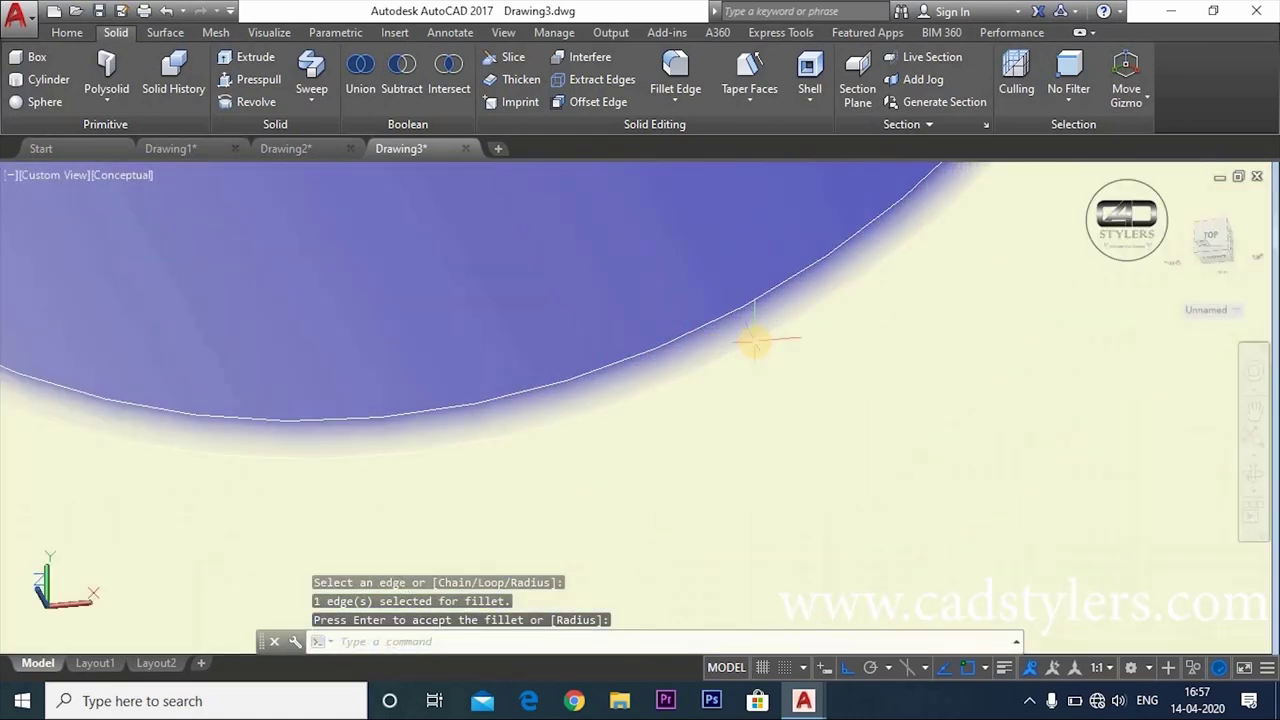
{"action": "scroll", "coordinate": [755, 345], "scroll_direction": "down", "scroll_amount": 3}
{"action": "scroll", "coordinate": [754, 350], "scroll_direction": "down", "scroll_amount": 4}
{"action": "scroll", "coordinate": [752, 355], "scroll_direction": "down", "scroll_amount": 1}
{"action": "key", "text": "Escape"}
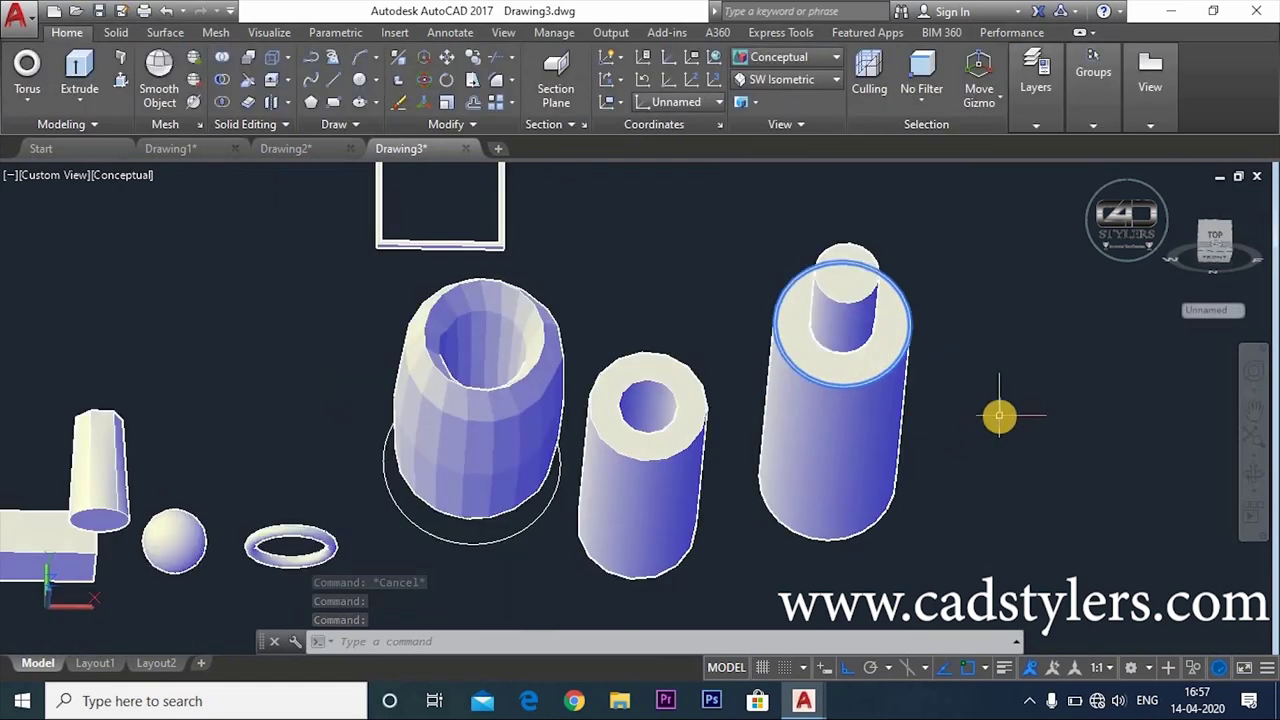
Draw an outer circle and a smaller concentric circle right of the cylinders.
{"action": "key", "text": "Escape"}
{"action": "key", "text": "Escape"}
{"action": "type", "text": "c"}
{"action": "key", "text": "Return"}
{"action": "left_click", "coordinate": [651, 463]}
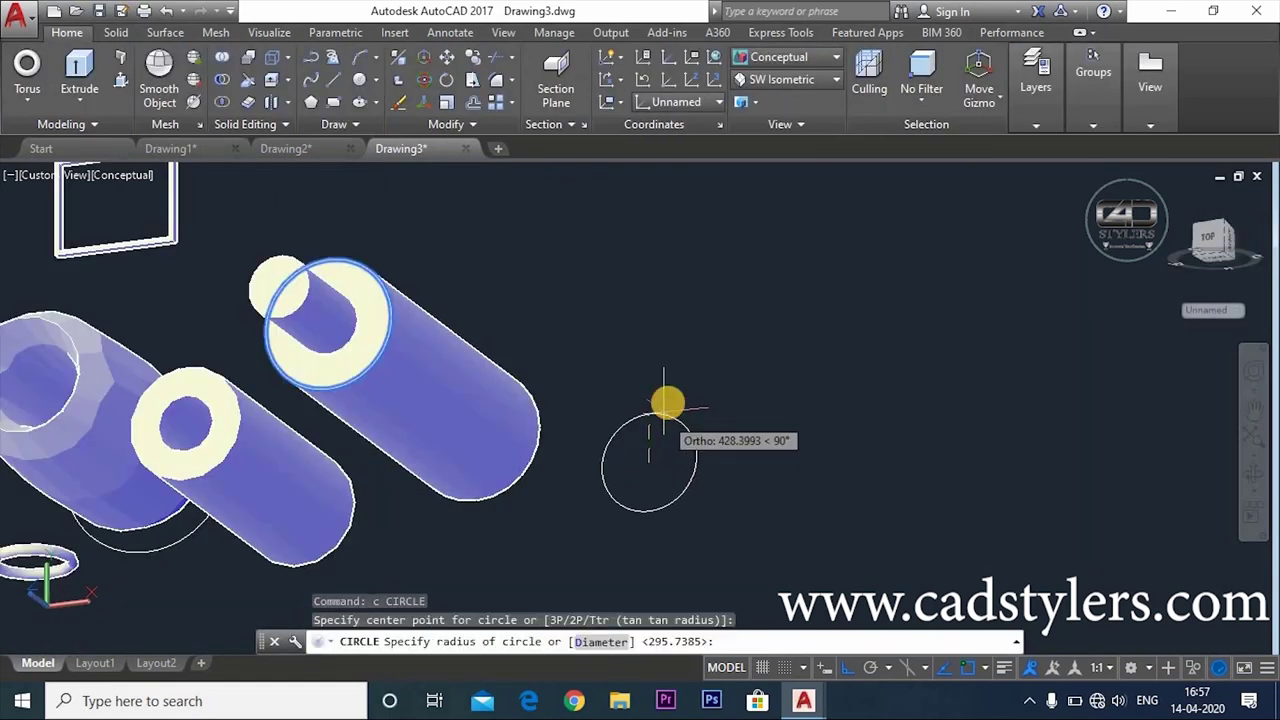
{"action": "left_click", "coordinate": [700, 467]}
{"action": "key", "text": "Return"}
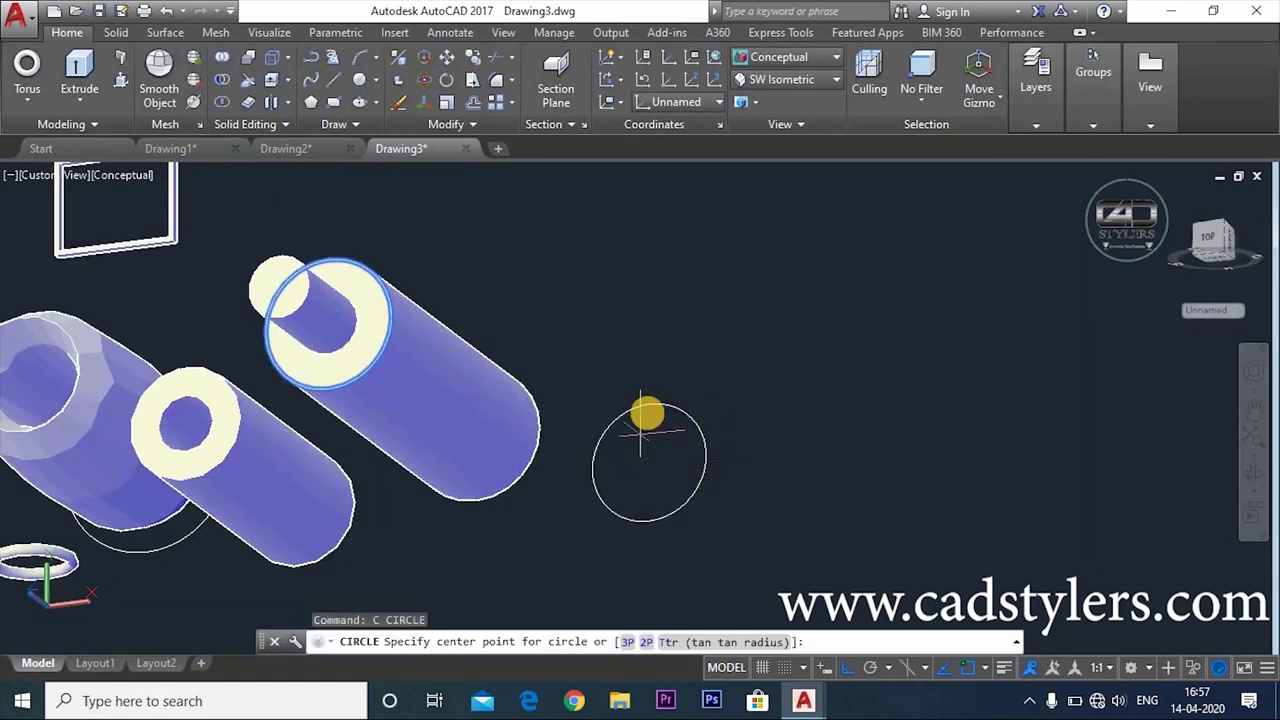
{"action": "left_click", "coordinate": [651, 447]}
{"action": "left_click", "coordinate": [654, 436]}
{"action": "key", "text": "Escape"}
Extrude the outer circle a short height to form a disc.
{"action": "type", "text": "ext"}
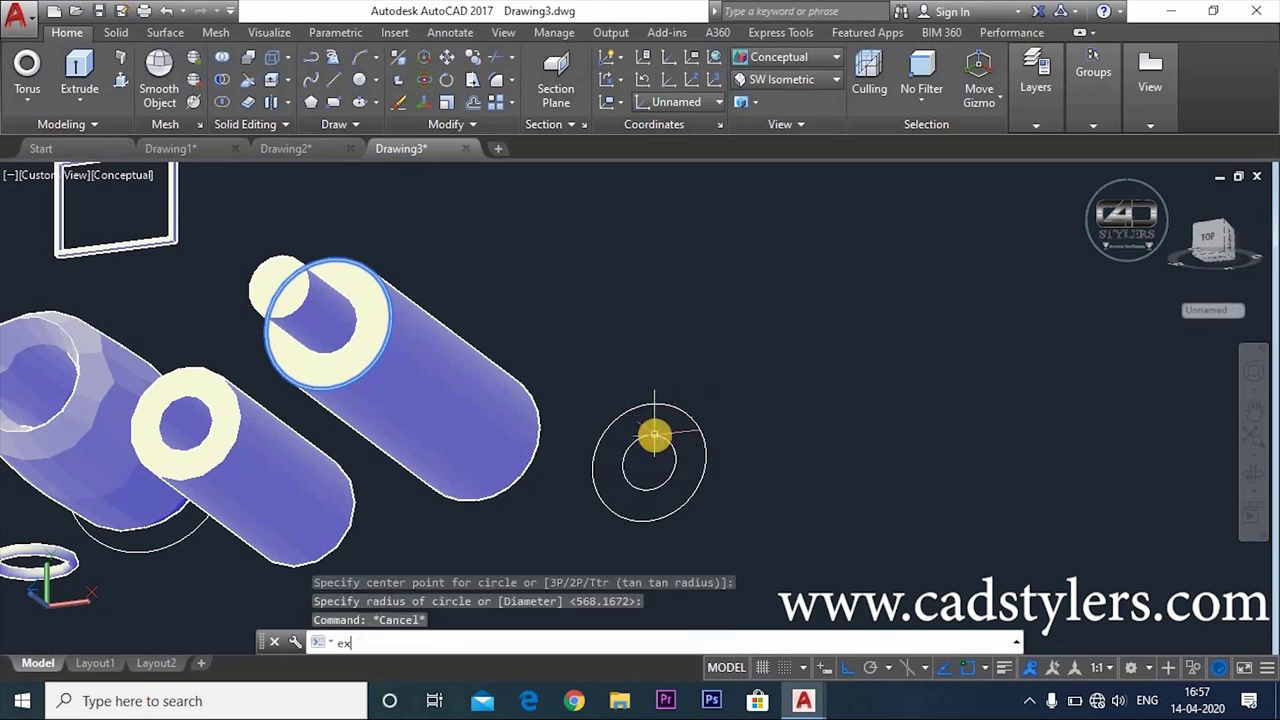
{"action": "key", "text": "Return"}
{"action": "left_click", "coordinate": [707, 456]}
{"action": "key", "text": "Return"}
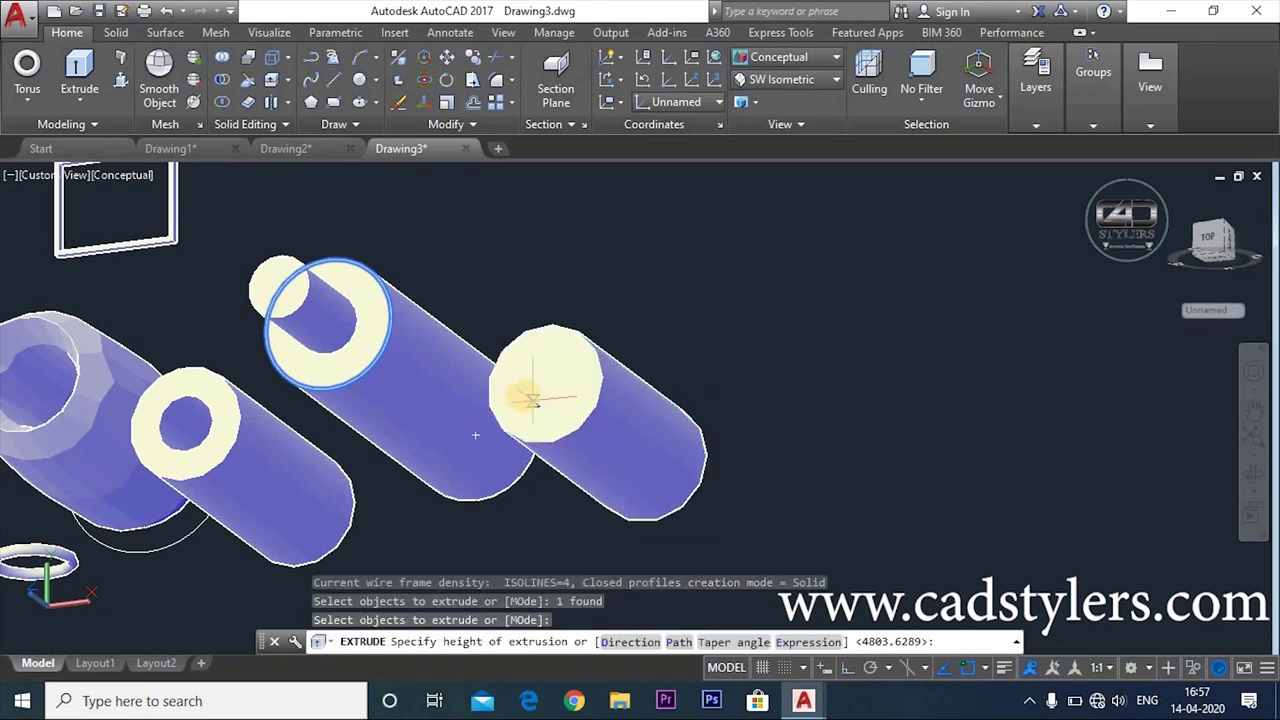
{"action": "left_click", "coordinate": [710, 444]}
{"action": "middle_click_drag", "start_coordinate": [710, 444], "coordinate": [222, 388], "text": "shift"}
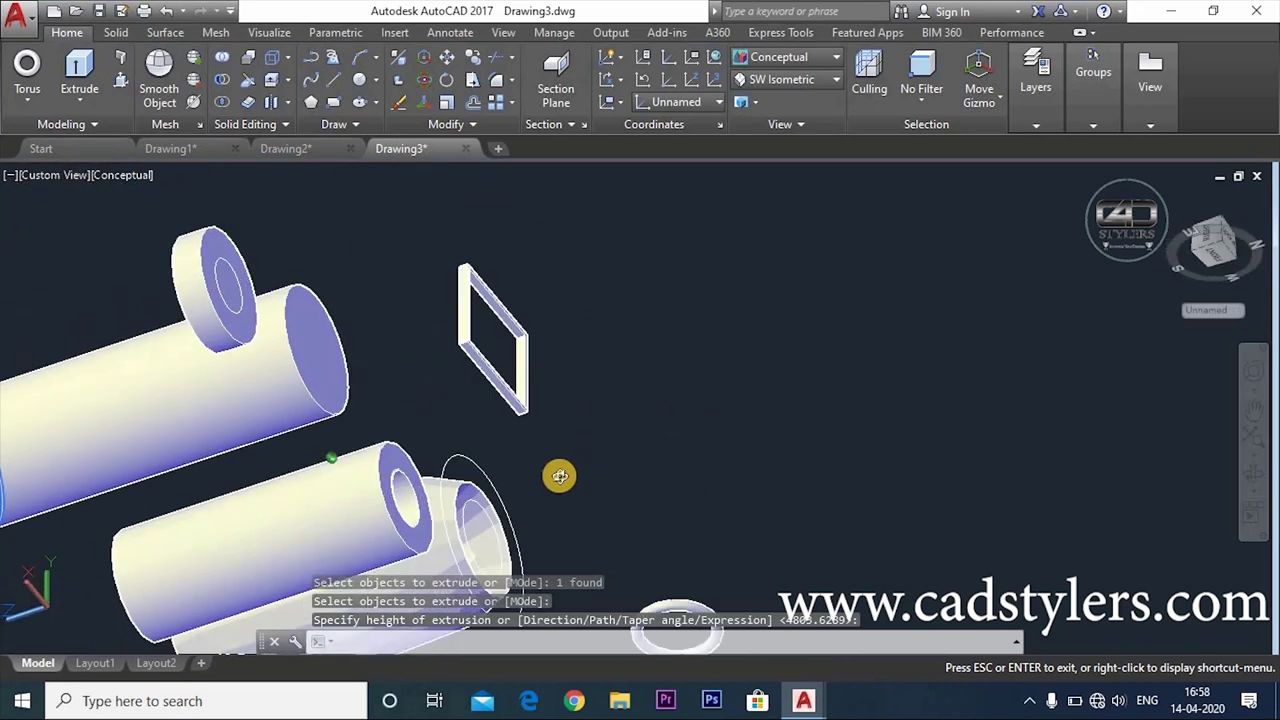
Extrude the inner circle on the disc face into a slimmer cylinder.
{"action": "key", "text": "Return"}
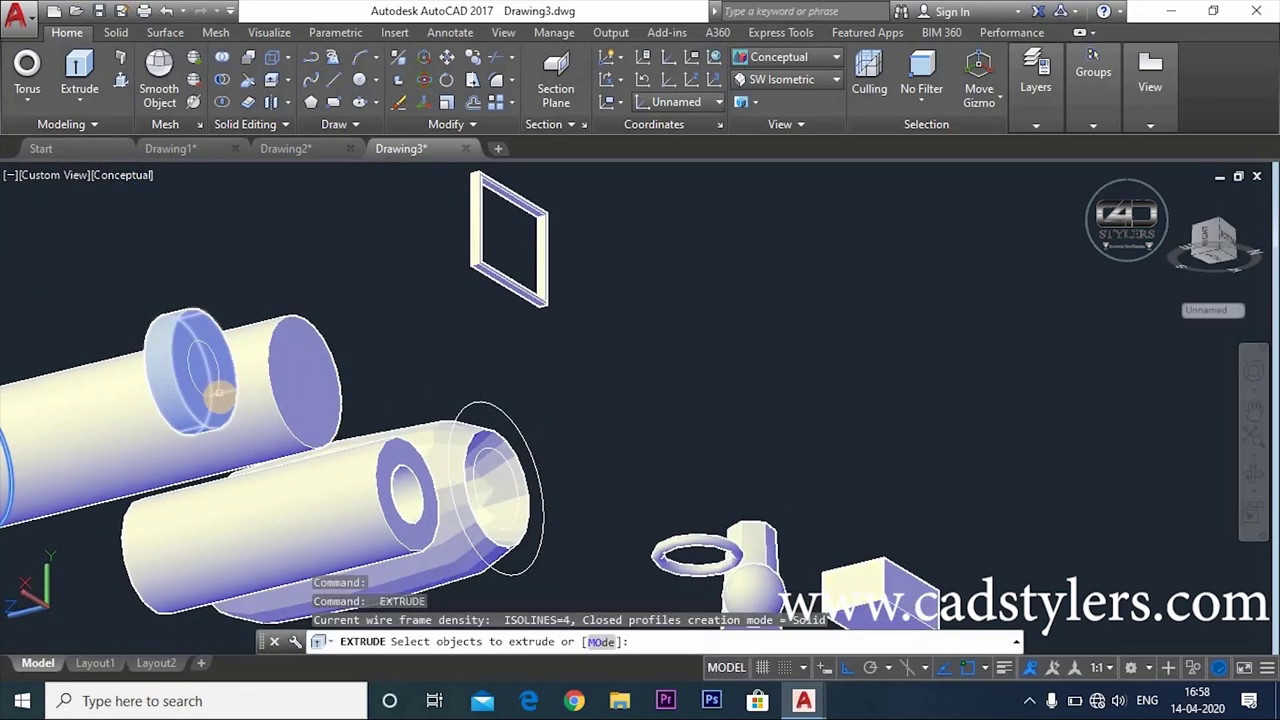
{"action": "left_click", "coordinate": [217, 370]}
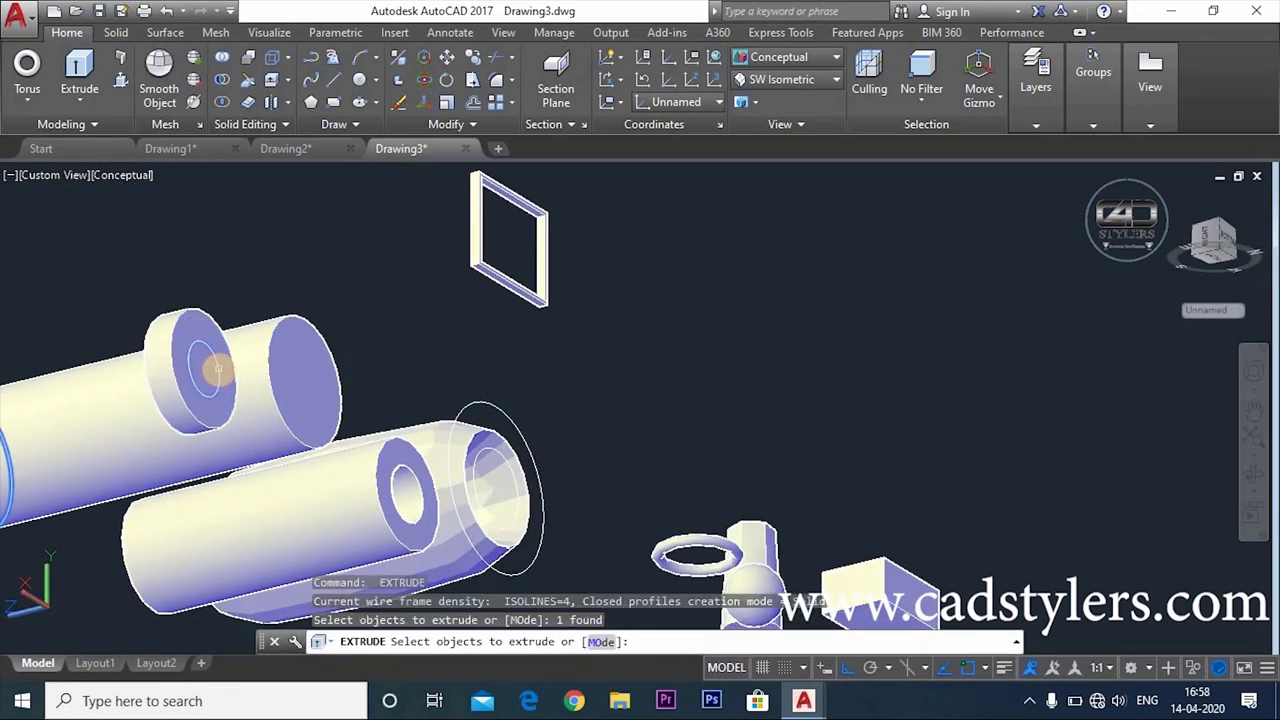
{"action": "key", "text": "Return"}
{"action": "mouse_move", "coordinate": [640, 425]}
{"action": "middle_mouse_down", "text": "shift"}
{"action": "mouse_move", "coordinate": [694, 425]}
{"action": "mouse_move", "coordinate": [777, 457]}
{"action": "mouse_move", "coordinate": [837, 423]}
{"action": "mouse_move", "coordinate": [883, 500]}
{"action": "mouse_move", "coordinate": [761, 476]}
{"action": "mouse_move", "coordinate": [549, 476]}
{"action": "middle_mouse_up", "text": "shift"}
Intersect the disc with the thinner cylinder, leaving only their shared piece.
{"action": "left_click", "coordinate": [219, 100]}
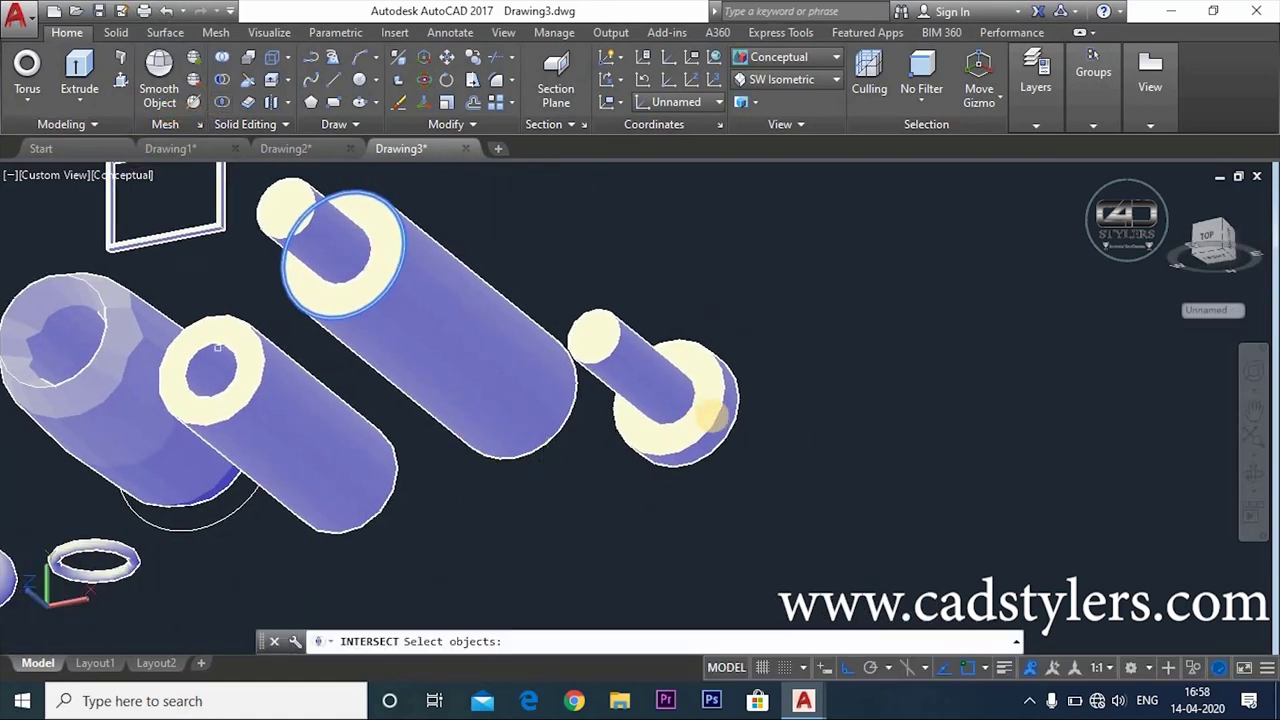
{"action": "left_click", "coordinate": [708, 408]}
{"action": "left_click", "coordinate": [634, 371]}
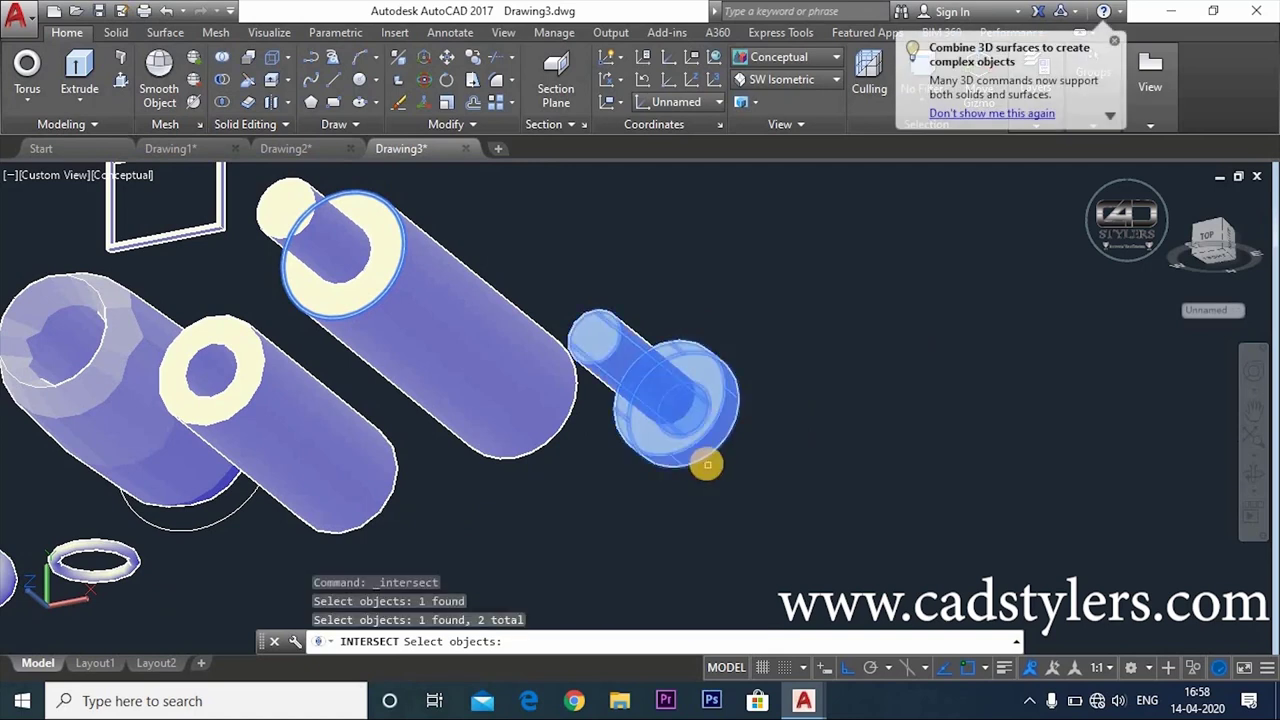
{"action": "key", "text": "Return"}
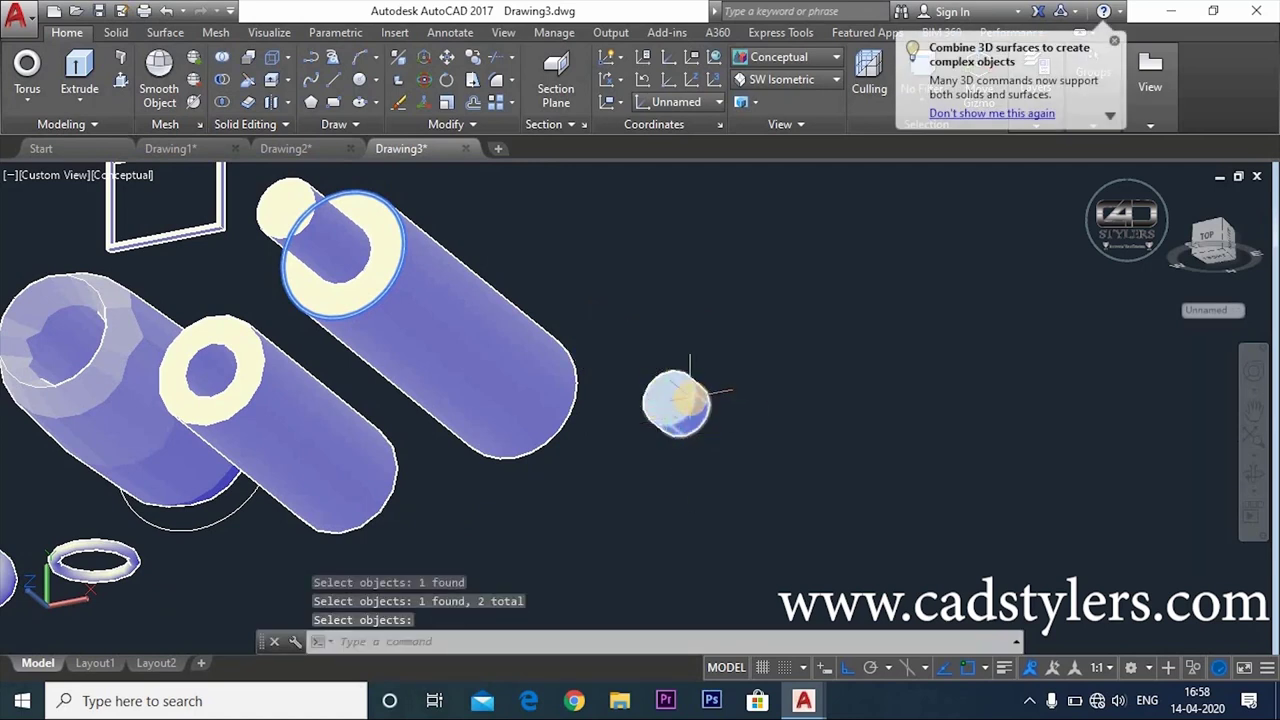
Dismiss the tip balloon and pan the scene to recentre the solids.
{"action": "left_click", "coordinate": [1114, 48]}
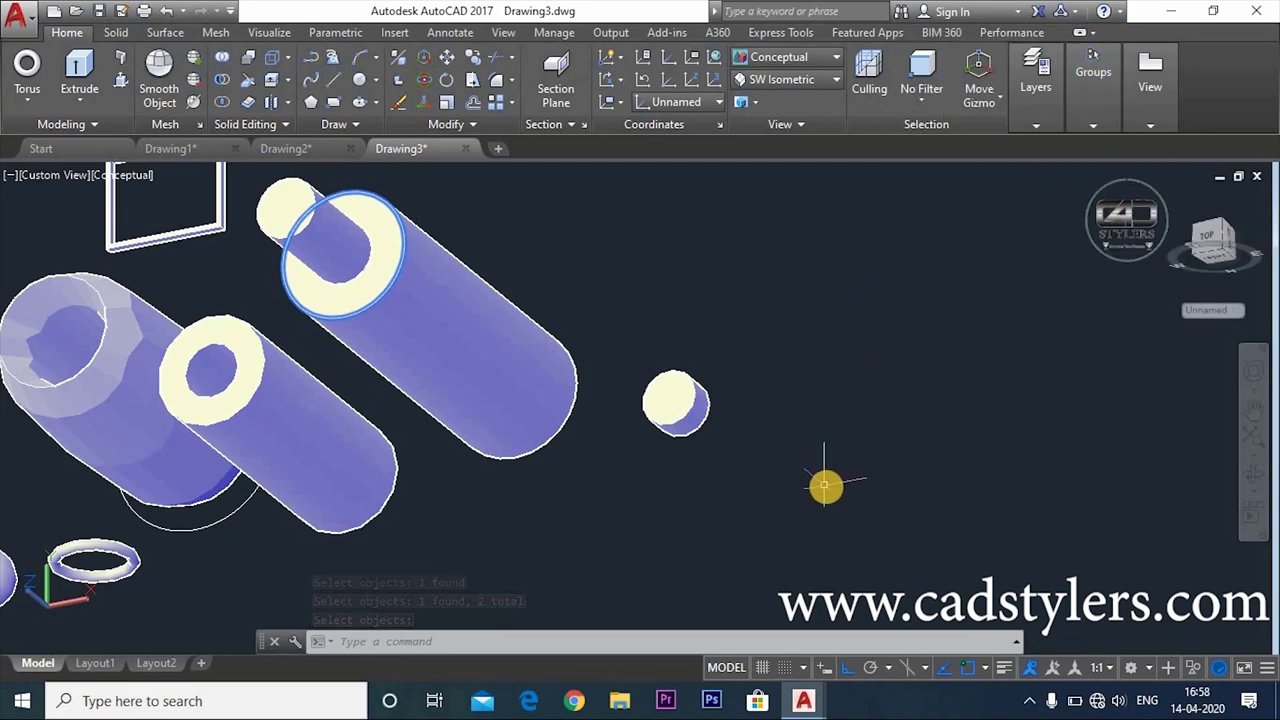
{"action": "middle_click_drag", "start_coordinate": [826, 486], "coordinate": [878, 472]}
{"action": "mouse_move", "coordinate": [822, 487]}
{"action": "left_mouse_down"}
{"action": "mouse_move", "coordinate": [957, 503]}
{"action": "mouse_move", "coordinate": [1002, 527]}
{"action": "left_mouse_up"}
{"action": "key", "text": "Escape"}
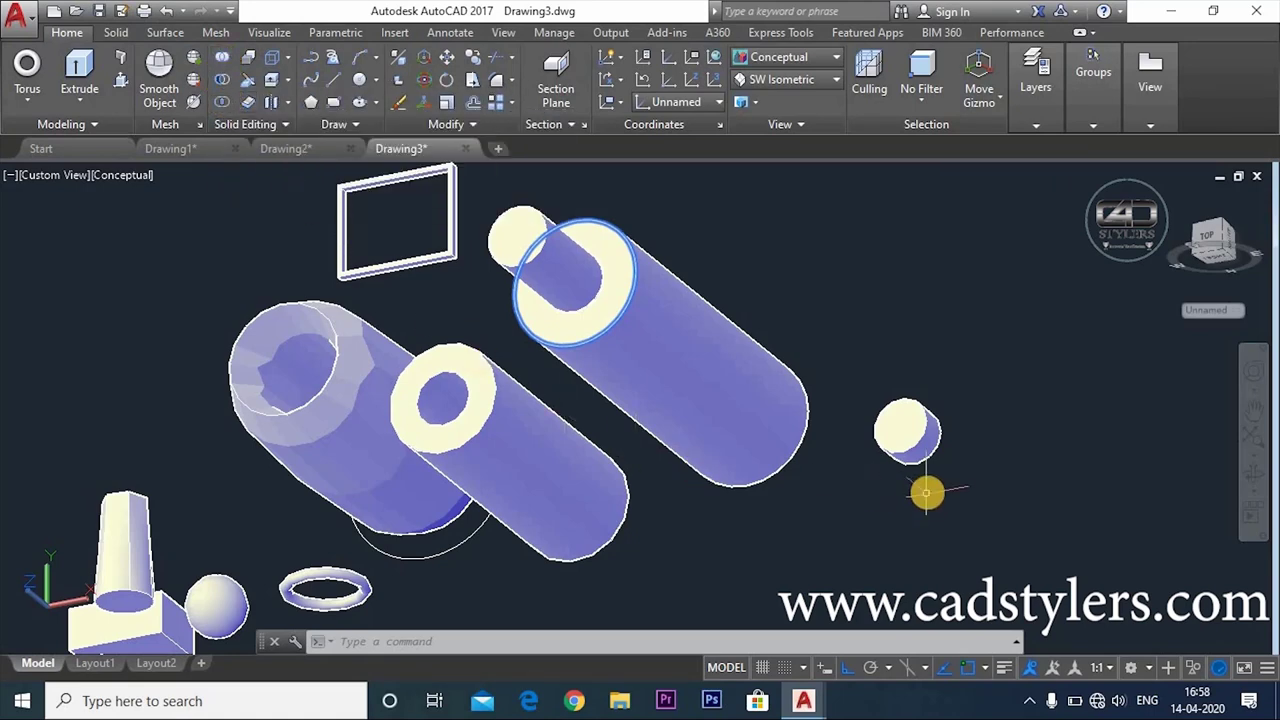
Orbit and pan until the mesh mug, tubes, primitives and intersected solid stand upright in a row.
{"action": "mouse_move", "coordinate": [928, 513]}
{"action": "middle_mouse_down", "text": "shift"}
{"action": "mouse_move", "coordinate": [857, 500]}
{"action": "mouse_move", "coordinate": [914, 512]}
{"action": "mouse_move", "coordinate": [817, 512]}
{"action": "mouse_move", "coordinate": [791, 443]}
{"action": "mouse_move", "coordinate": [723, 480]}
{"action": "middle_mouse_up", "text": "shift"}
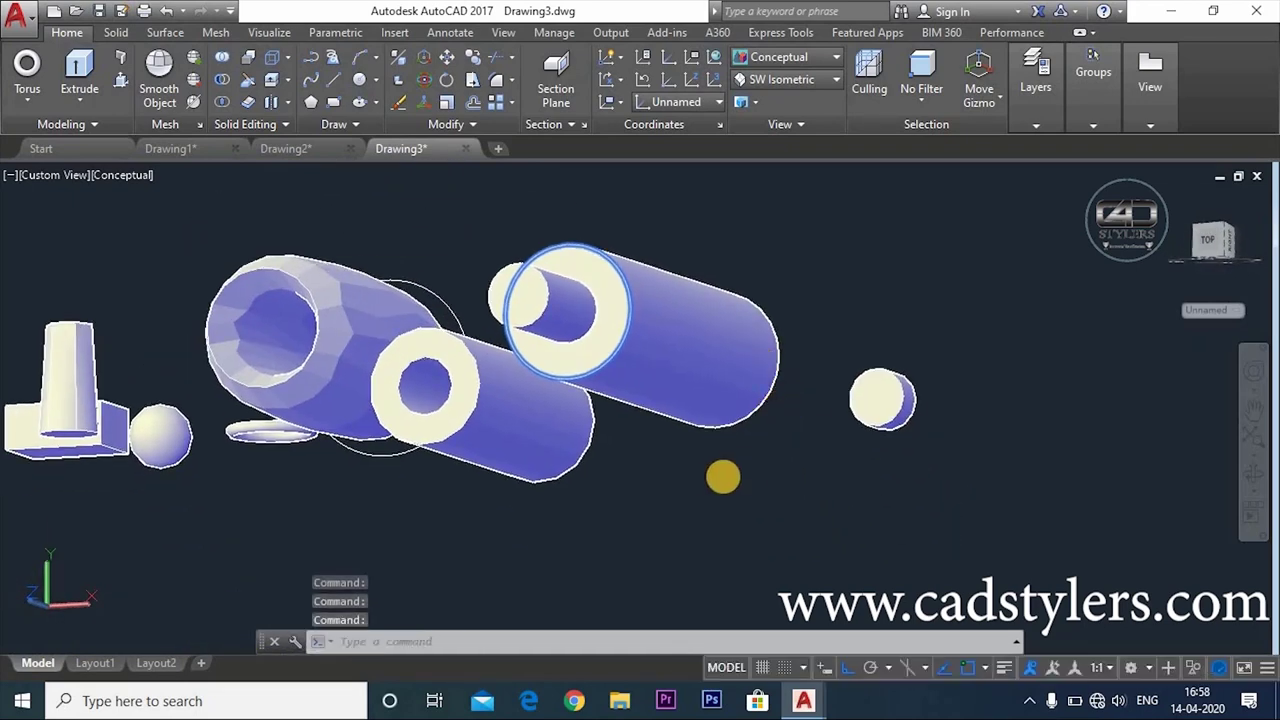
{"action": "scroll", "coordinate": [777, 500], "scroll_direction": "down", "scroll_amount": 5}
{"action": "mouse_move", "coordinate": [786, 516]}
{"action": "middle_mouse_down", "text": "shift"}
{"action": "mouse_move", "coordinate": [723, 500]}
{"action": "mouse_move", "coordinate": [852, 538]}
{"action": "mouse_move", "coordinate": [694, 463]}
{"action": "mouse_move", "coordinate": [780, 460]}
{"action": "mouse_move", "coordinate": [763, 491]}
{"action": "mouse_move", "coordinate": [777, 505]}
{"action": "middle_mouse_up", "text": "shift"}
{"action": "scroll", "coordinate": [723, 500], "scroll_direction": "up", "scroll_amount": 3}
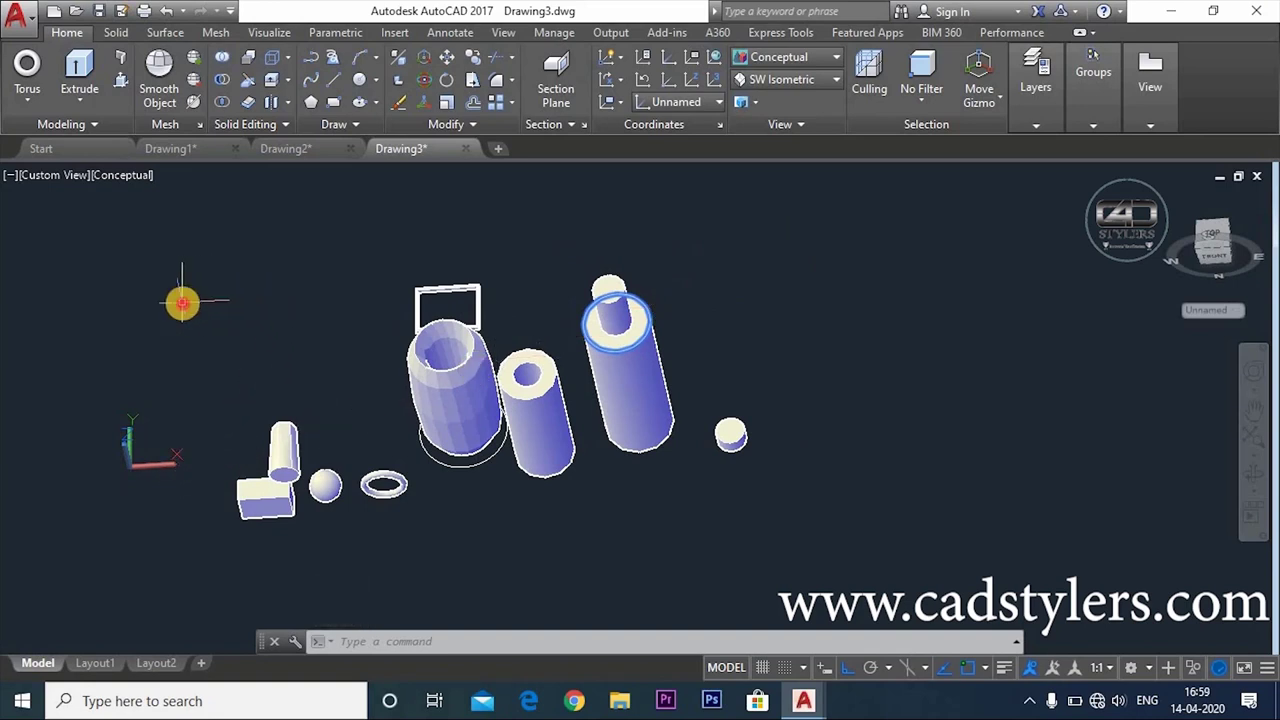
{"action": "left_click", "coordinate": [182, 302]}
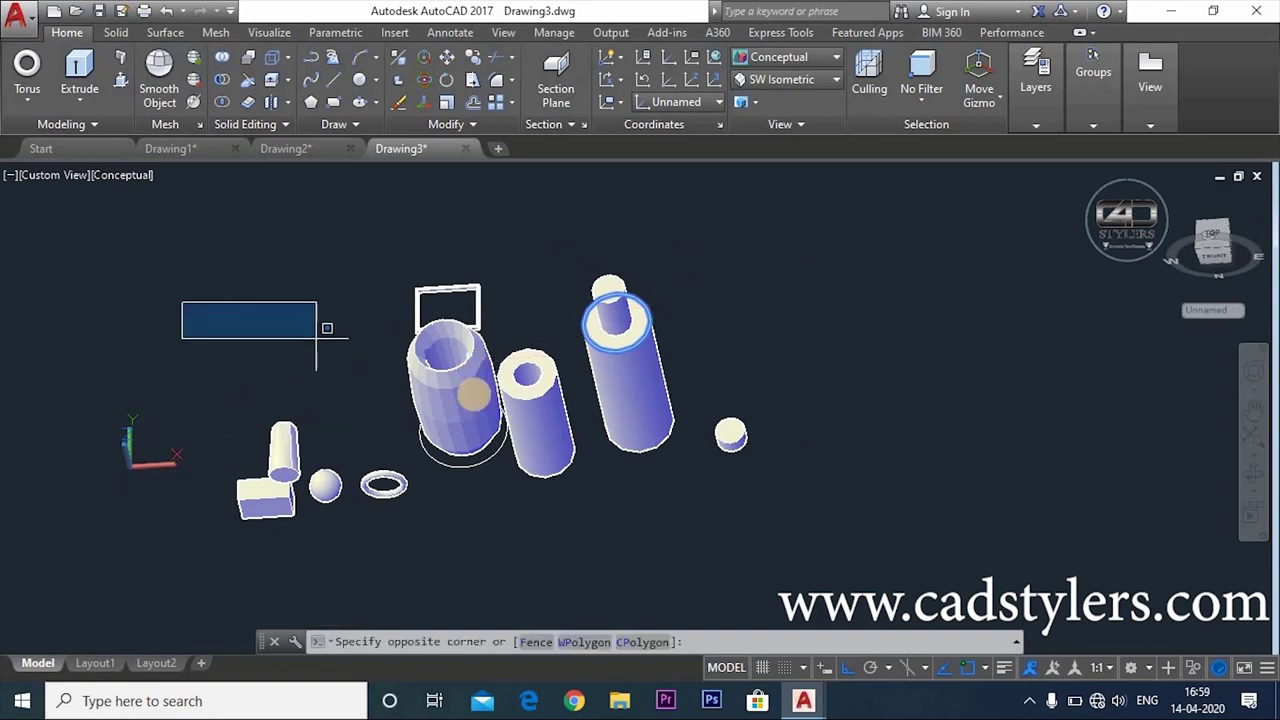
{"action": "left_click", "coordinate": [818, 498]}
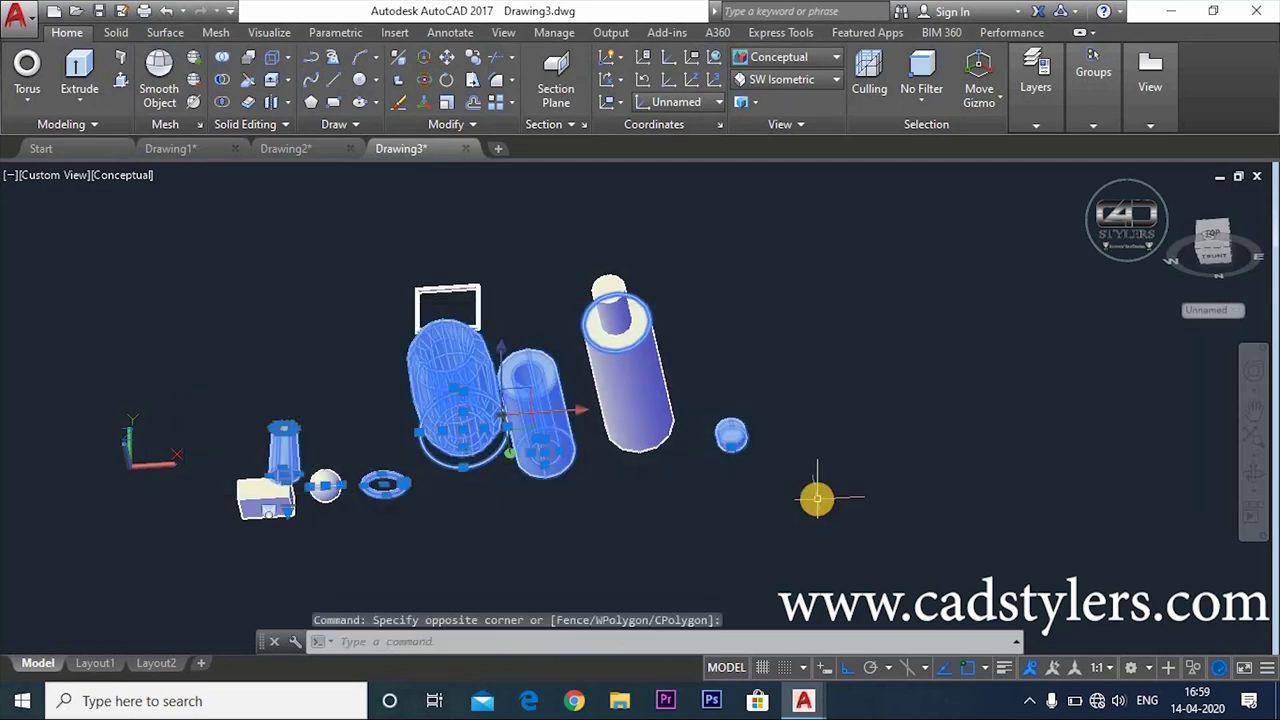
{"action": "key", "text": "Escape"}
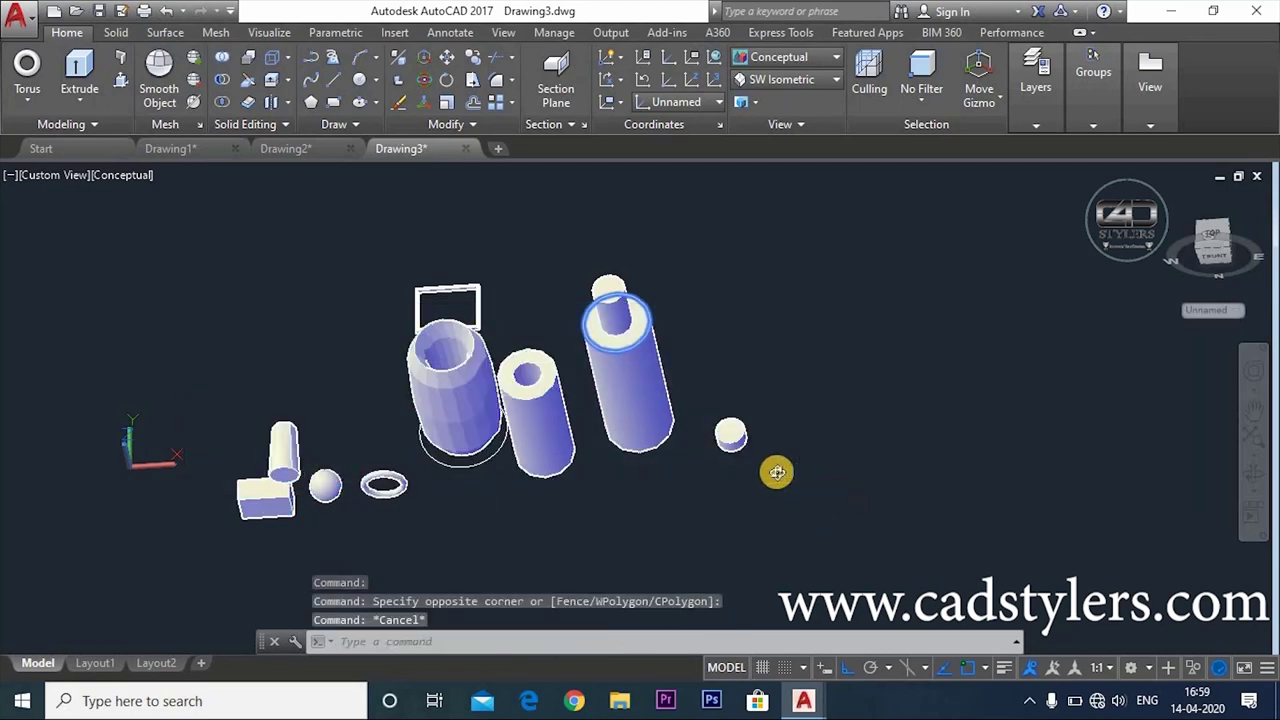
{"action": "middle_click_drag", "start_coordinate": [771, 471], "coordinate": [766, 524], "text": "shift"}
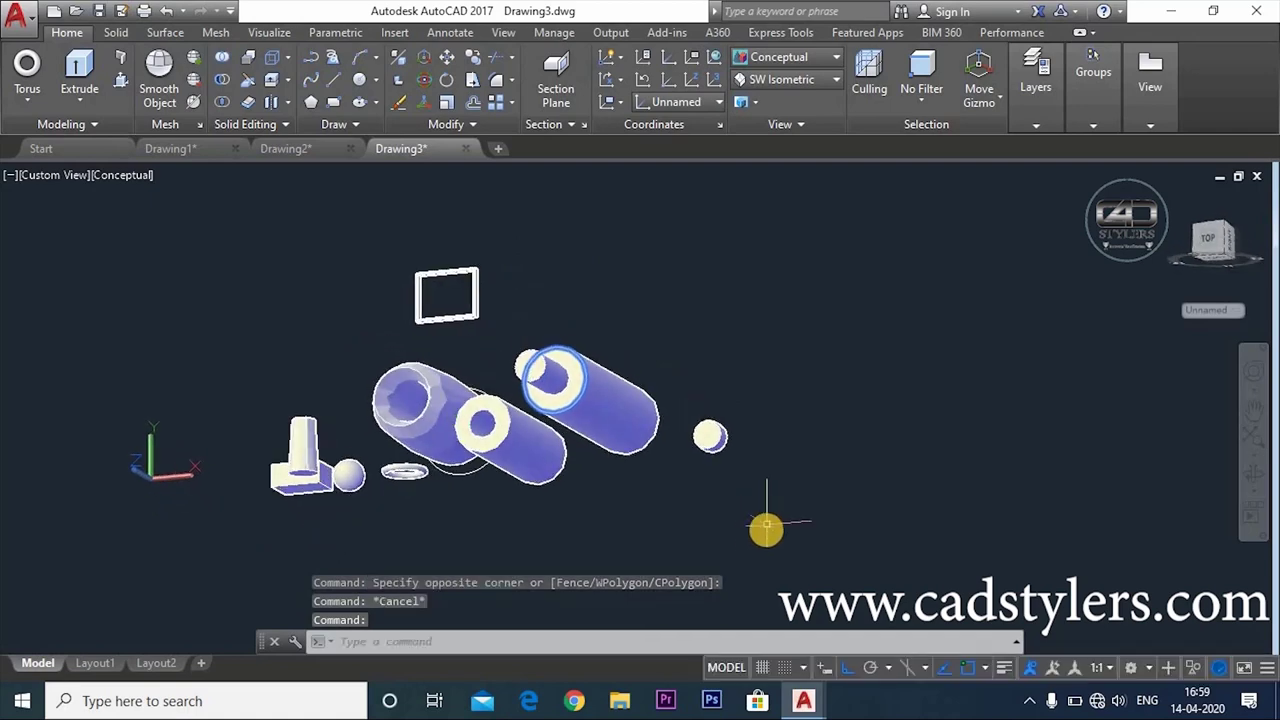
{"action": "middle_click_drag", "start_coordinate": [666, 520], "coordinate": [719, 510]}
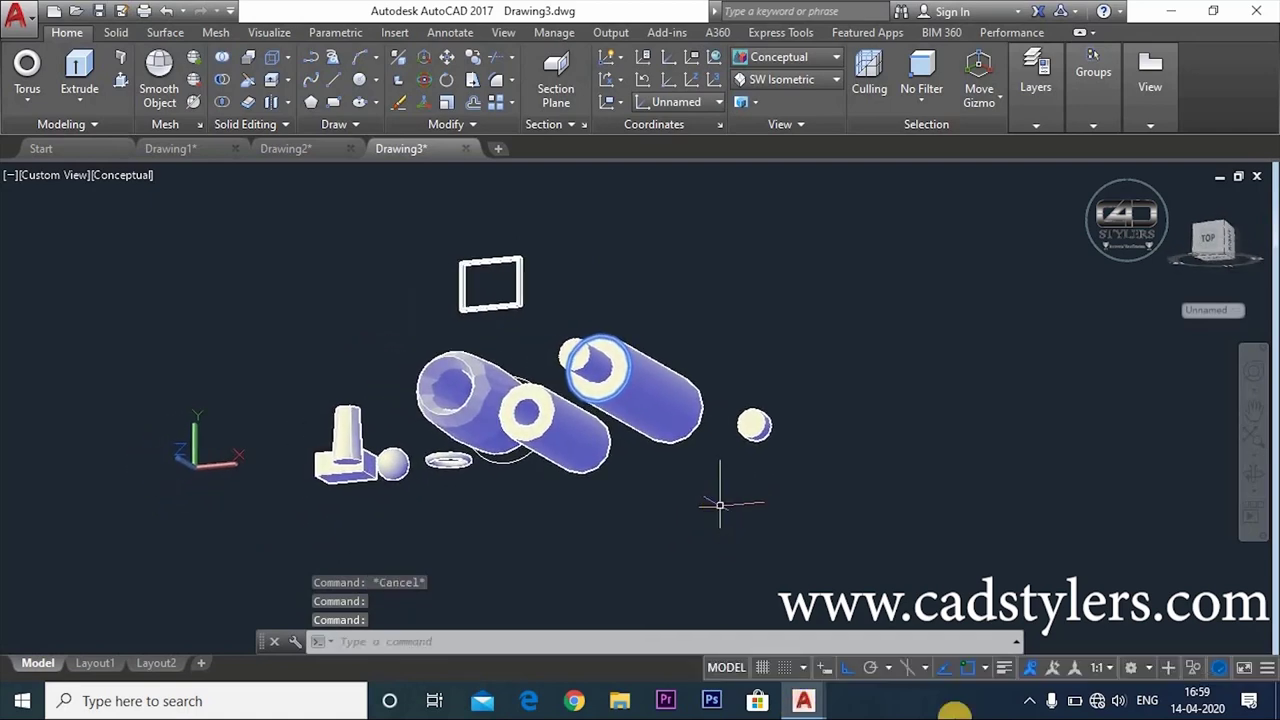
{"action": "mouse_move", "coordinate": [553, 502]}
{"action": "middle_mouse_down", "text": "shift"}
{"action": "mouse_move", "coordinate": [603, 503]}
{"action": "mouse_move", "coordinate": [612, 459]}
{"action": "middle_mouse_up", "text": "shift"}
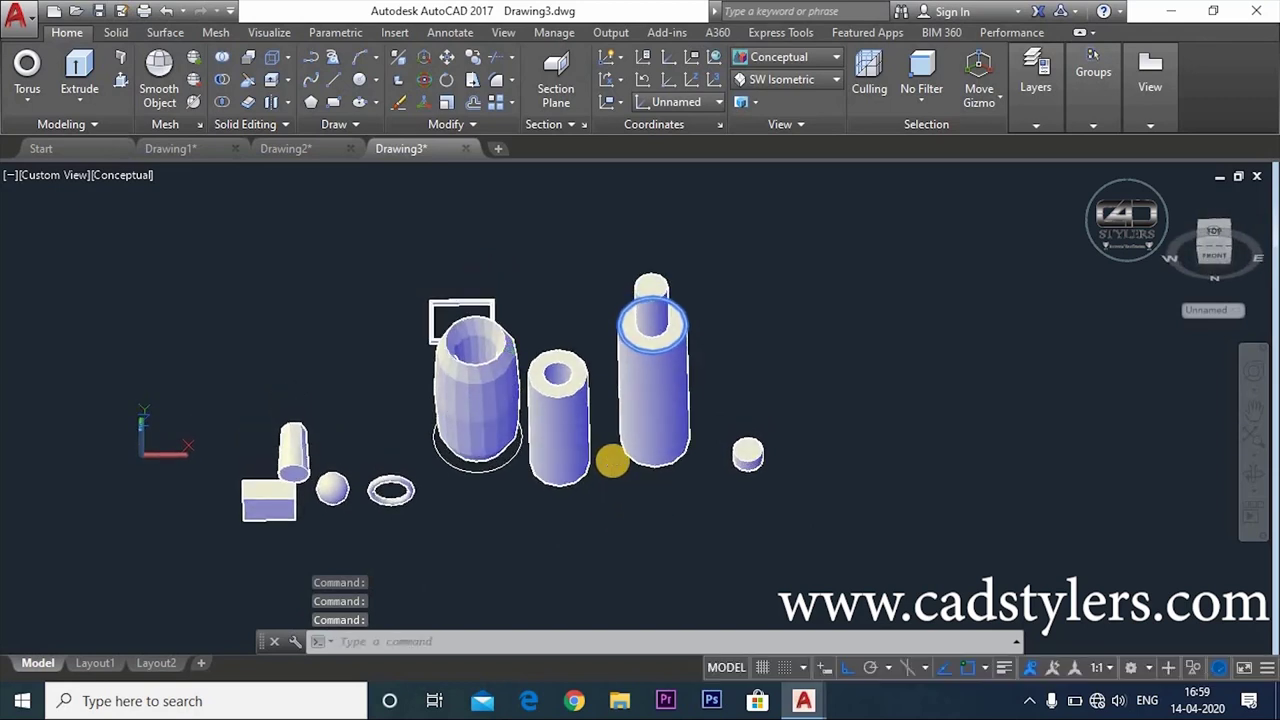